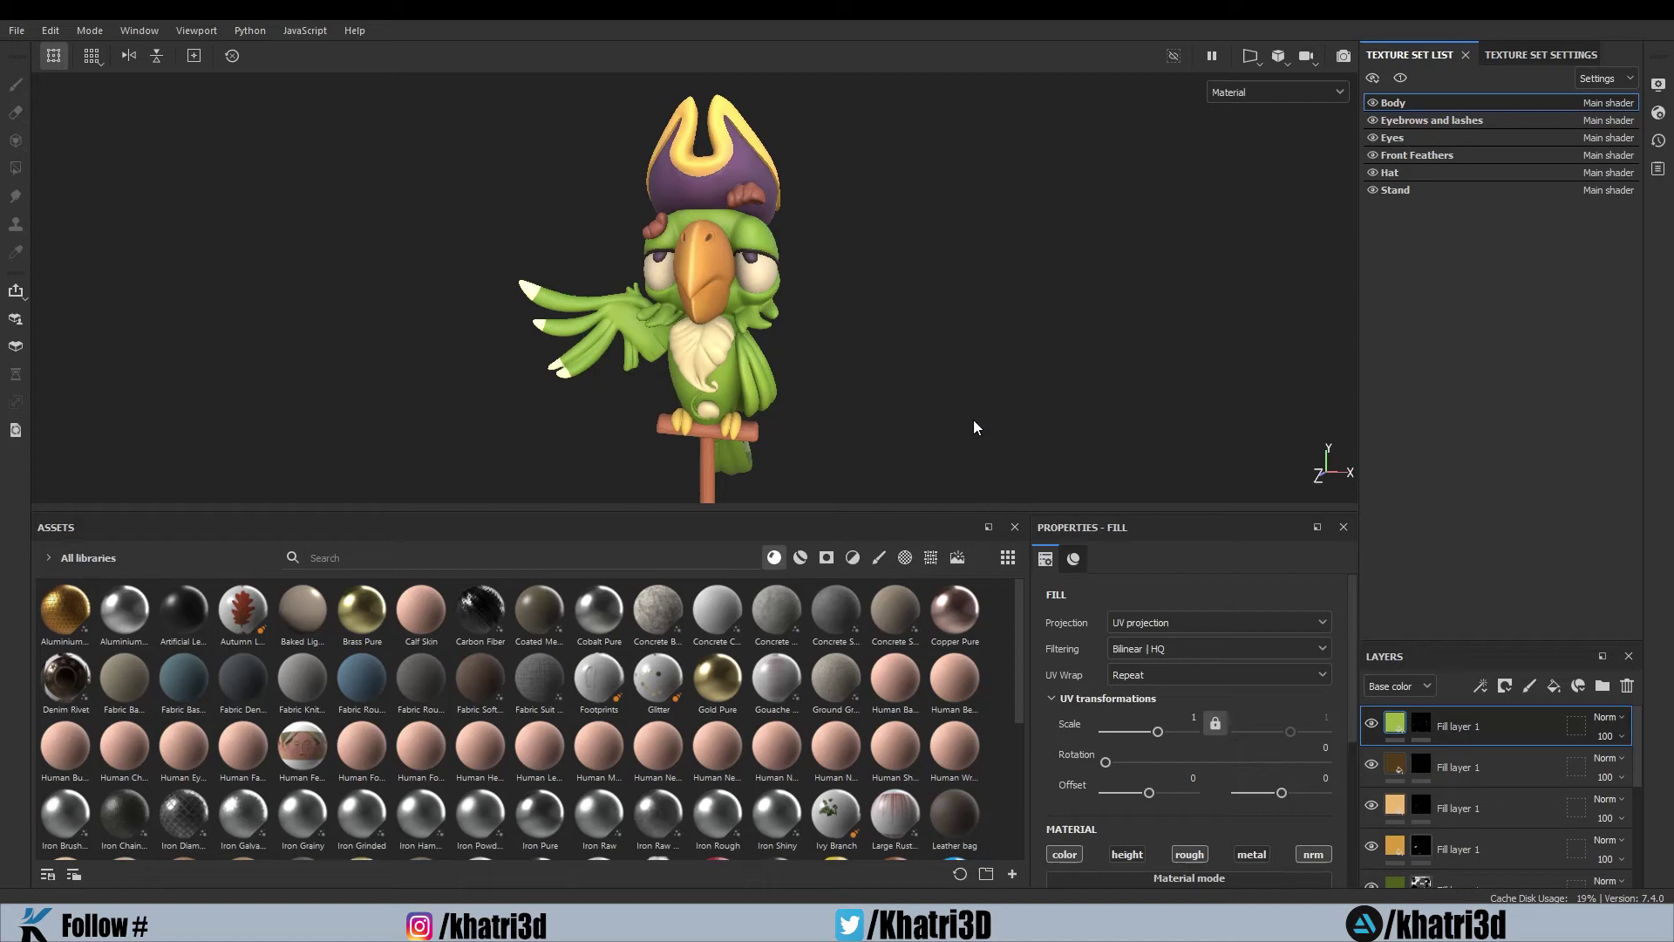
Make Stand the active texture set
alt+drag(890, 308, 935, 329)
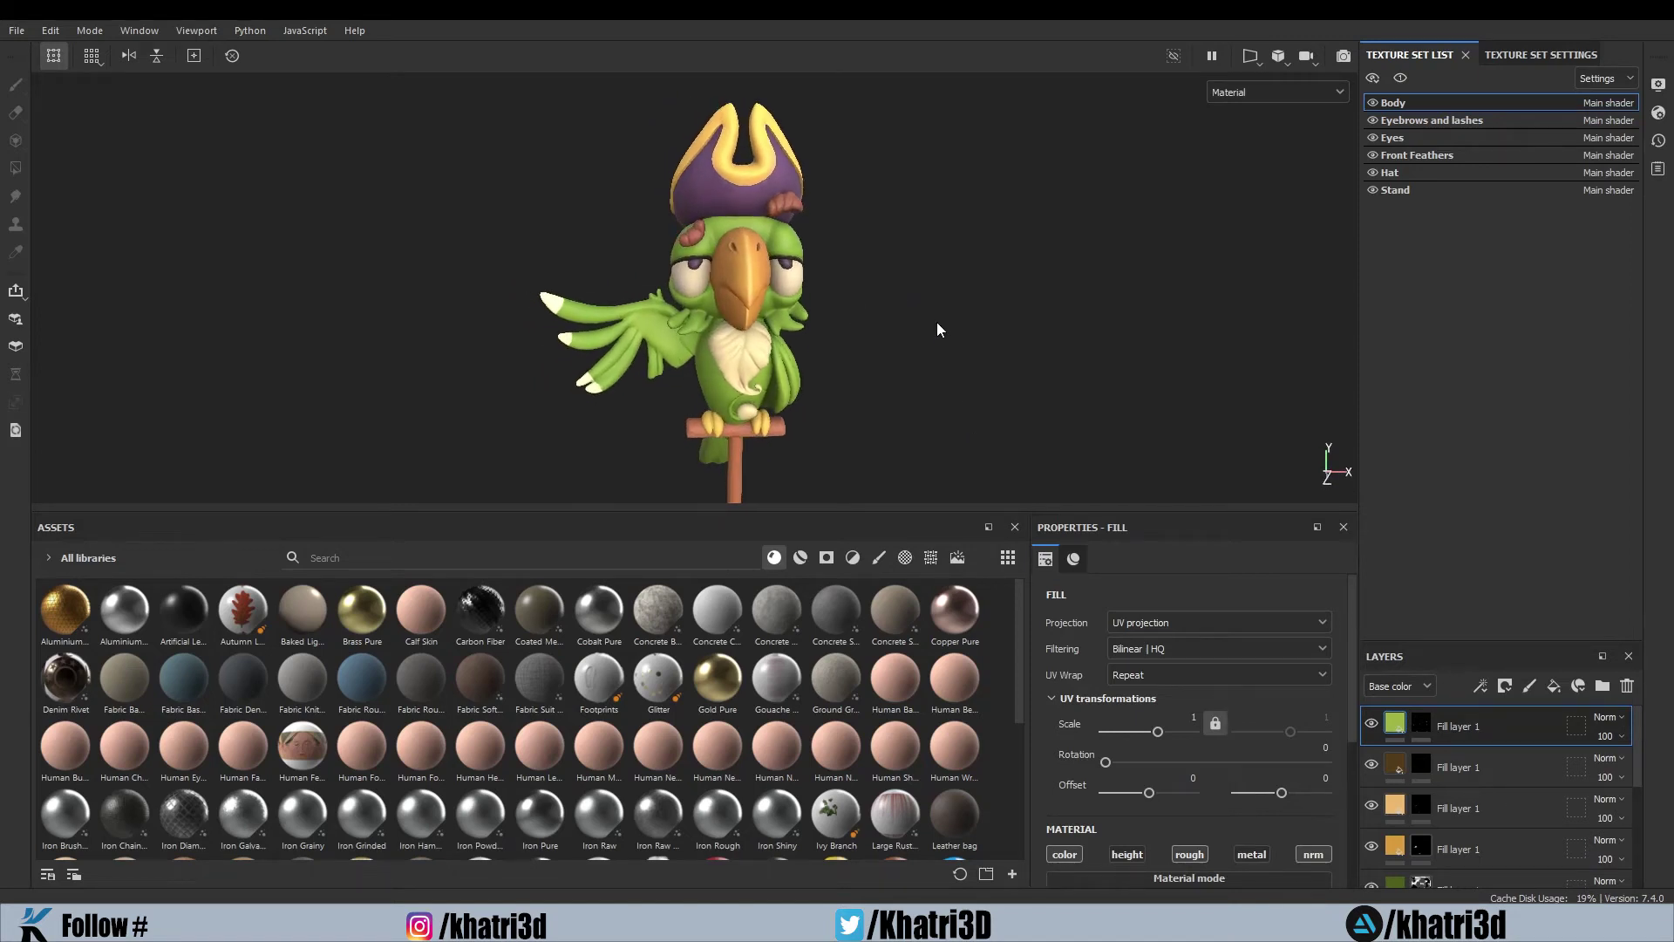
scroll(937, 330, up, 2)
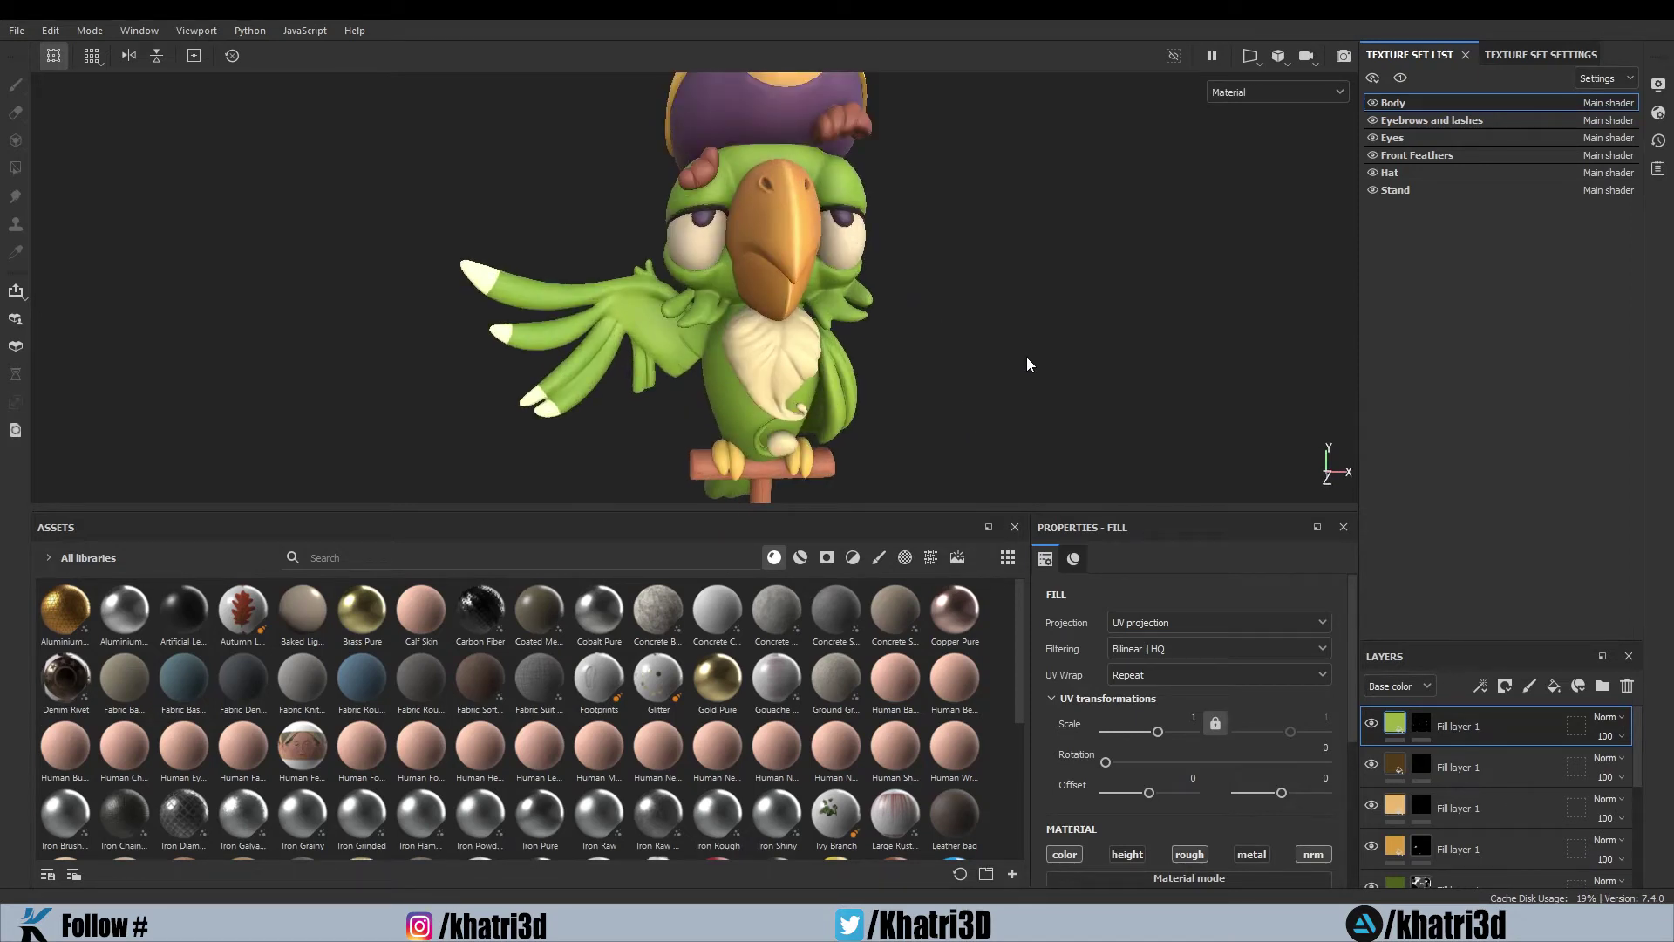
alt+middle_drag(1009, 374, 889, 344)
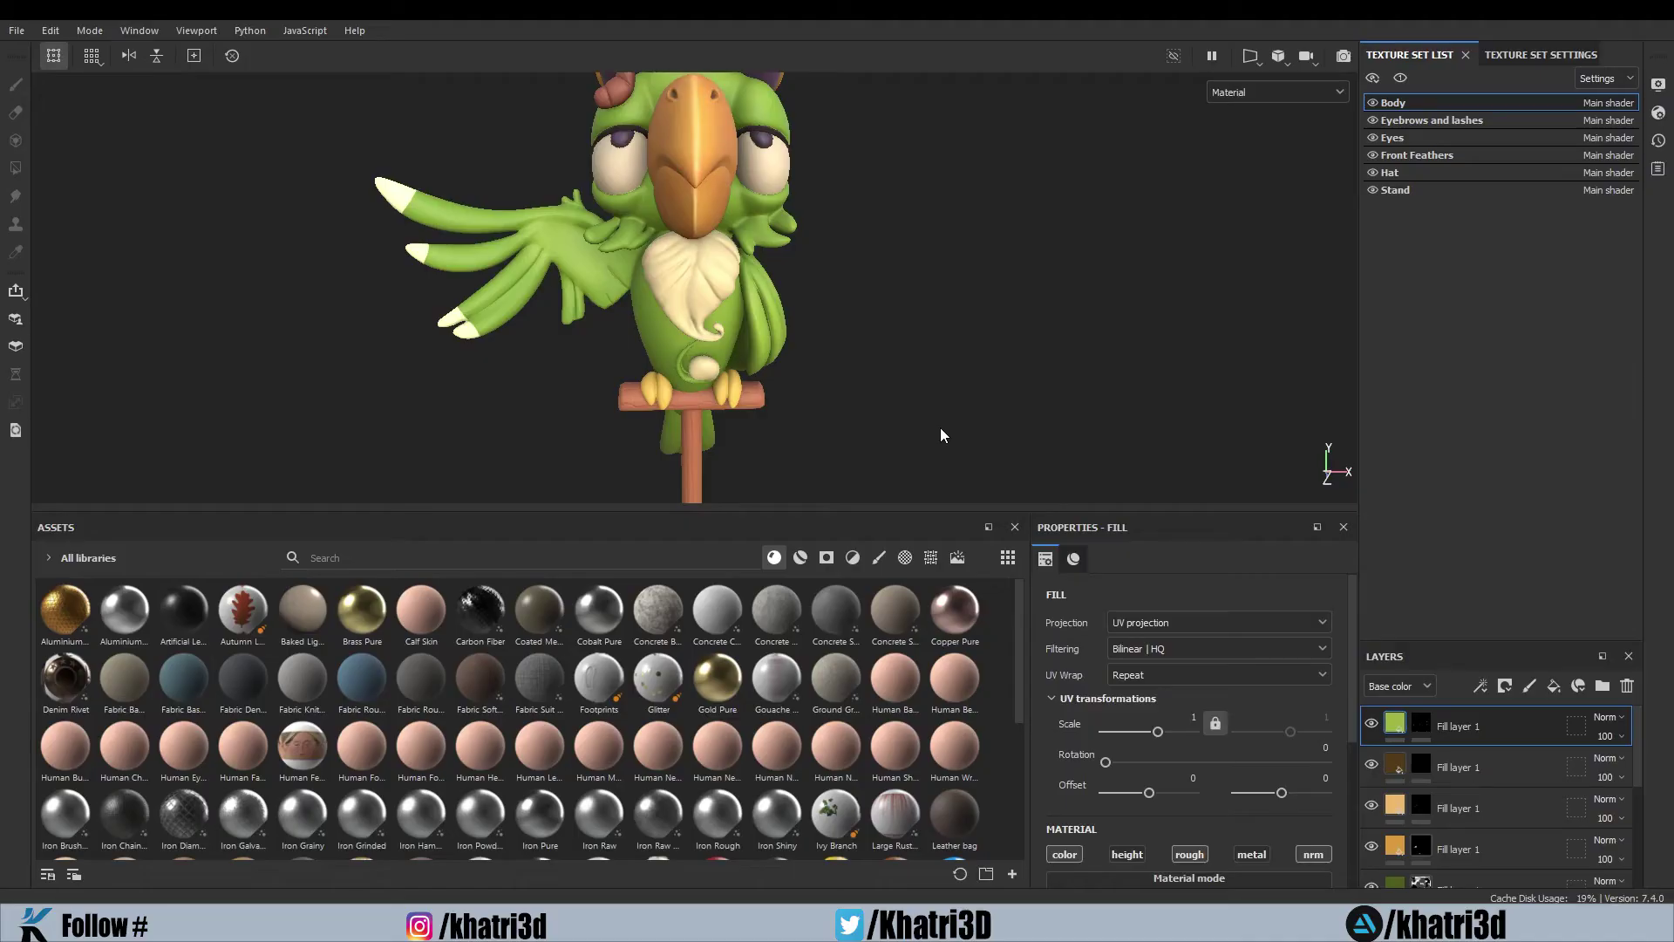
scroll(863, 468, up, 3)
middle_drag(829, 467, 953, 315)
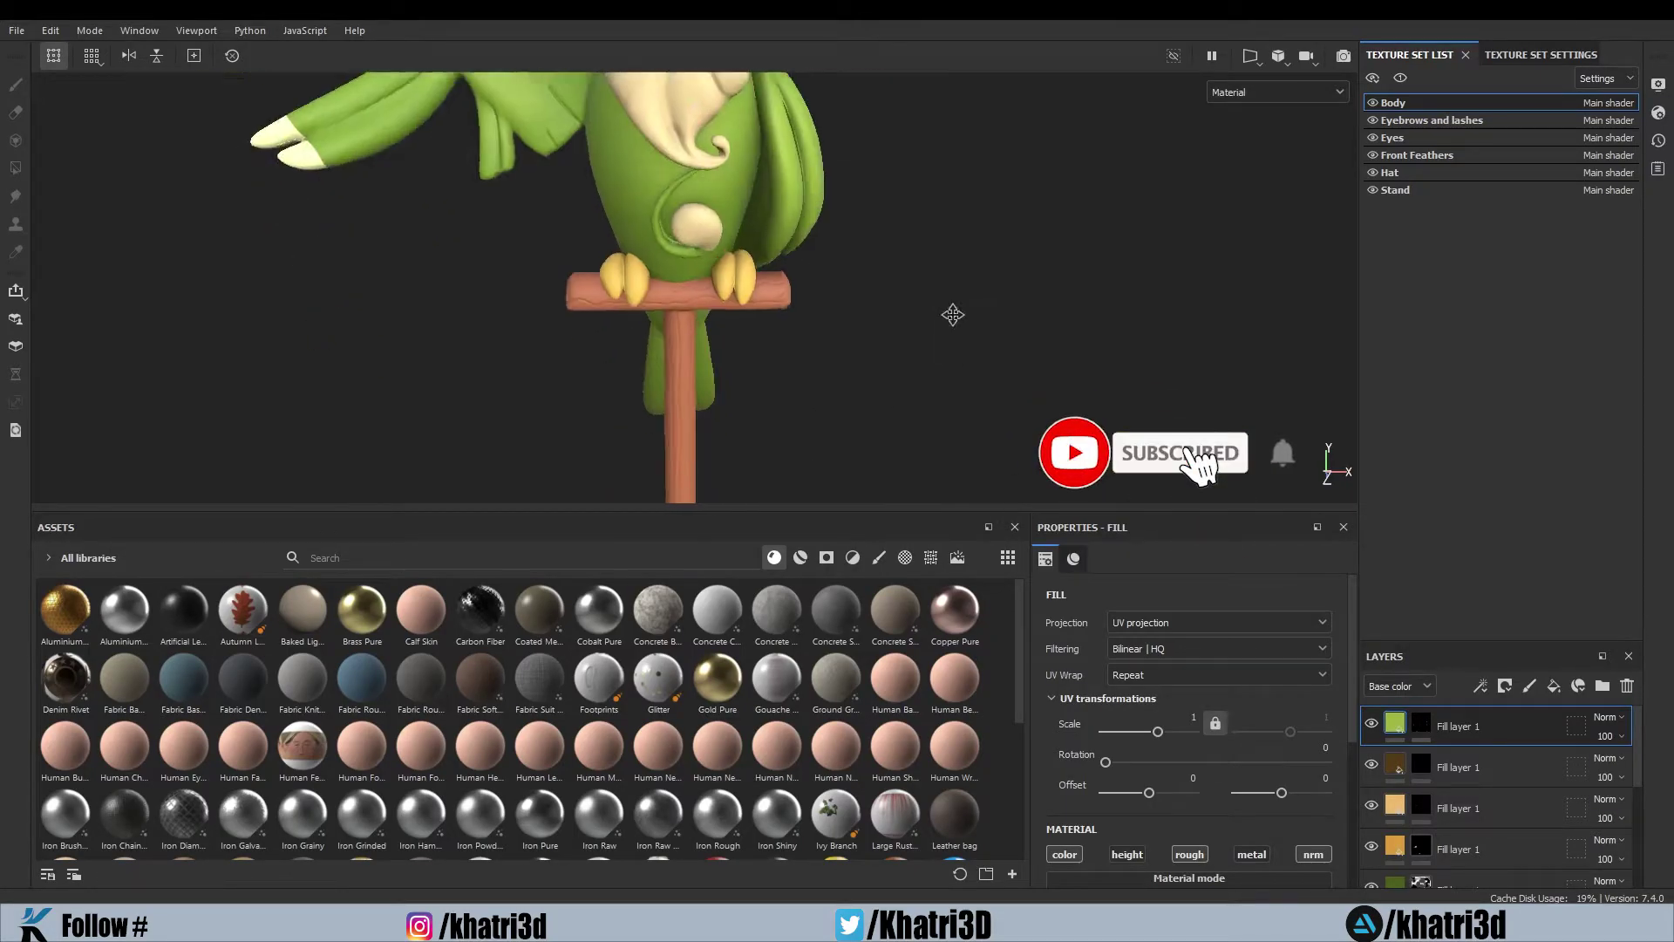
scroll(745, 302, up, 4)
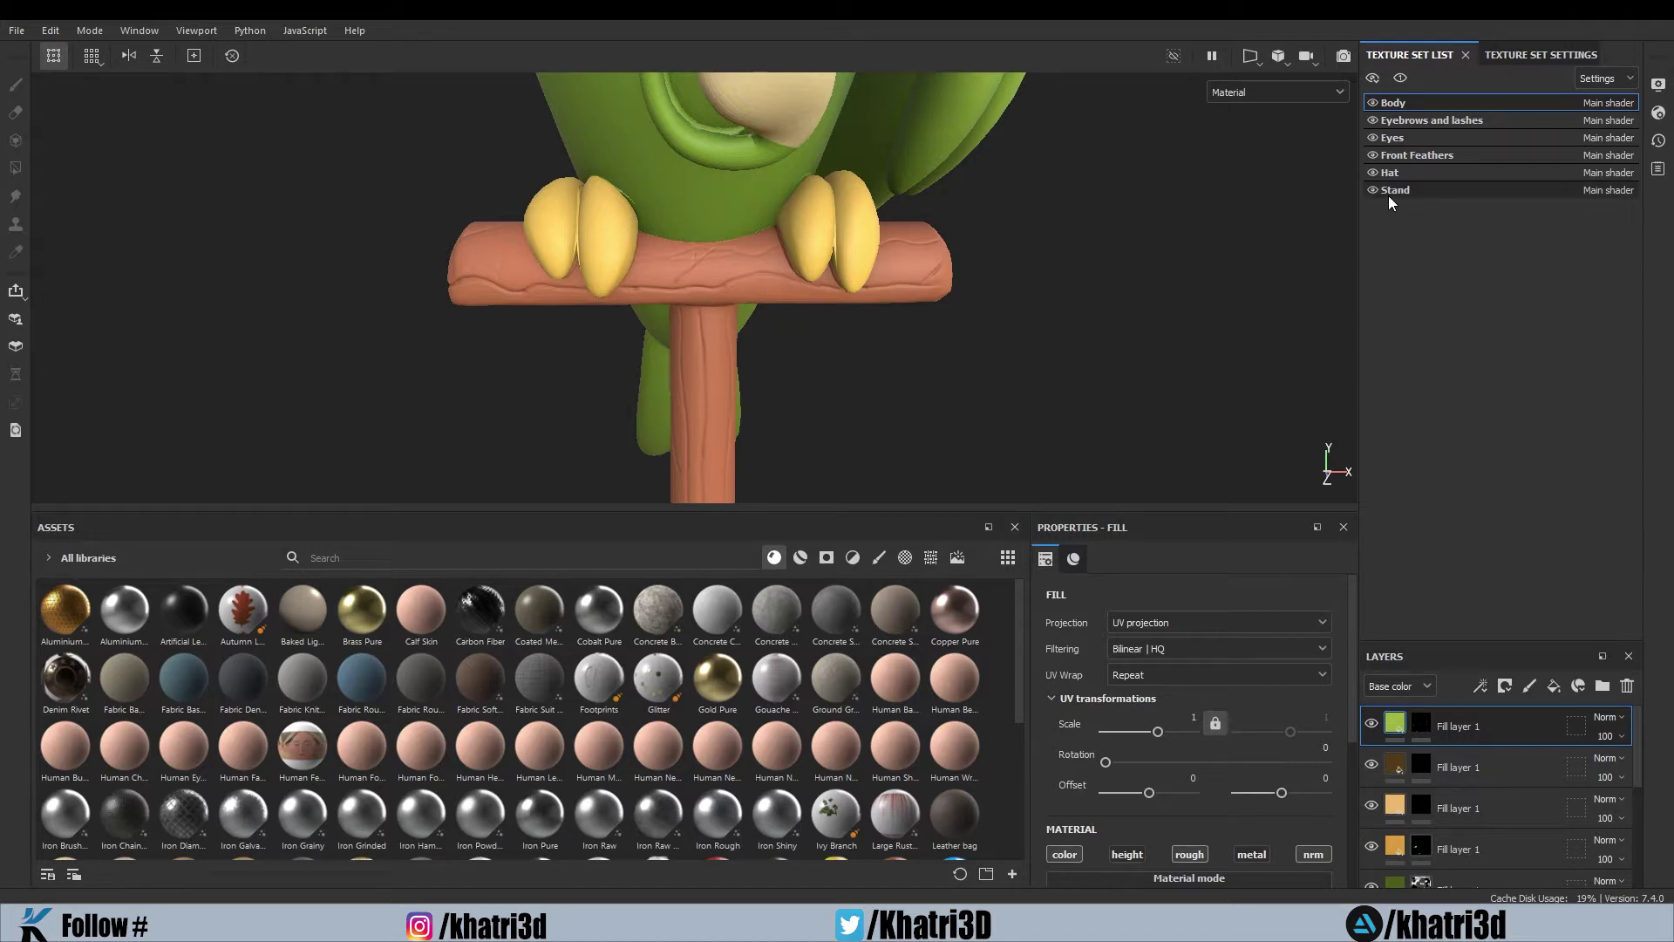
key(1)
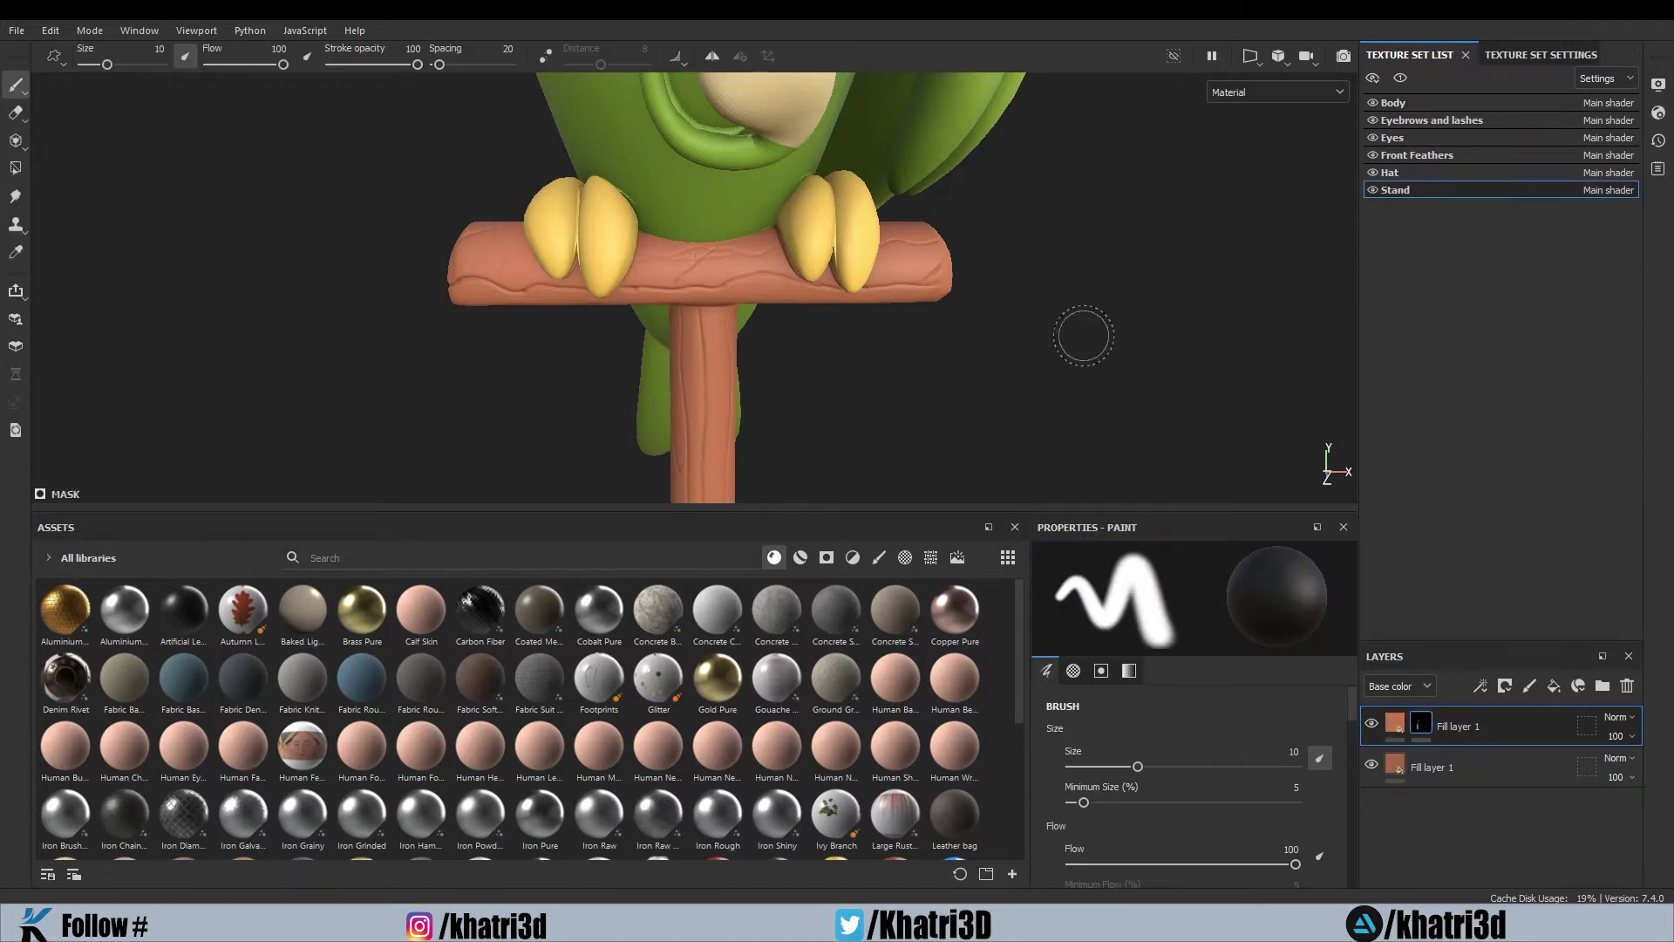
Duplicate the stand's unmasked base fill layer and place the copy above the masked fill layer
scroll(976, 383, down, 4)
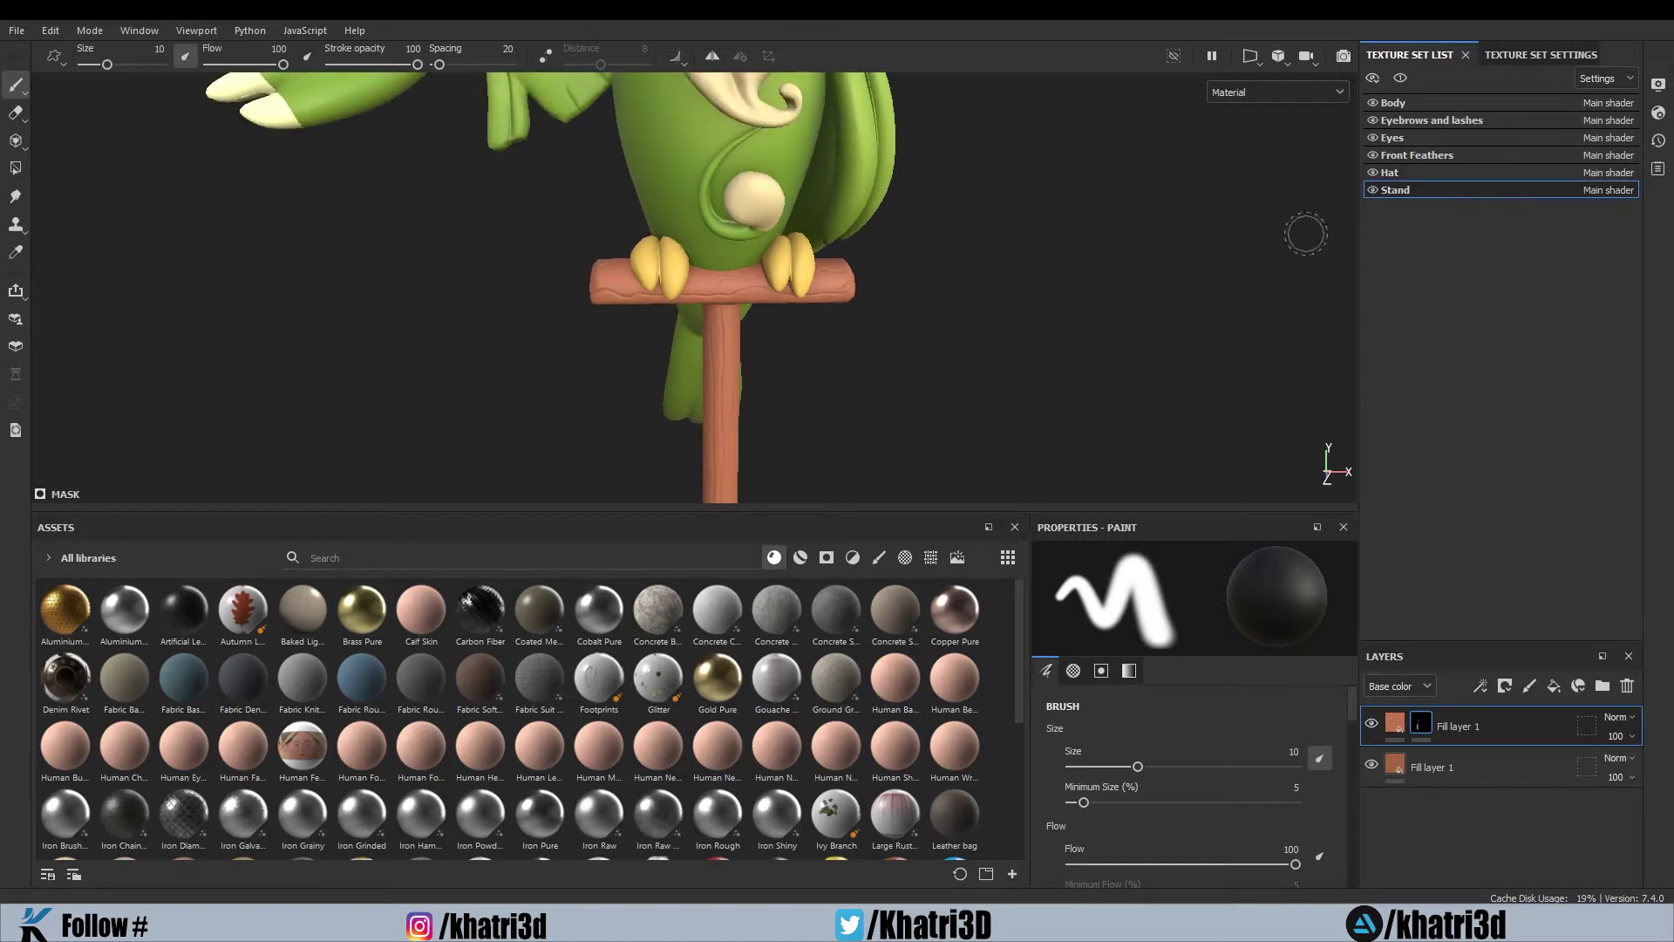
scroll(1269, 397, up, 2)
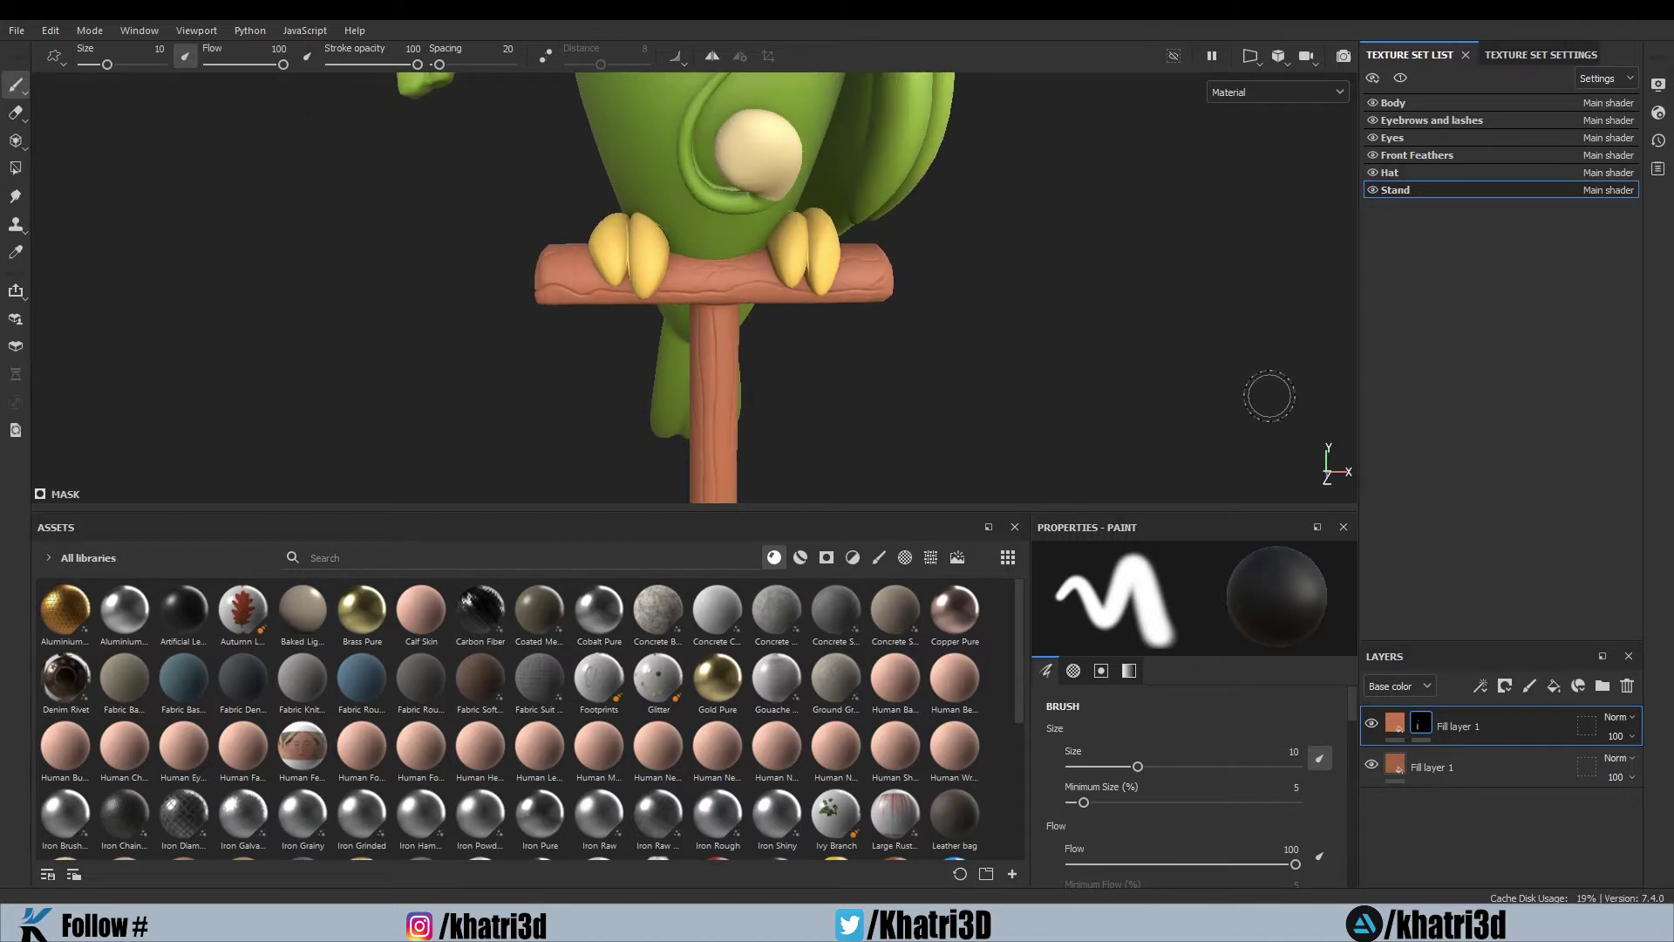
click(1455, 759)
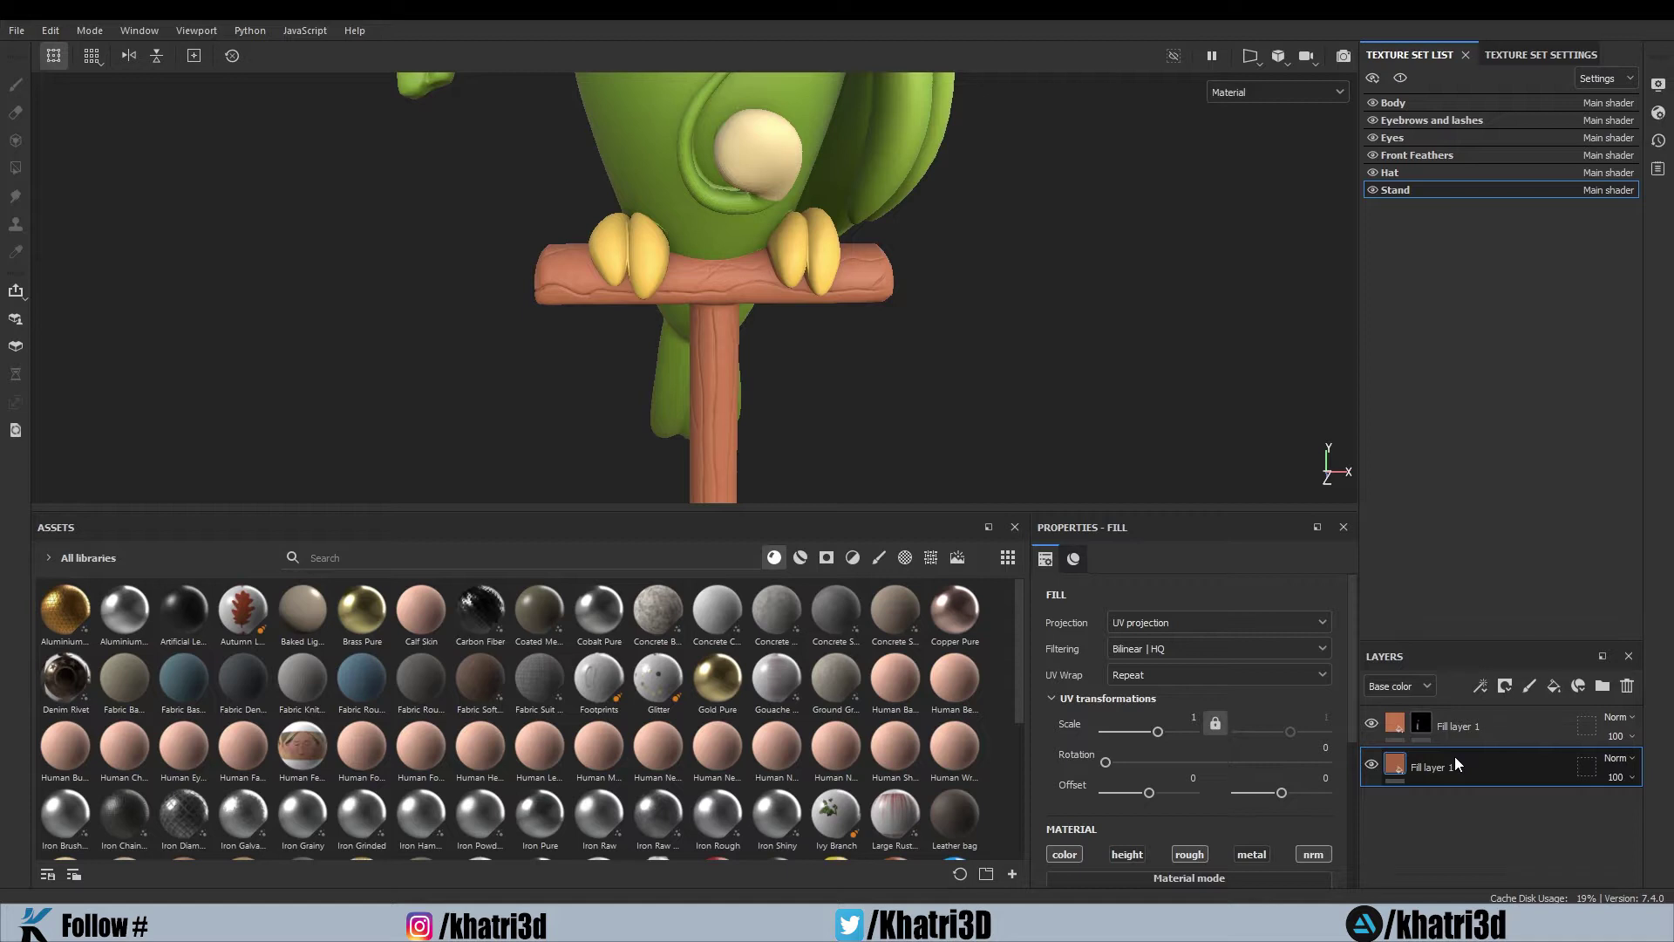
click(1473, 725)
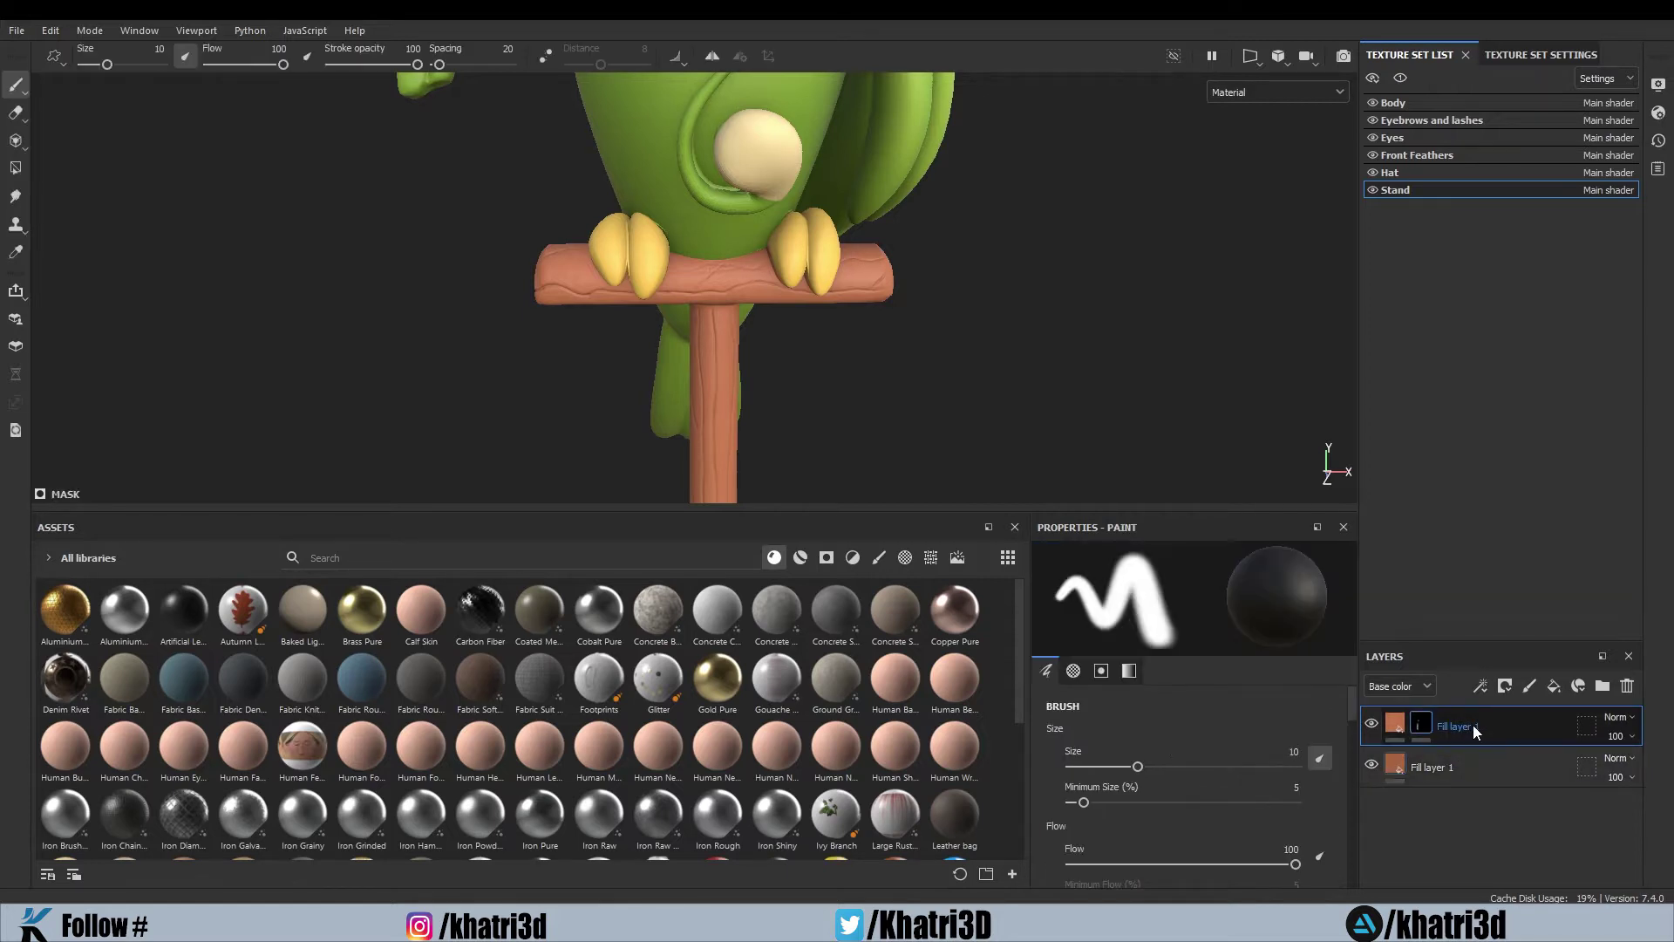
key(ctrl+v)
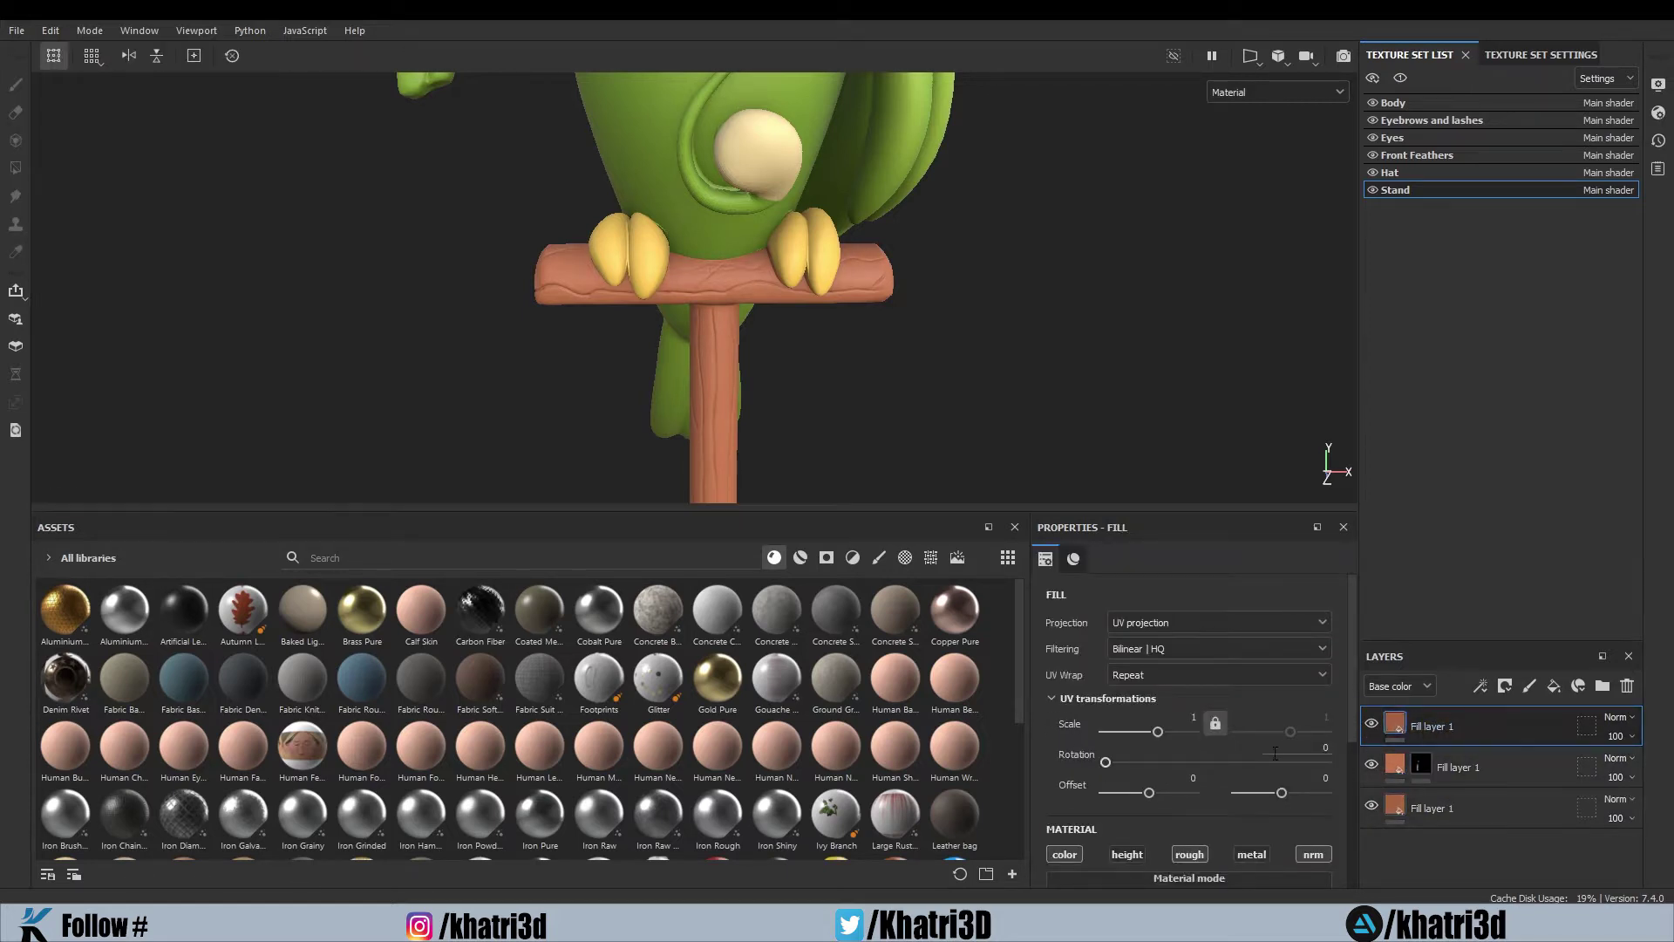
Change the base color of the stand's topmost fill layer to a dark reddish brown
scroll(1226, 842, down, 1)
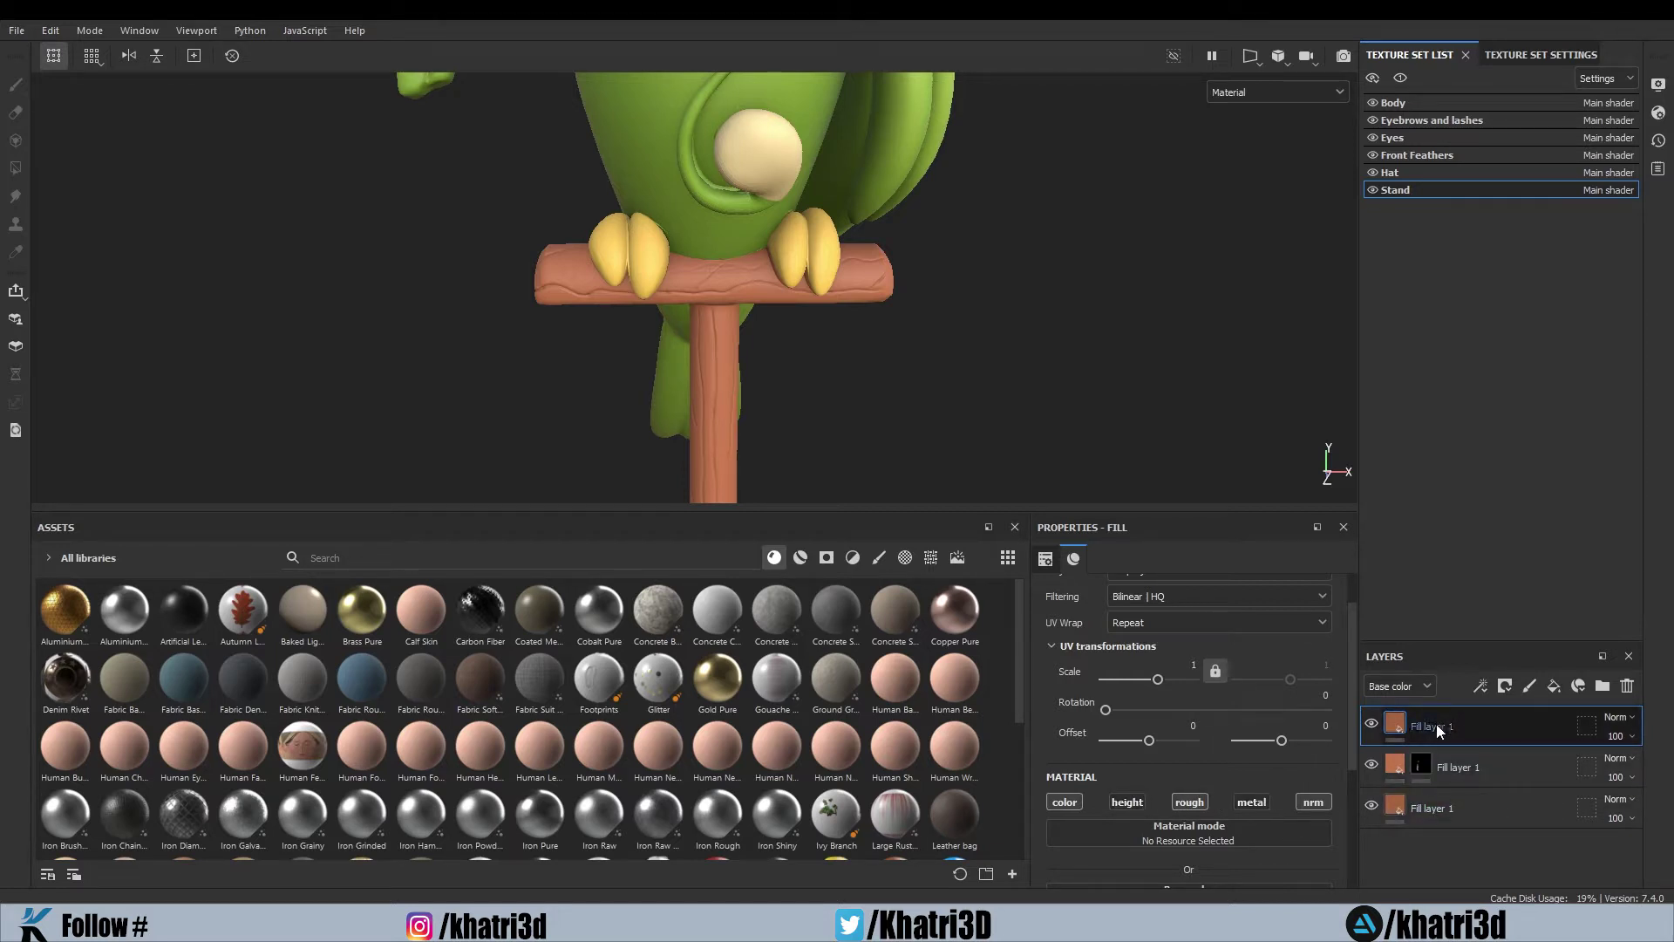
scroll(1188, 480, up, 5)
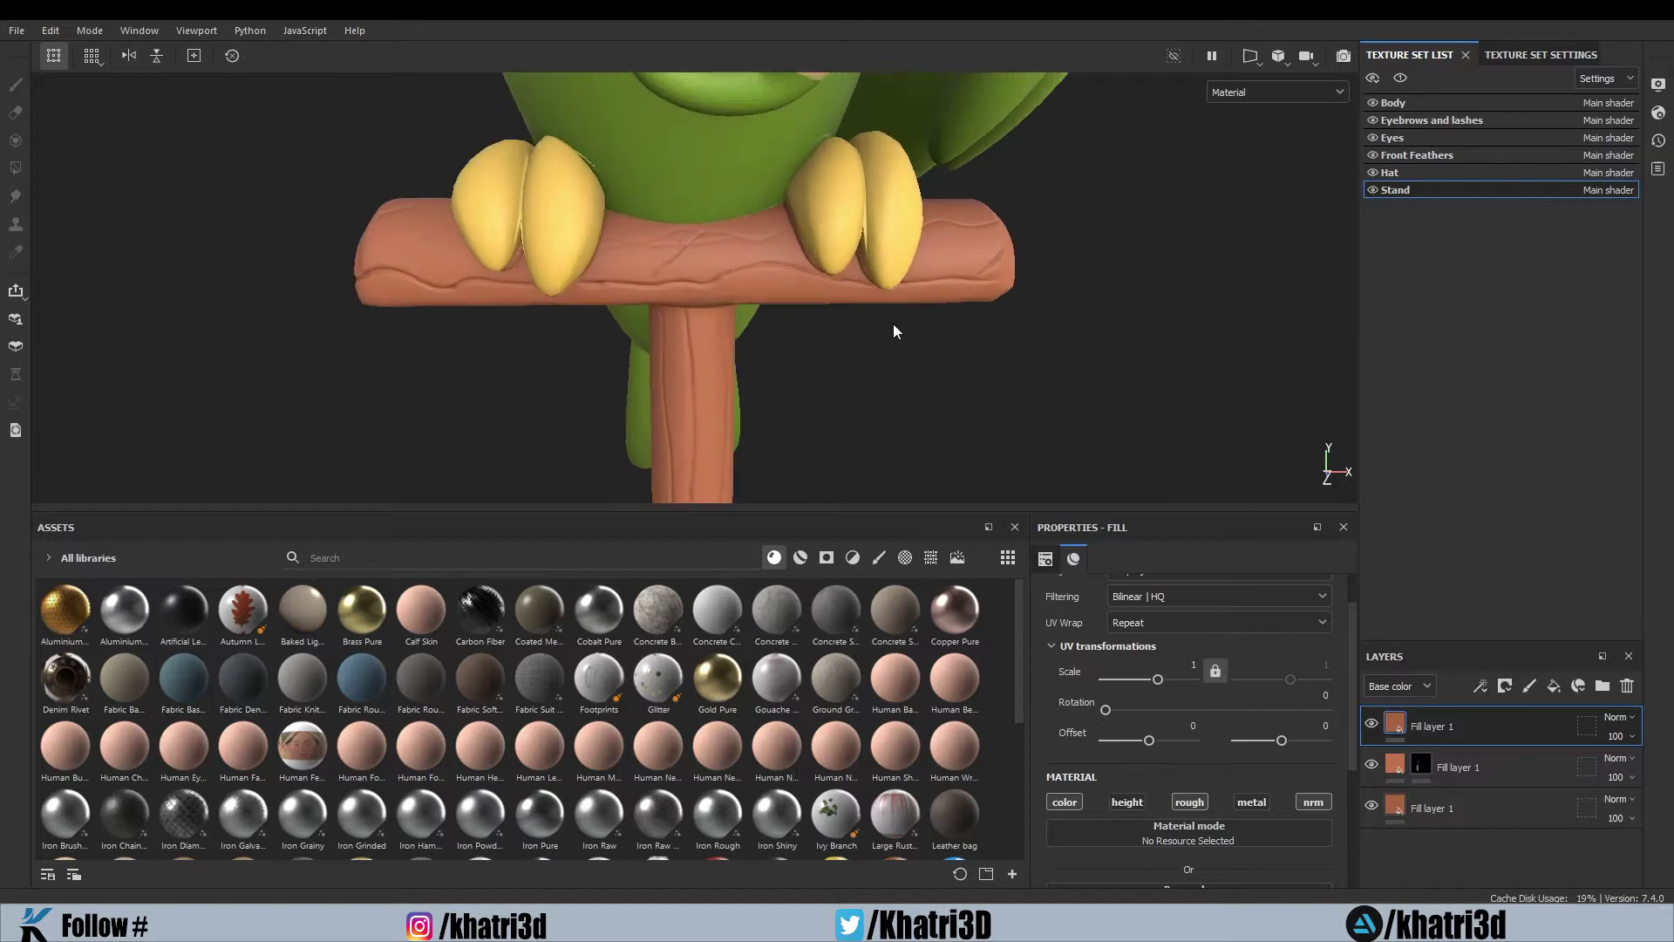
scroll(1299, 785, down, 1)
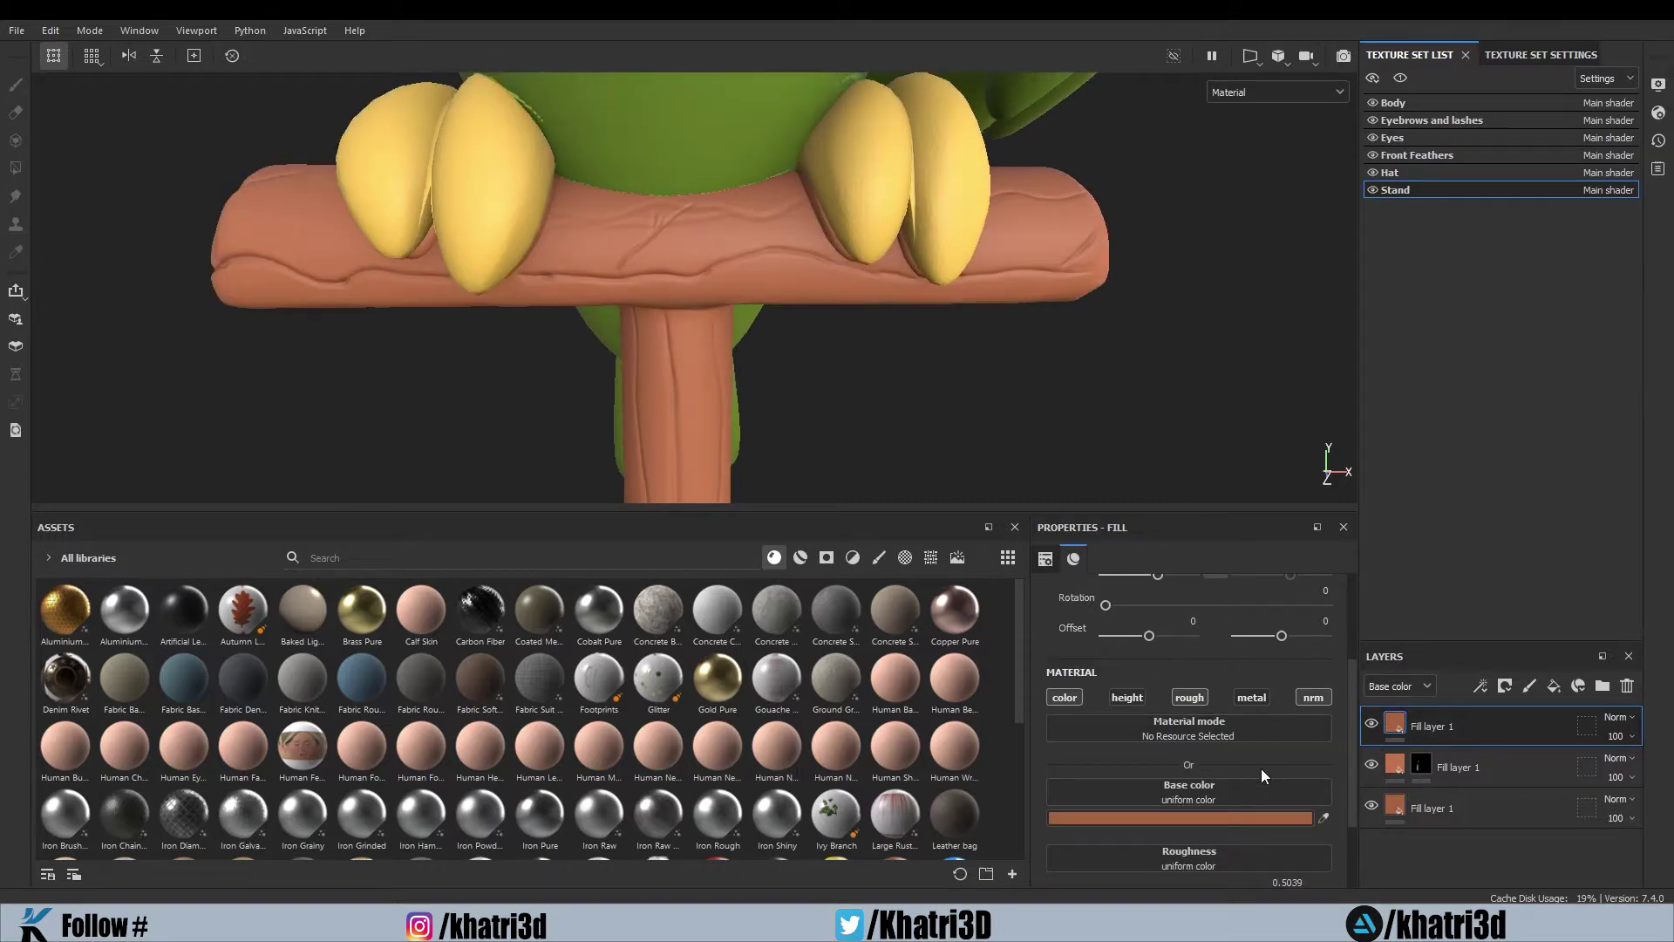
click(1248, 818)
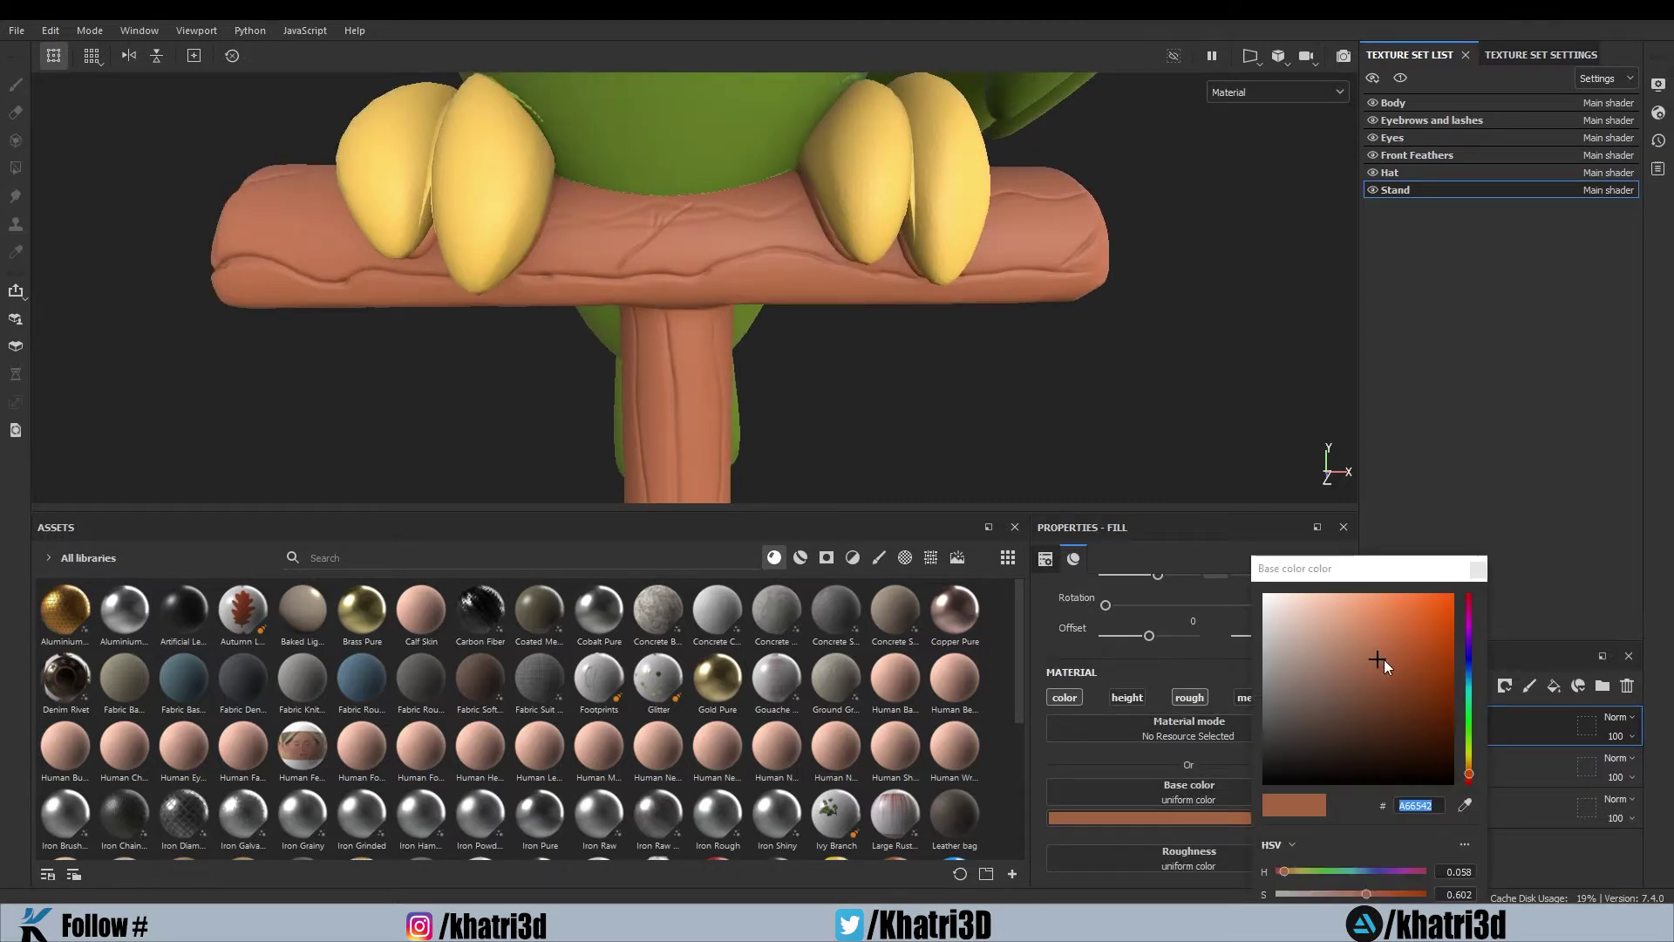
text(8B583D)
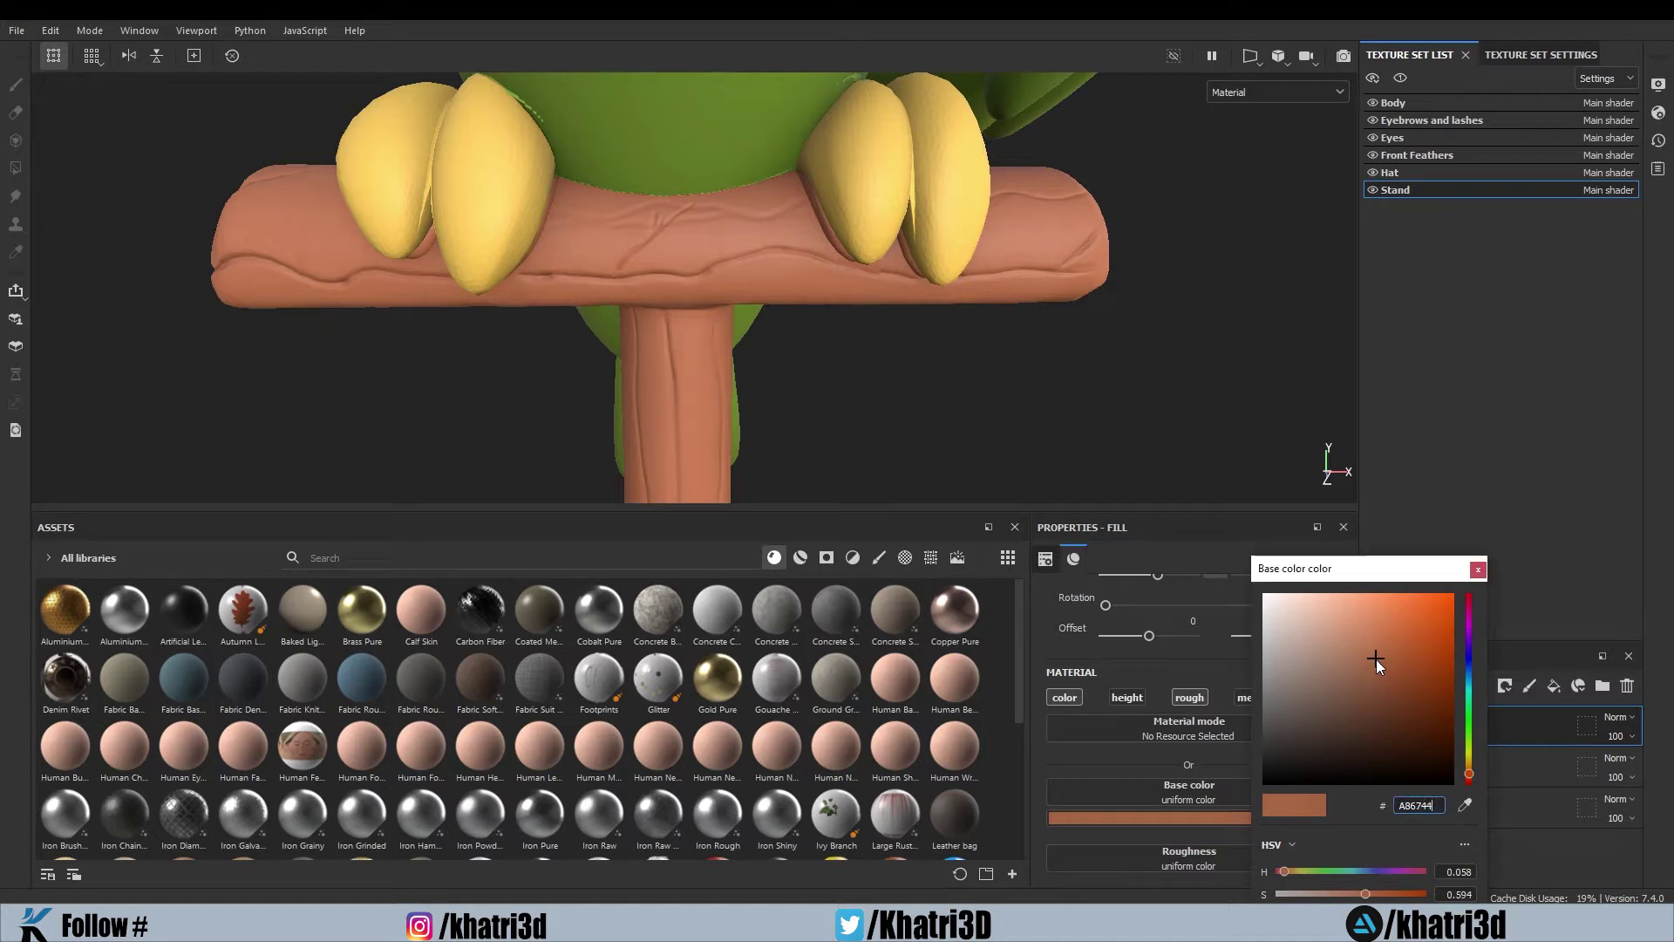
click(1369, 682)
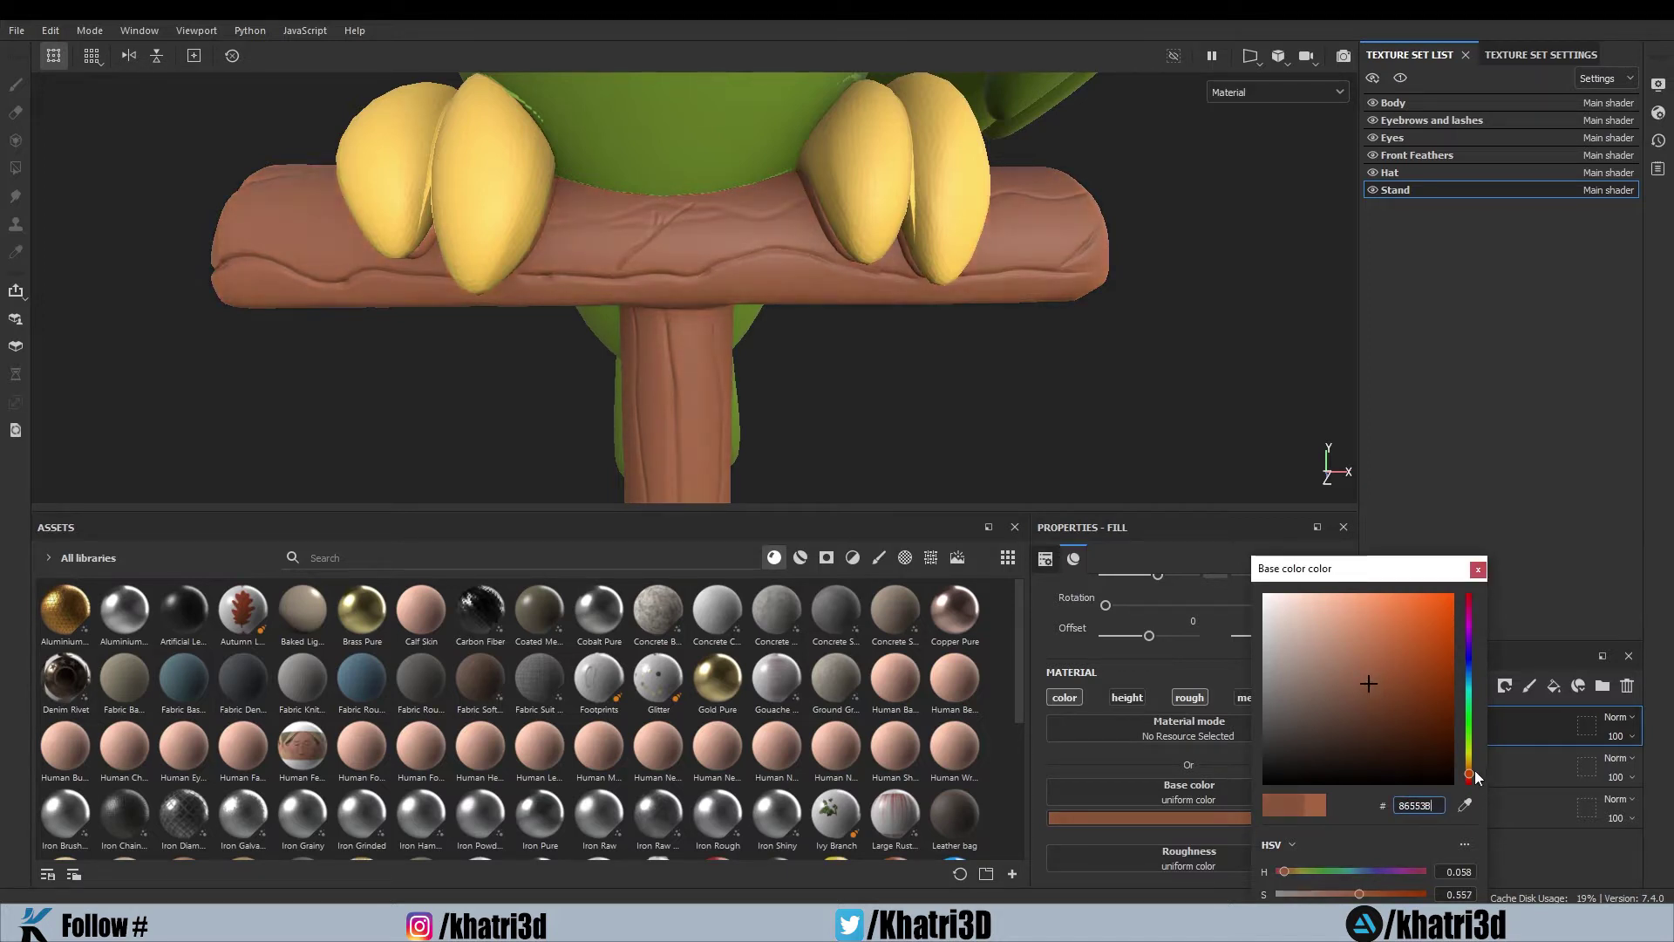
drag(1471, 776, 1476, 781)
drag(1372, 698, 1331, 698)
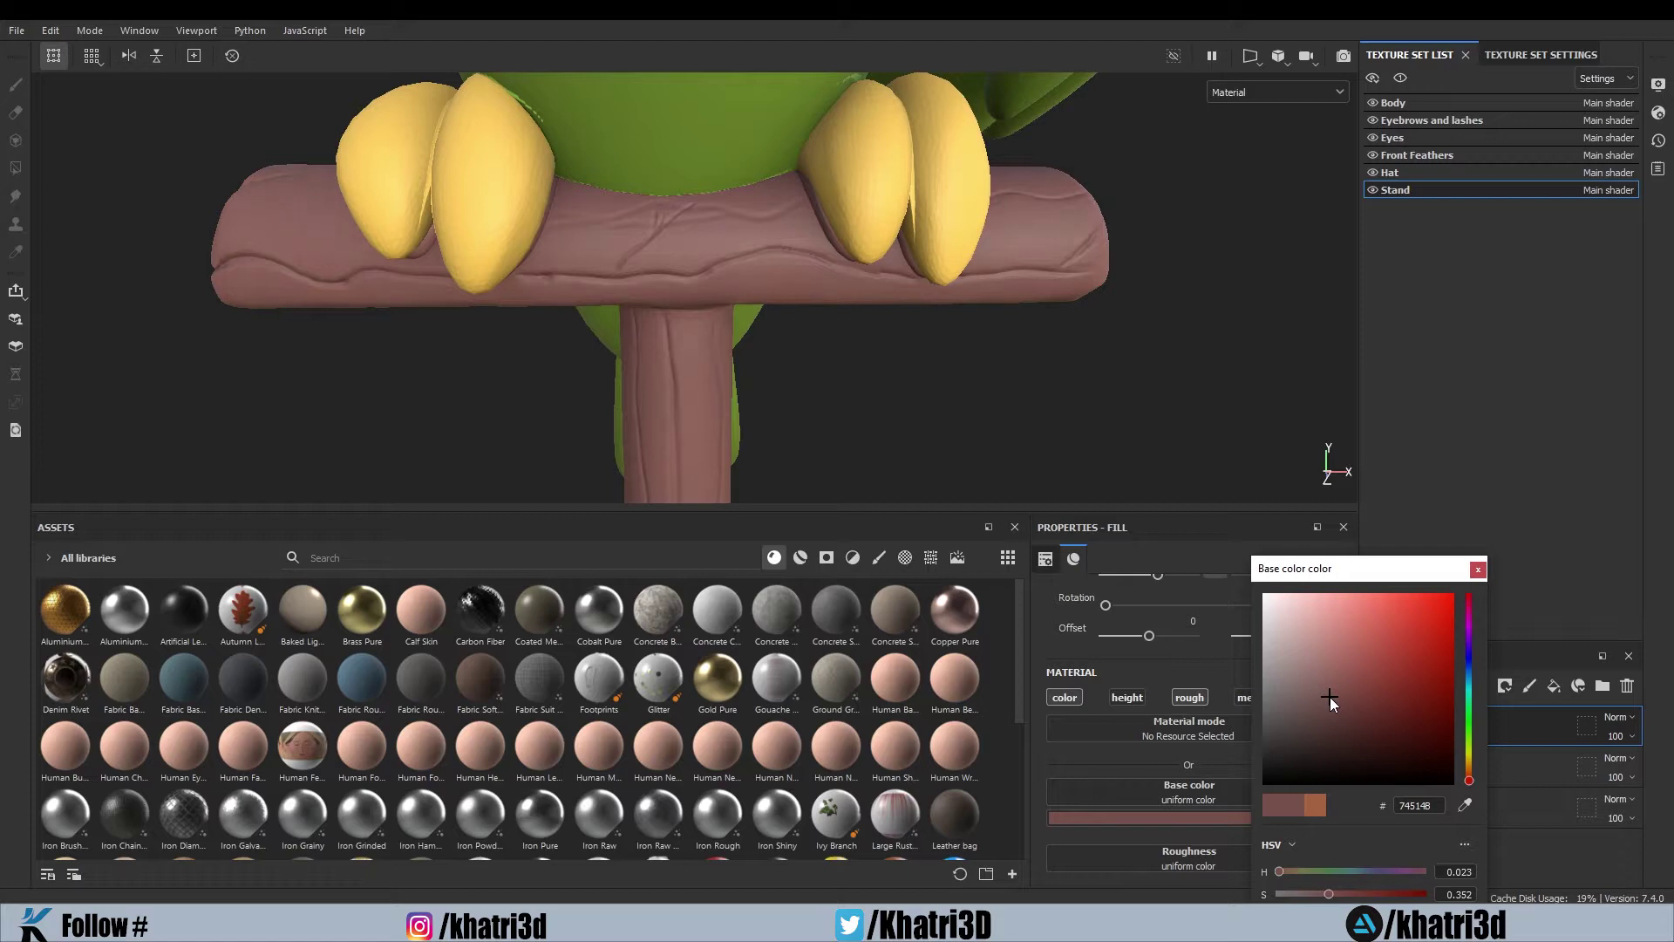
click(1471, 783)
drag(1472, 783, 1472, 776)
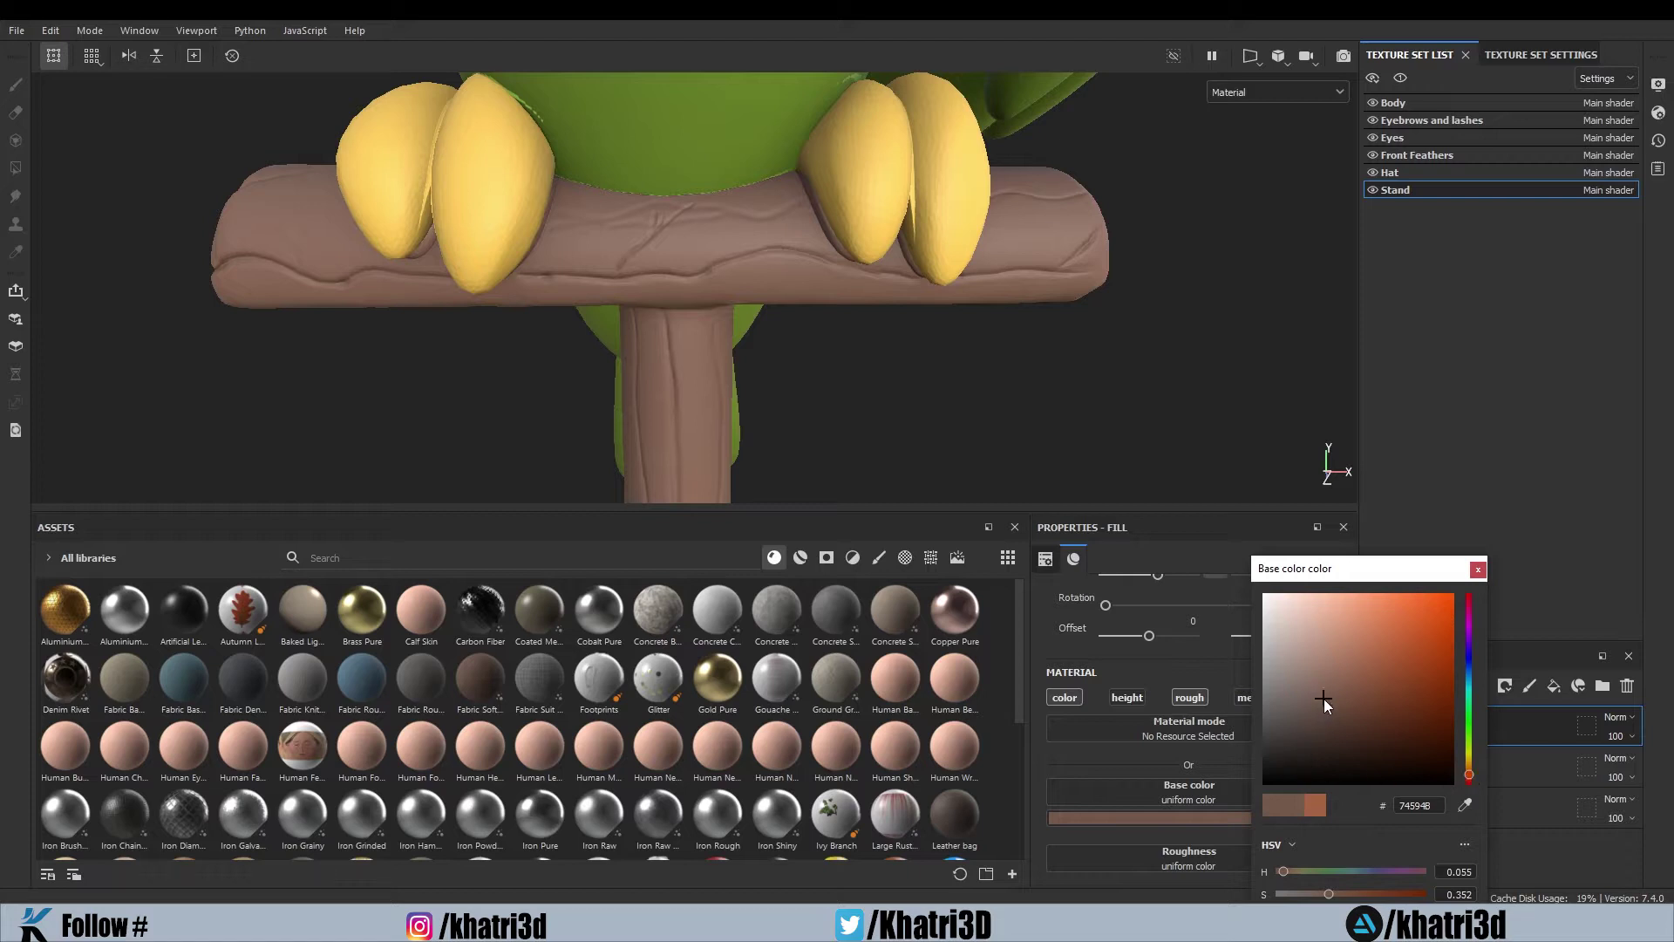
click(1324, 703)
drag(1323, 704, 1323, 715)
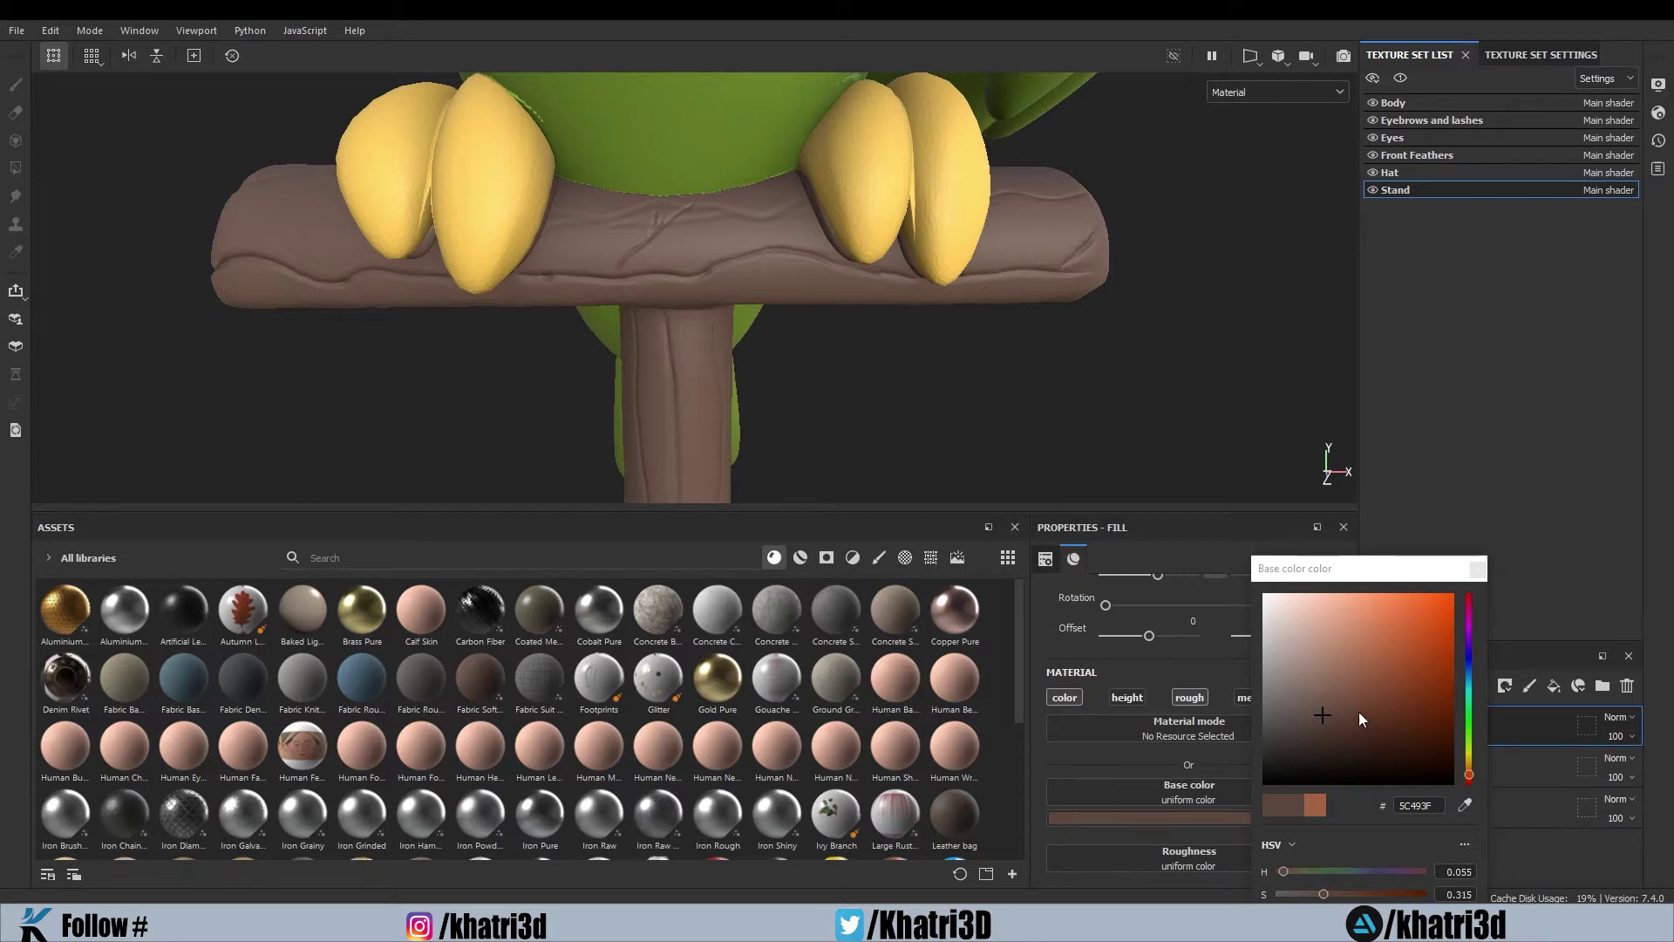
drag(1332, 713, 1364, 706)
click(1477, 569)
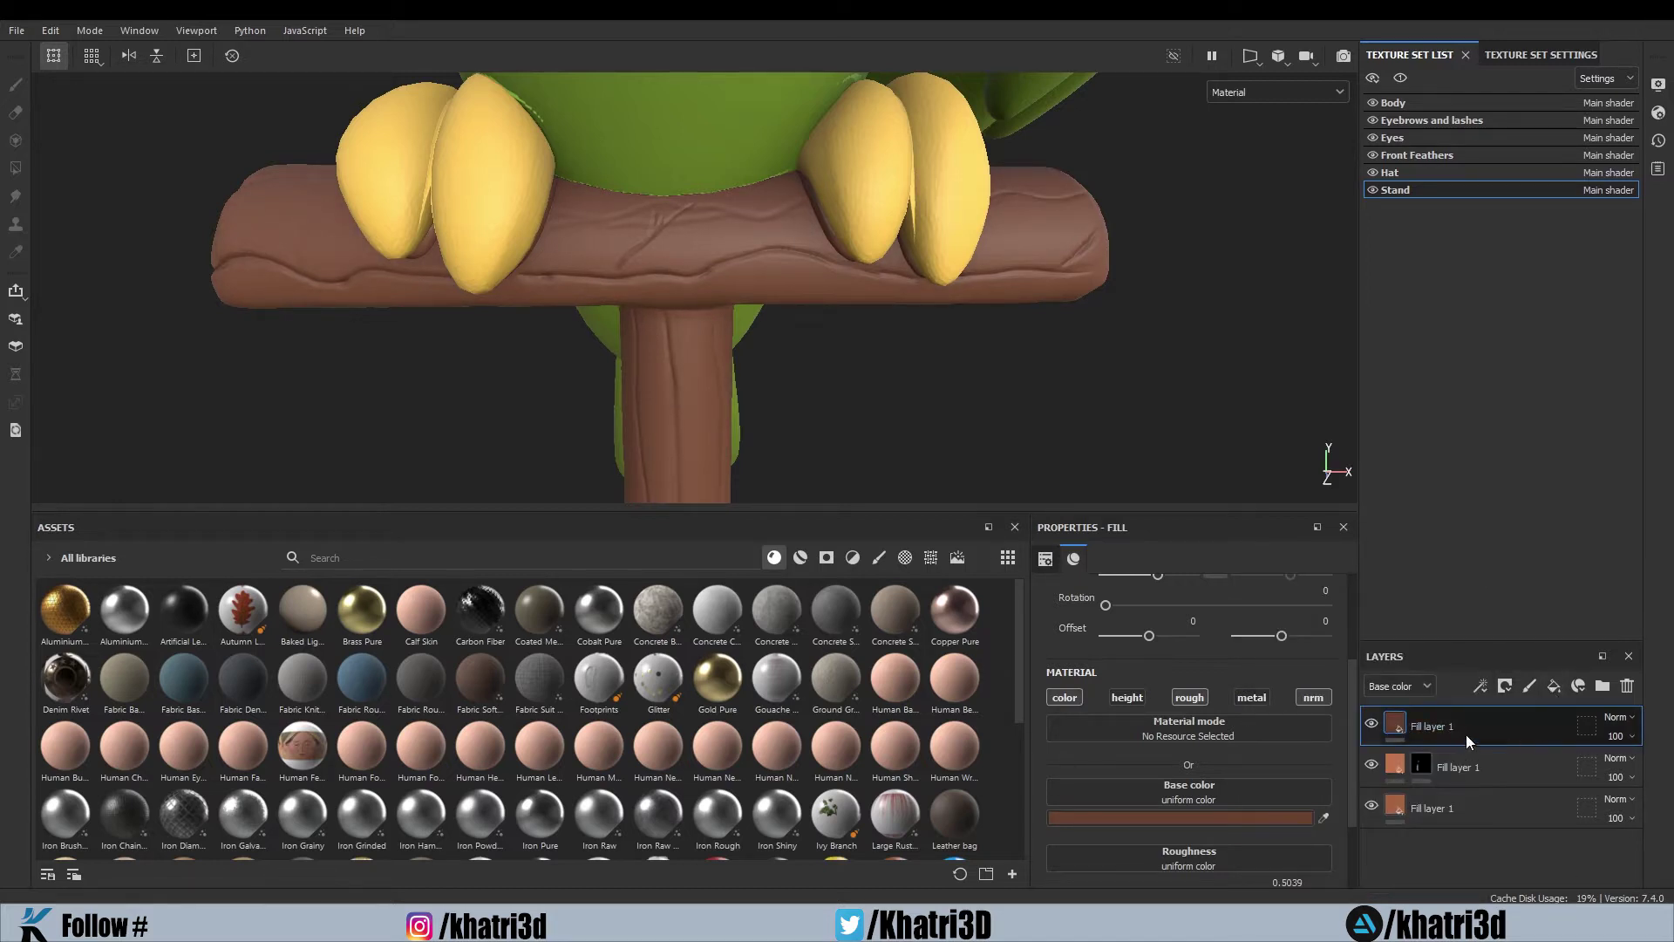
Add a black mask to the dark brown fill layer and drive it with a Curvature generator
click(1505, 686)
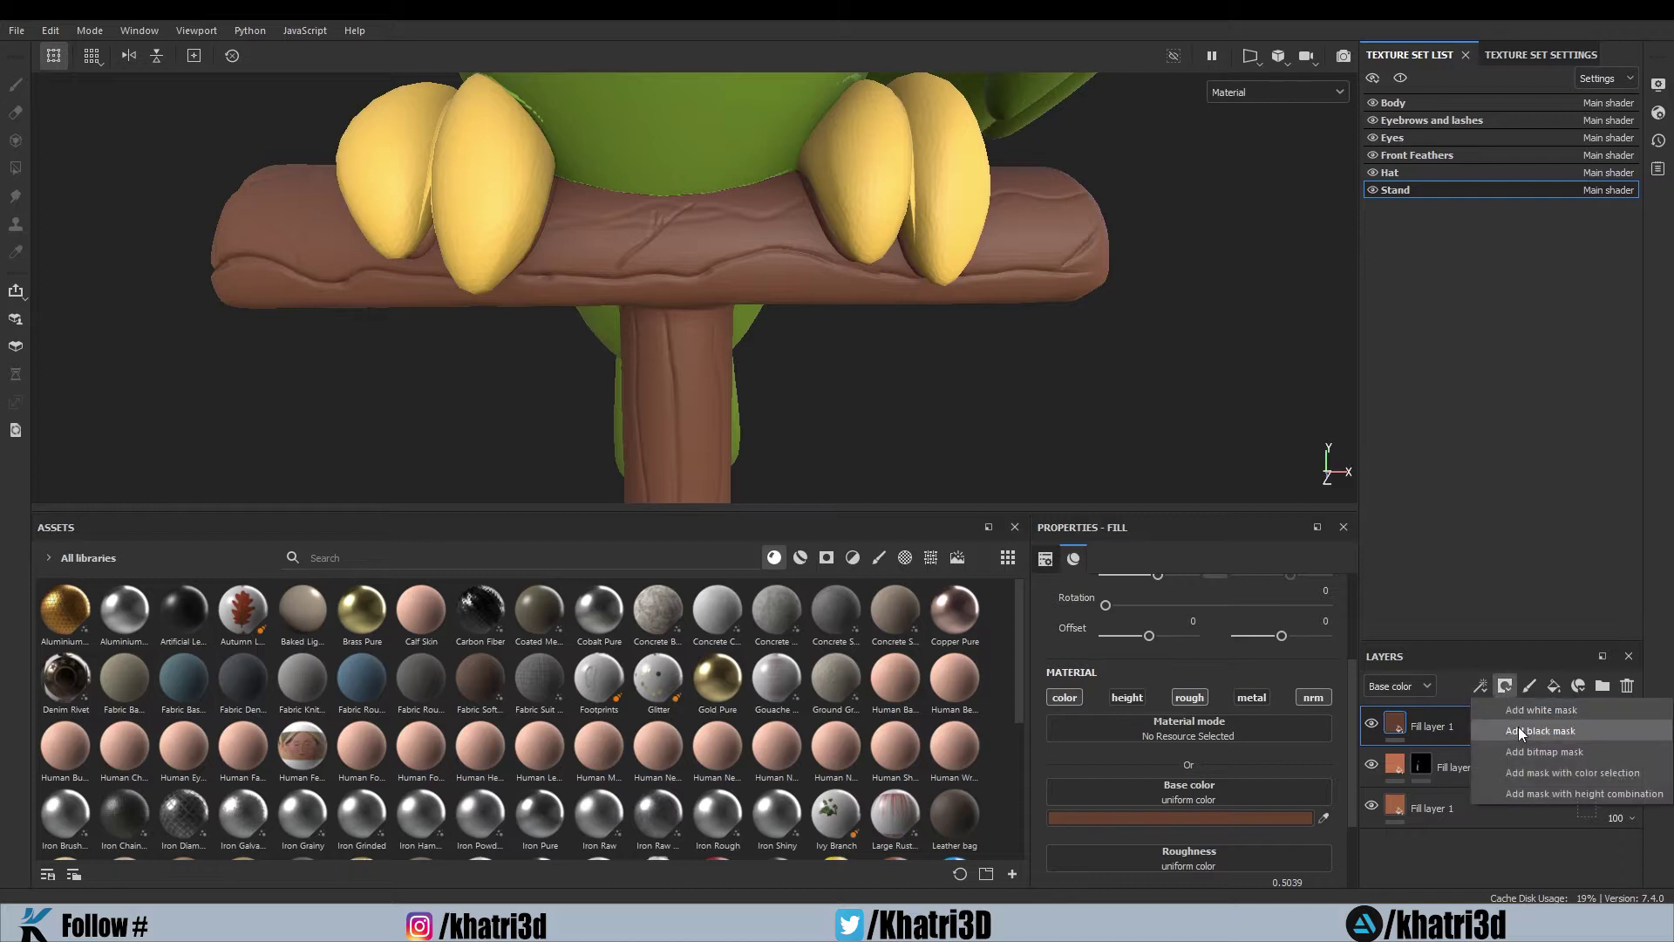
click(1515, 729)
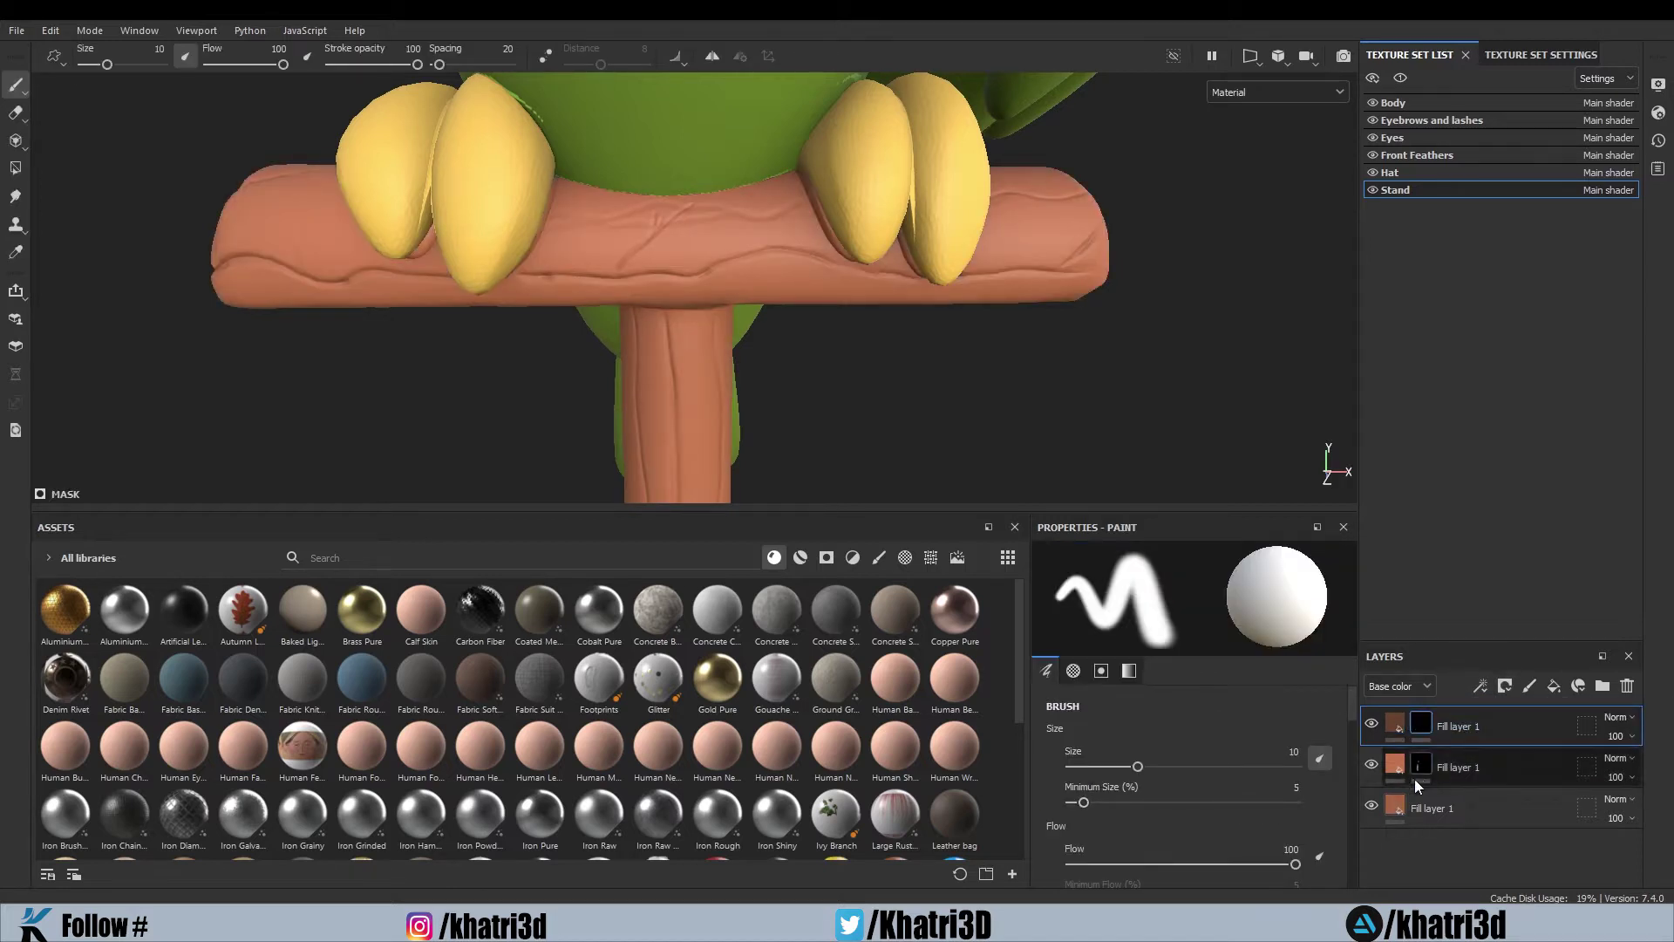
scroll(1276, 790, down, 1)
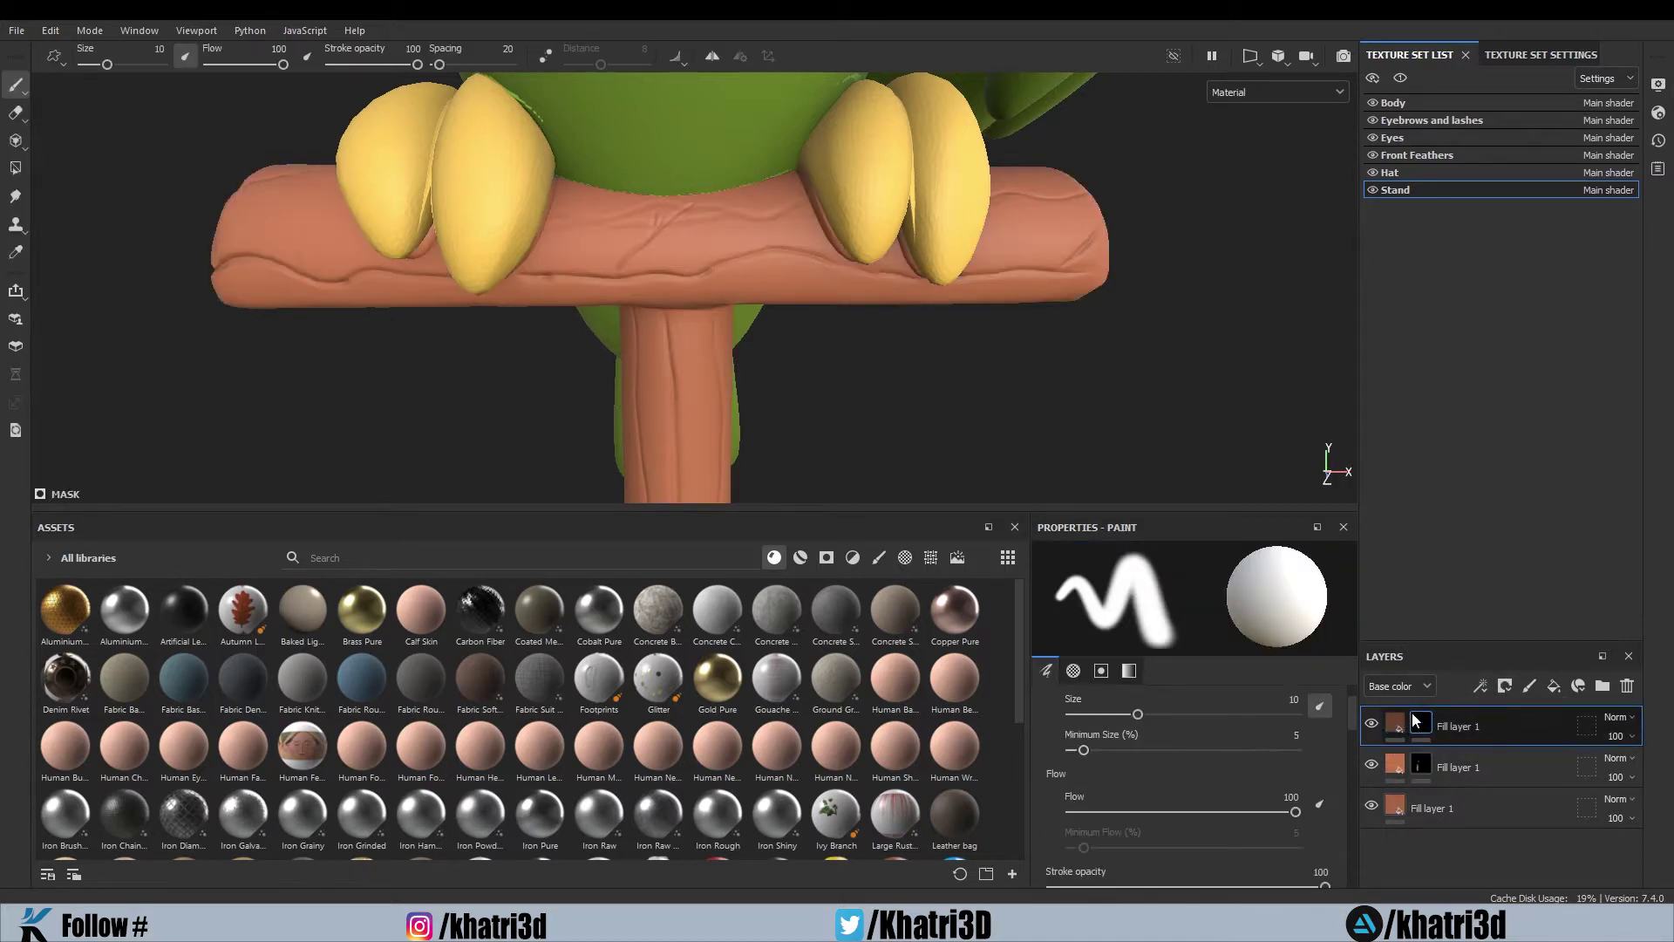
click(1480, 686)
click(1510, 710)
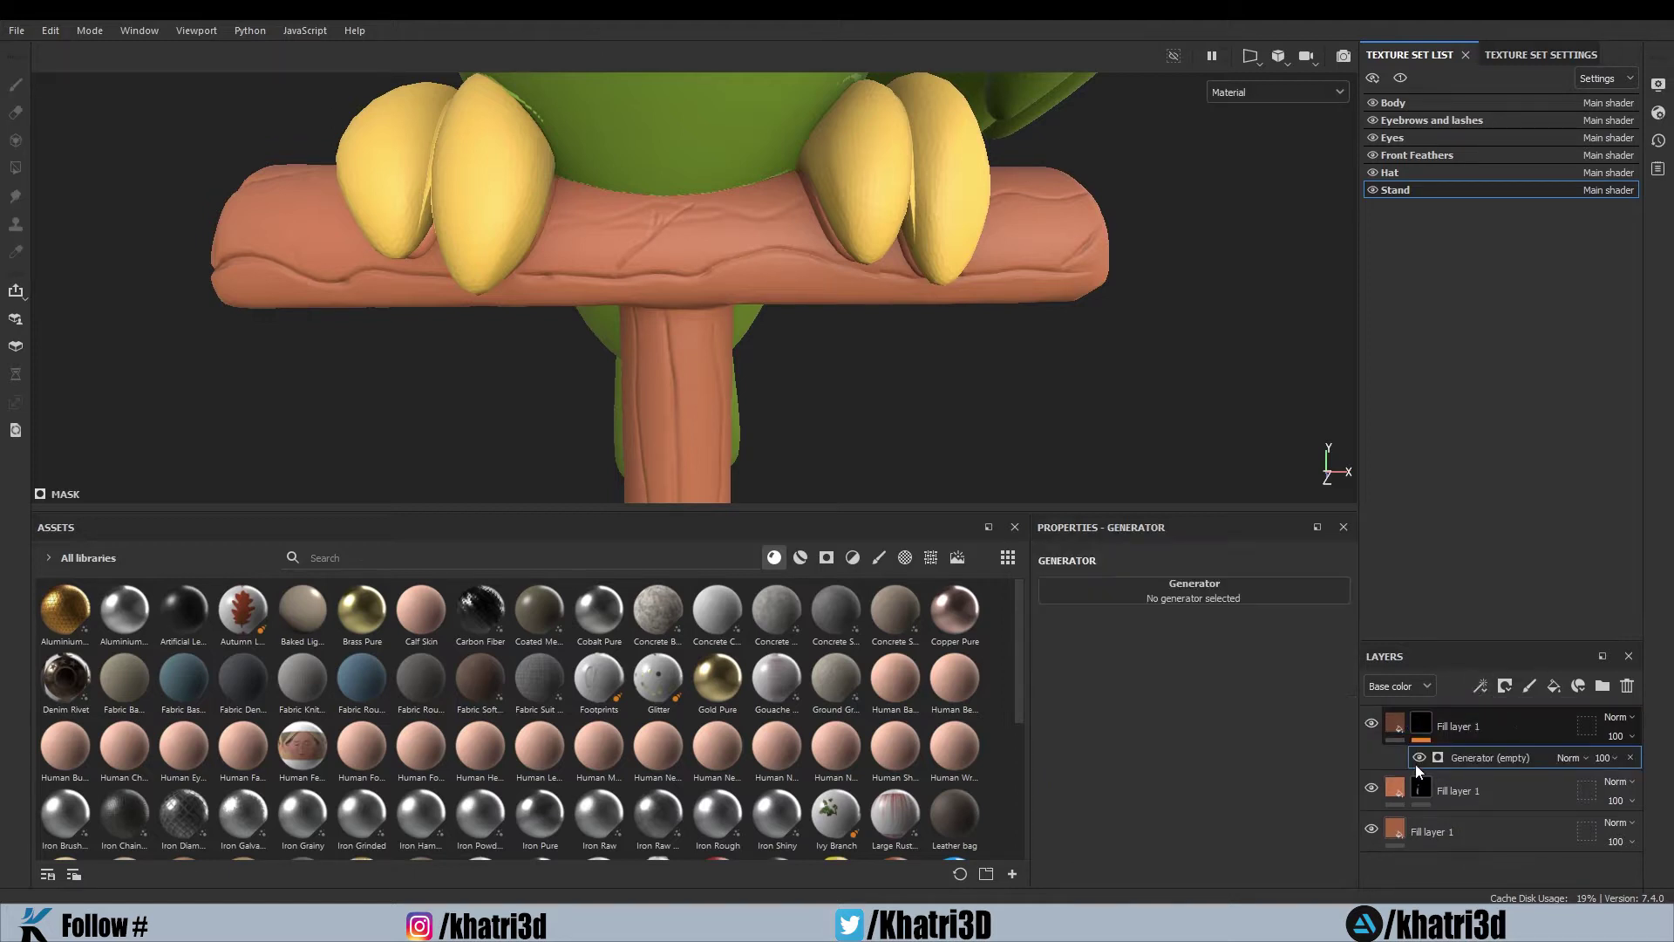
click(1183, 600)
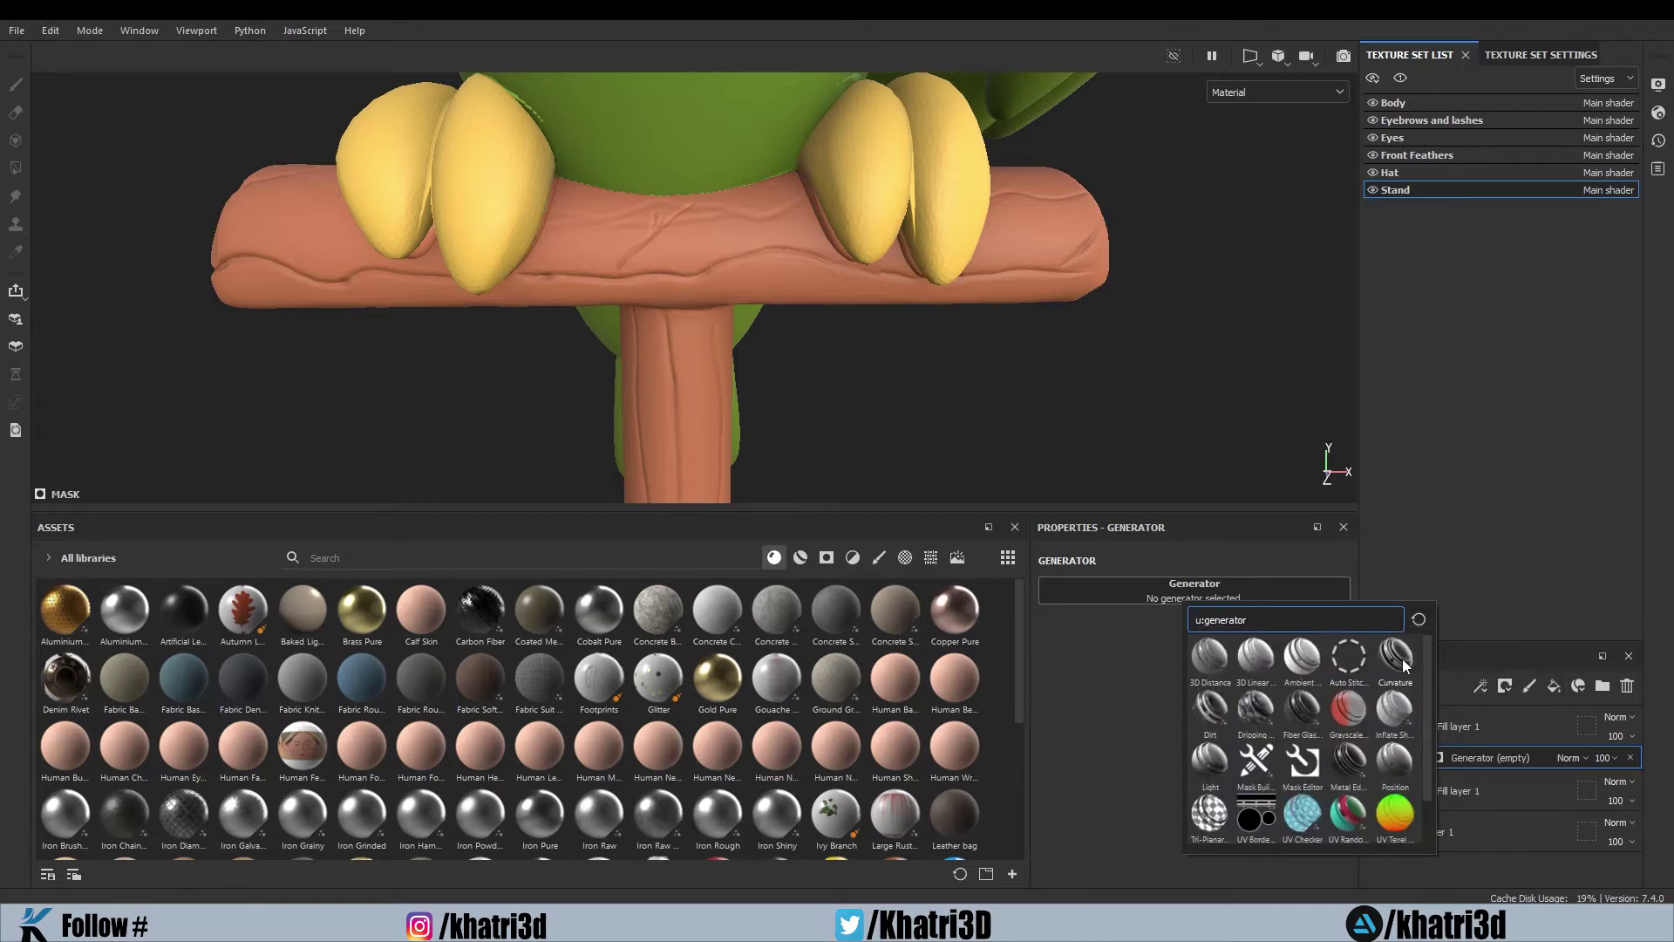
click(1395, 660)
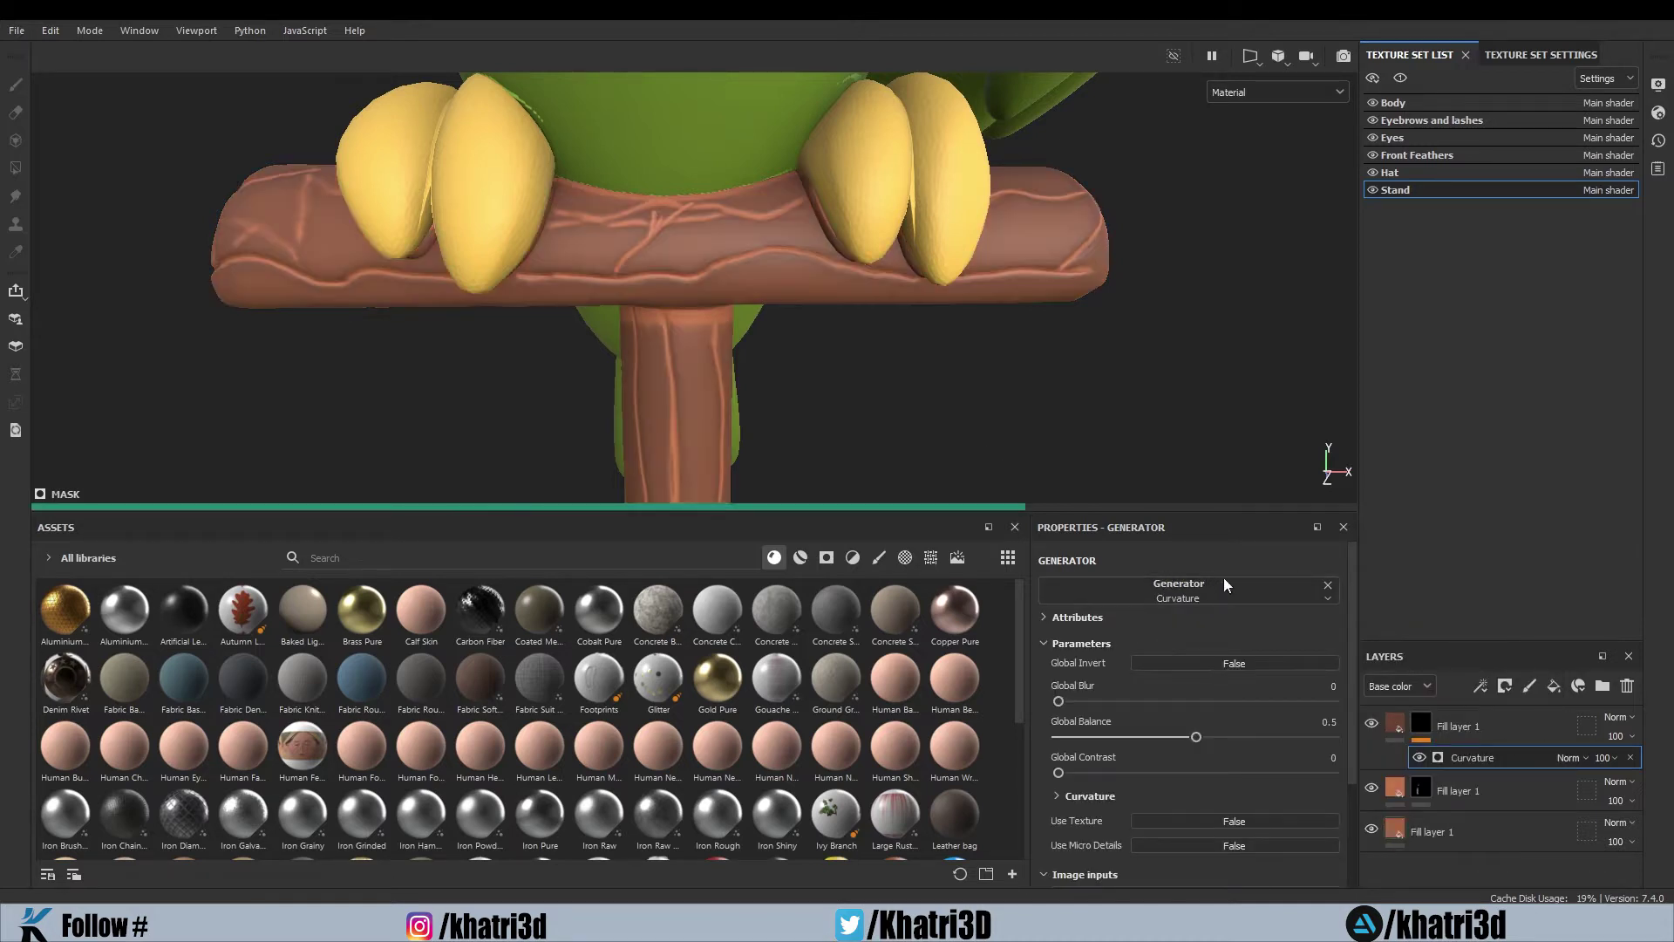
Review the baked mesh maps in the Stand texture set's settings
scroll(818, 377, down, 2)
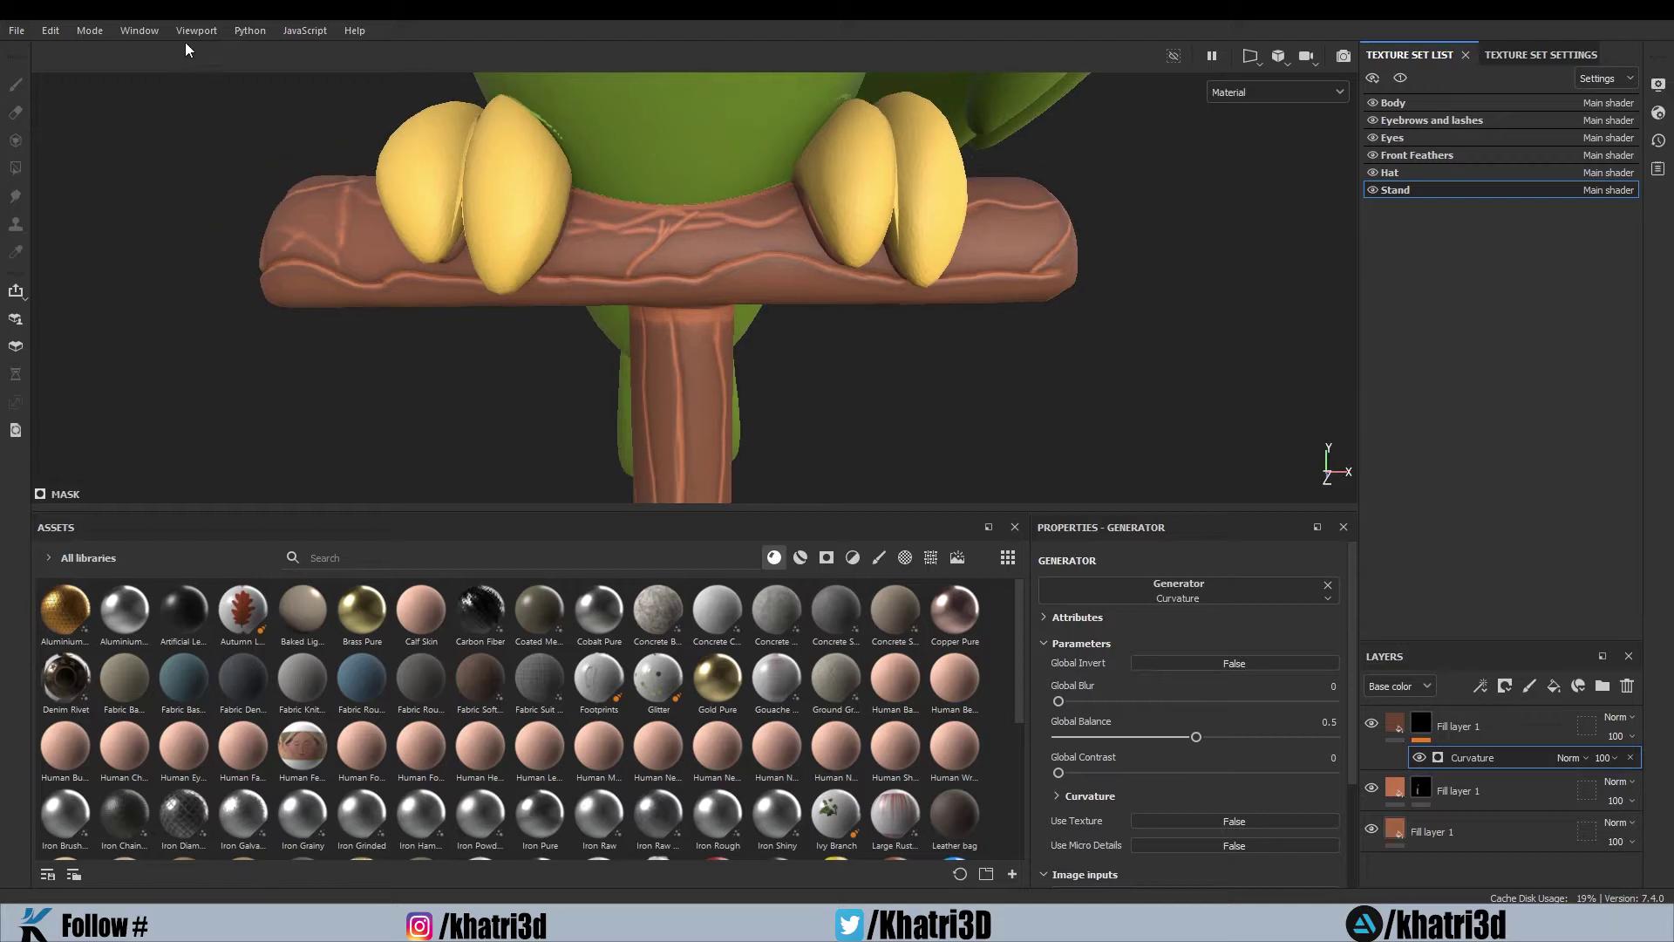
scroll(588, 285, down, 6)
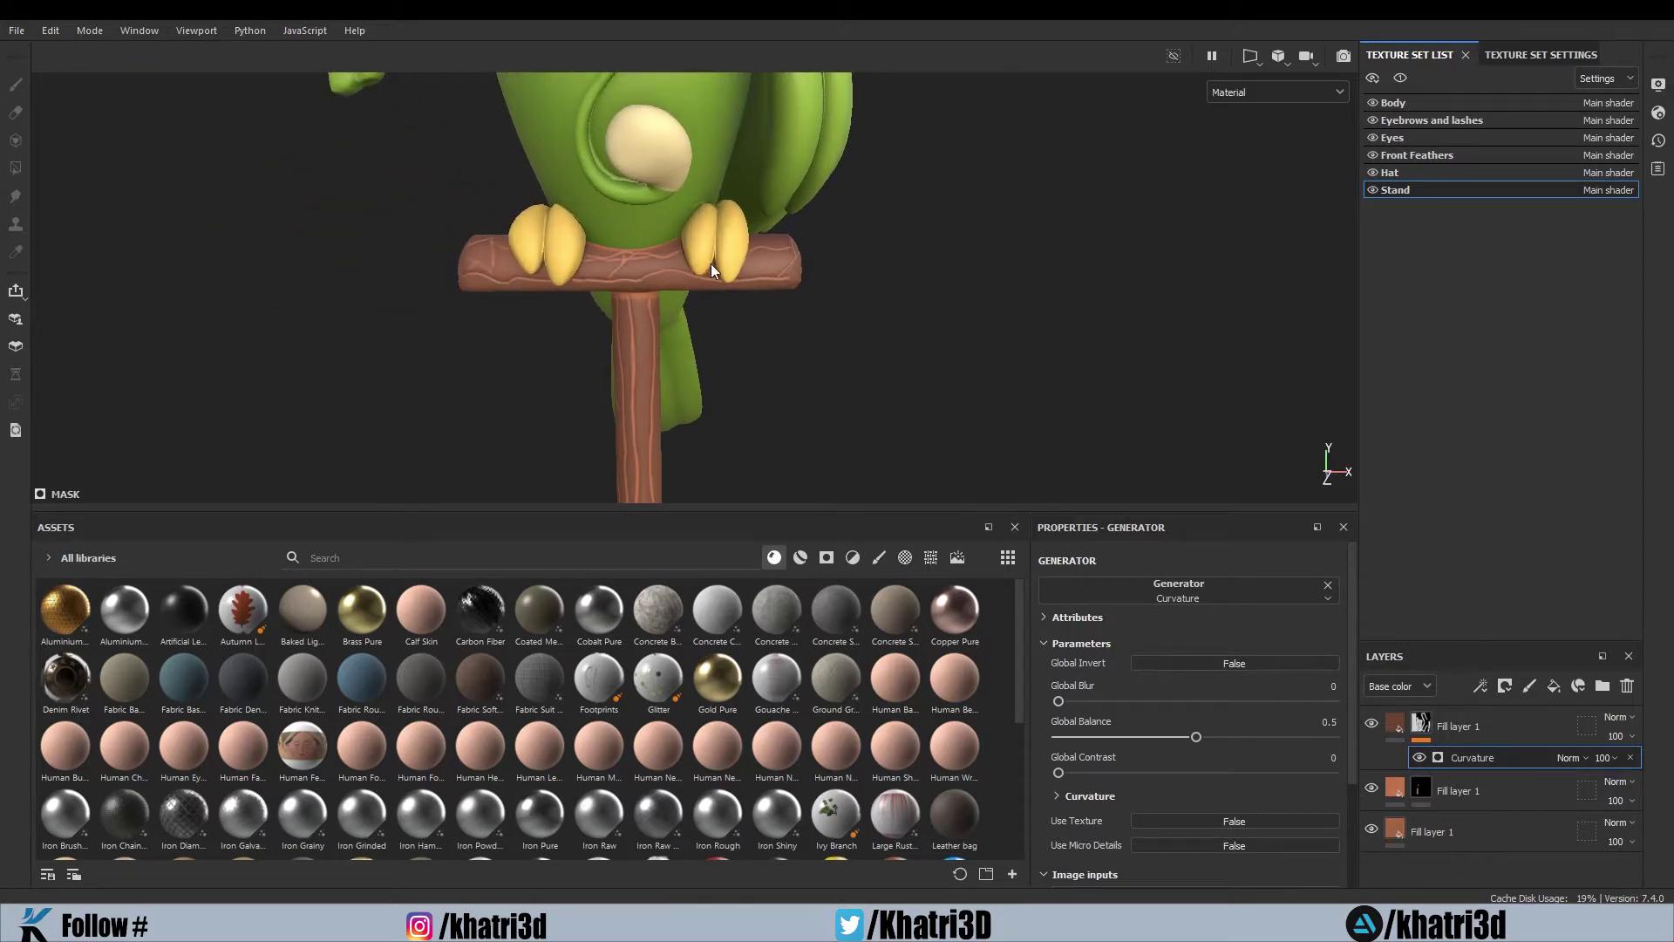
click(1500, 56)
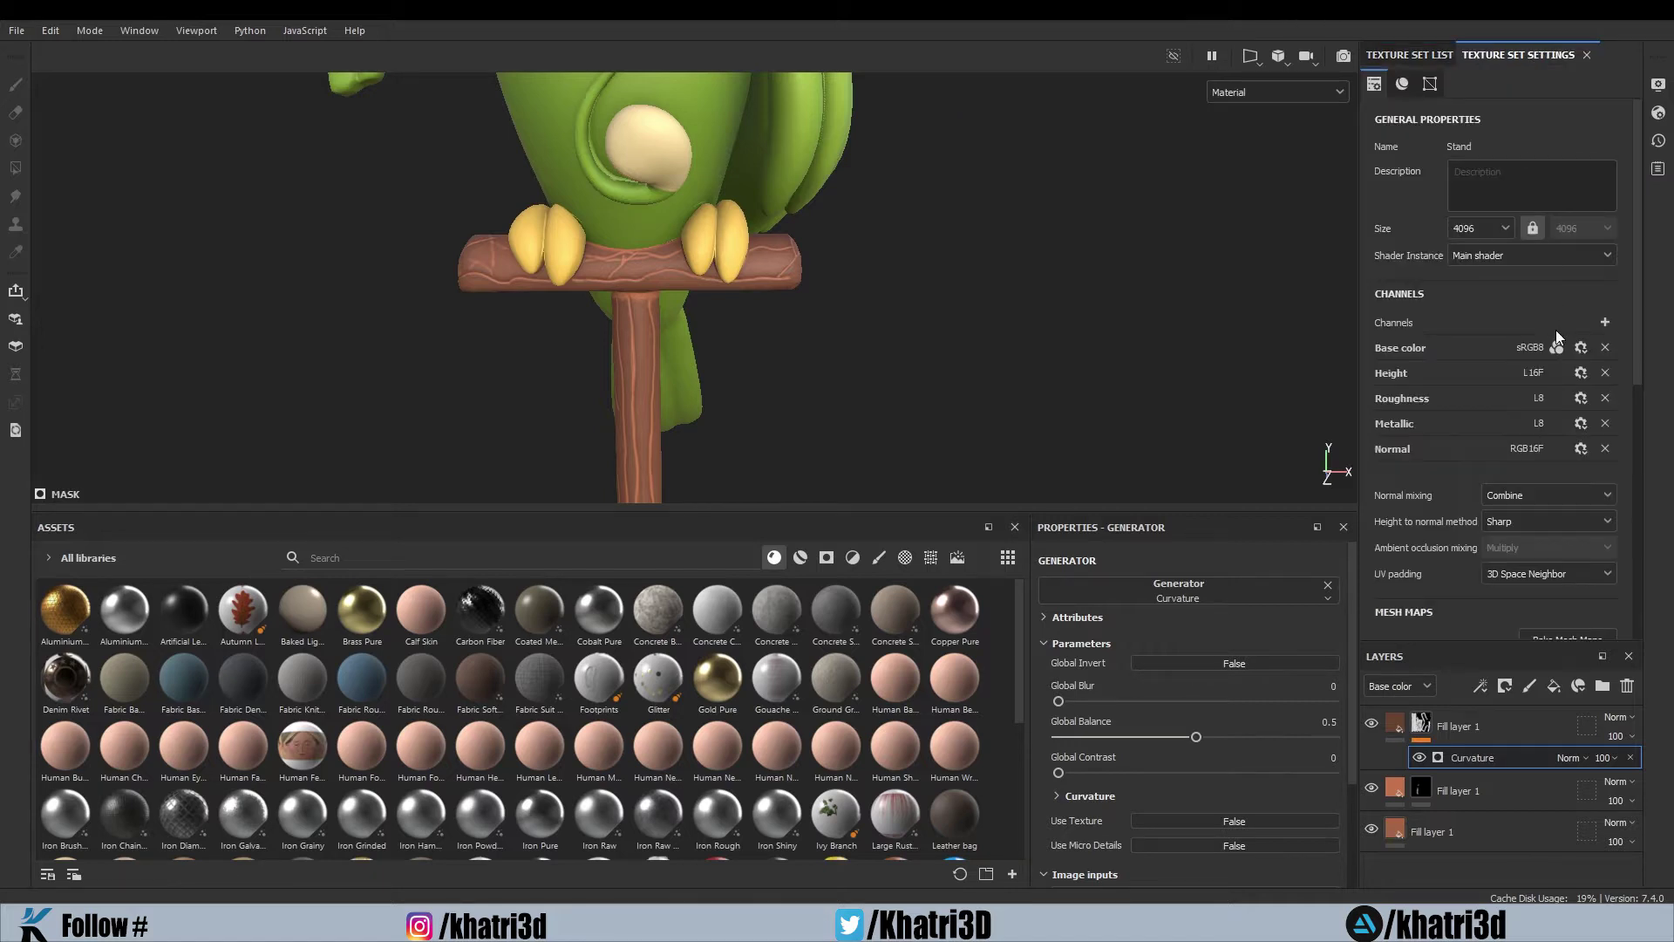
scroll(1554, 346, down, 5)
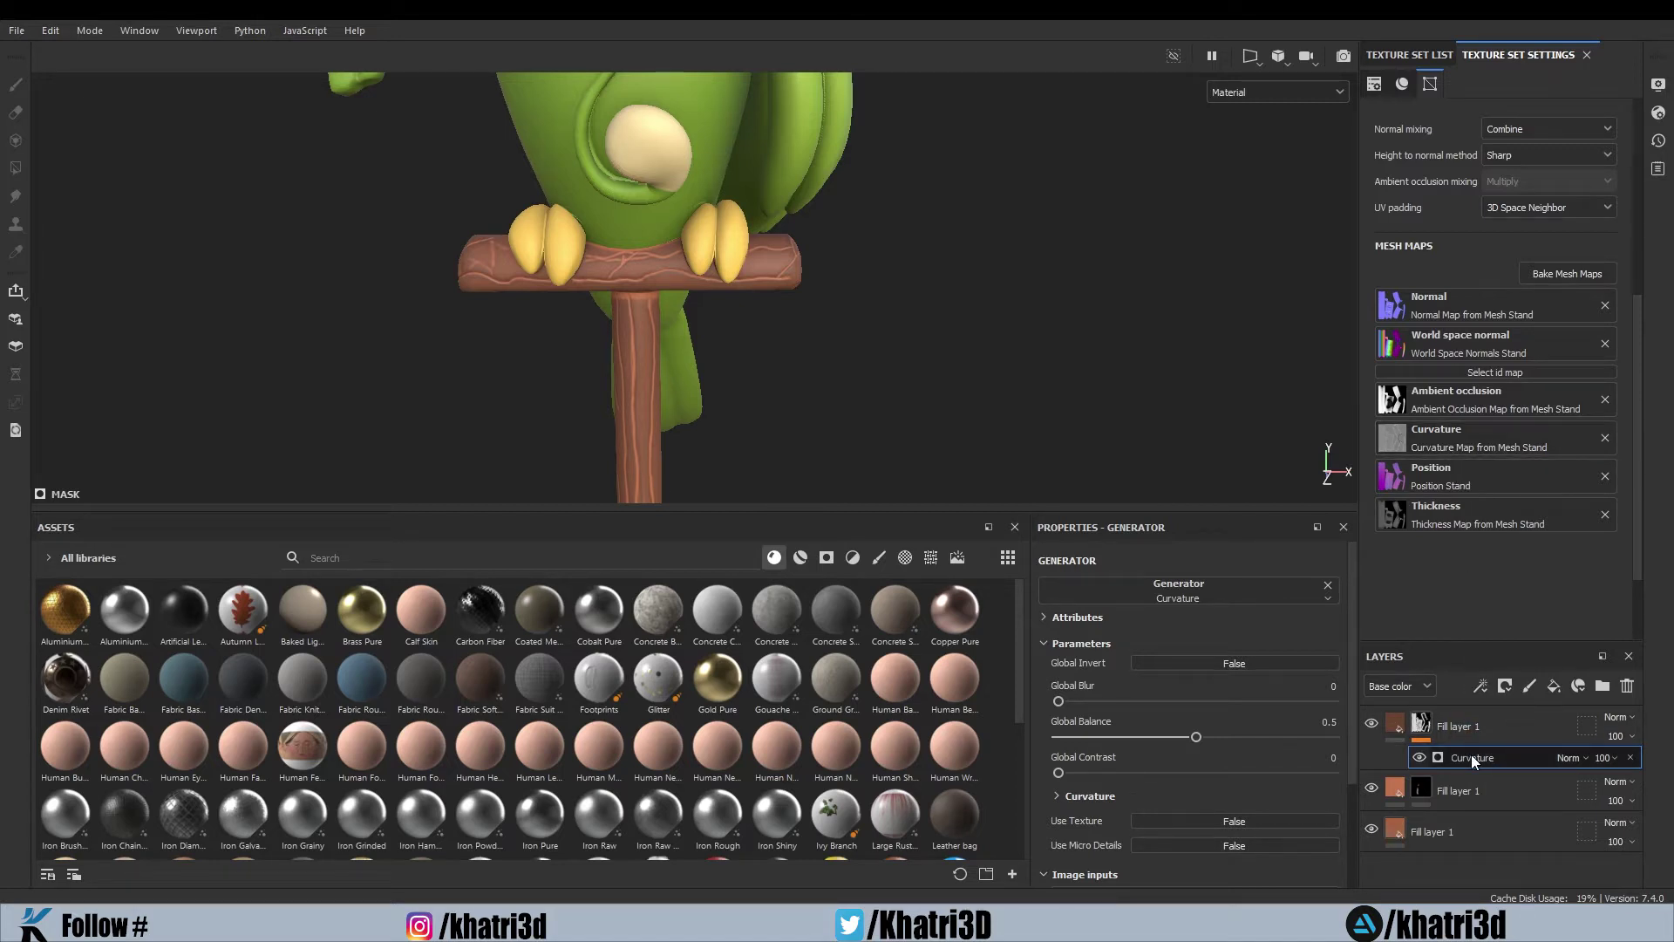
Set Global Invert to True on the Curvature generator of the dark brown fill layer's mask
scroll(675, 267, up, 2)
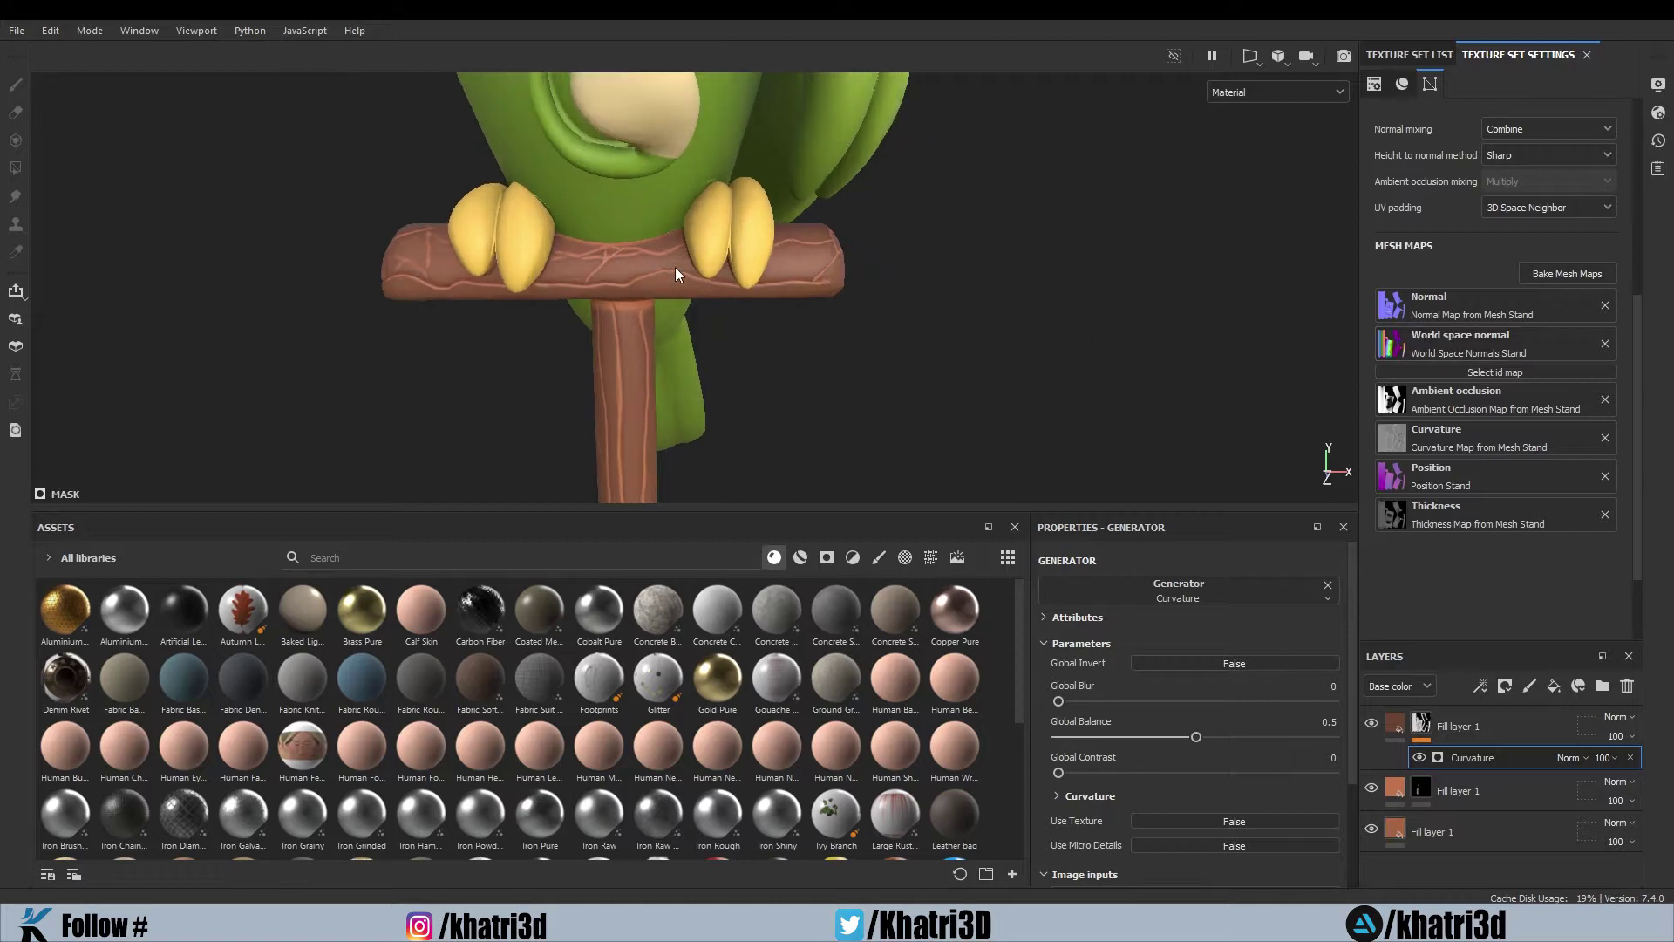
scroll(675, 267, up, 3)
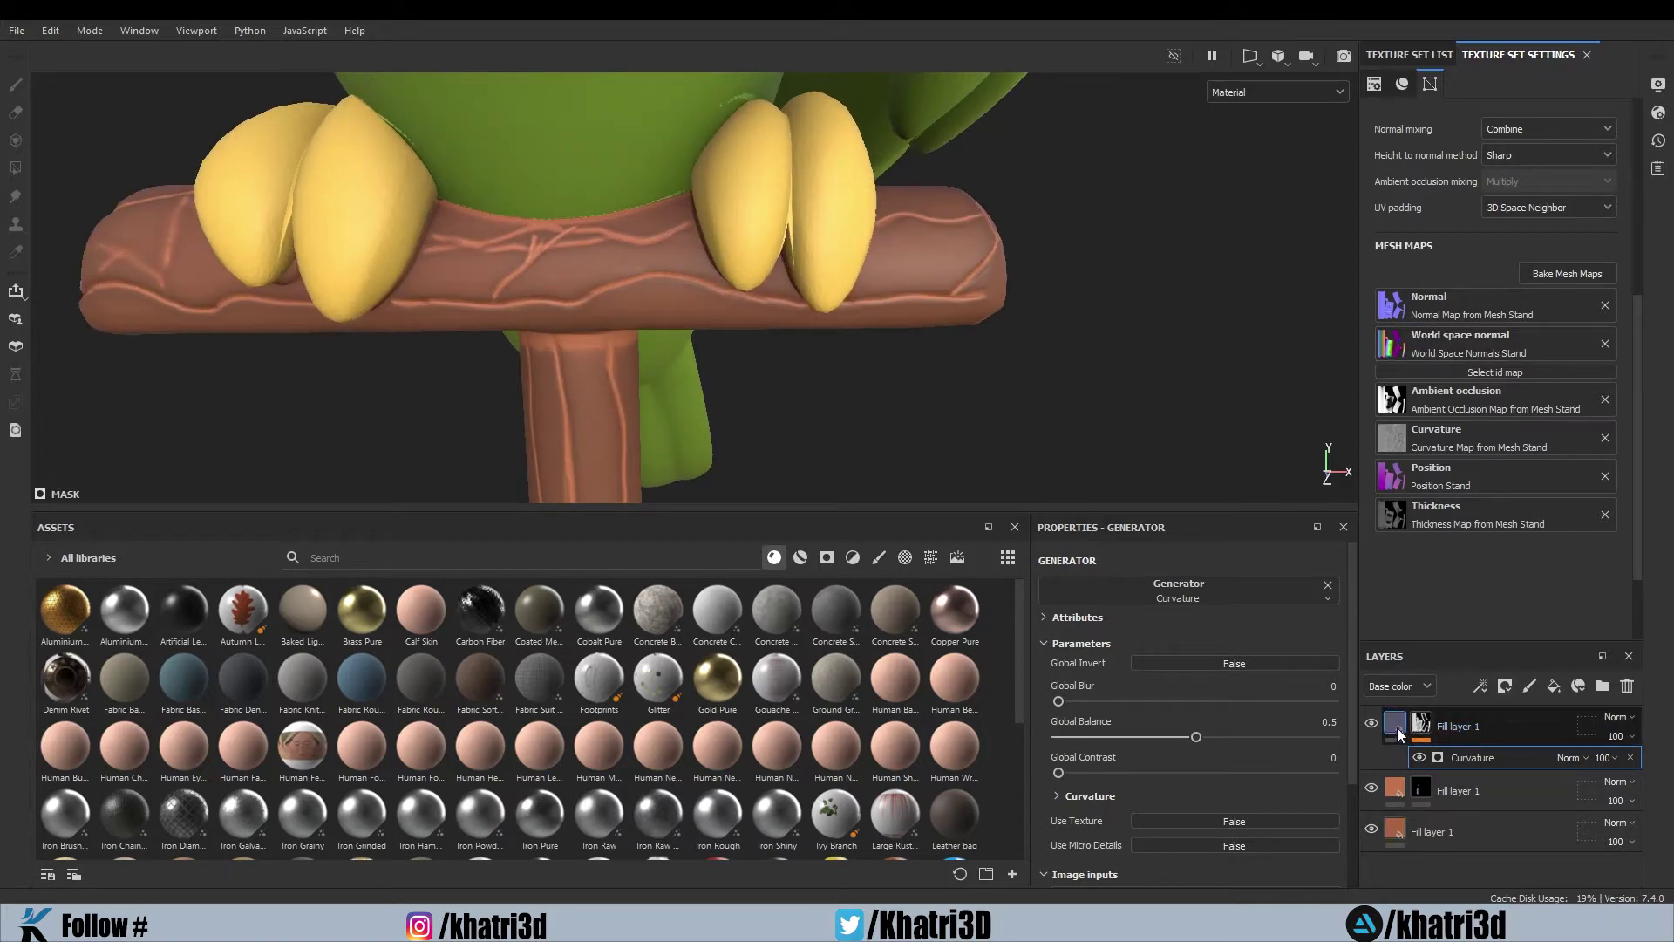
mouse_move(1397, 729)
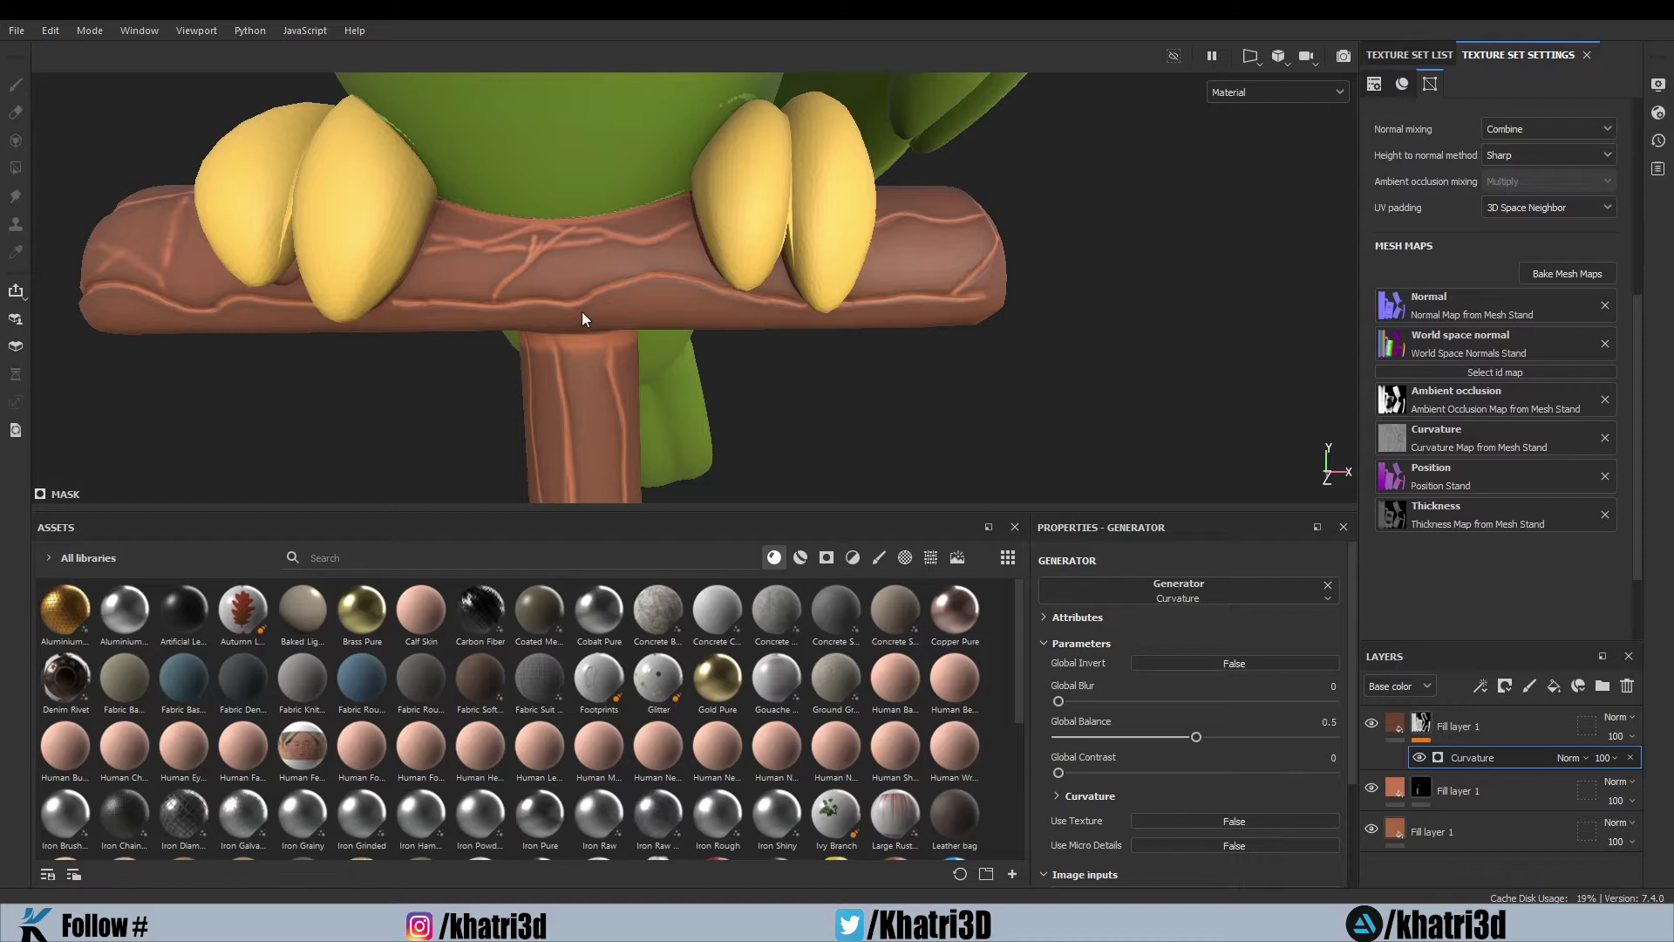
click(1216, 666)
scroll(814, 392, down, 5)
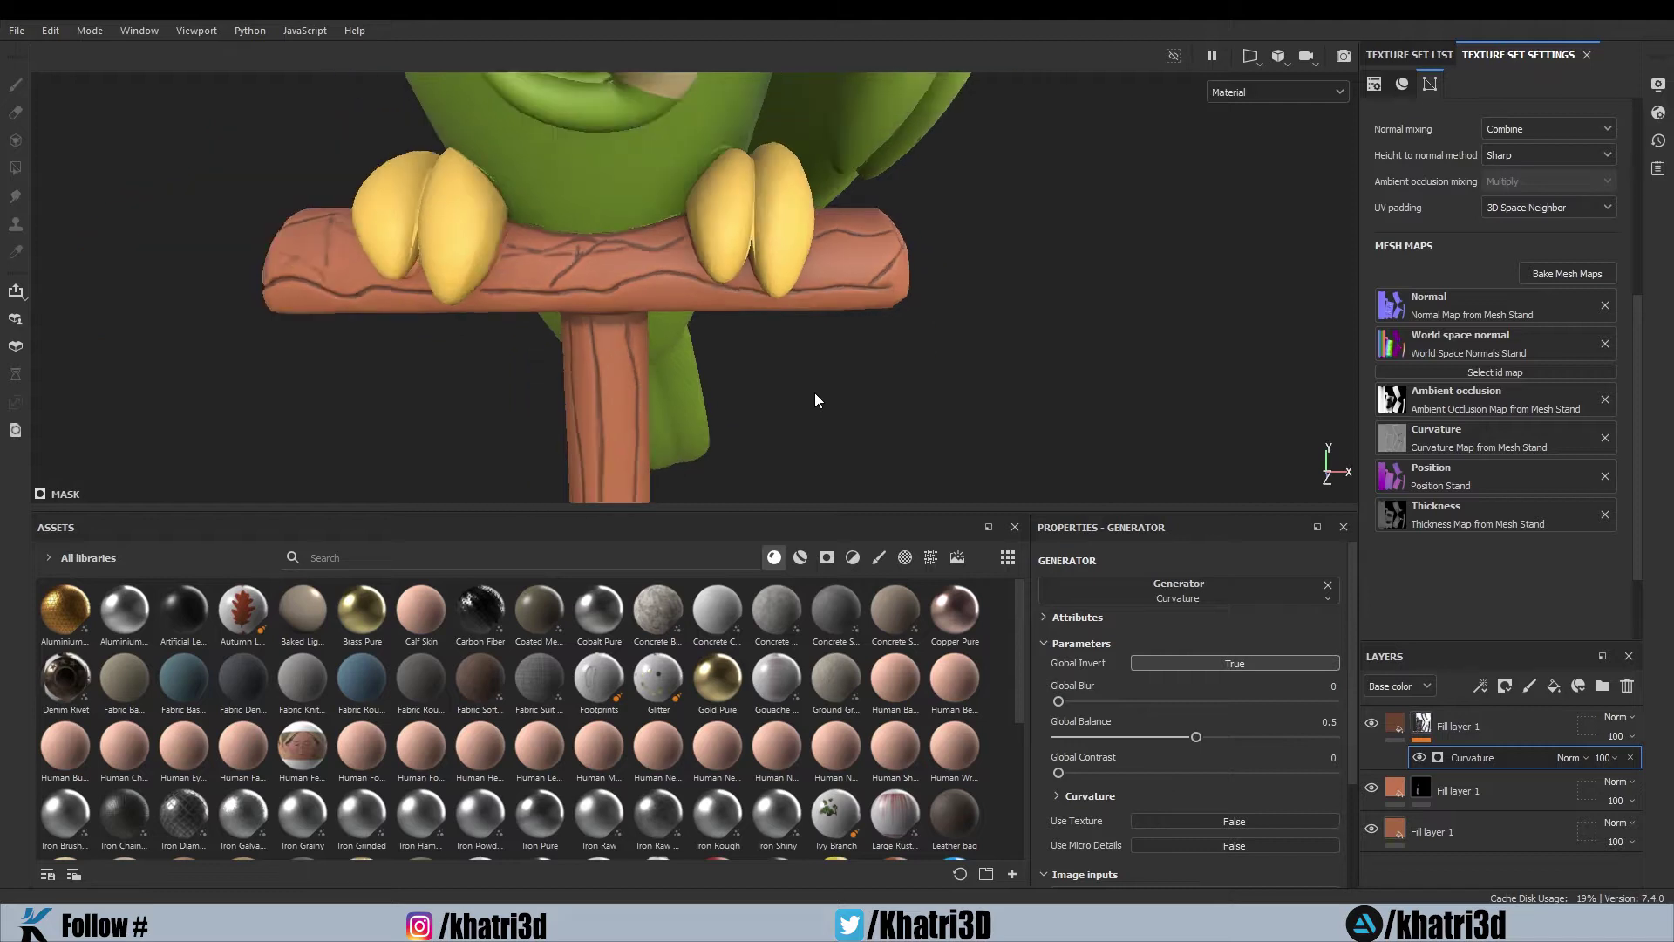
Change the base color of the stand's topmost fill layer to a more saturated orange-brown, 8B502C
scroll(688, 290, up, 5)
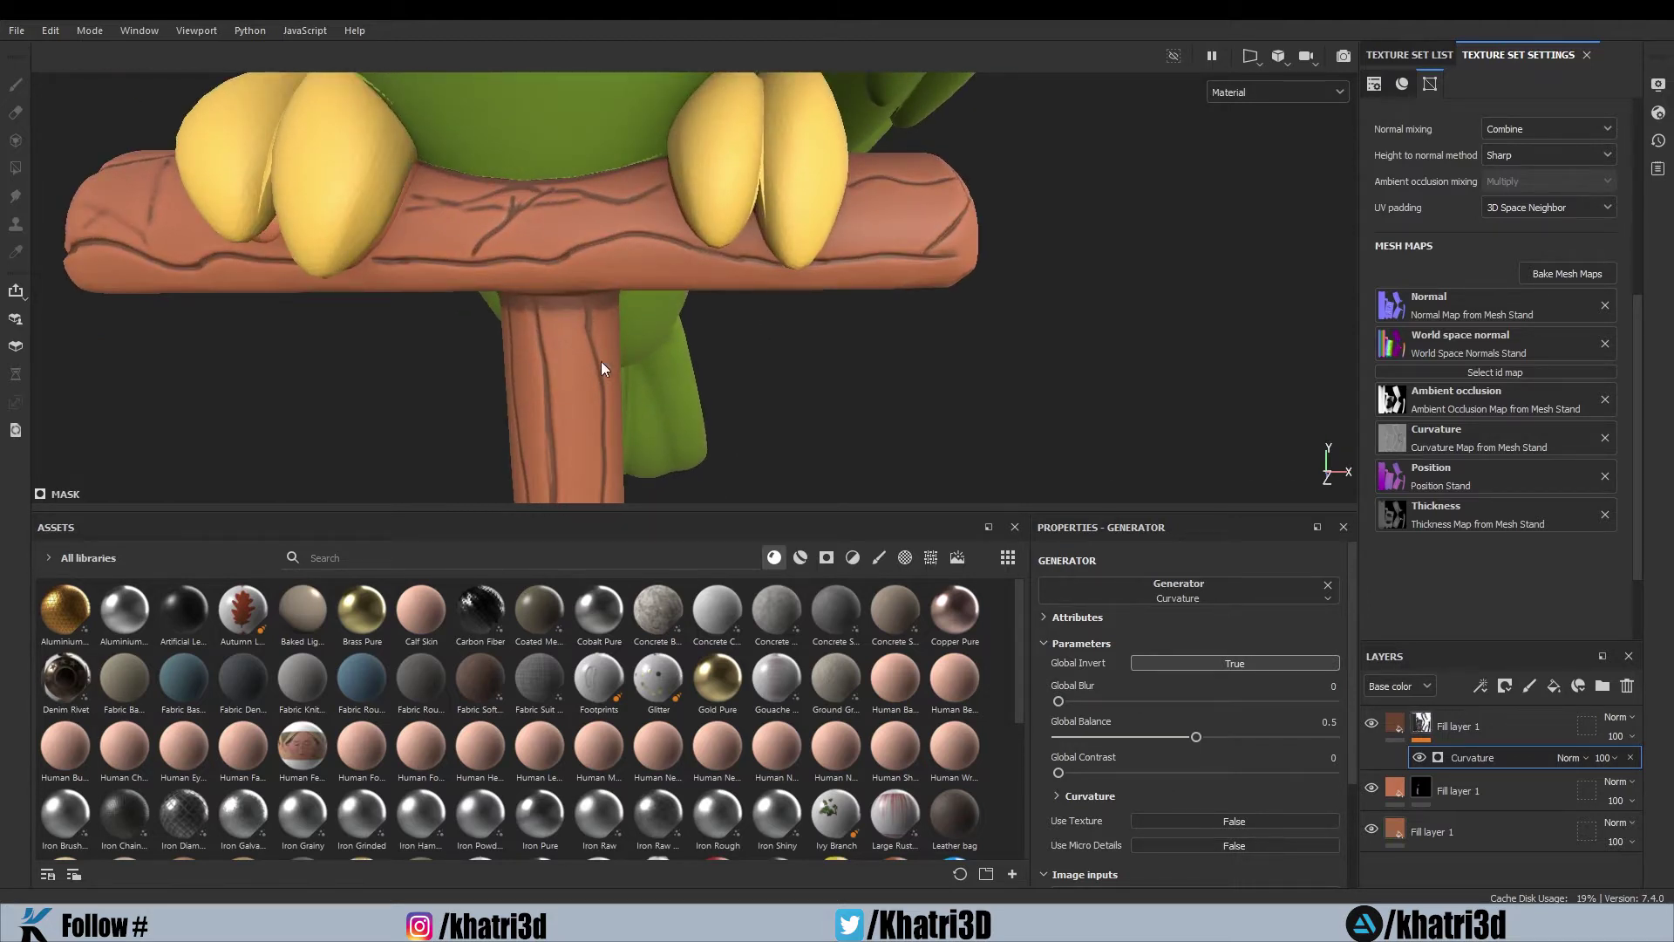
scroll(867, 384, up, 2)
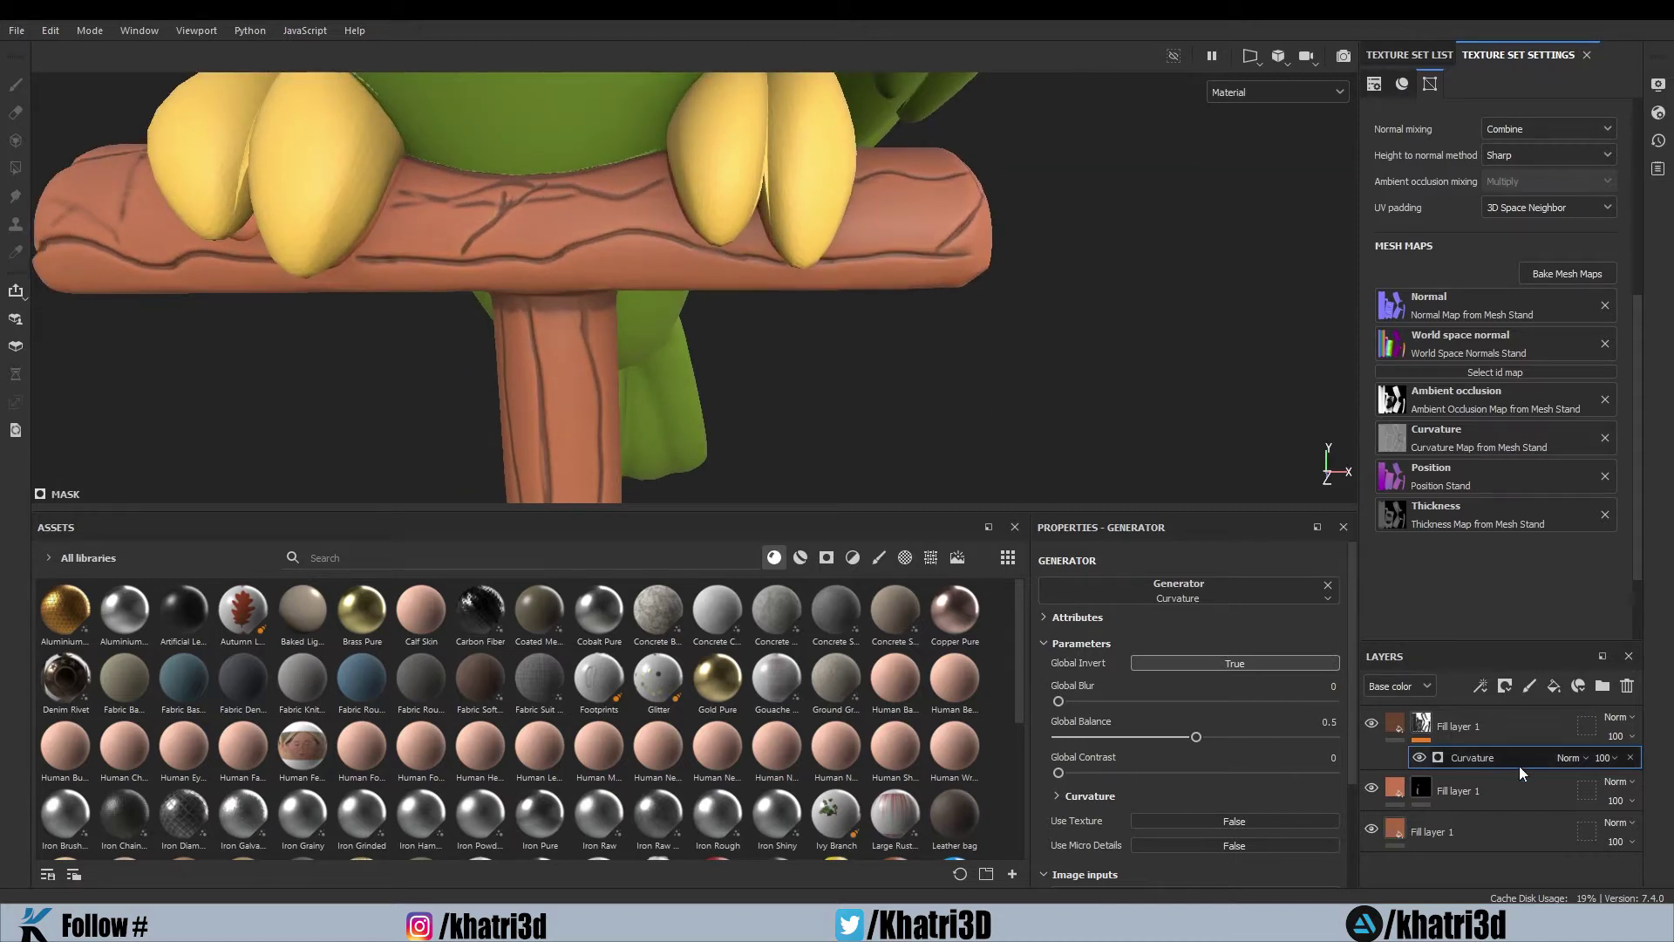
click(1394, 725)
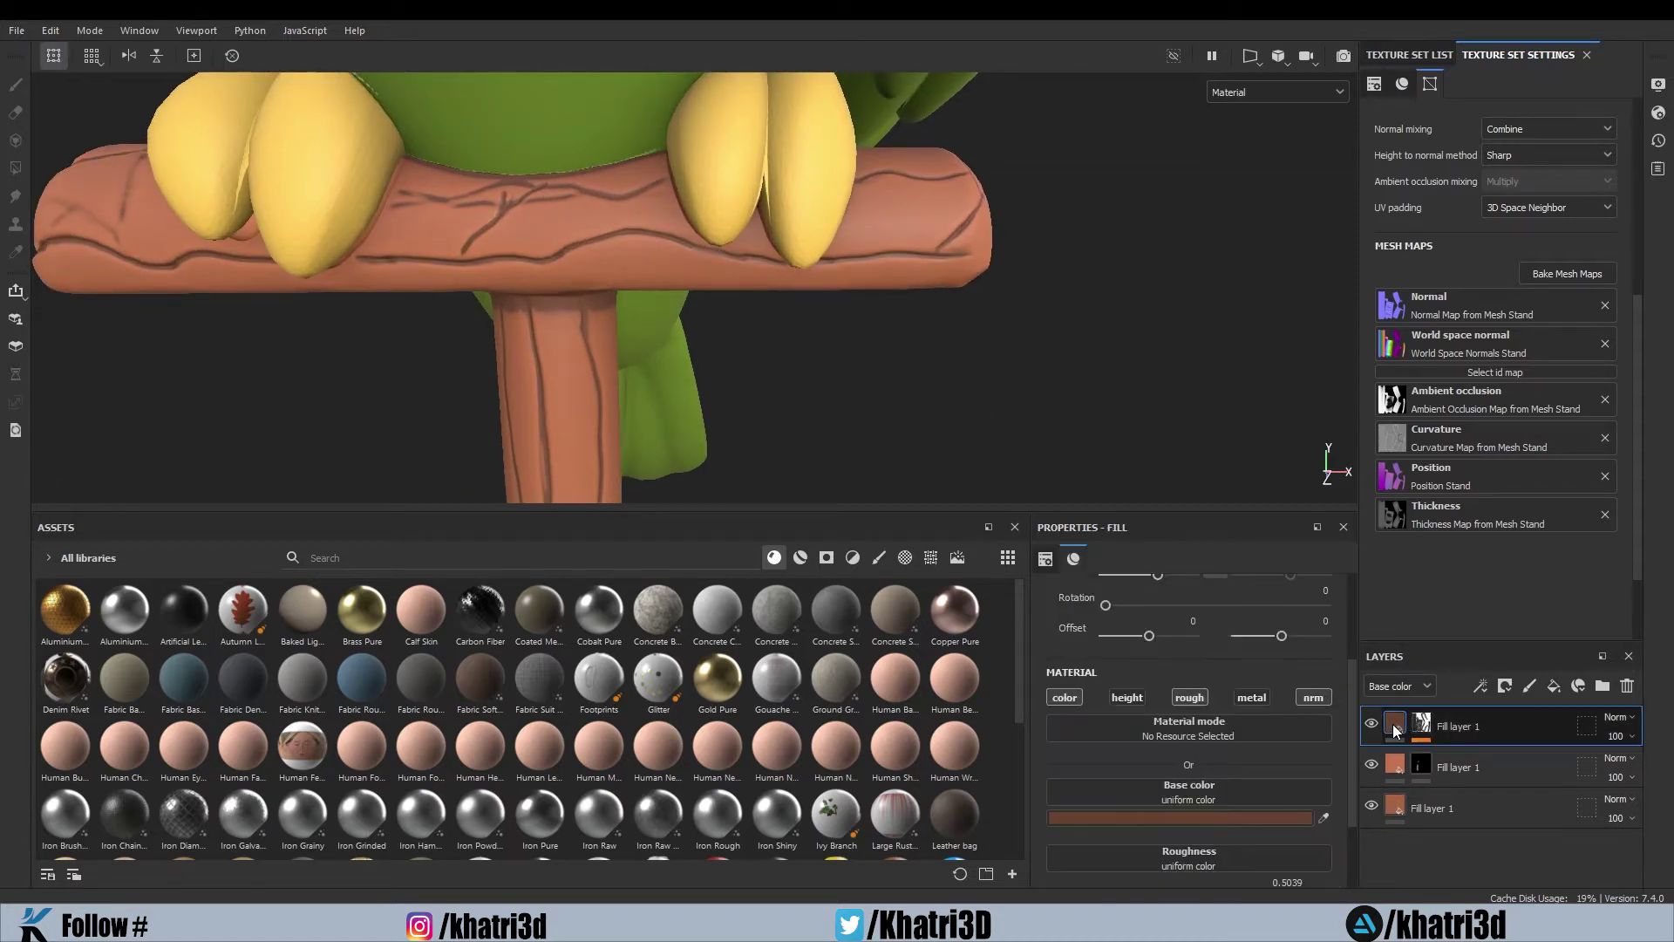
click(1287, 816)
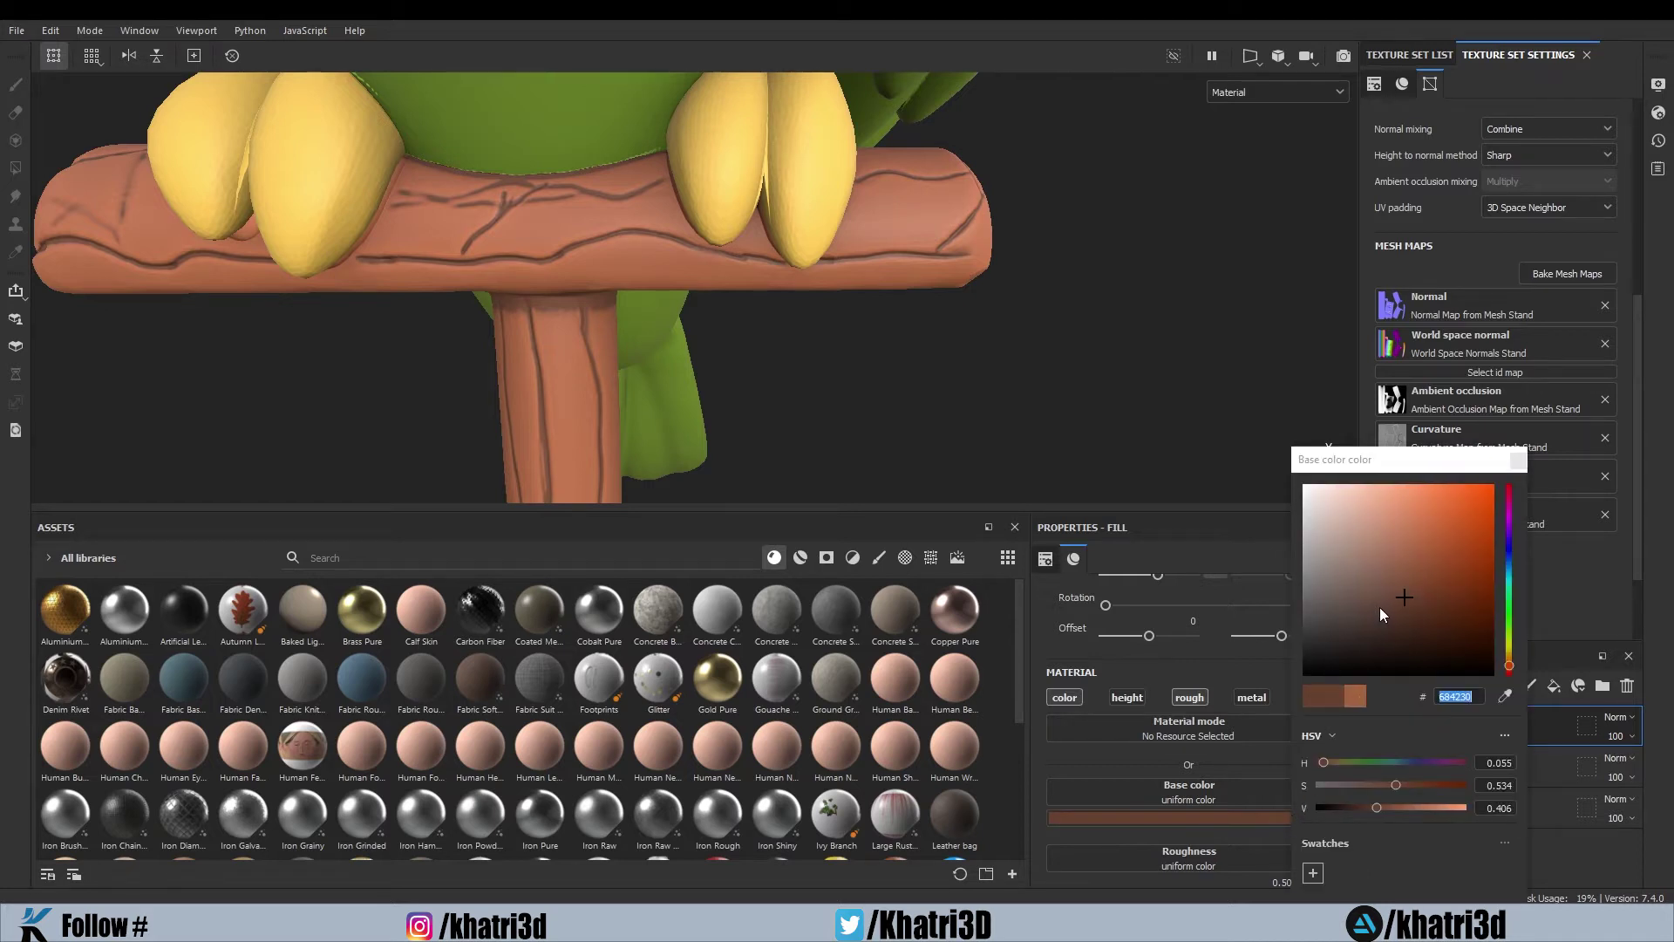
drag(1510, 665, 1515, 670)
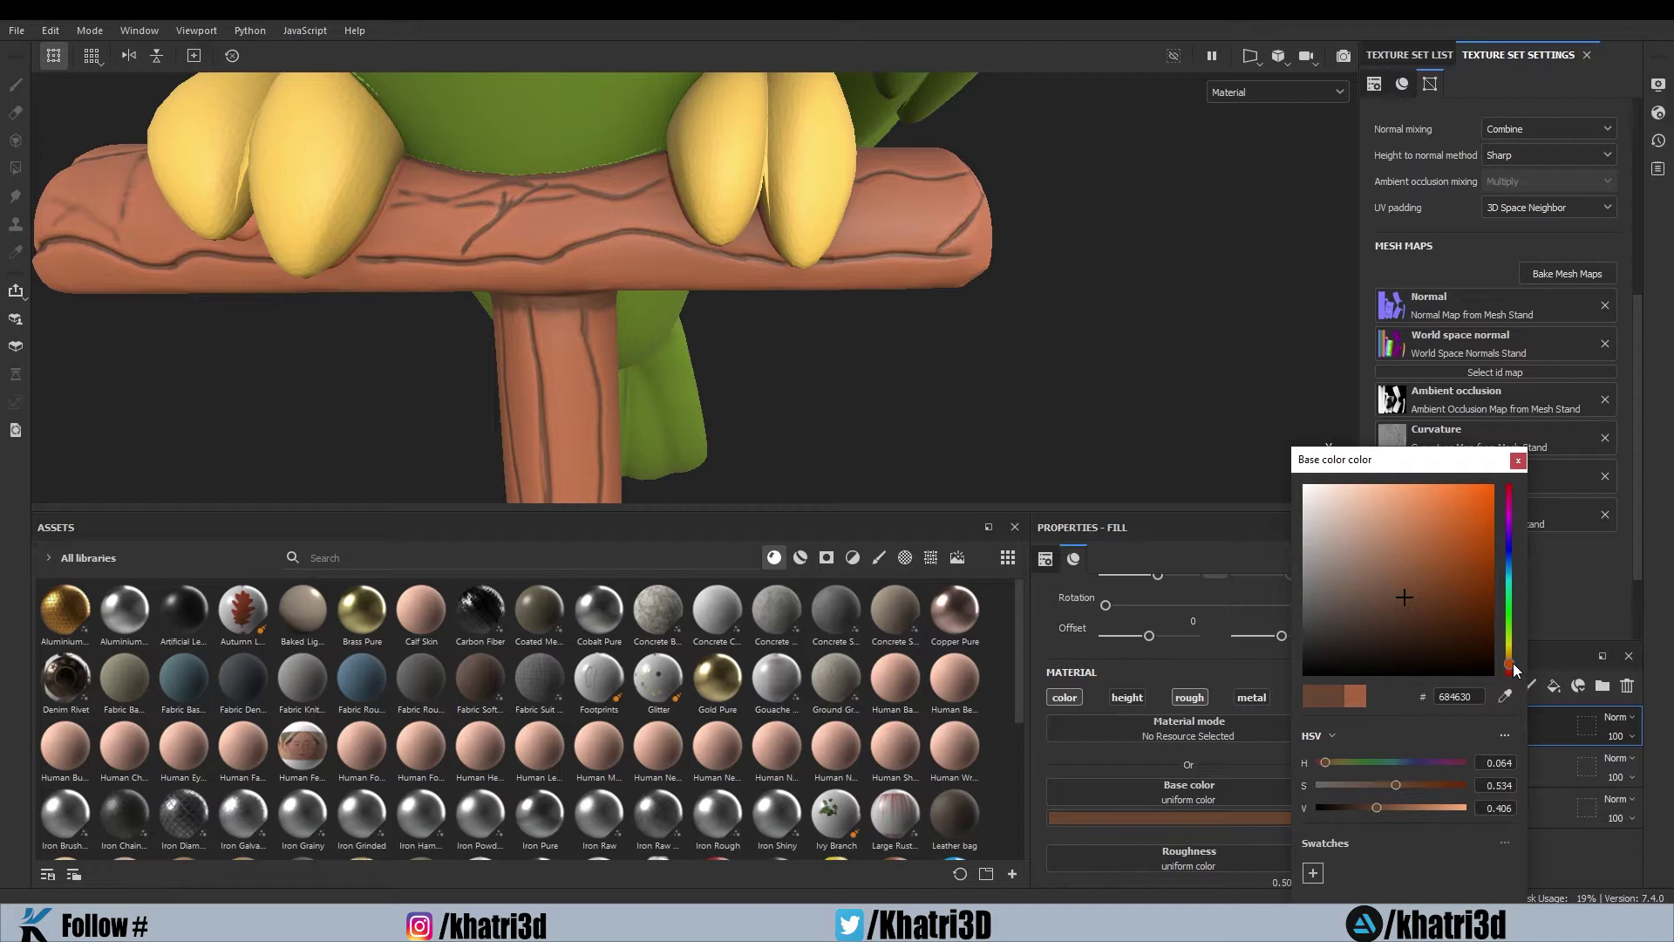
drag(1383, 590, 1437, 572)
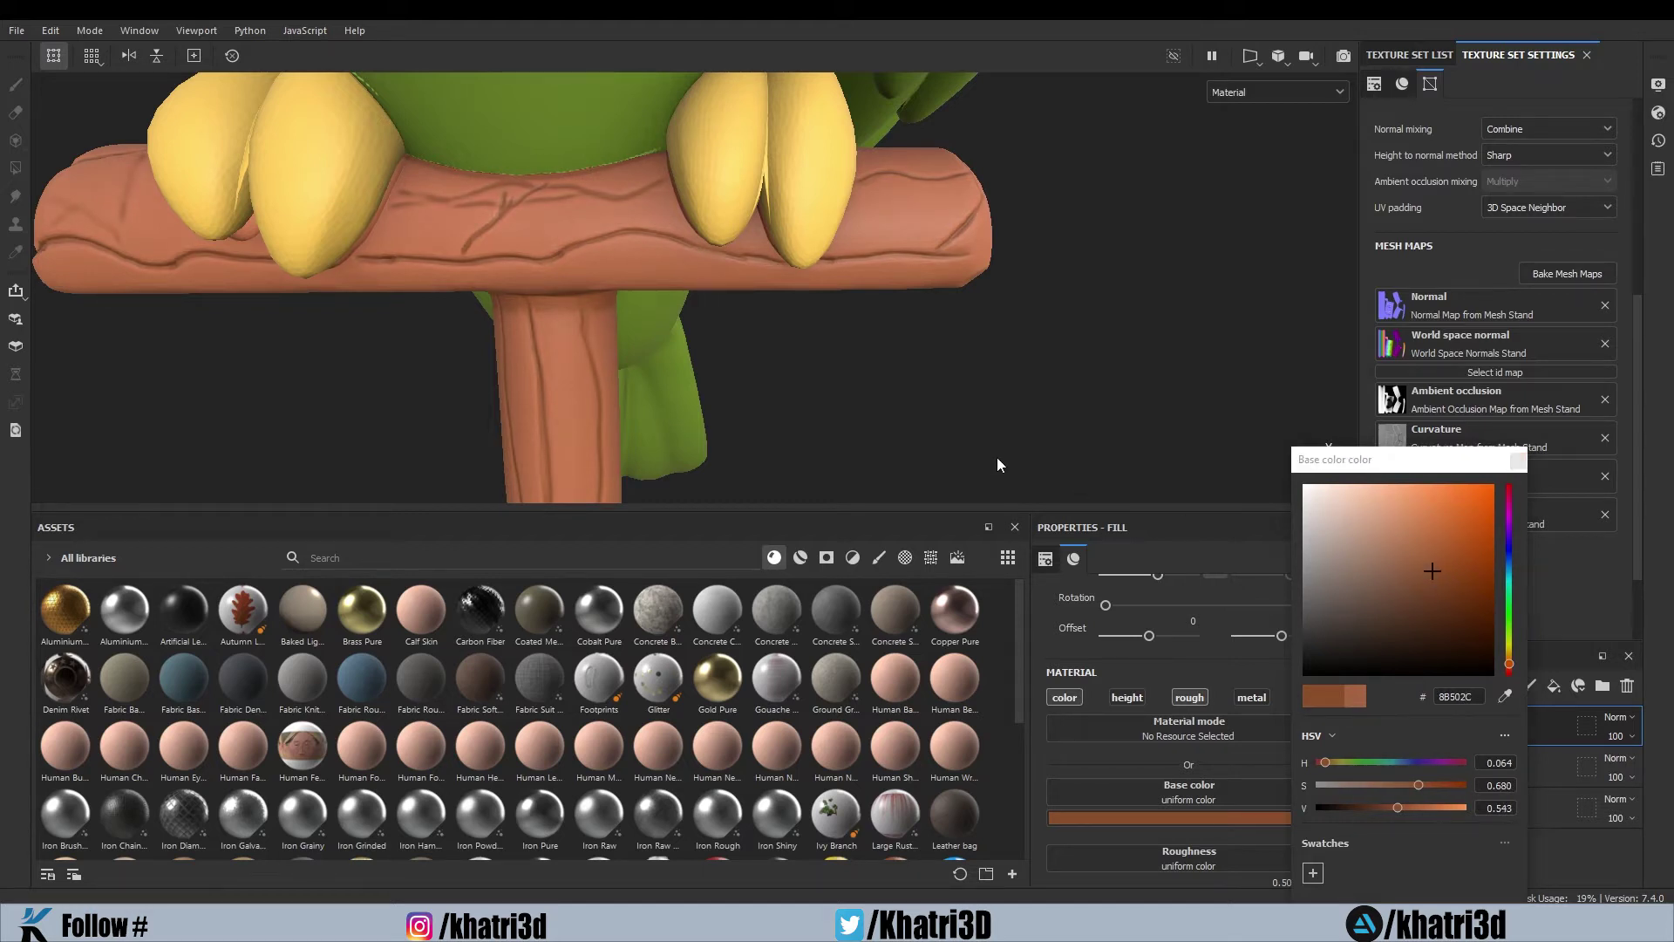
Examine the stand's recolored grooves from near and far and close the base color picker
scroll(956, 358, down, 8)
scroll(832, 319, up, 3)
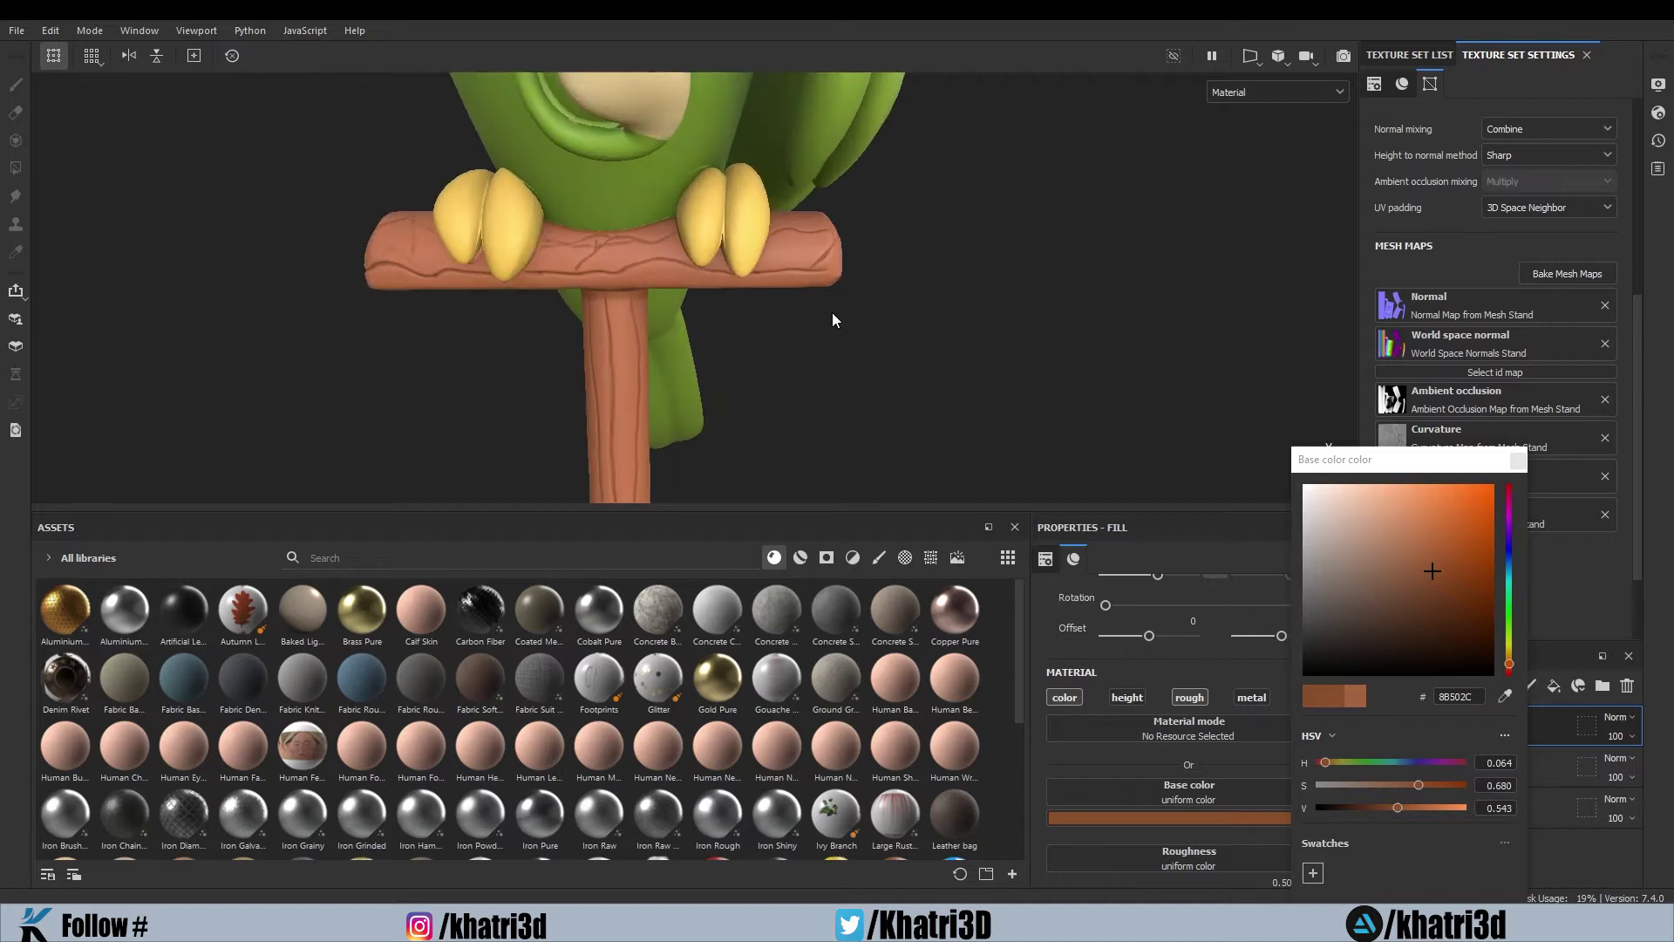
scroll(840, 316, down, 4)
scroll(768, 319, up, 4)
scroll(794, 320, down, 3)
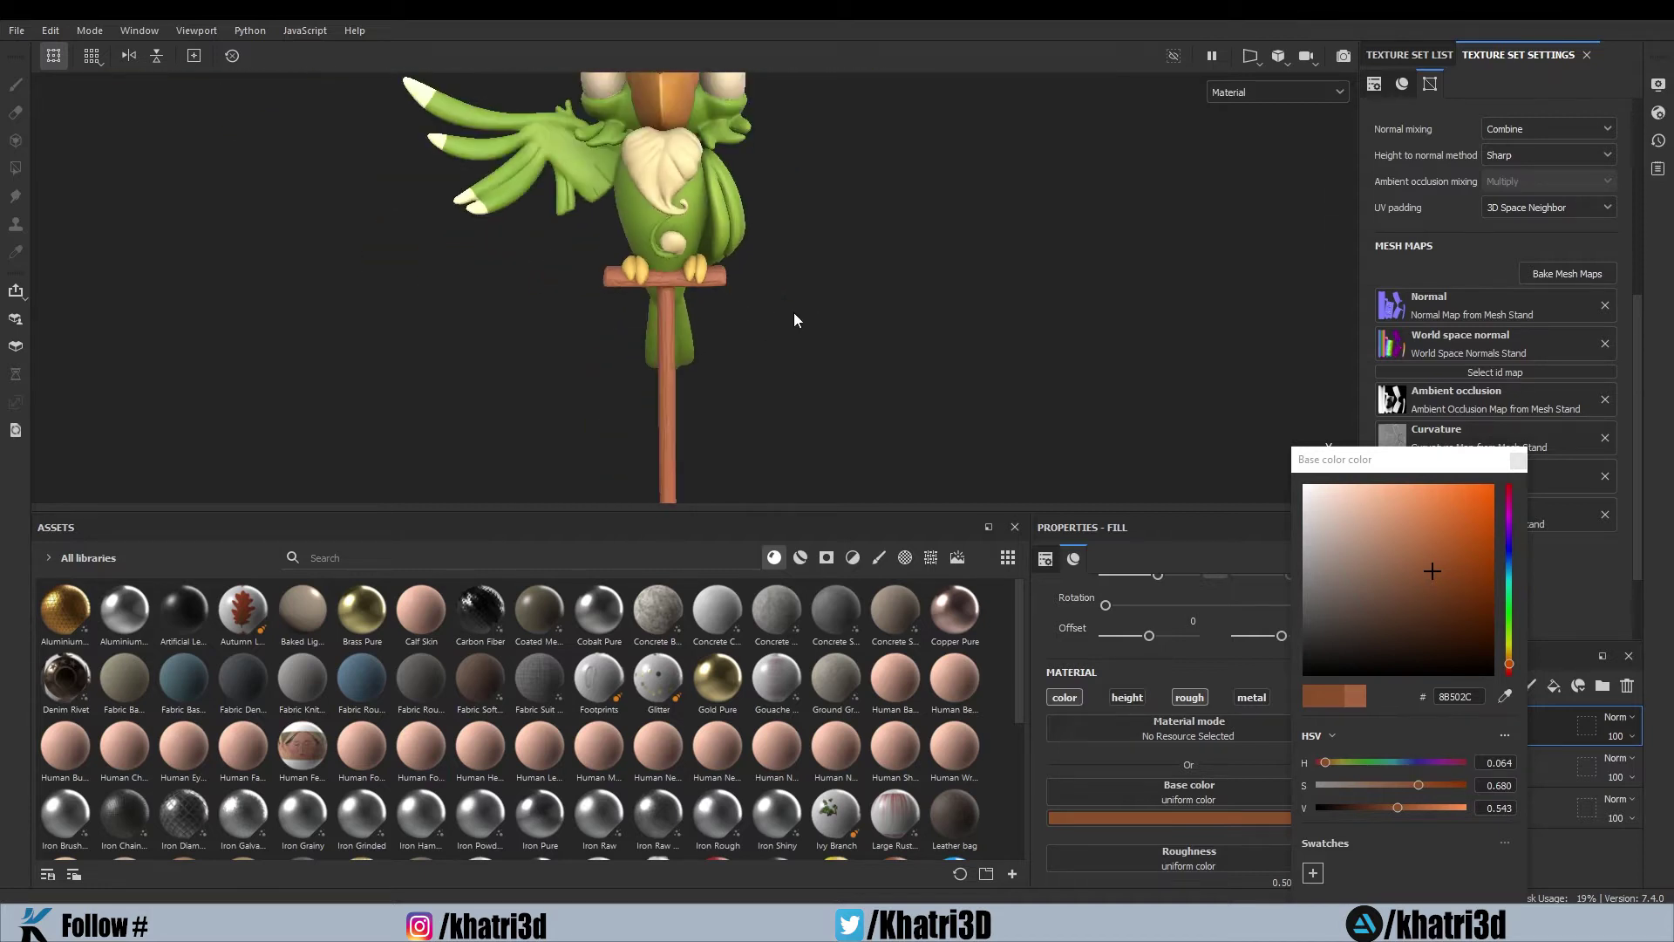
scroll(886, 305, down, 2)
scroll(836, 307, up, 4)
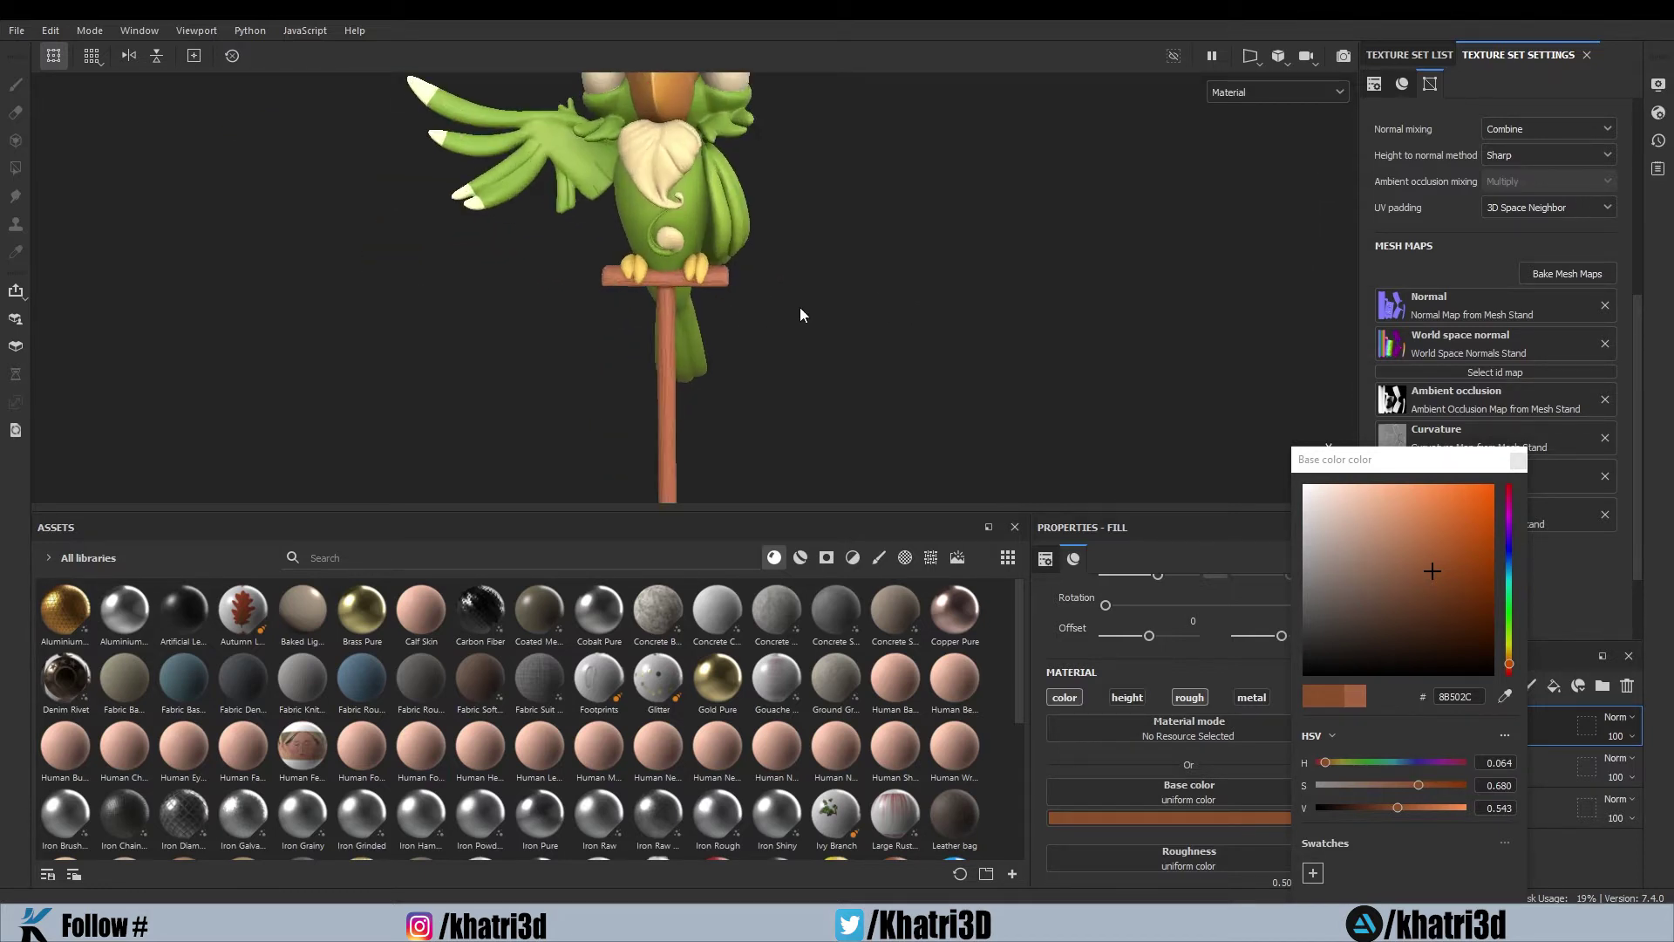
scroll(783, 305, up, 4)
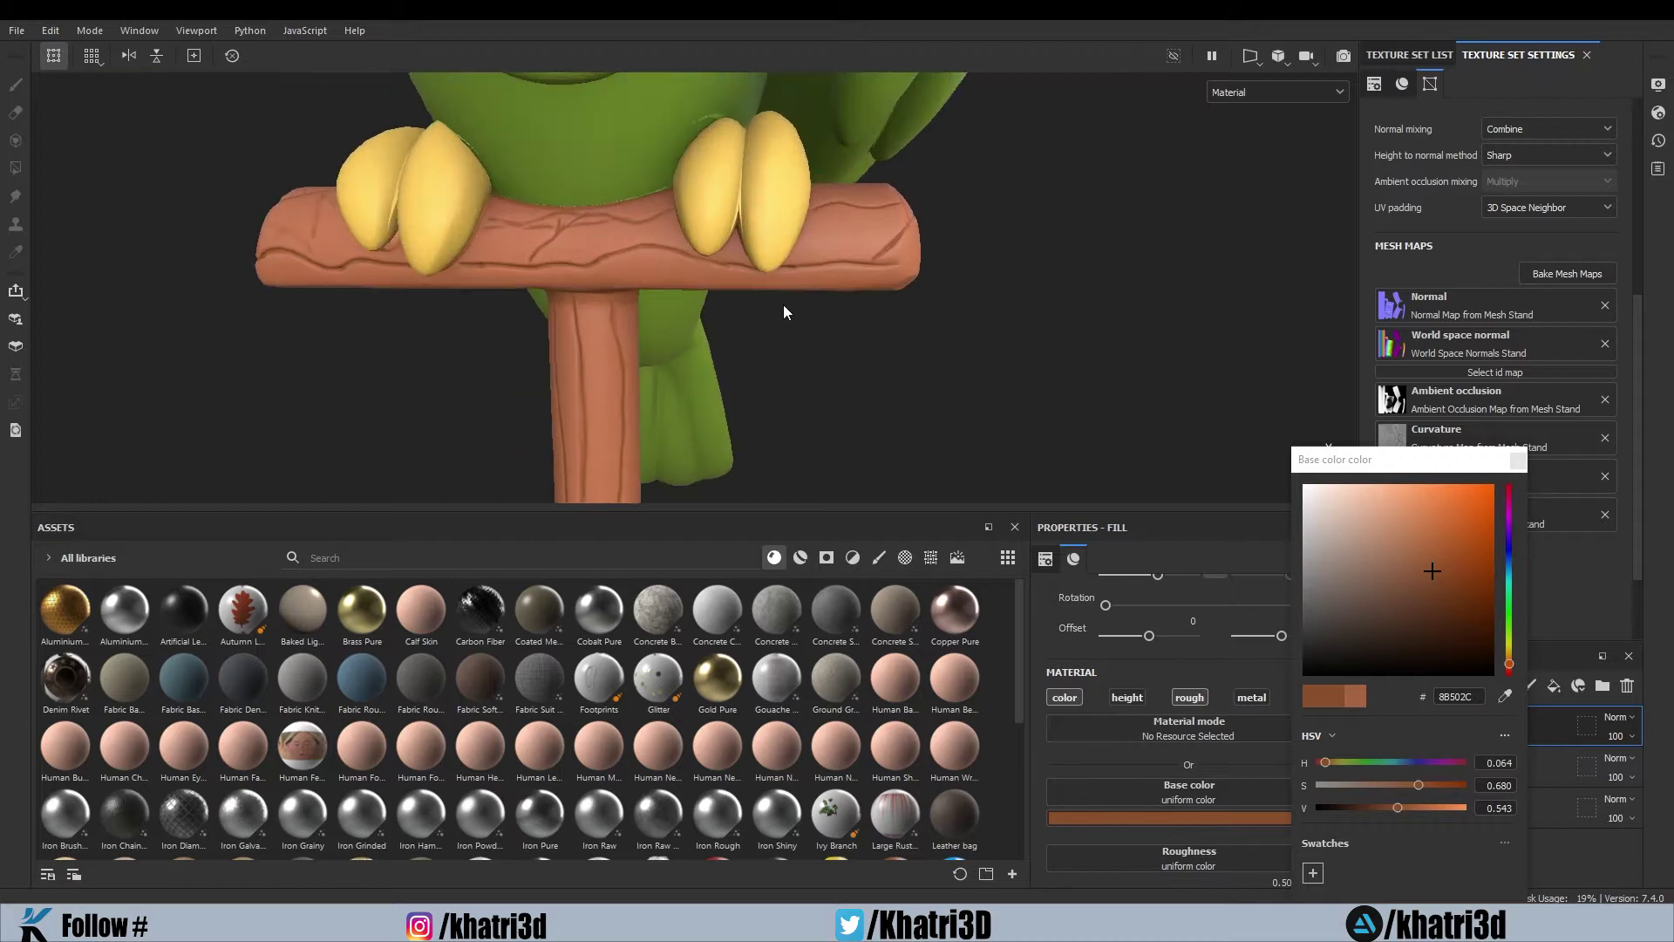
scroll(918, 384, down, 3)
alt+drag(921, 305, 878, 318)
scroll(823, 362, up, 4)
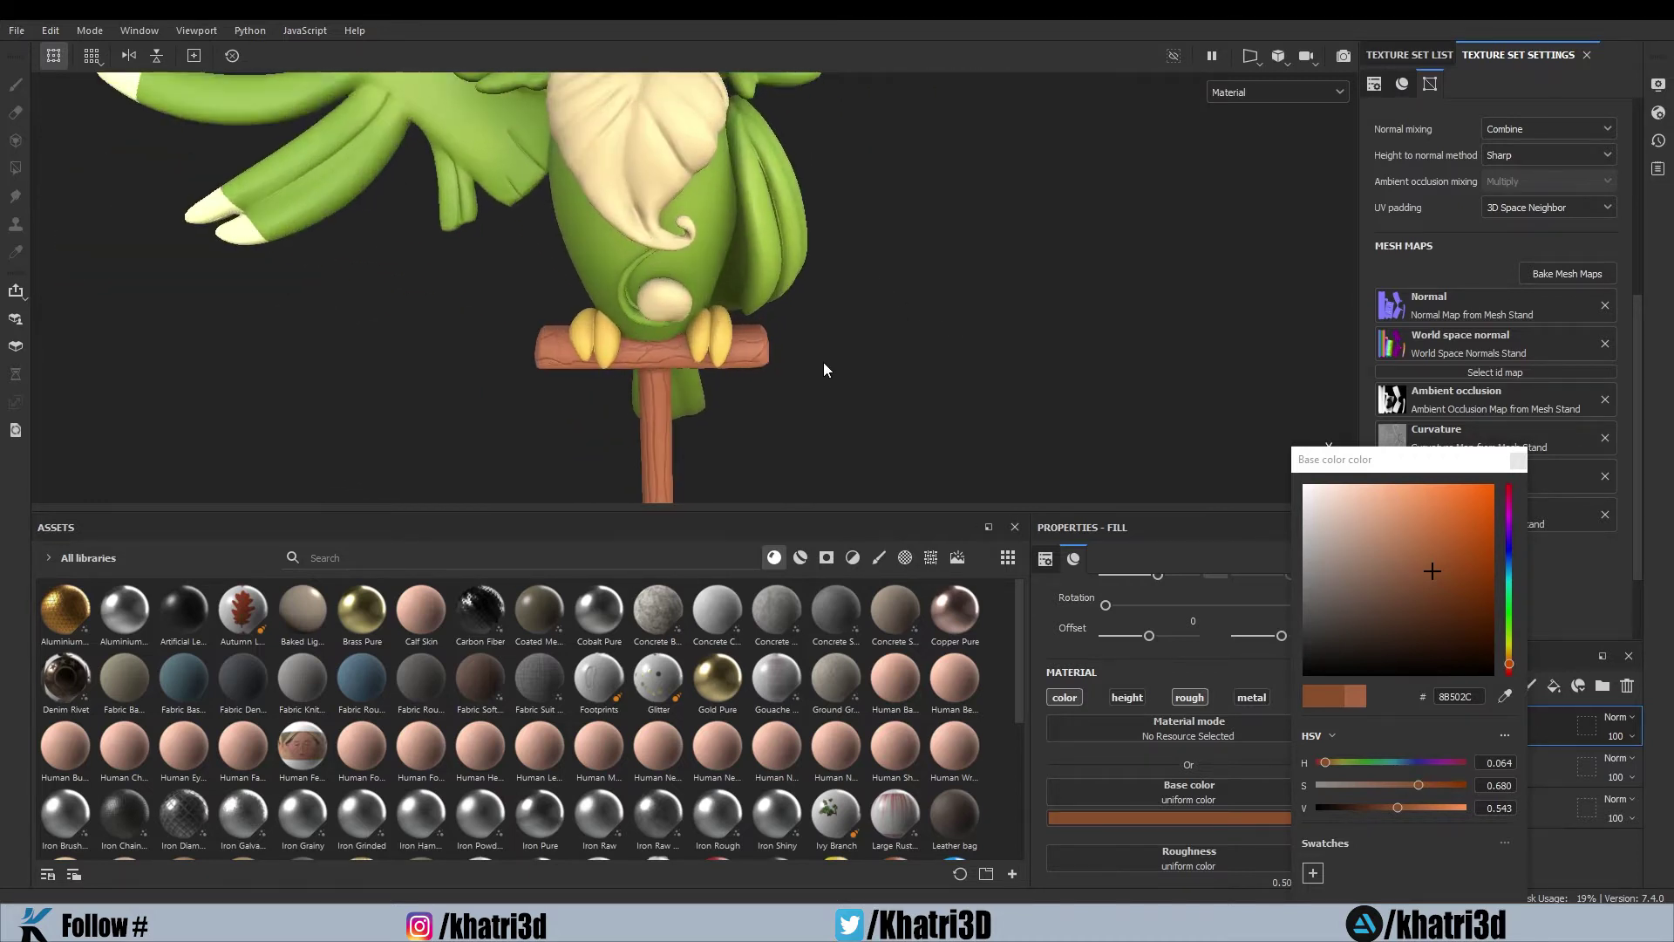
drag(1347, 459, 1073, 249)
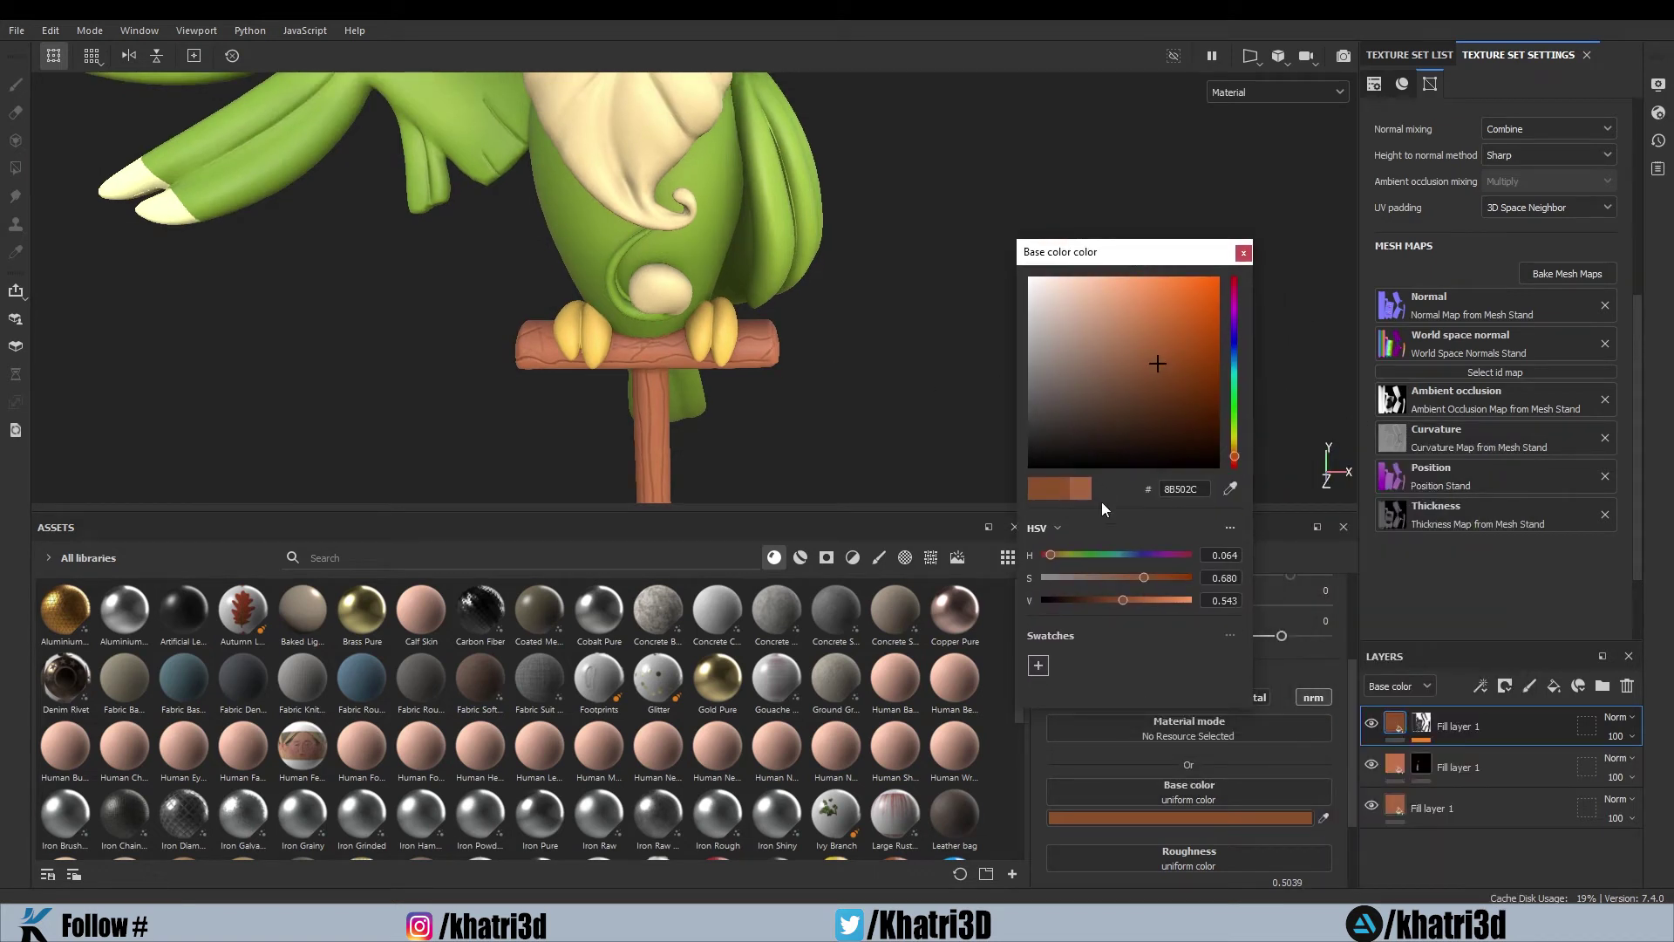
click(1244, 253)
scroll(907, 336, down, 3)
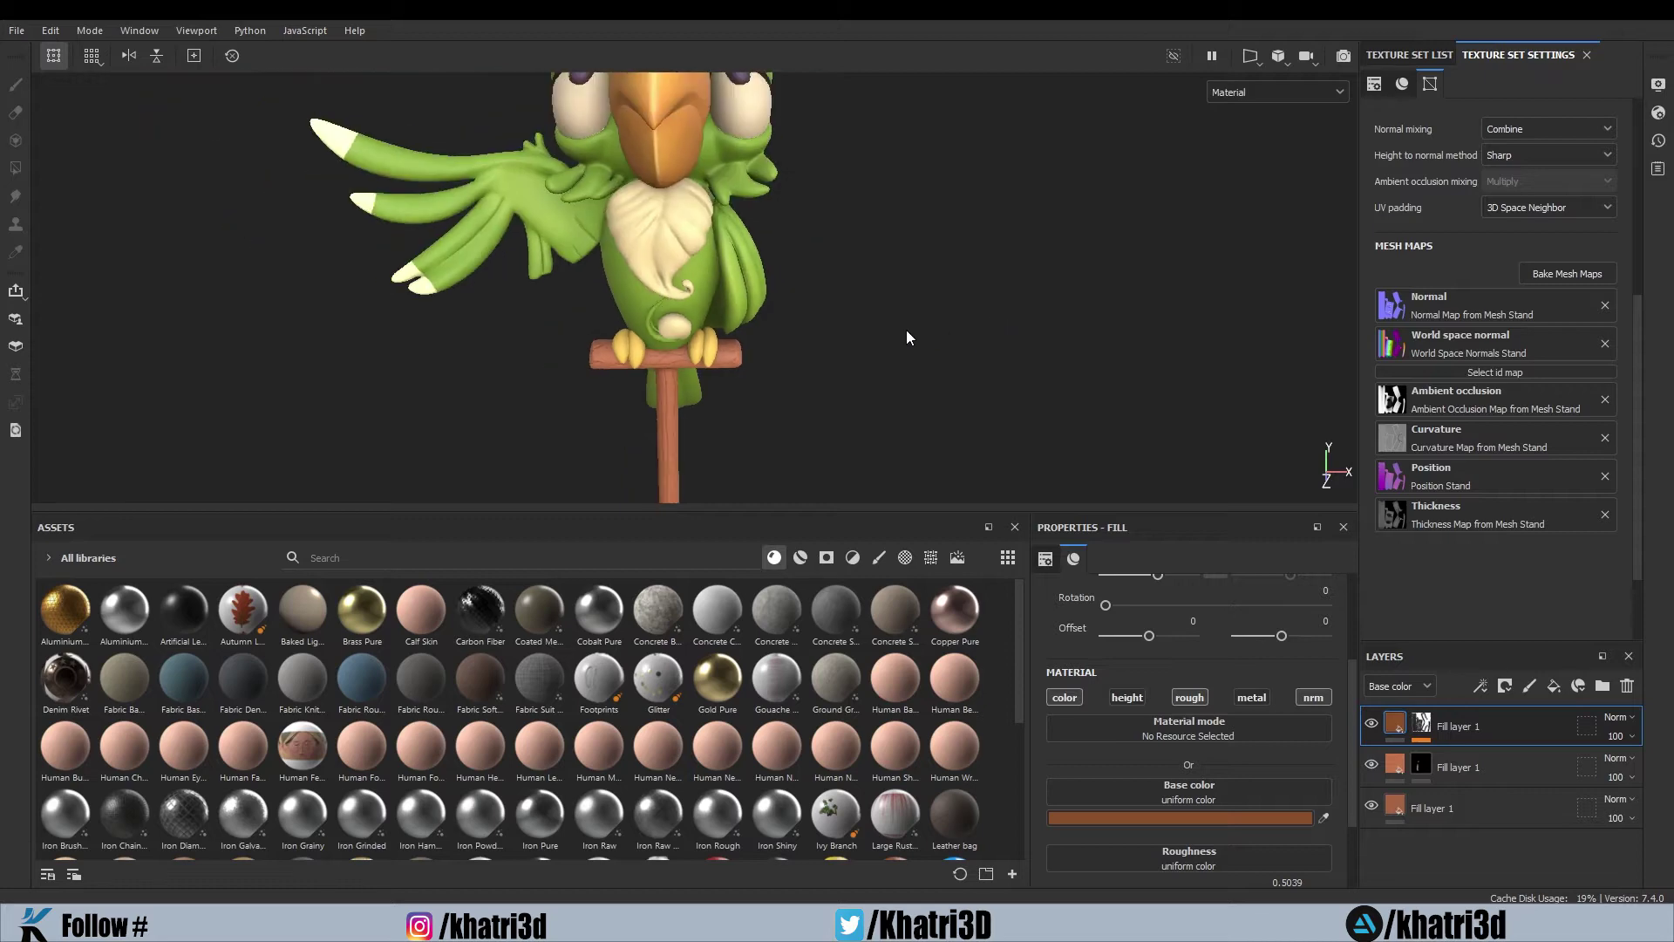
middle_drag(907, 338, 949, 347)
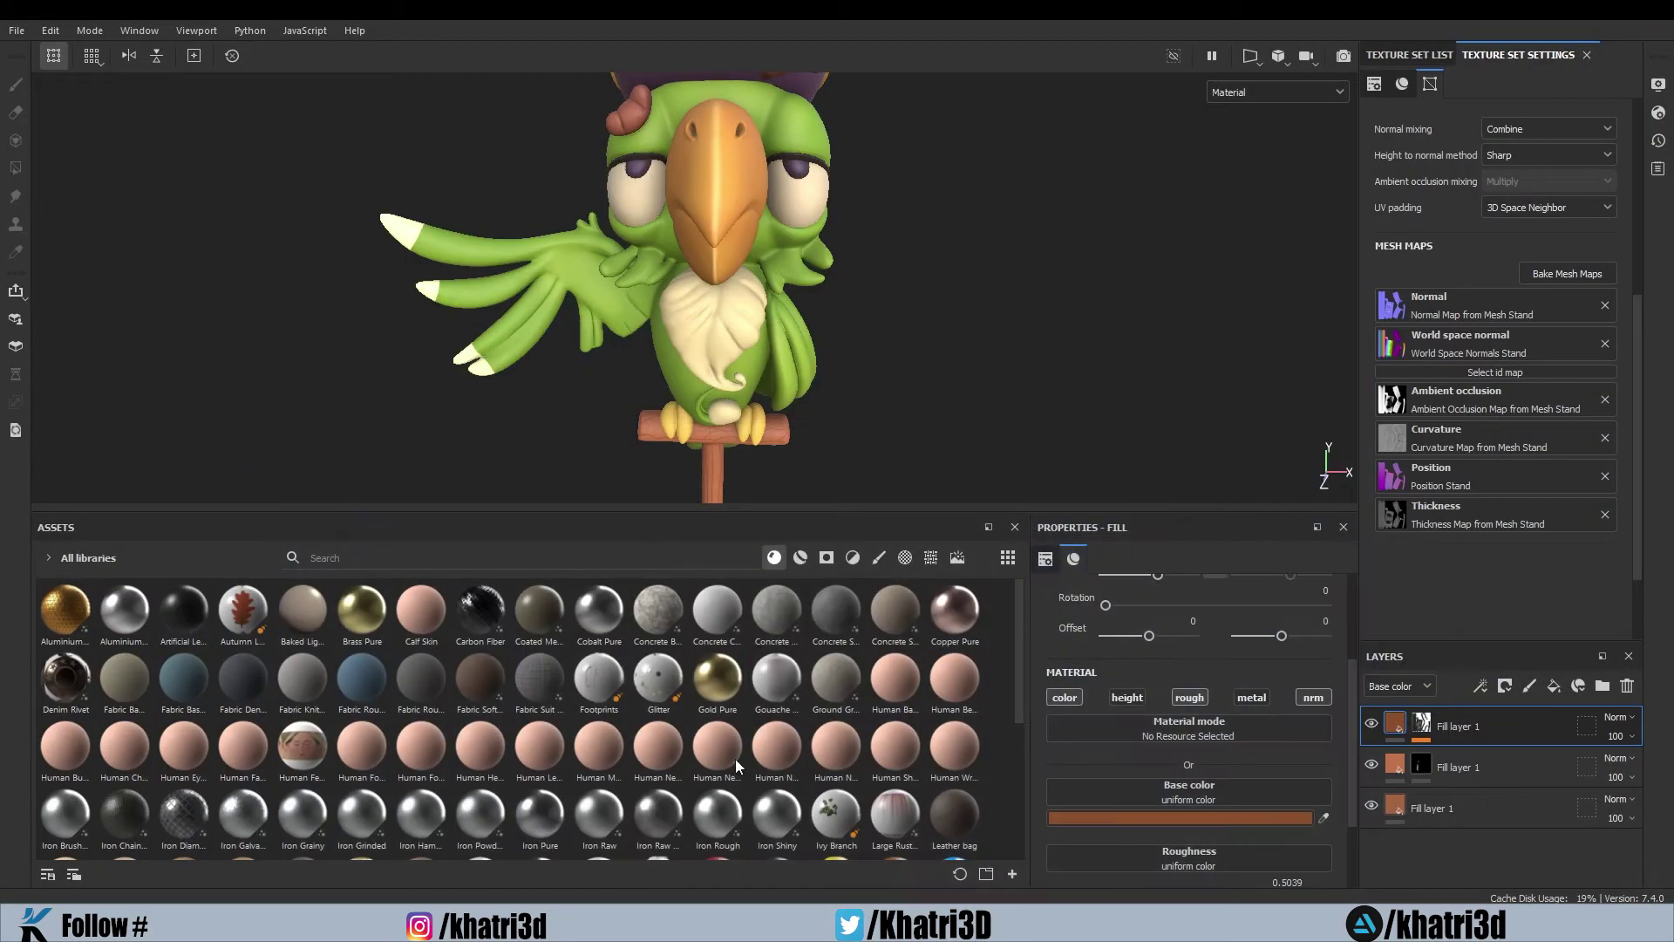
scroll(977, 323, up, 5)
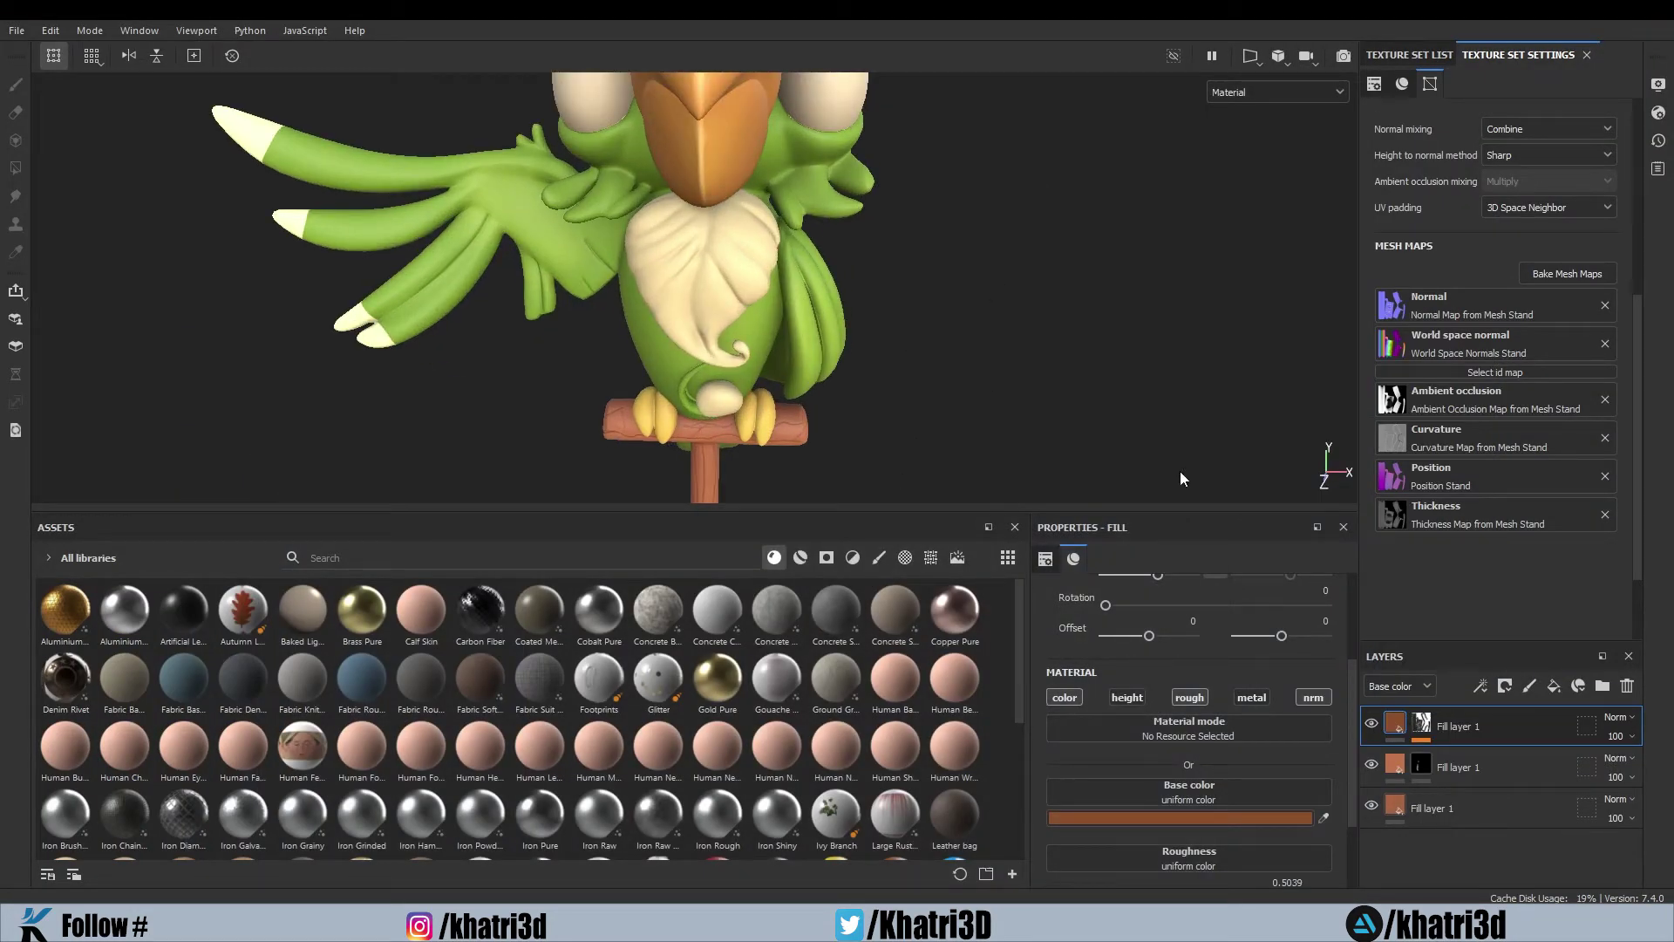
scroll(762, 288, up, 3)
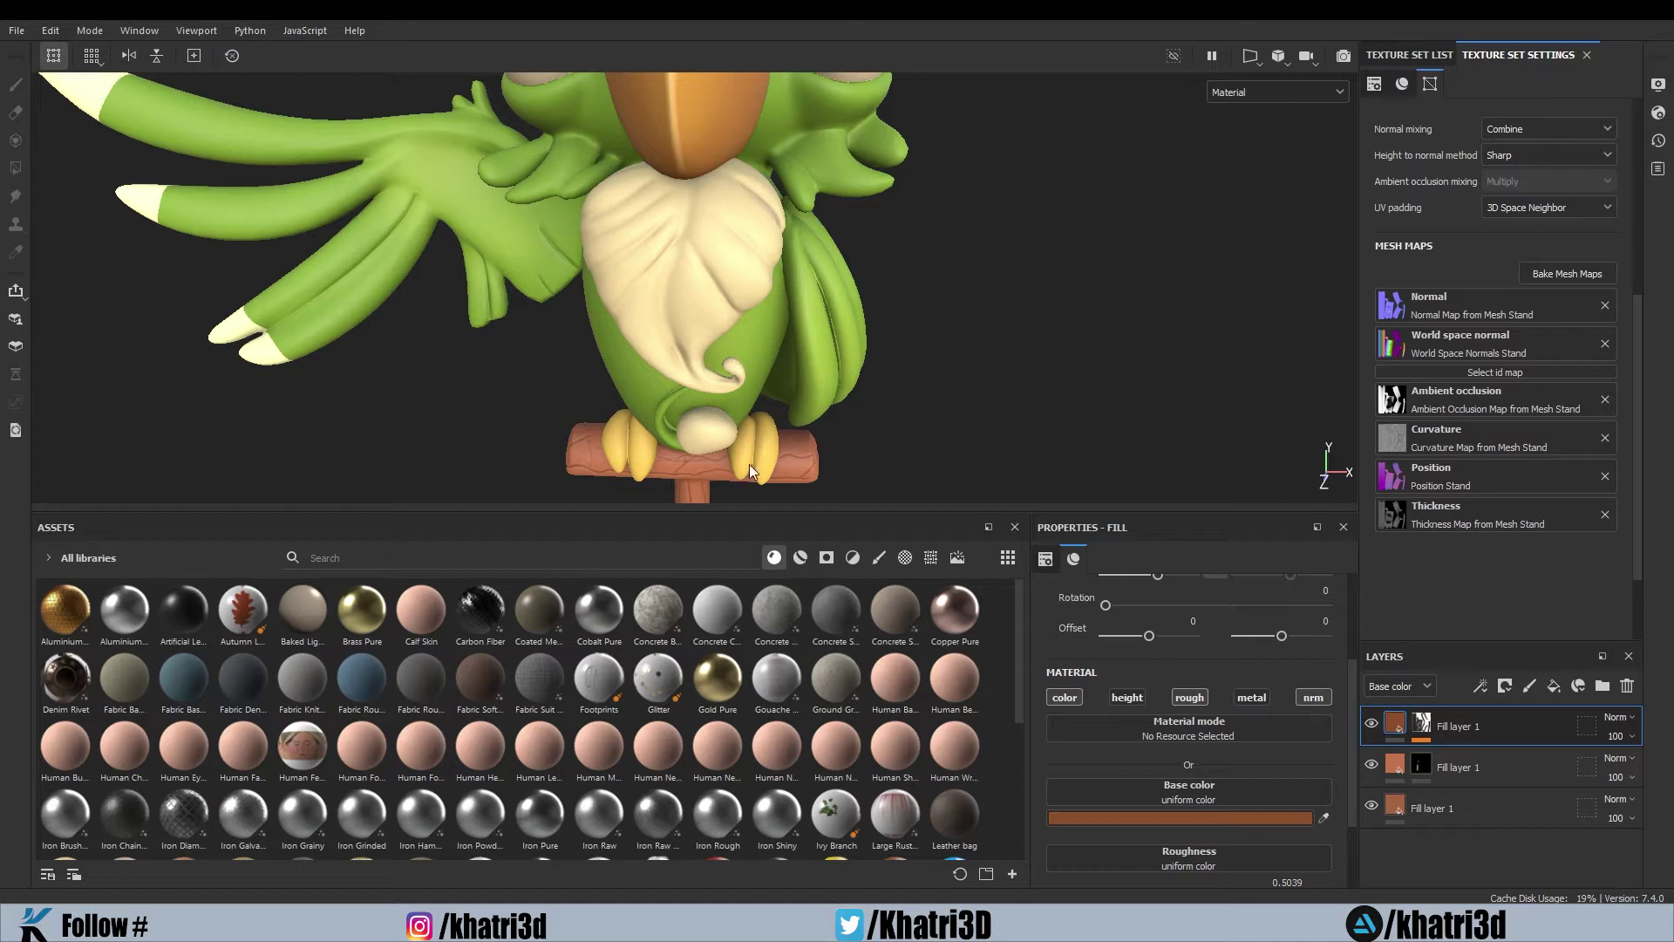
Copy the beige fill layer of the Front Feathers texture set and paste it above the green fill layer
click(1406, 57)
click(1437, 156)
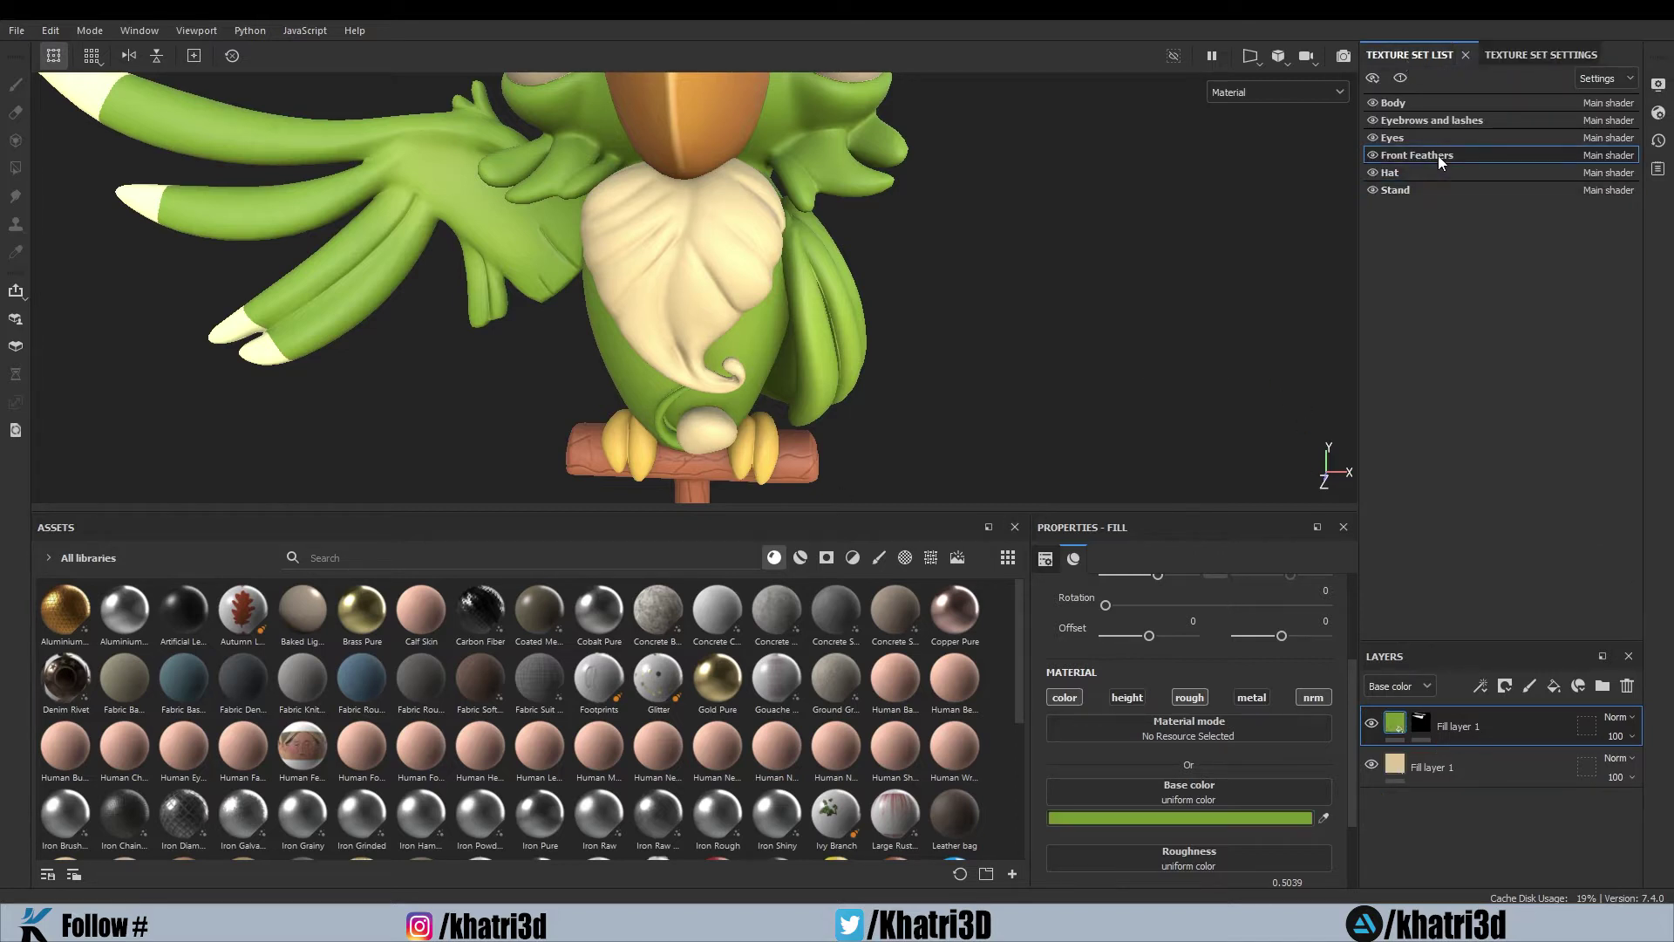
click(1431, 773)
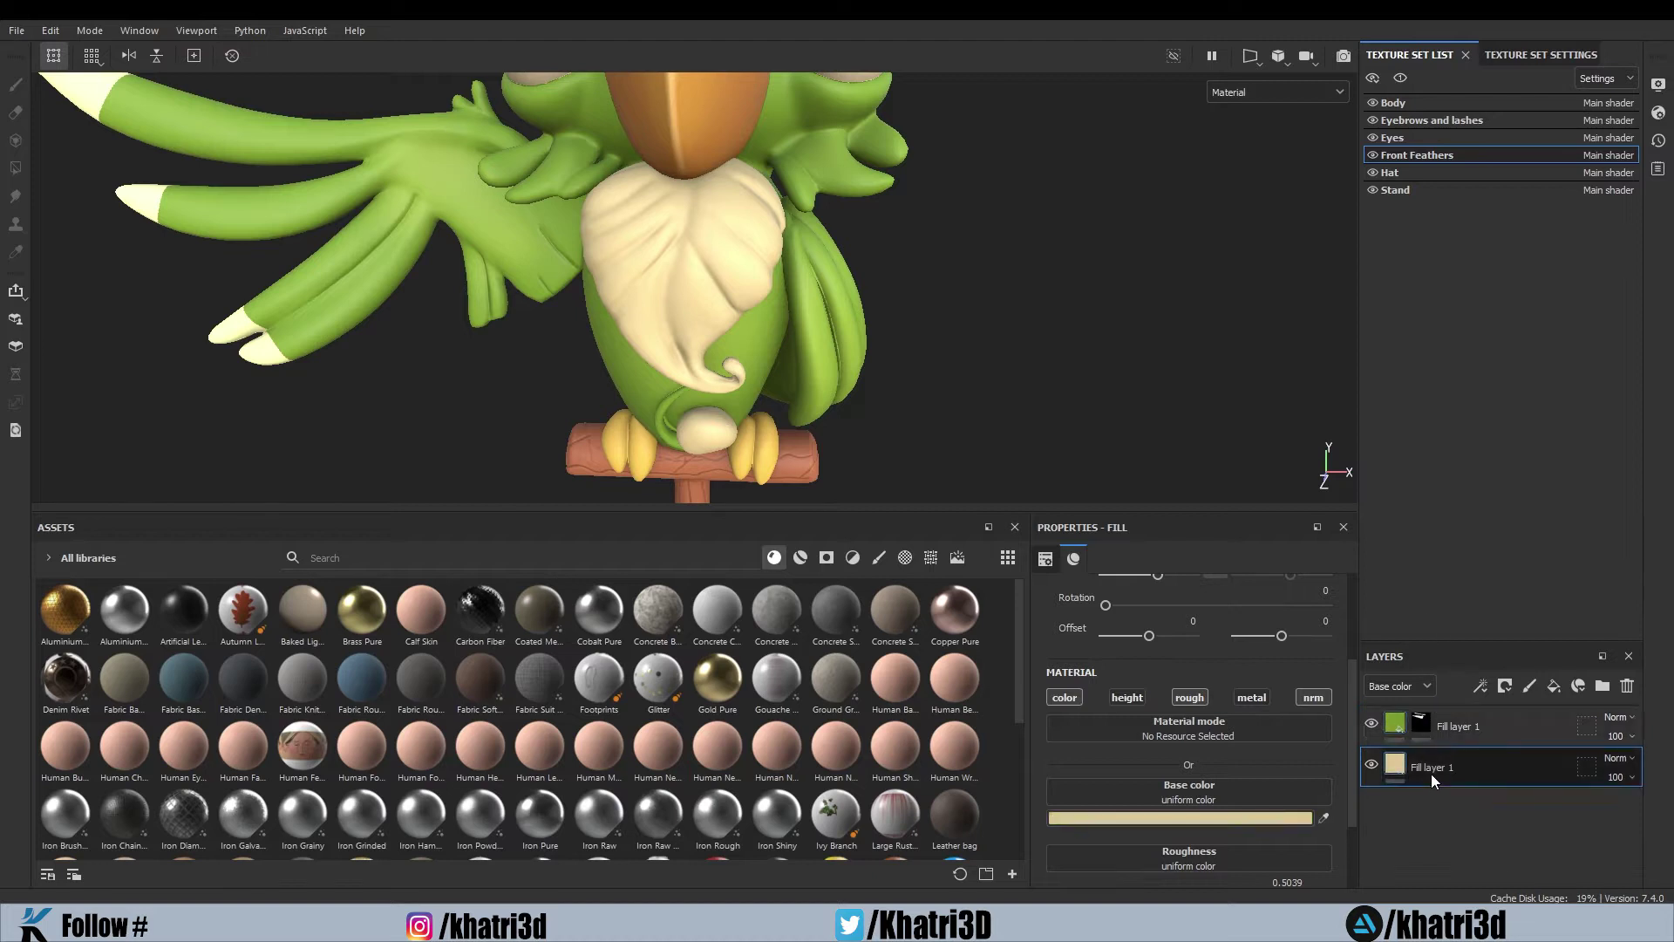
click(1470, 738)
key(ctrl+v)
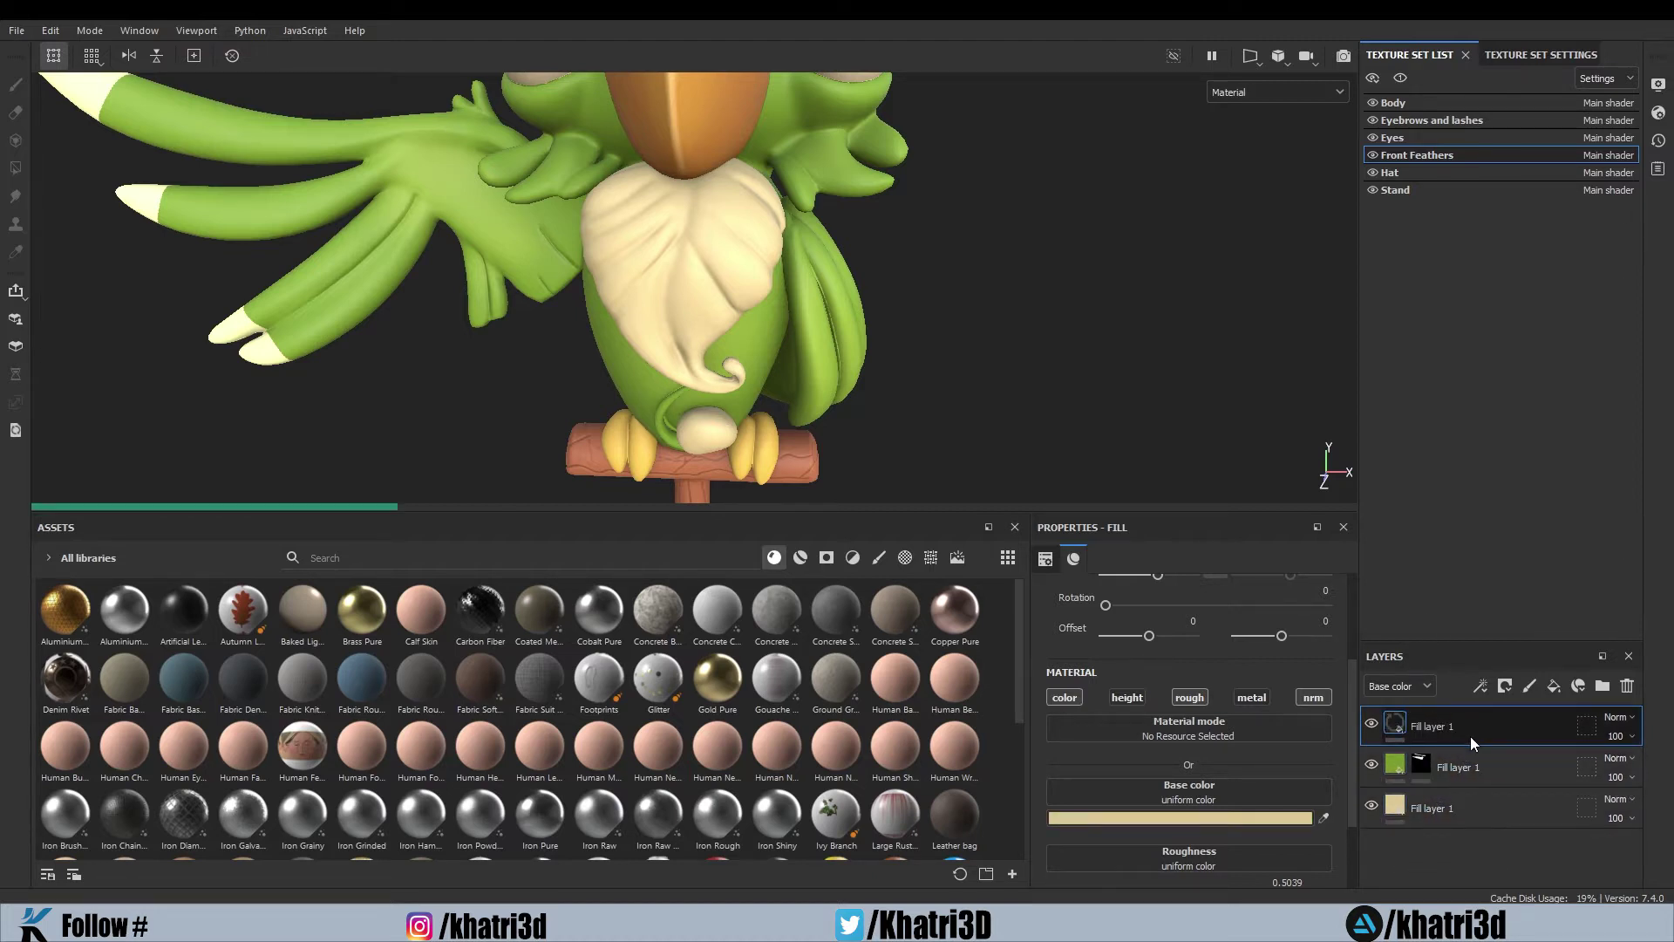
Set the base color of the copied Front Feathers fill layer to a dark khaki brown, 827451
click(1259, 819)
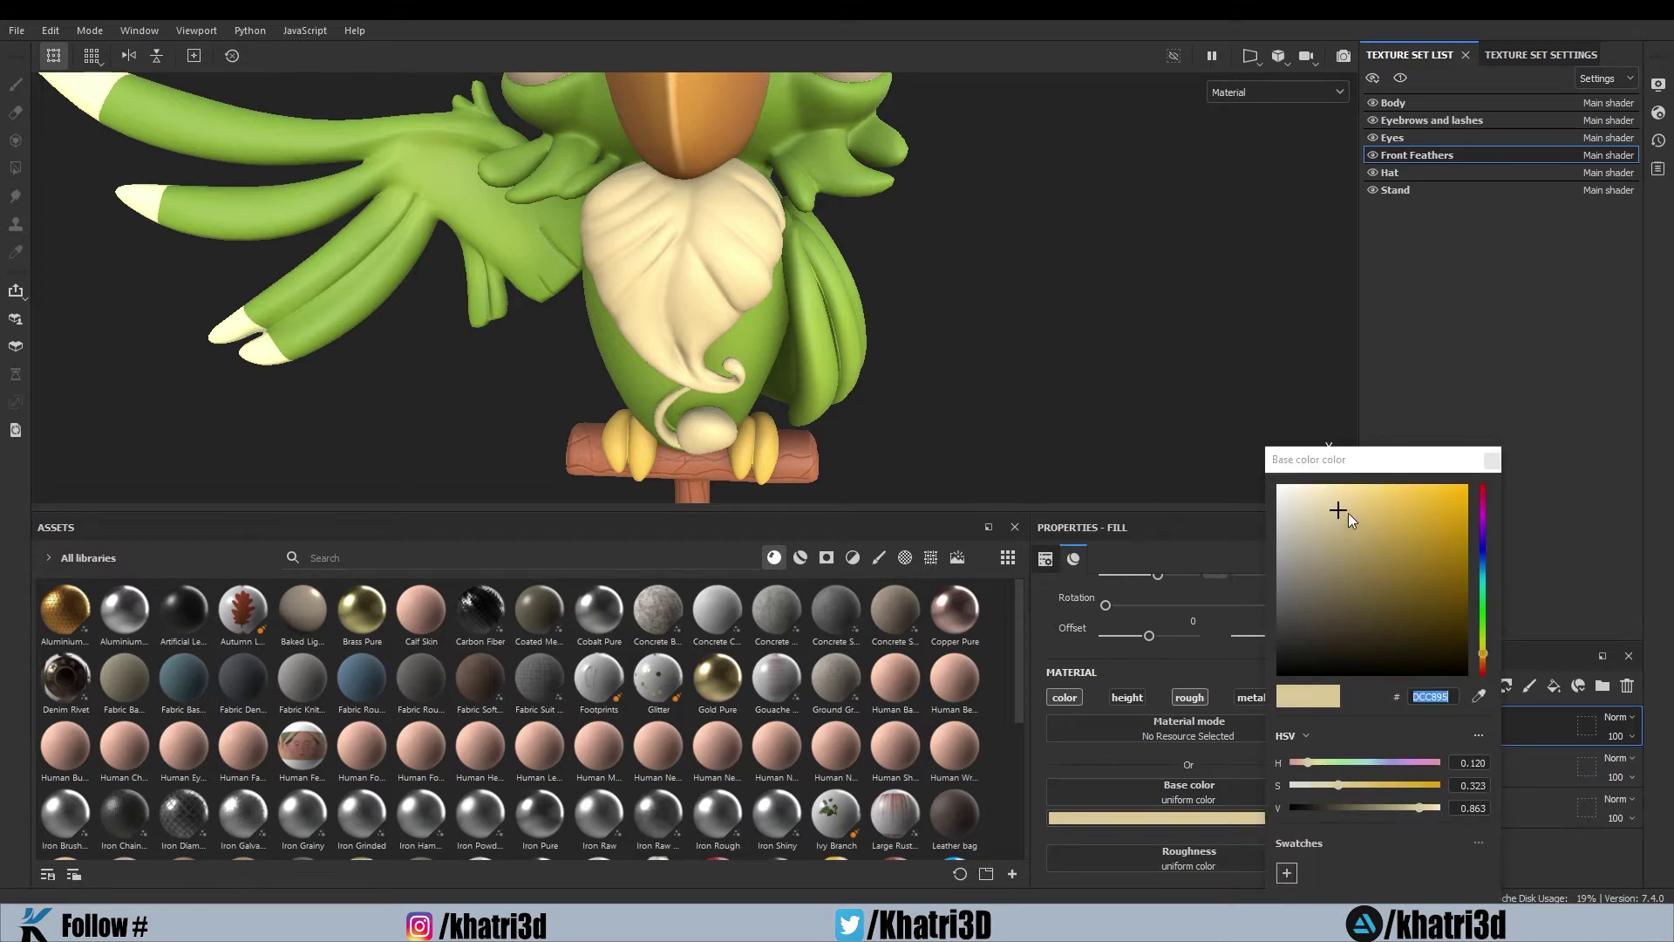
drag(1348, 513, 1345, 567)
click(1485, 651)
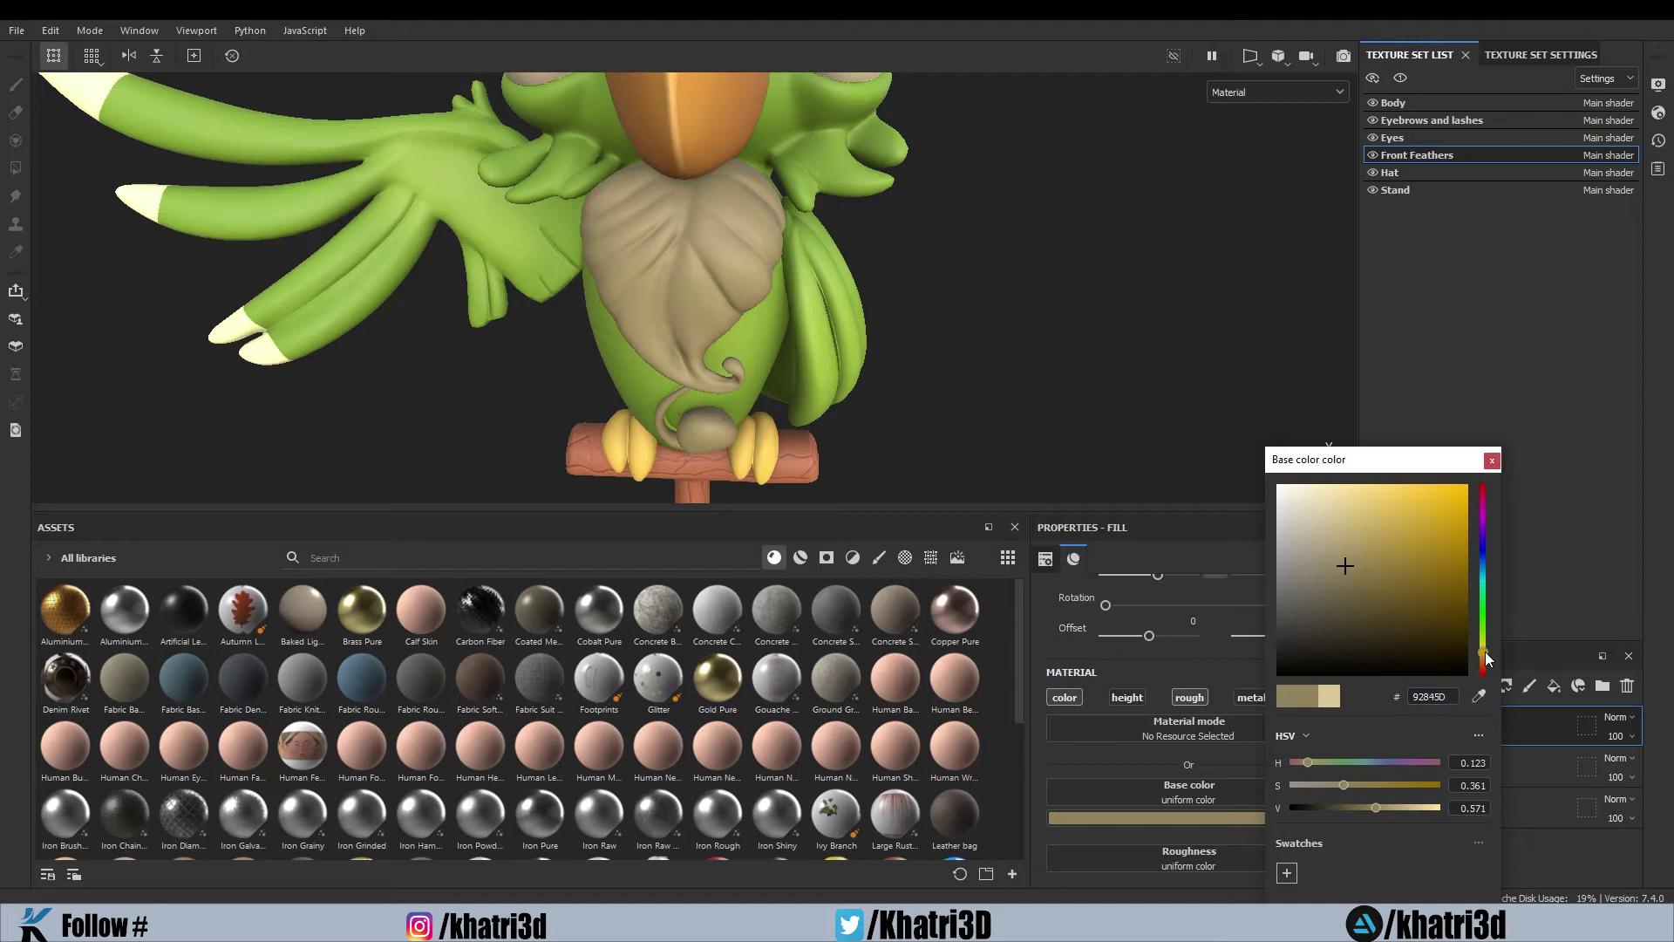
drag(1486, 652, 1489, 650)
click(1491, 460)
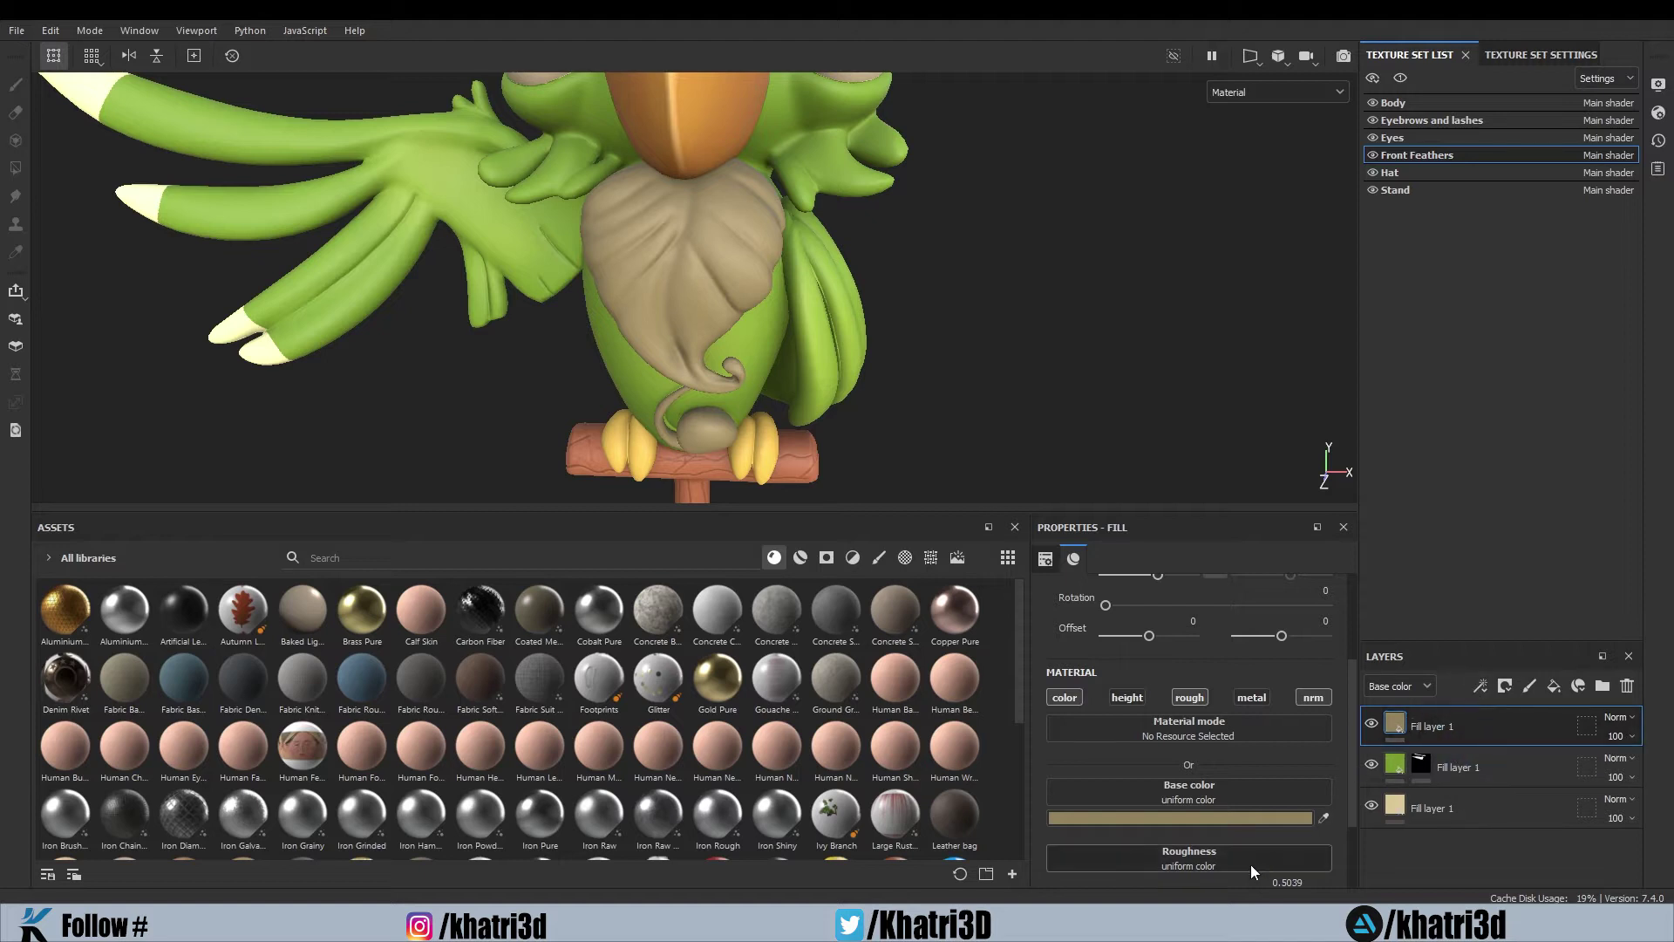
click(1299, 818)
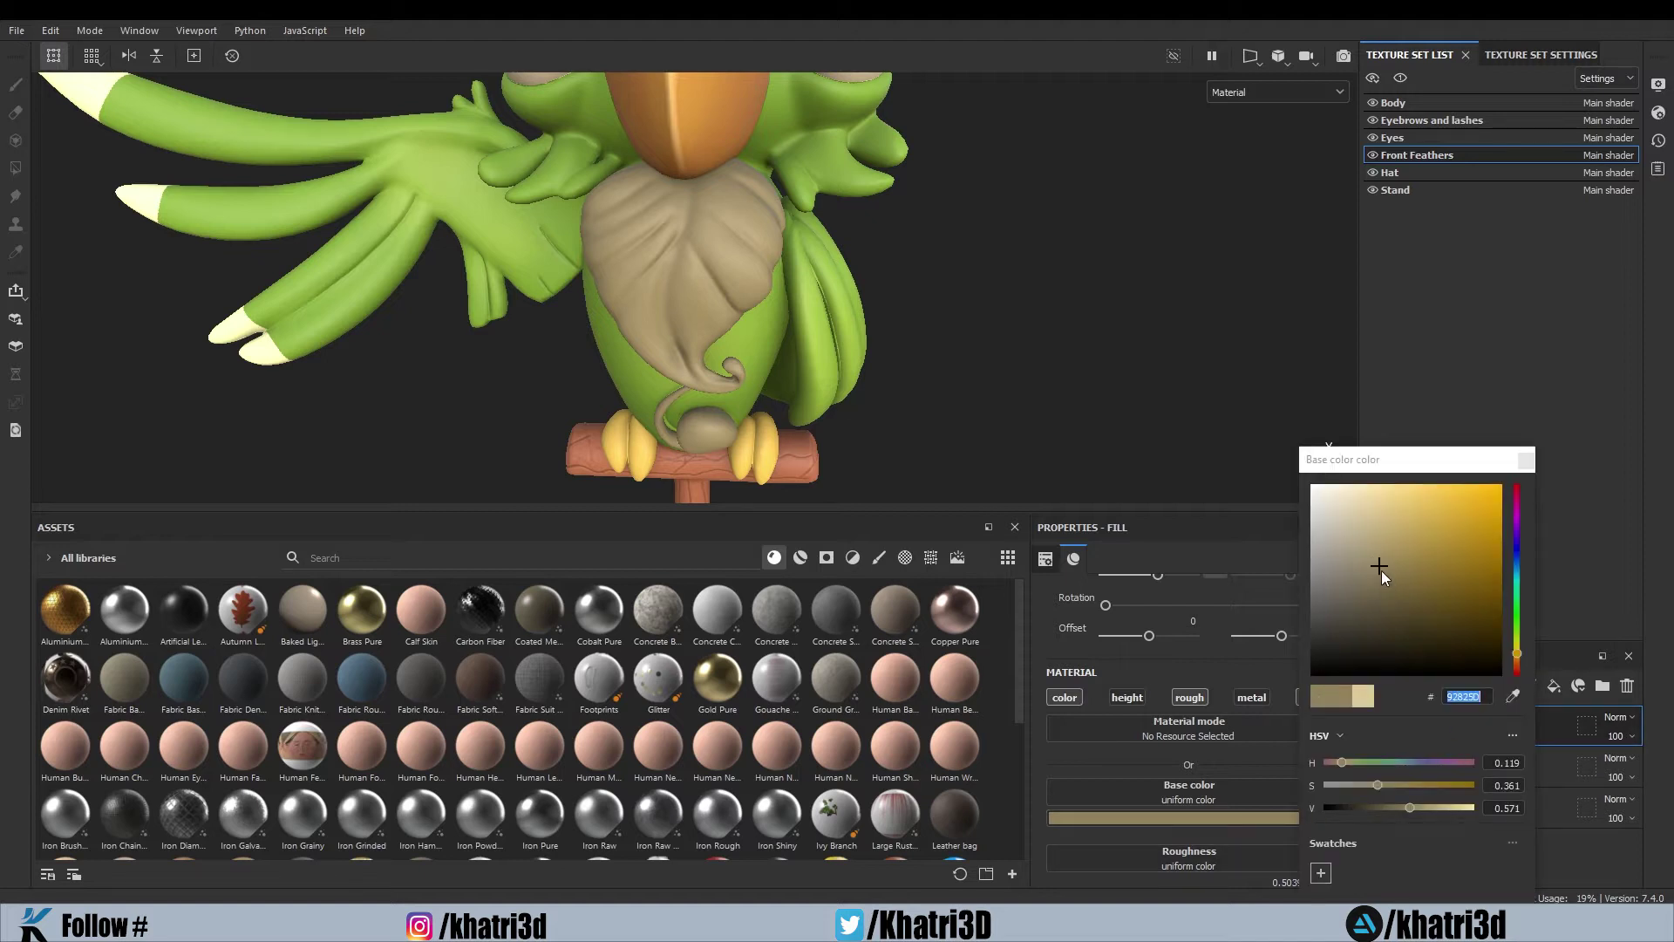
drag(1382, 572, 1383, 578)
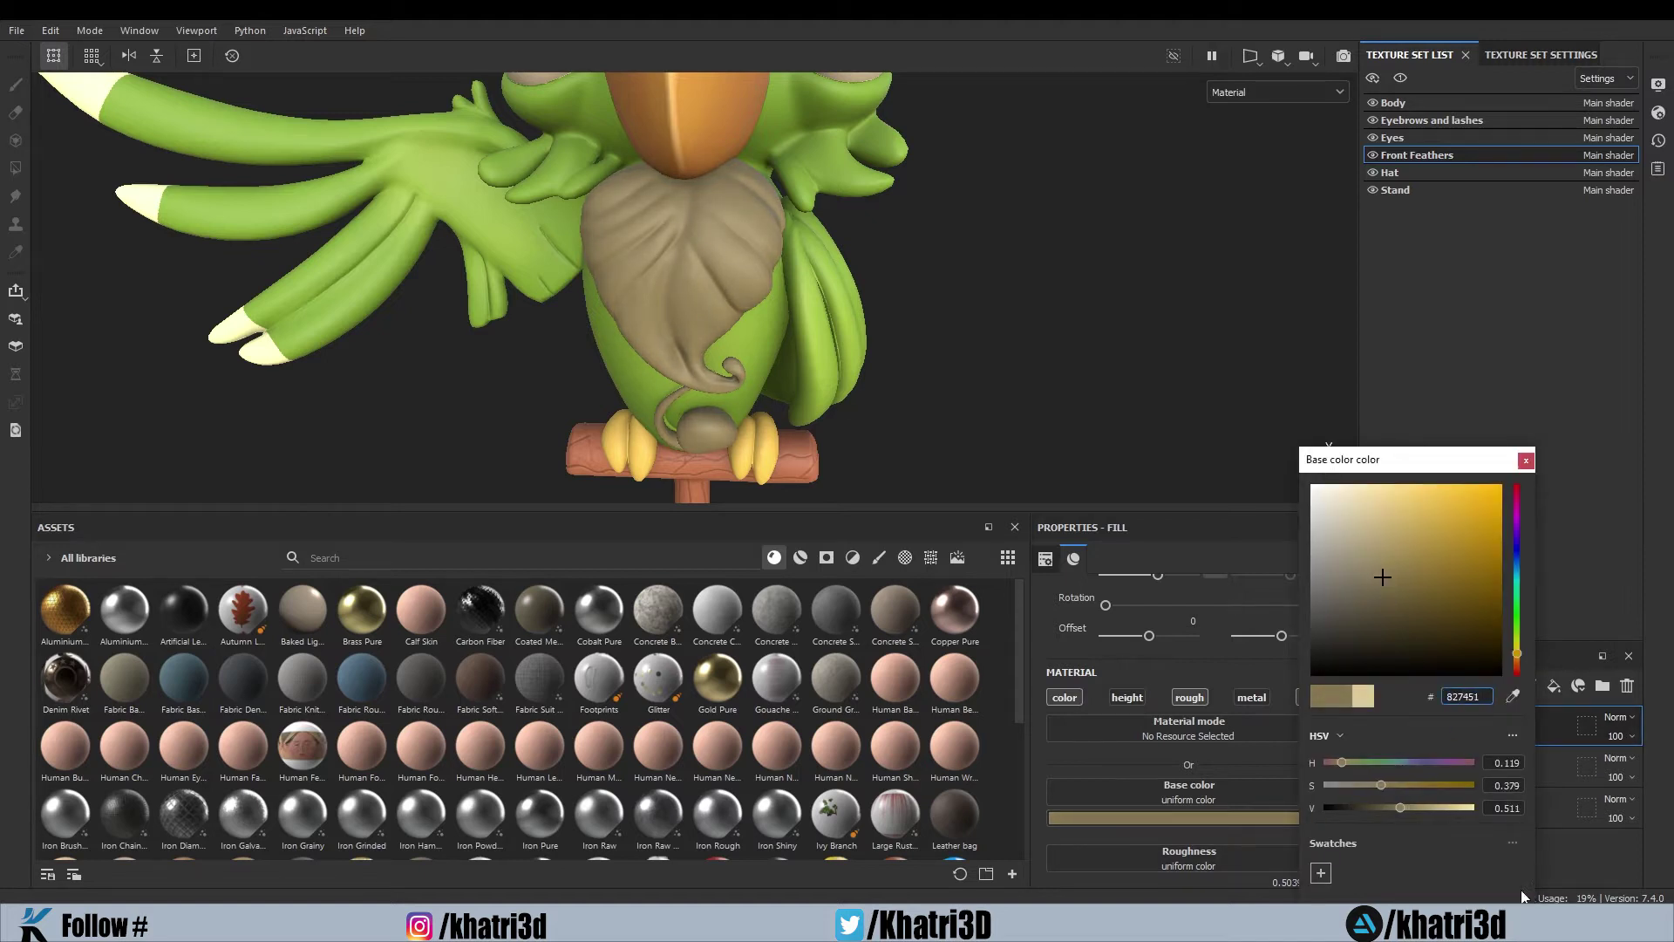
Raise the roughness of the khaki brown fill layer to about 0.634 and close the color picker
scroll(1148, 761, down, 3)
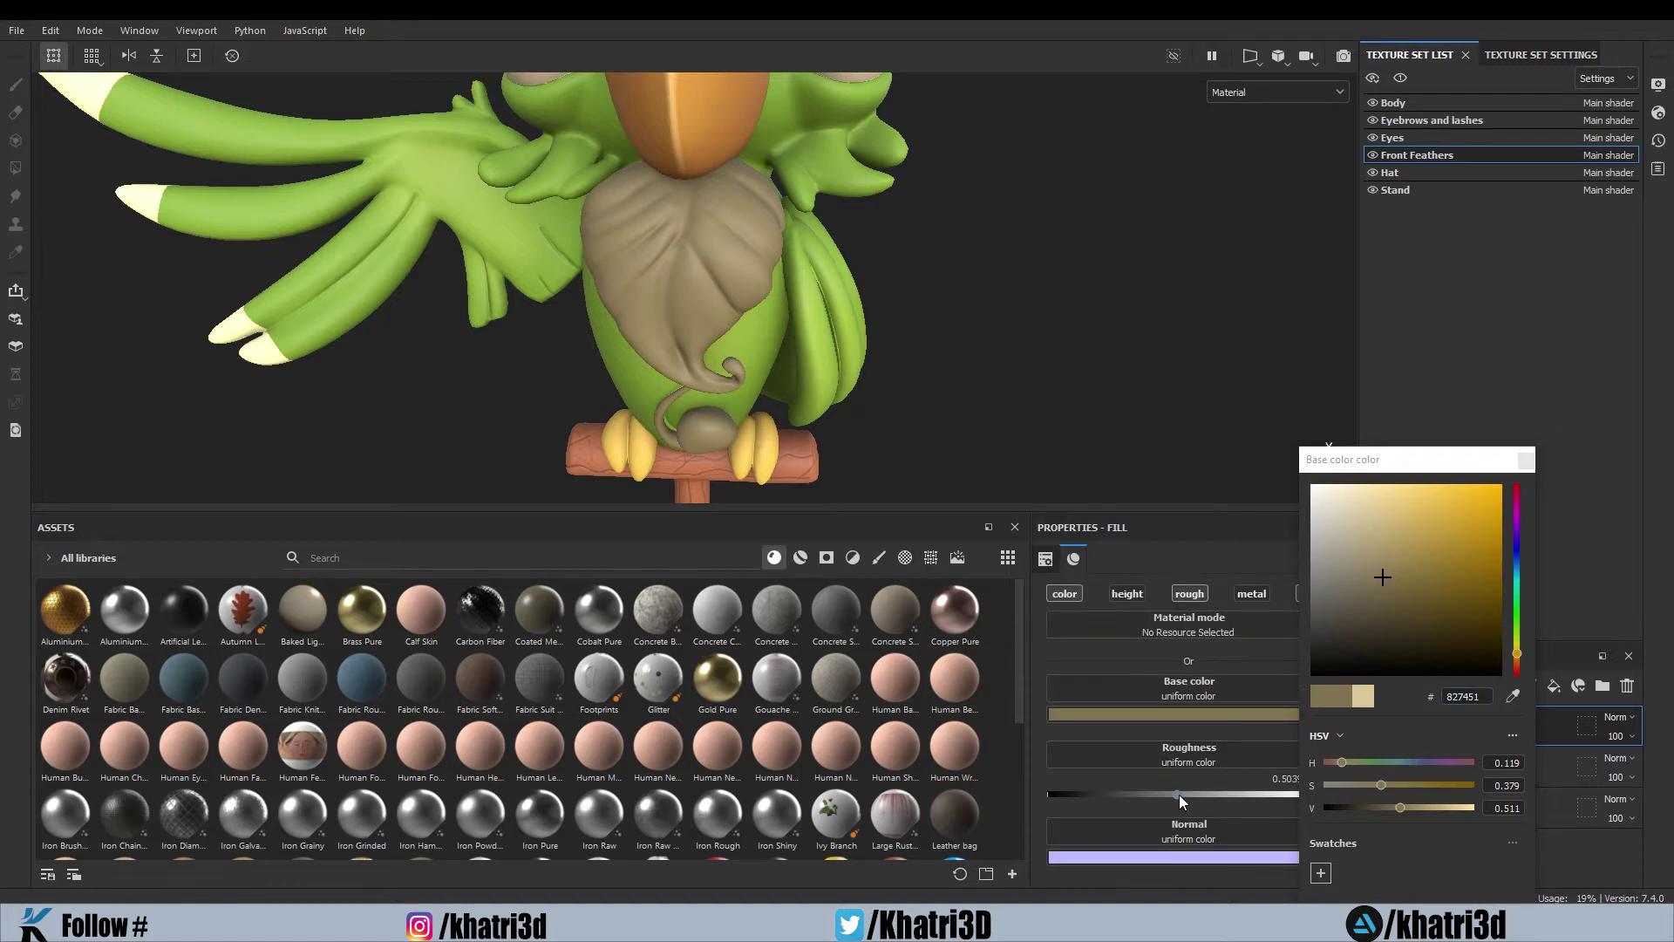
drag(1191, 795, 1212, 796)
click(1526, 459)
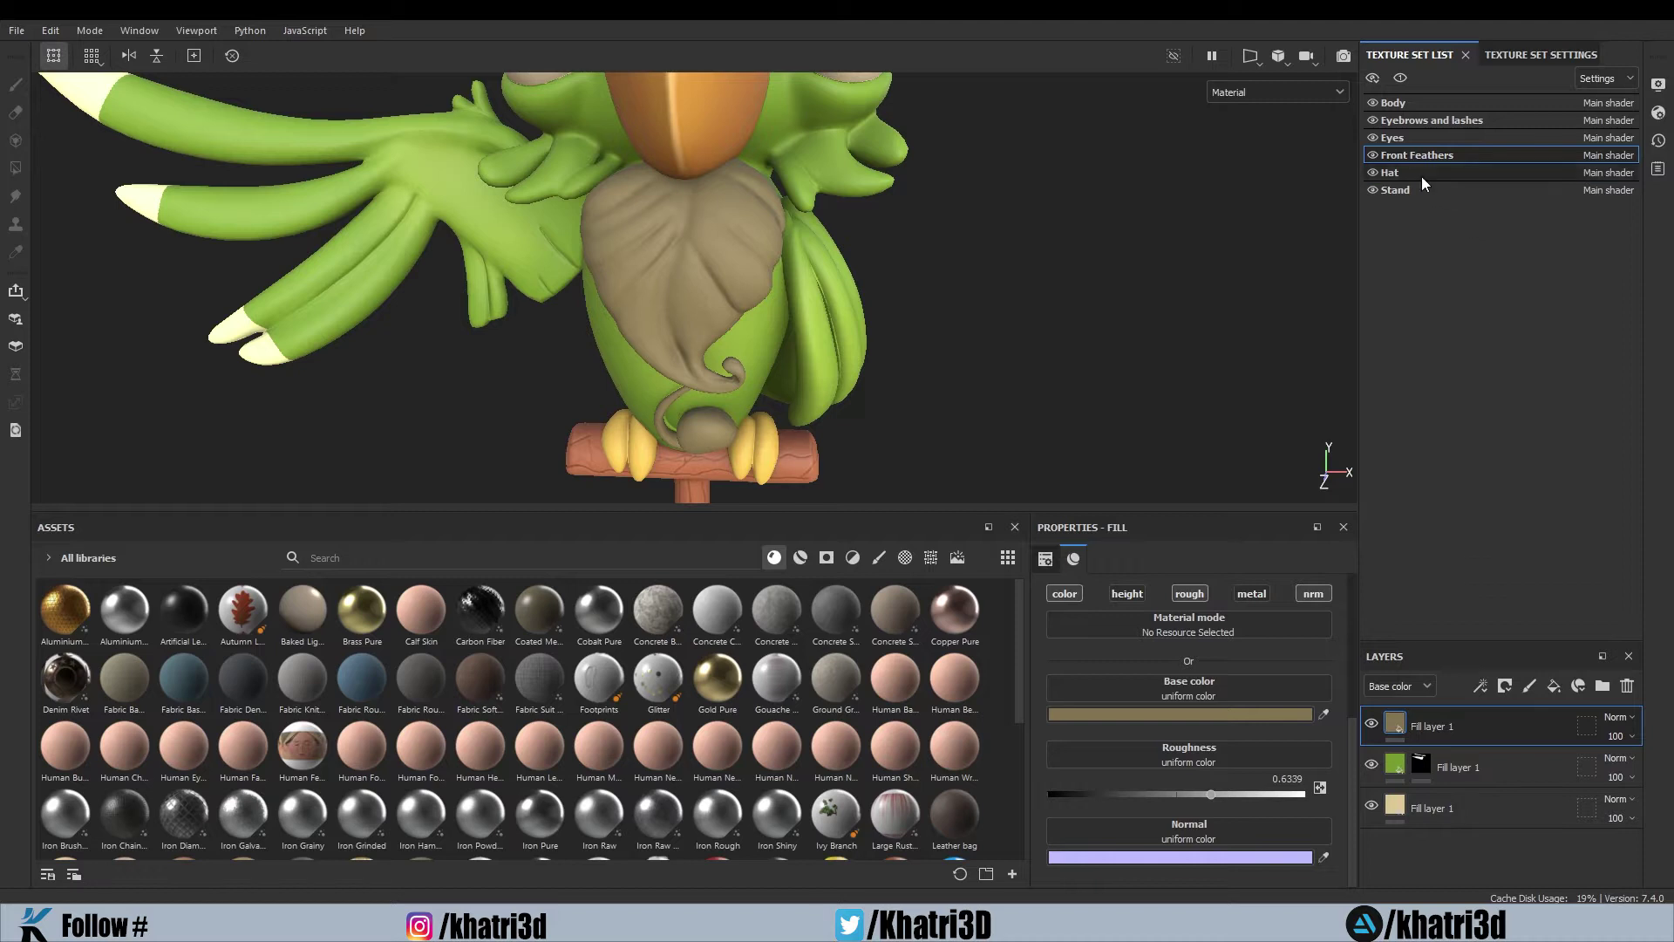
With the stand's mask as reference, drive the mask of the Front Feathers' khaki brown layer with a Curvature generator and set Global Invert to True
click(1398, 190)
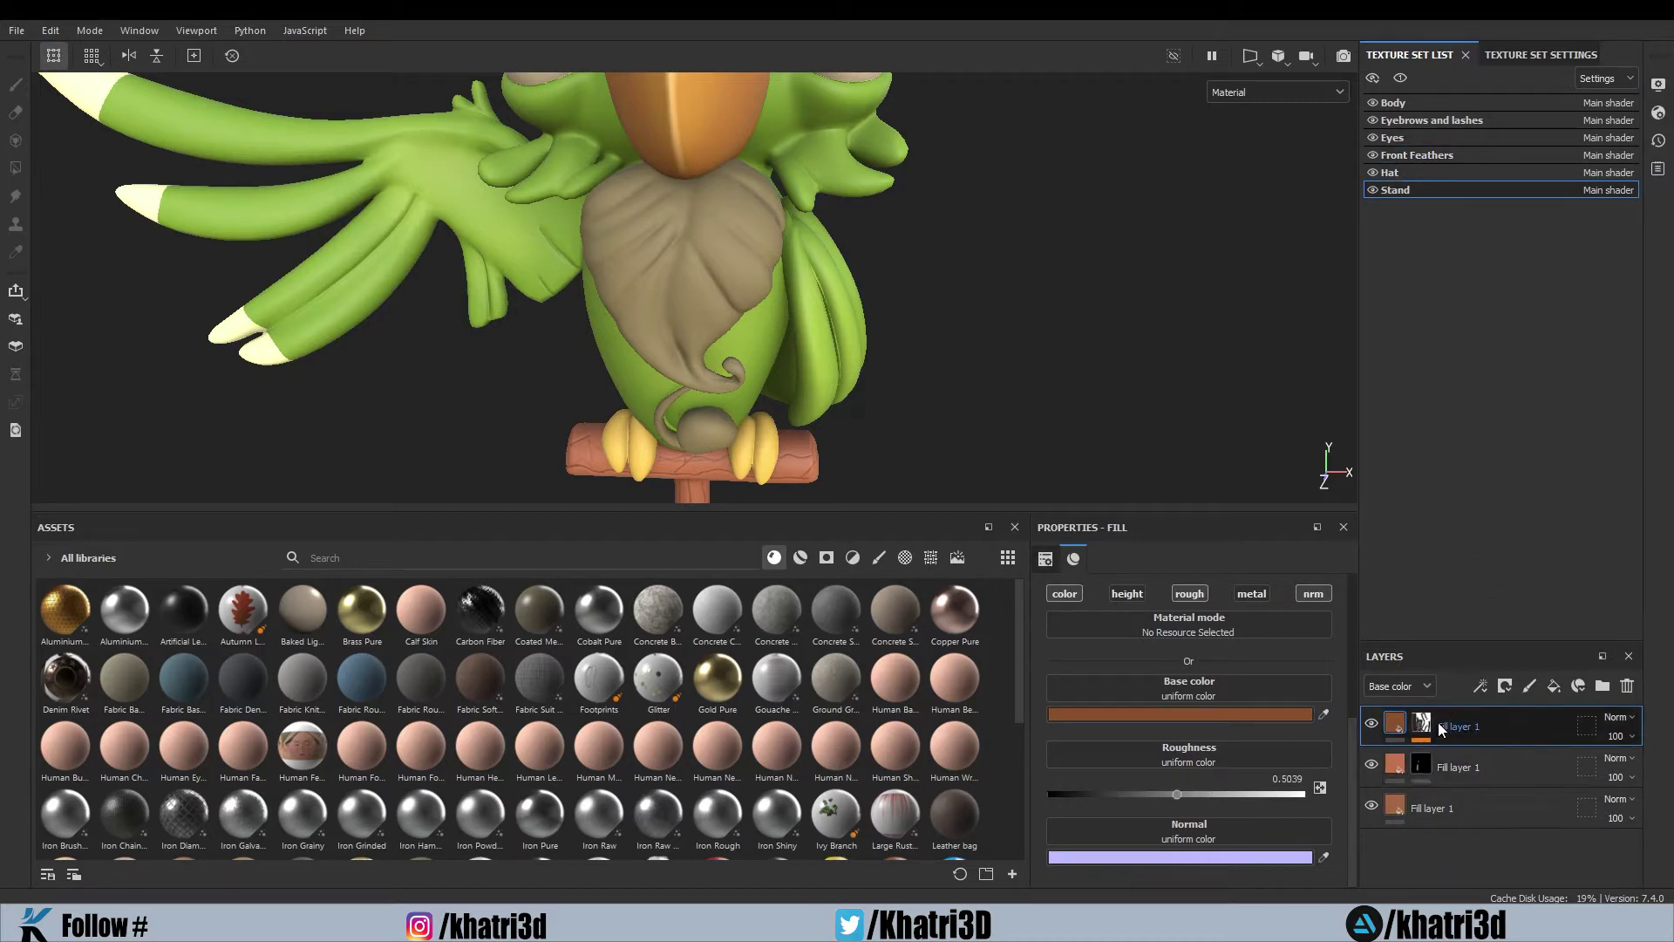
mouse_move(1430, 724)
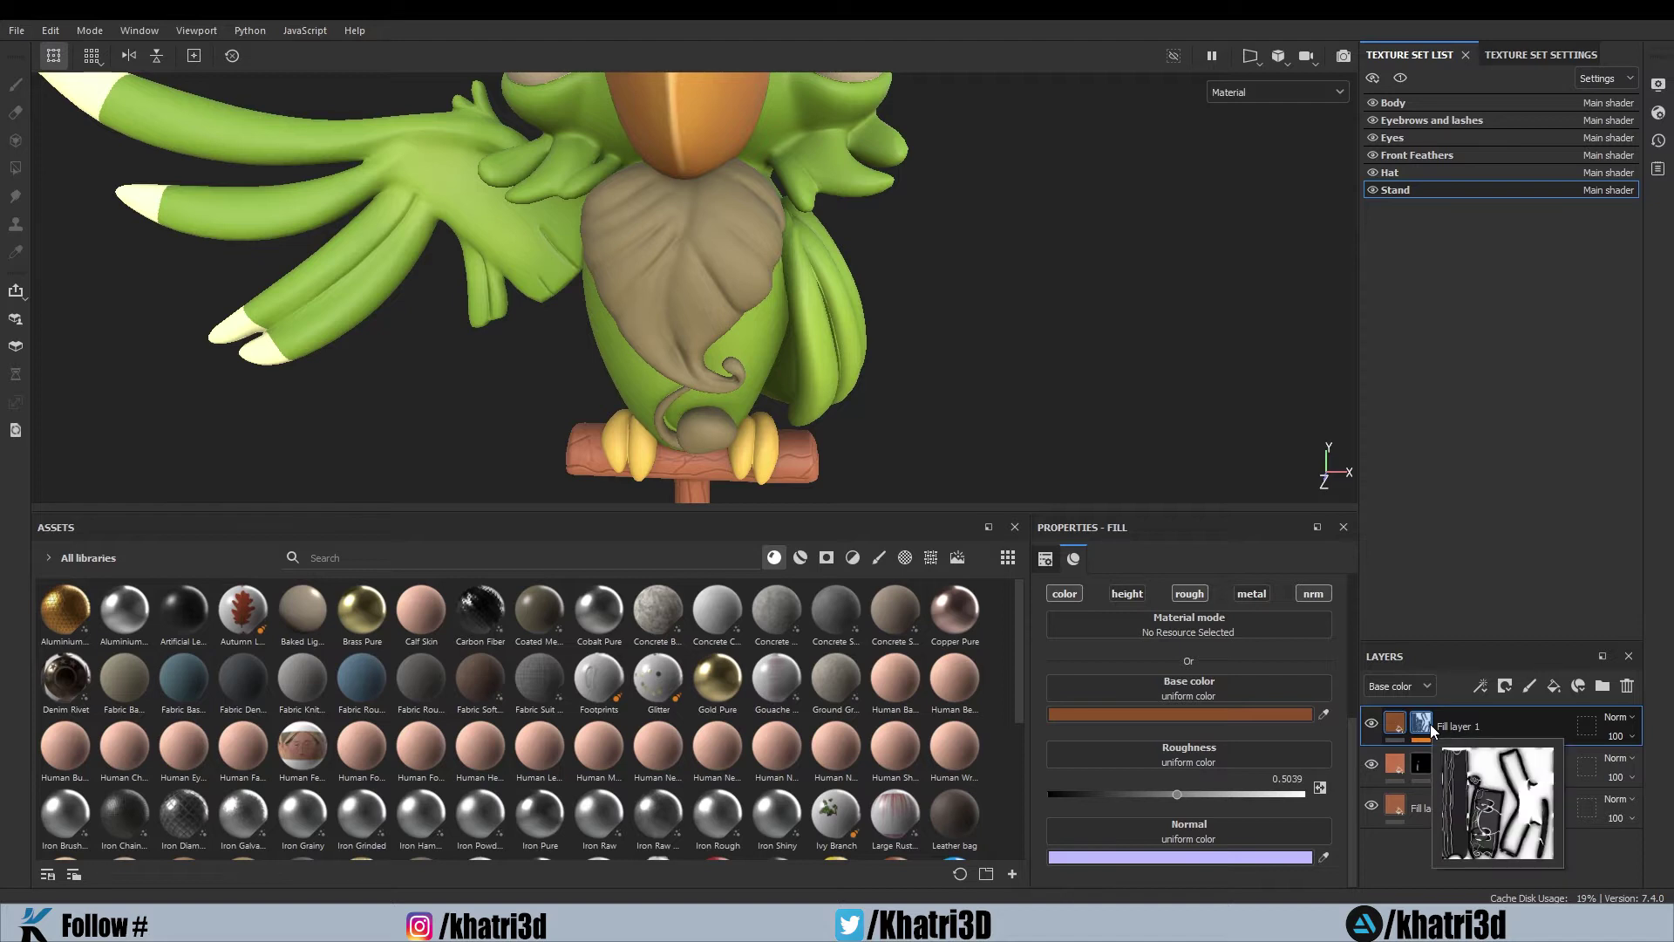
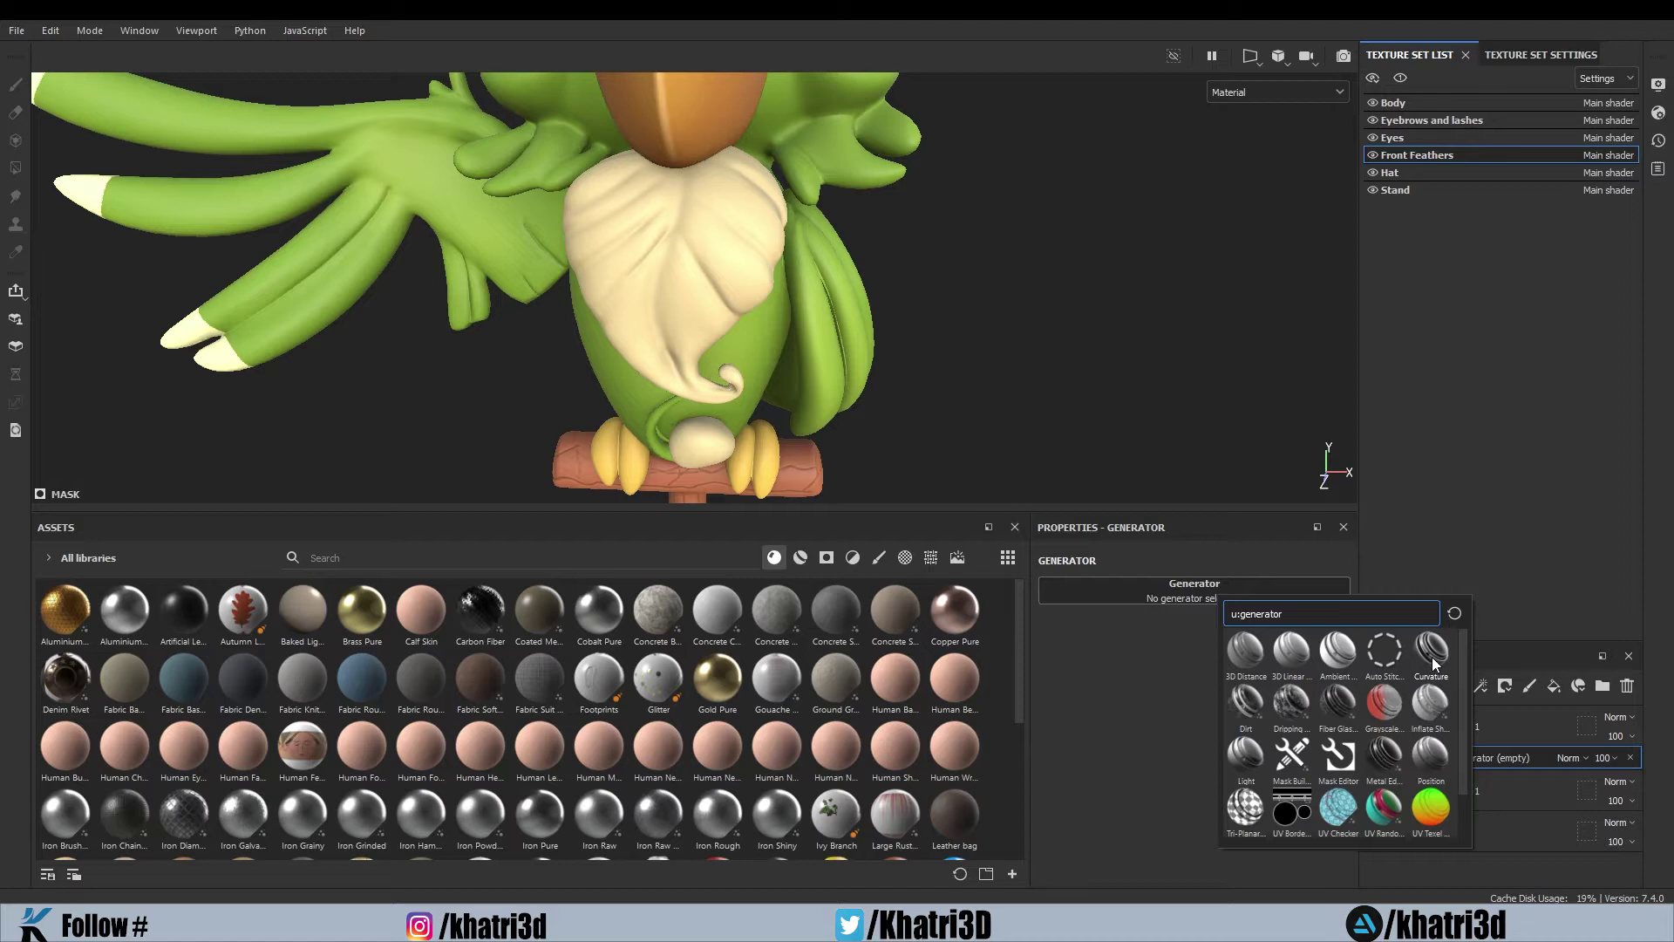
click(1434, 664)
scroll(919, 292, up, 2)
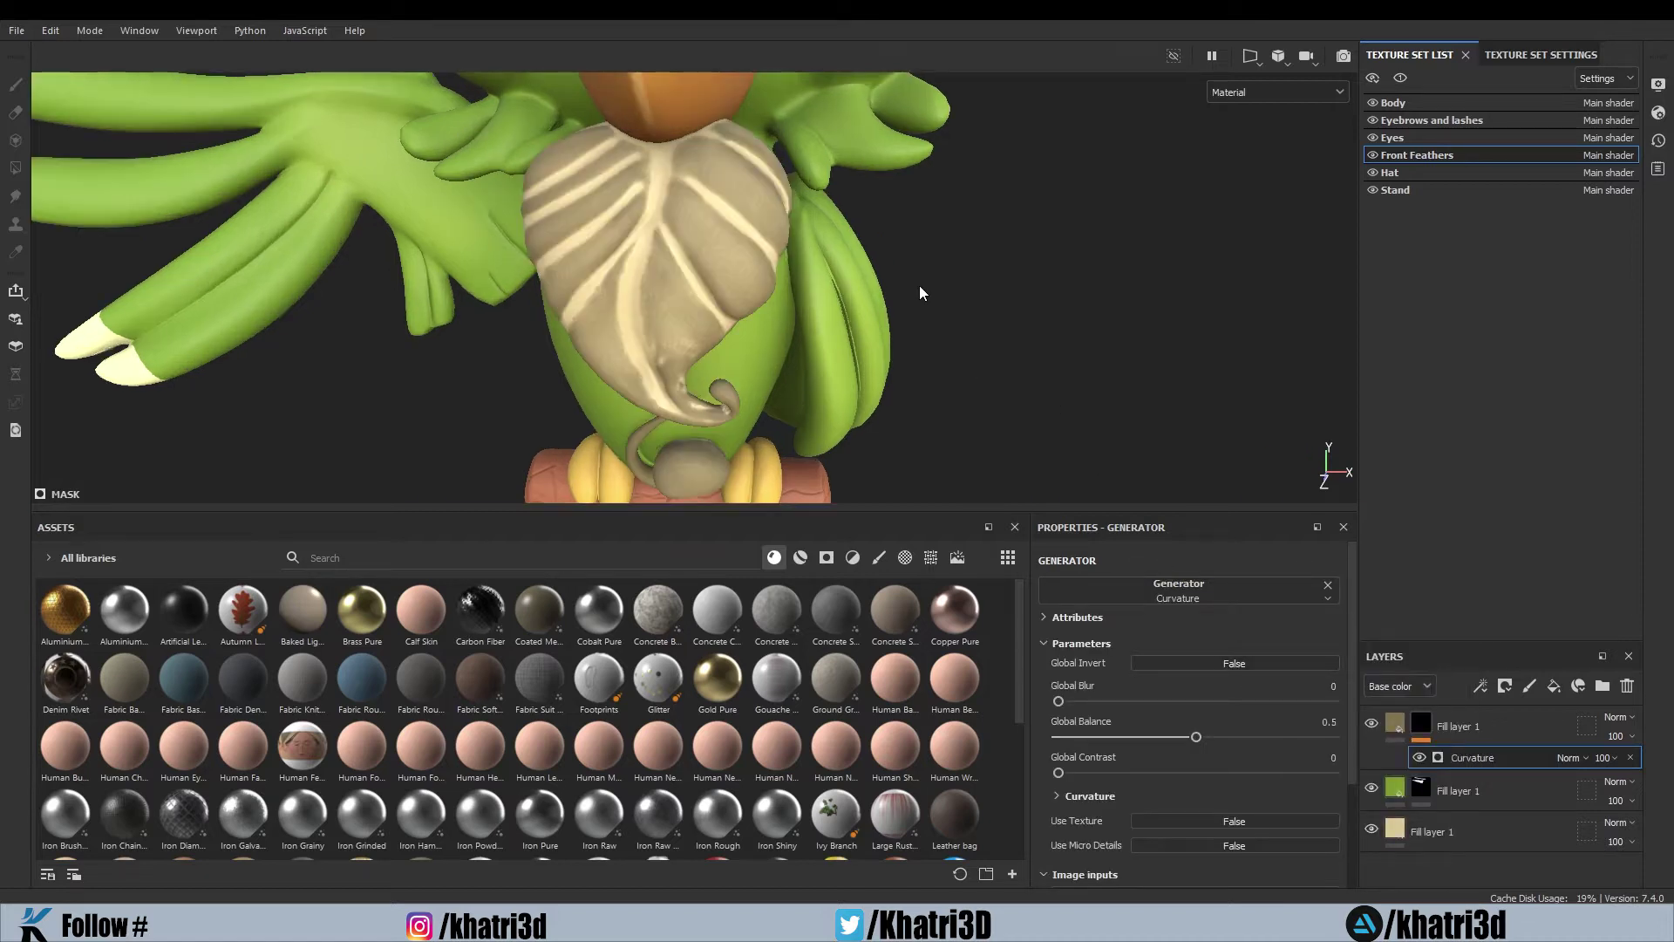
click(1223, 666)
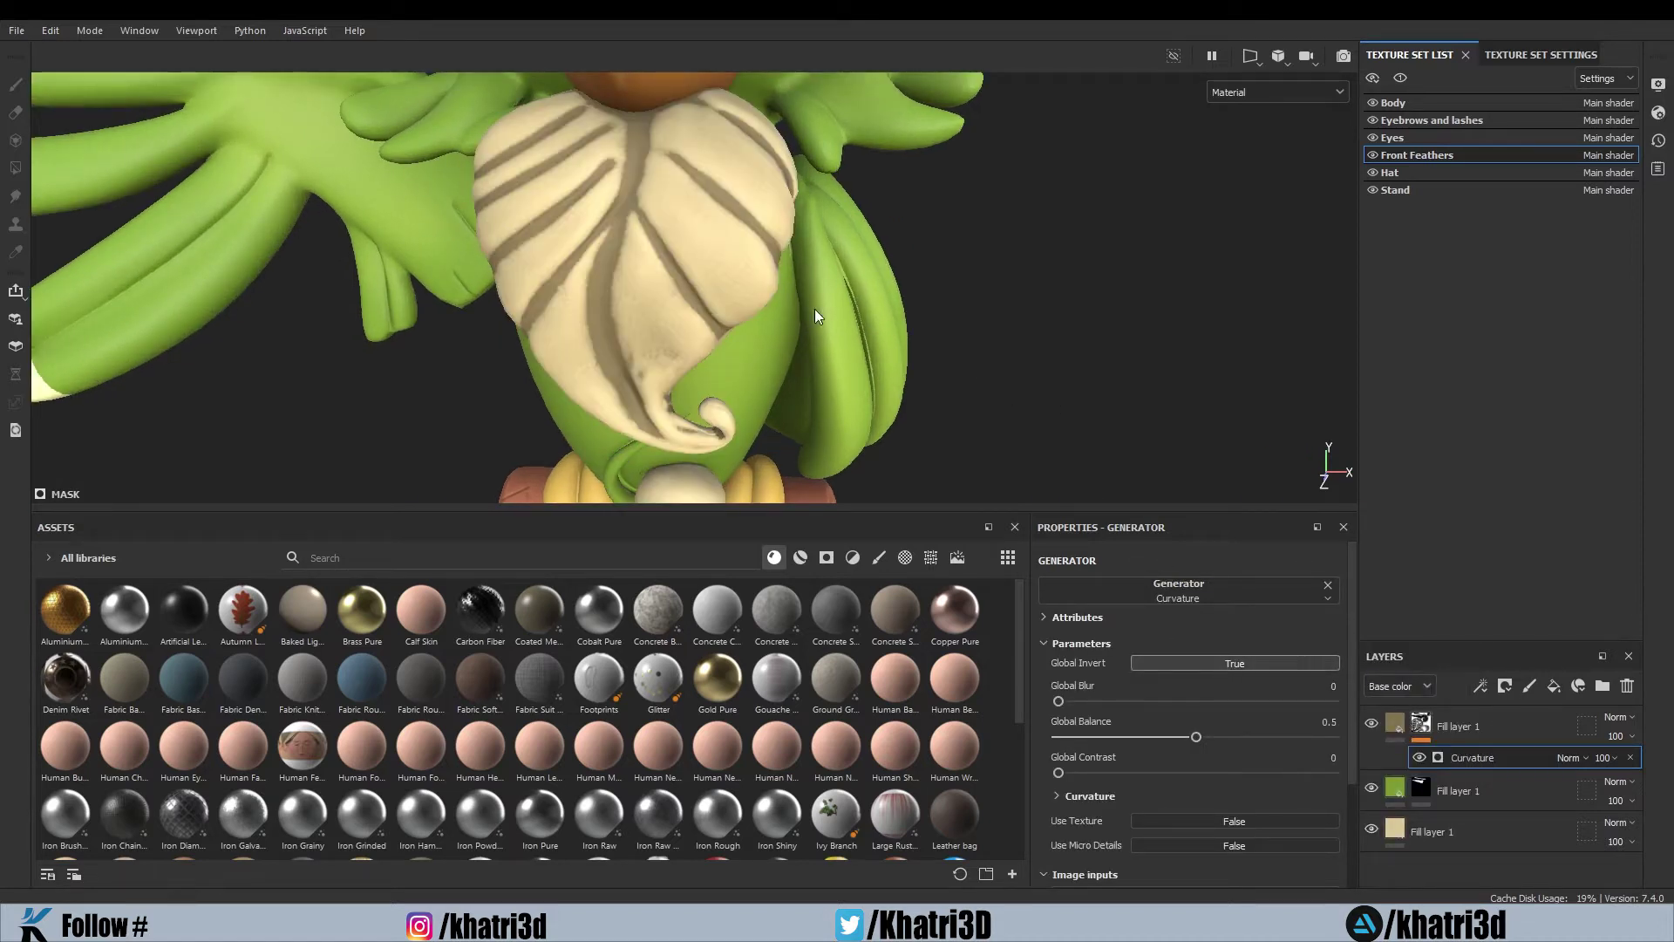
Set the Curvature generator's Global Balance to 0.7 and Global Blur to 3 on the chest feathers' mask
scroll(824, 291, down, 5)
scroll(860, 291, up, 3)
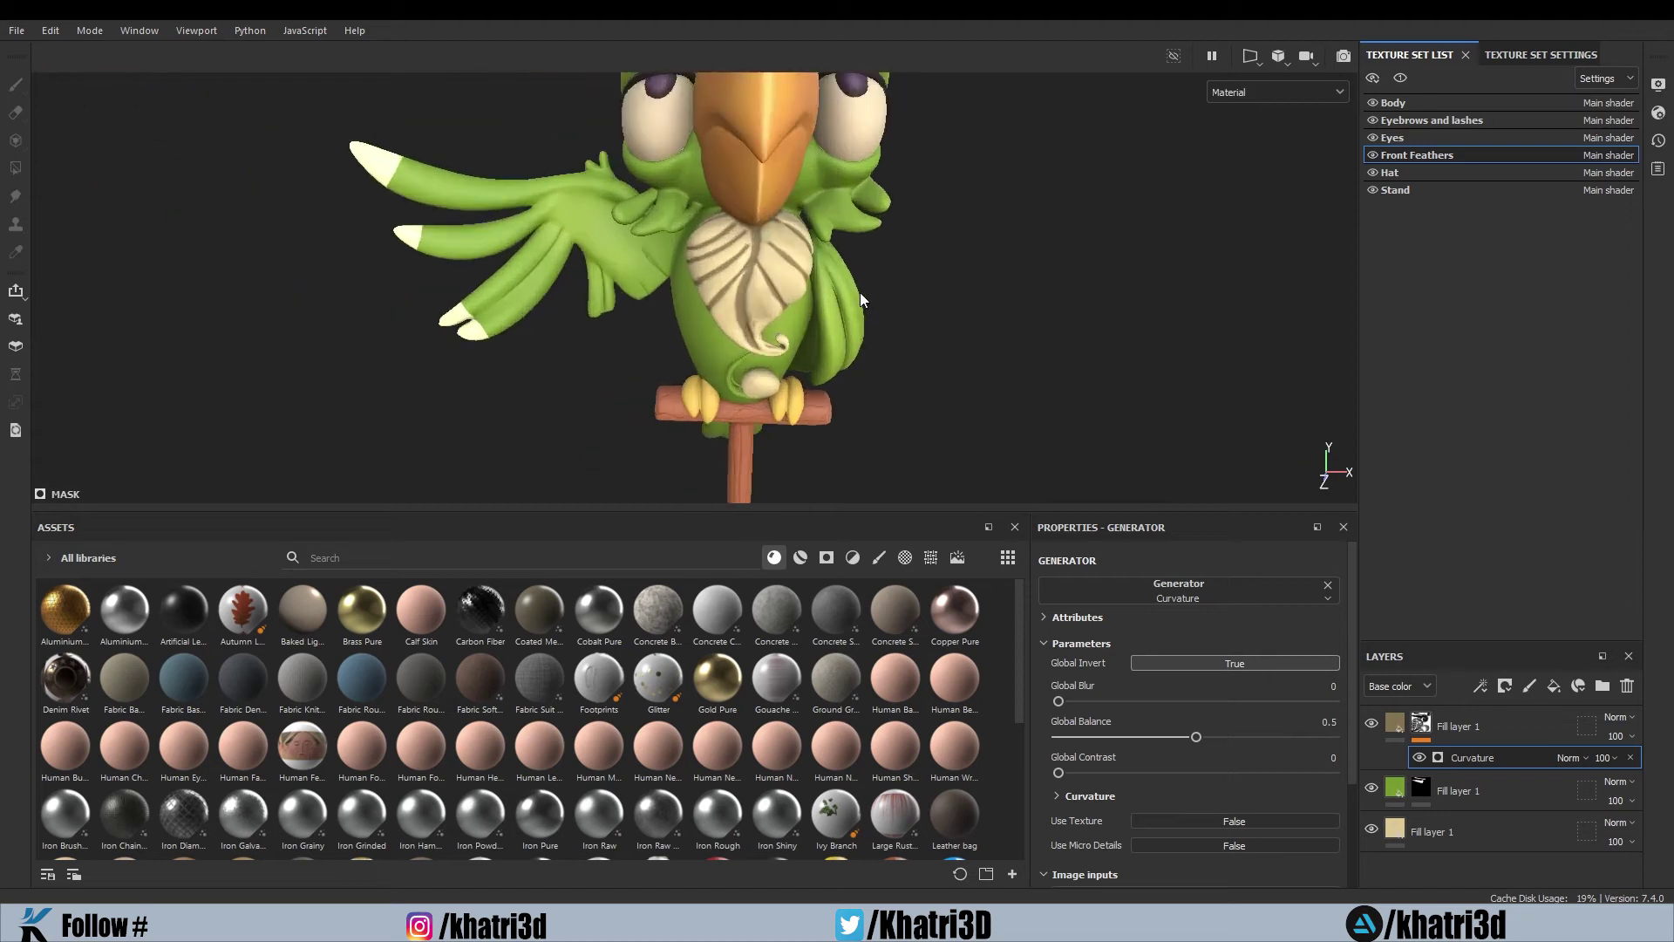
scroll(860, 292, up, 1)
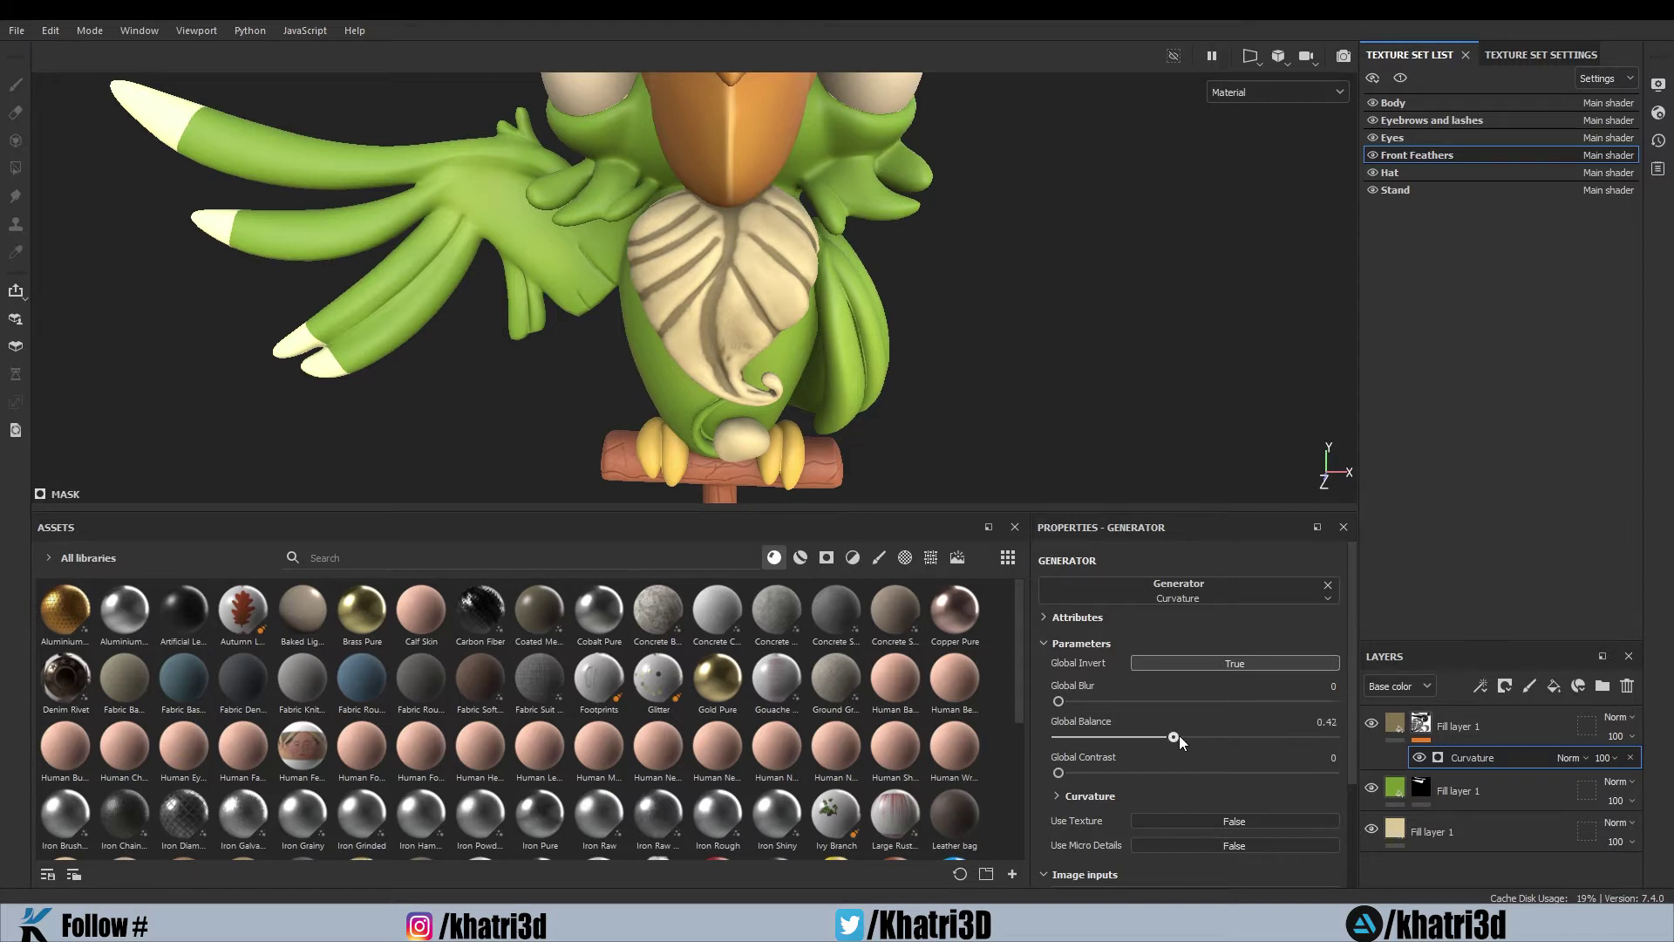
drag(1192, 737, 1249, 735)
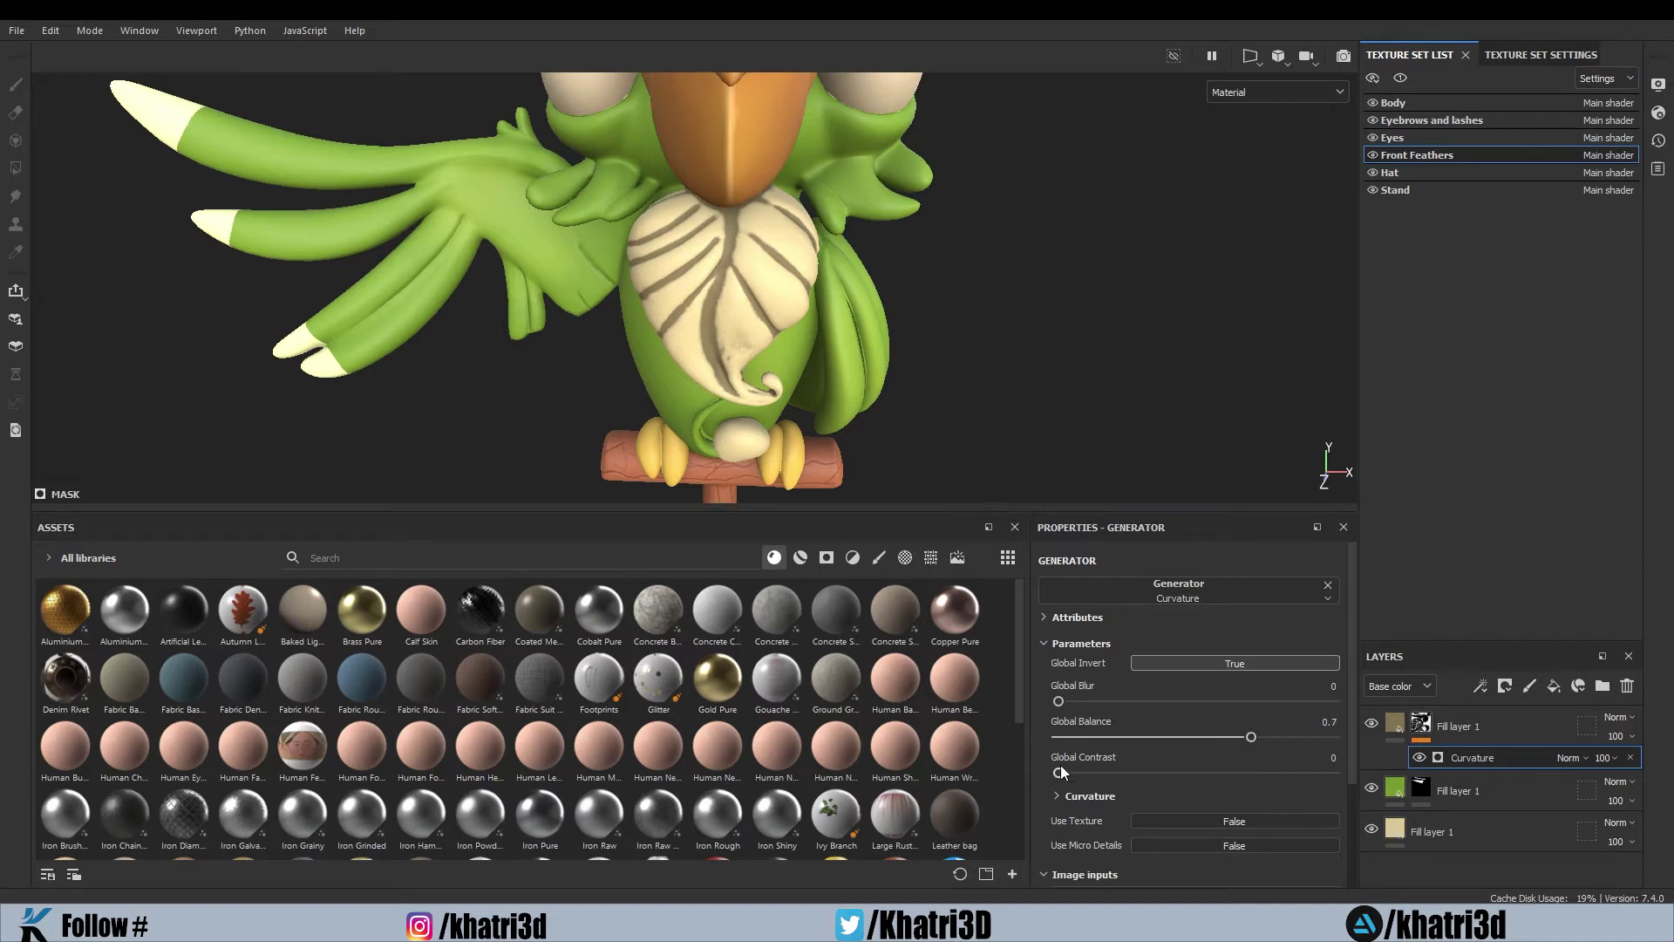
drag(1071, 703, 1111, 703)
scroll(1034, 415, down, 5)
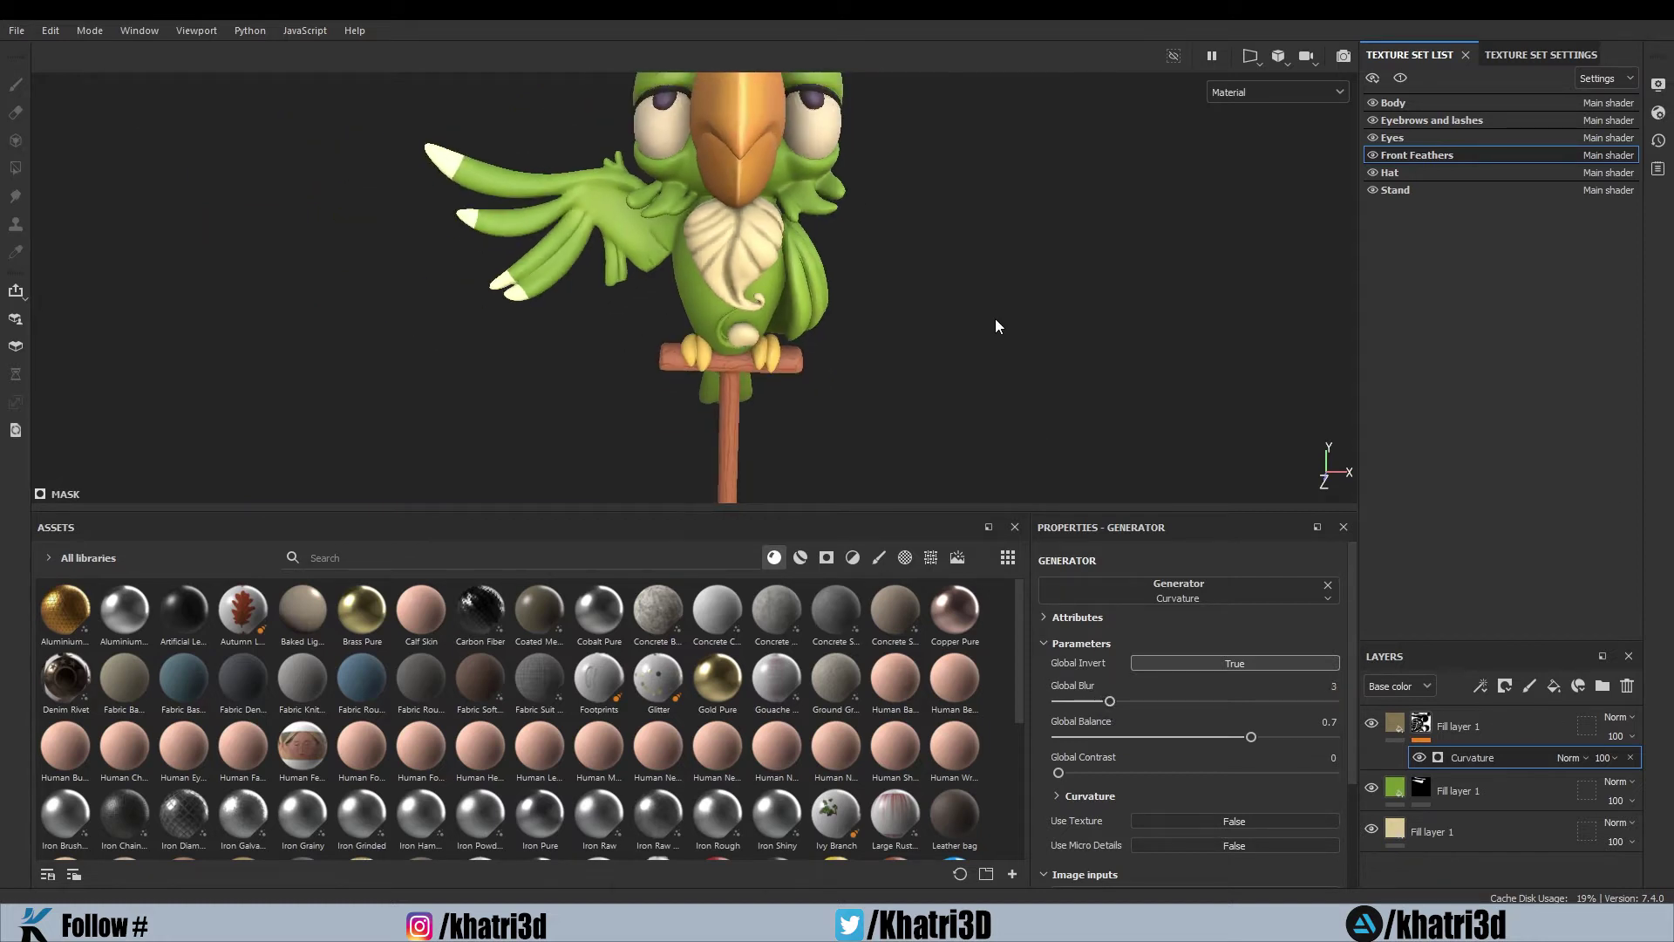
Sample the chest feathers' cream as the base color of the top Front Feathers fill layer and darken it to 9A9573
scroll(923, 314, up, 3)
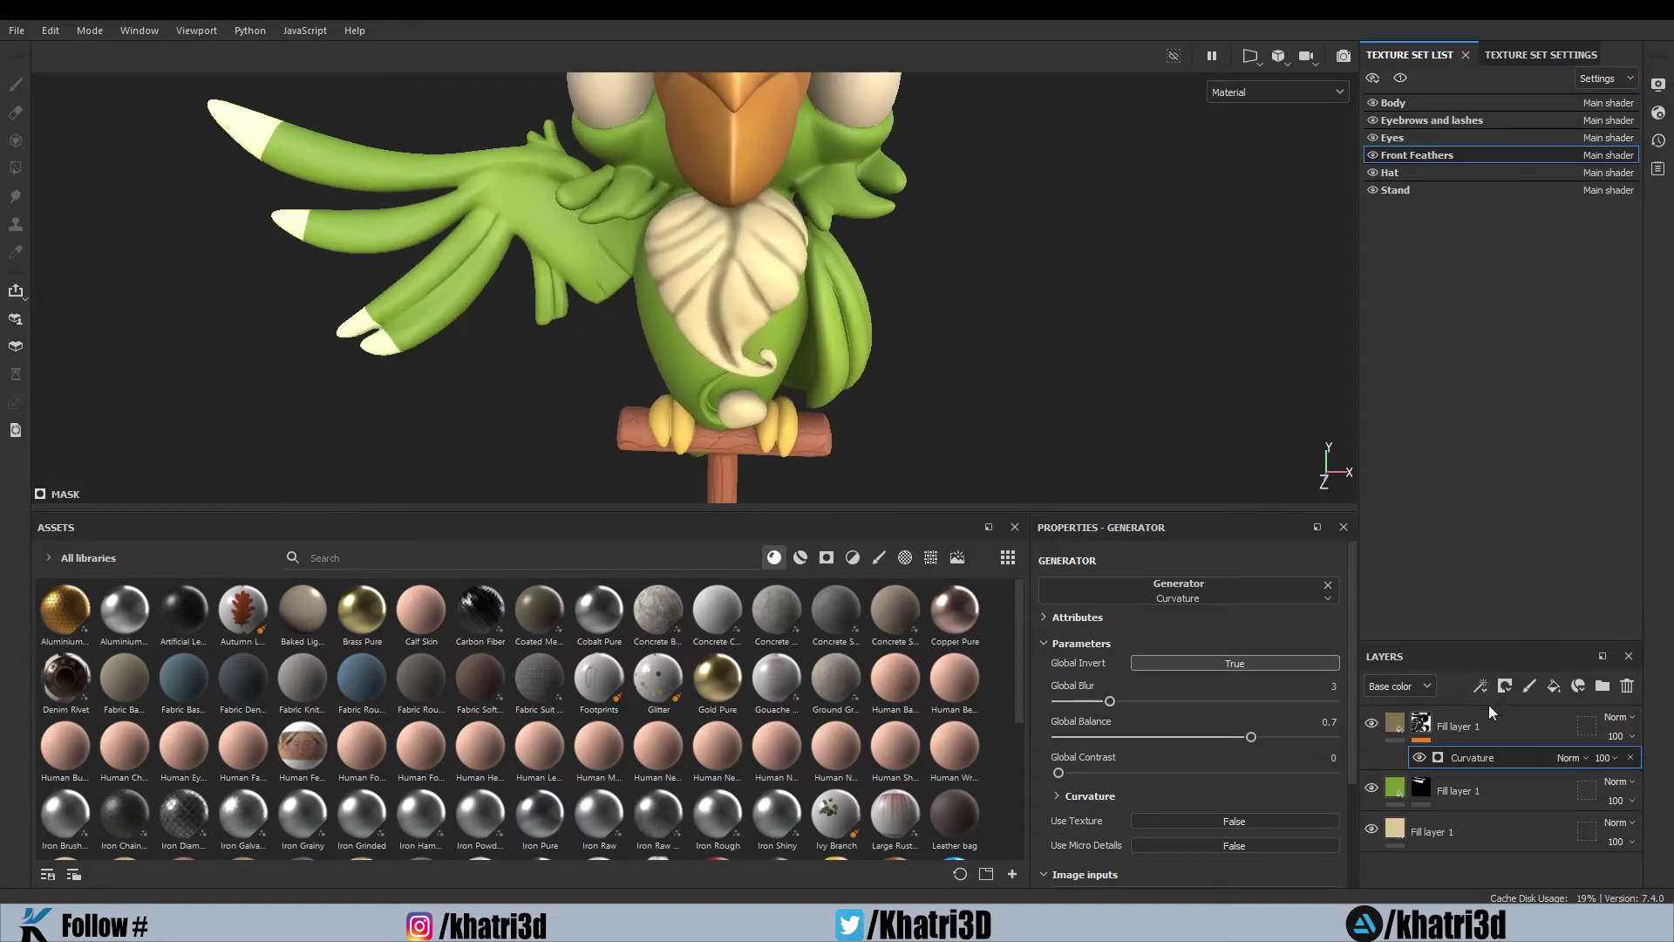
click(1393, 726)
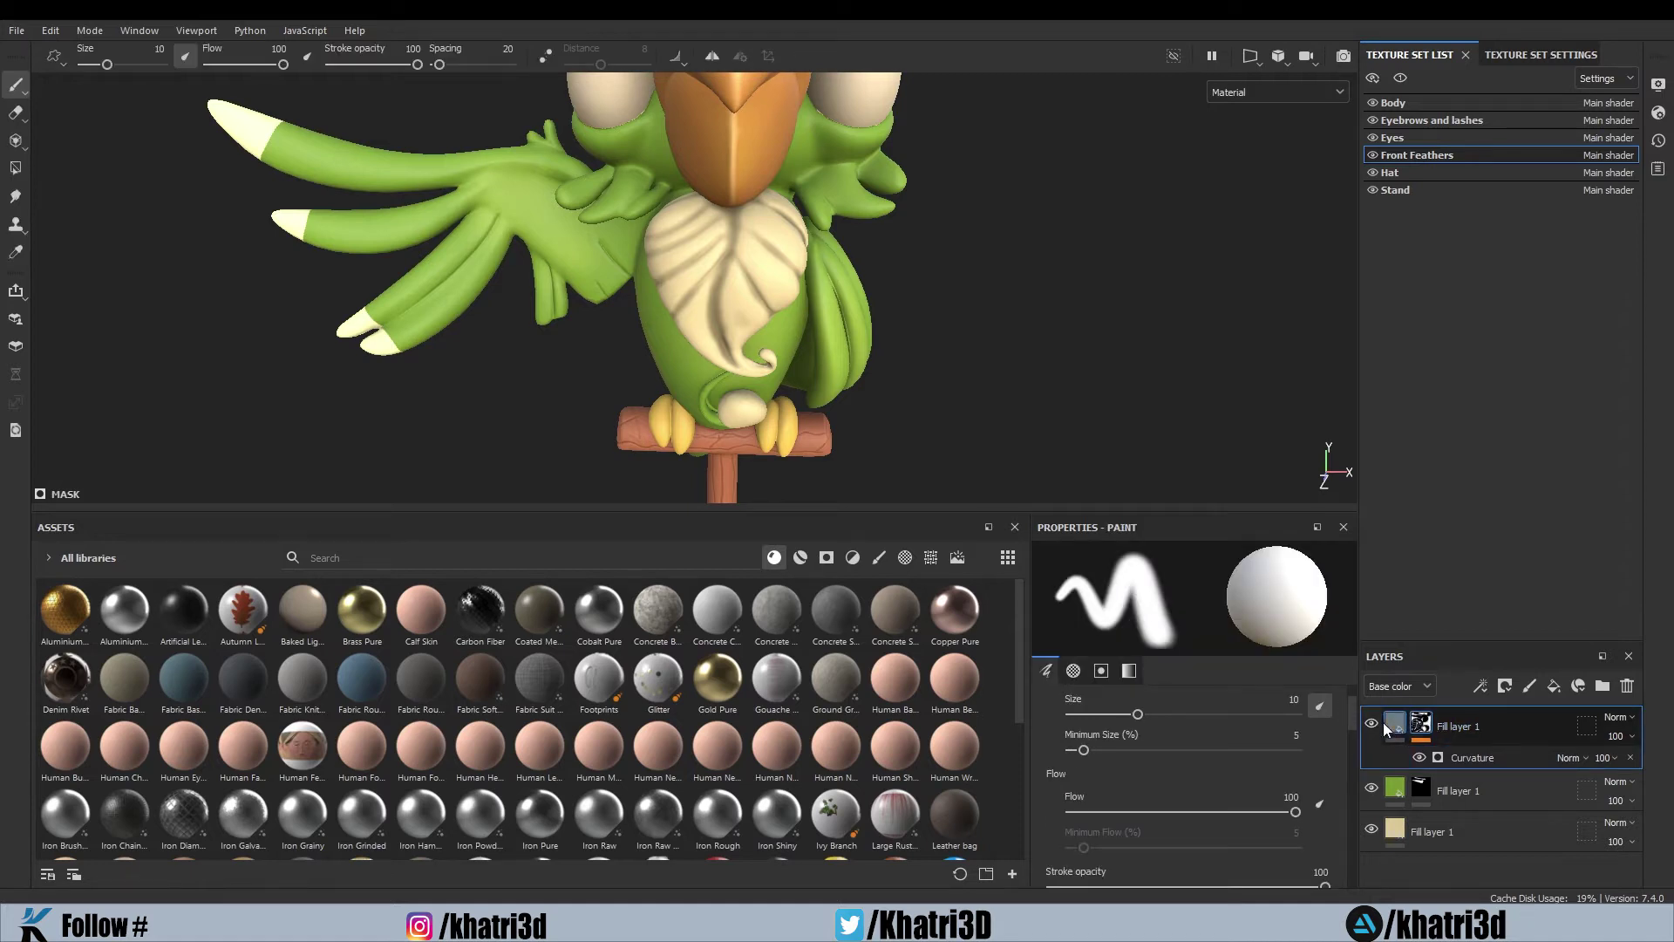
click(1390, 722)
click(1217, 714)
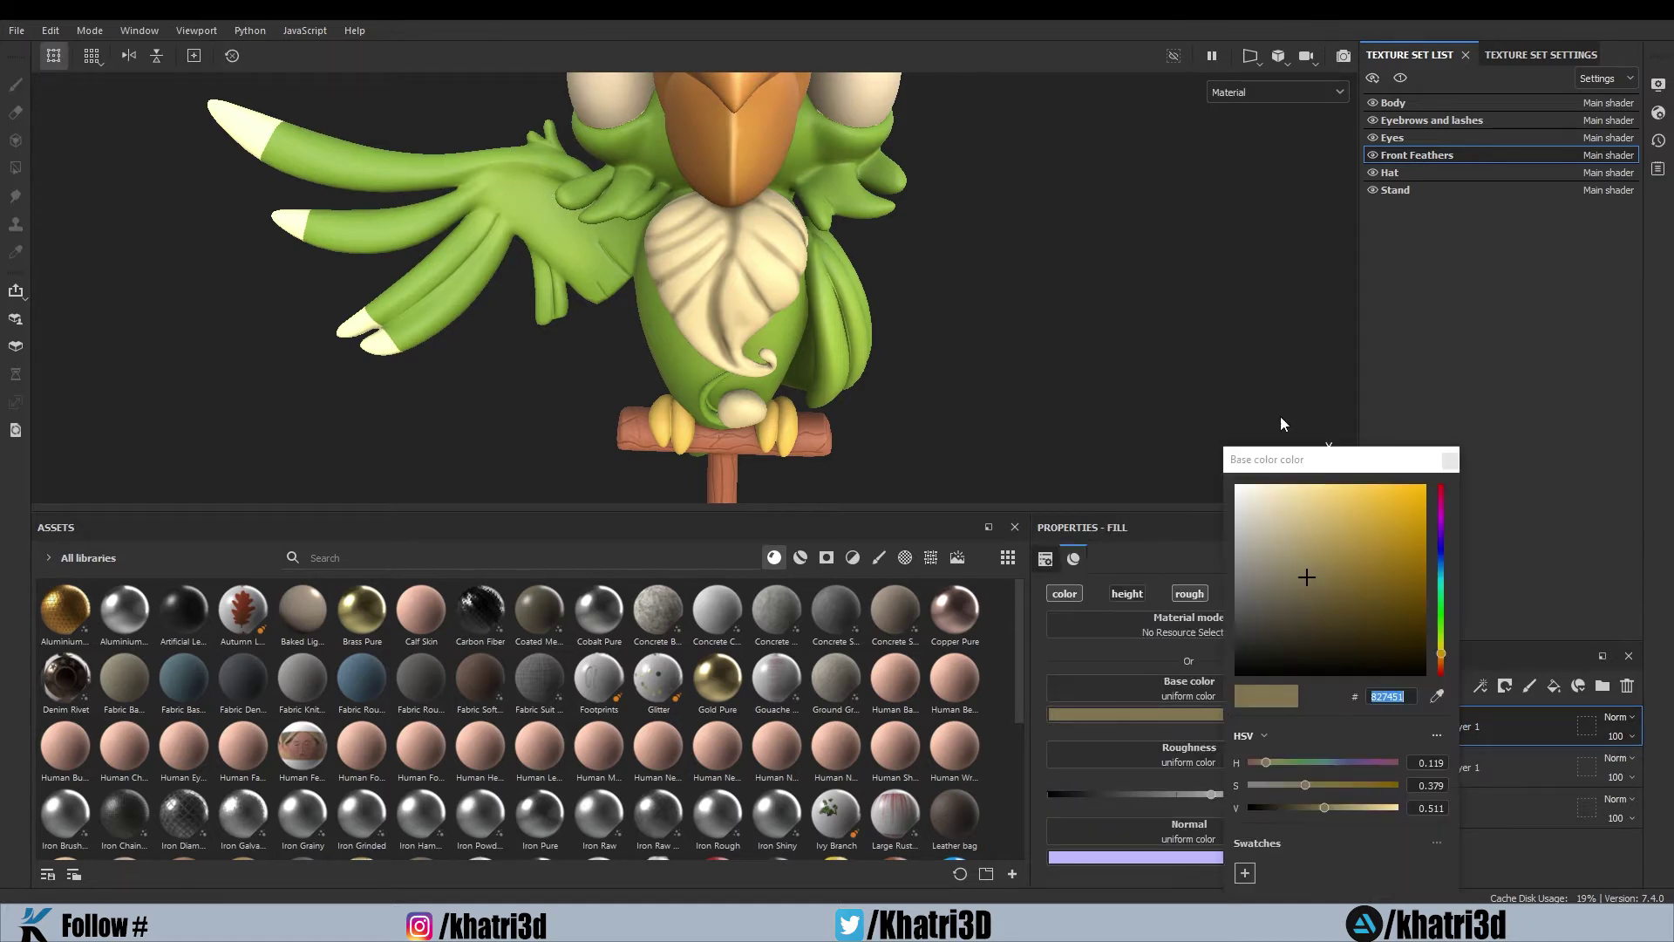
click(1439, 694)
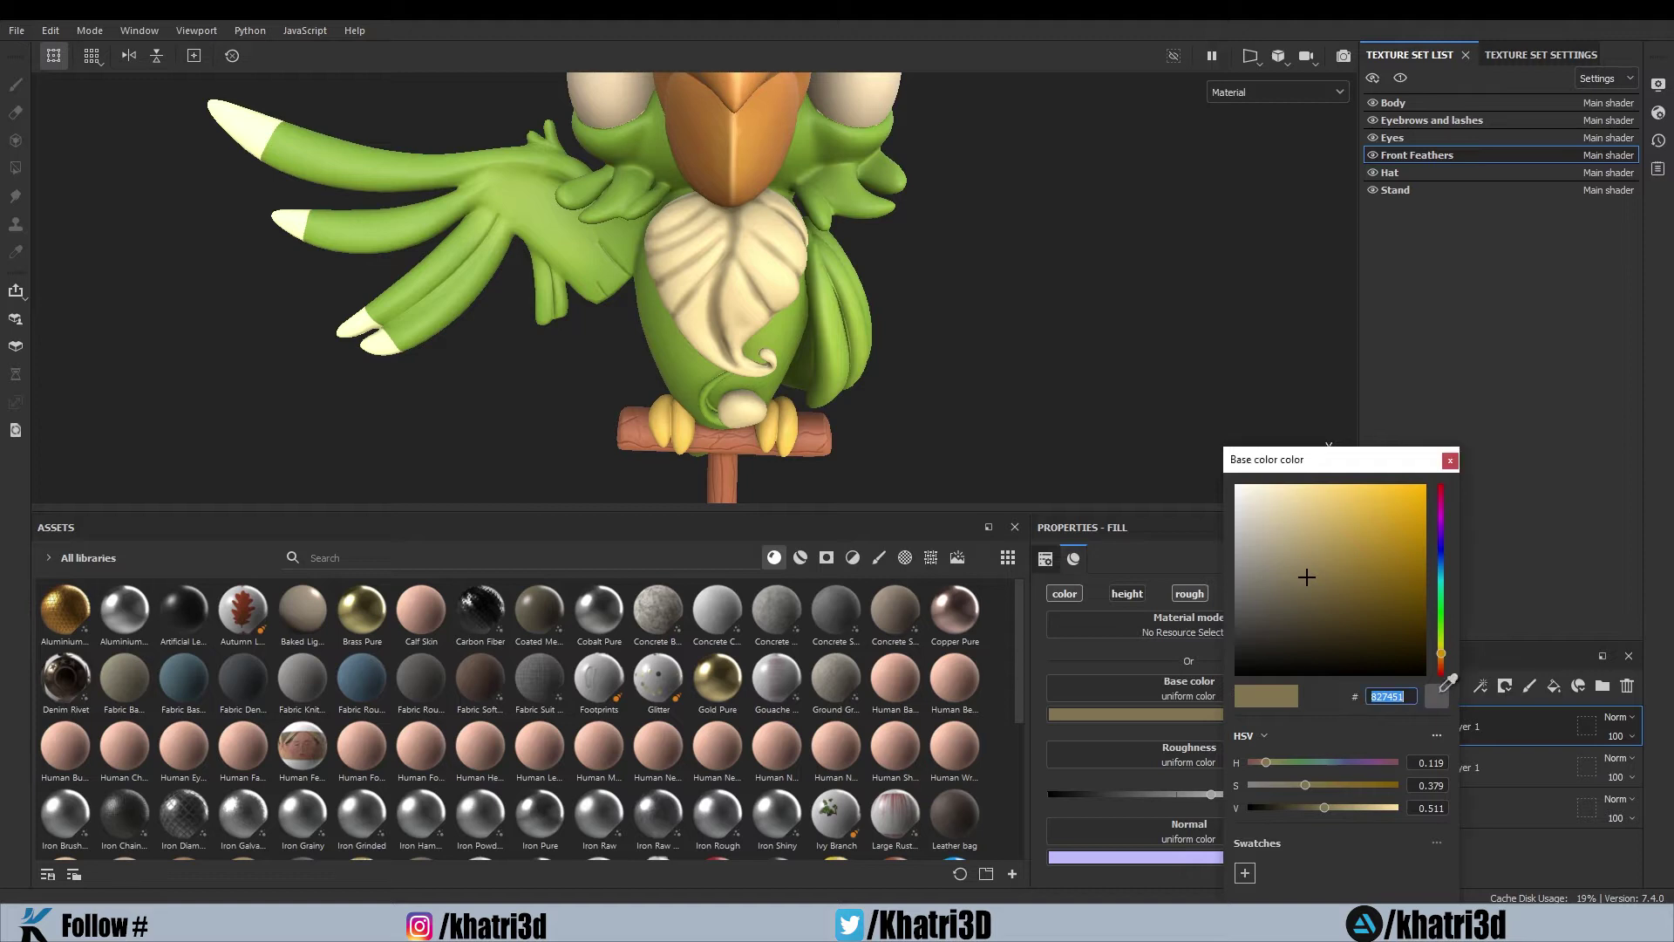
click(779, 271)
drag(1293, 487, 1284, 560)
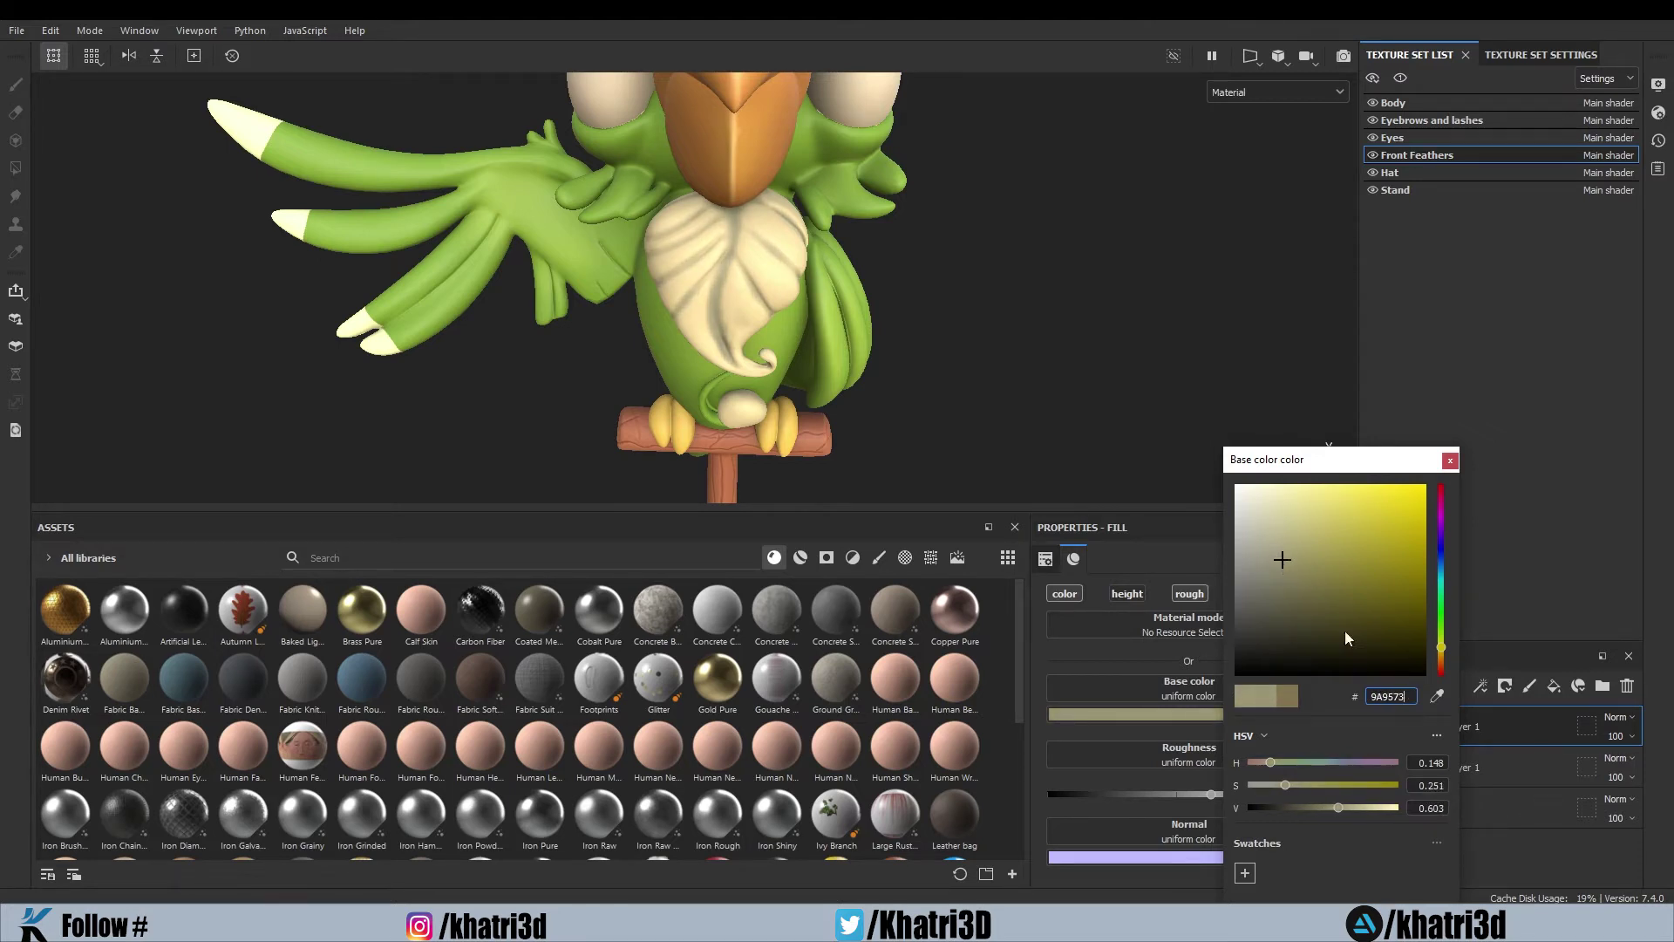
Shift the base color's hue to 0.119 for a warmer beige, 9A8F73, and close the color picker
drag(1440, 648, 1450, 658)
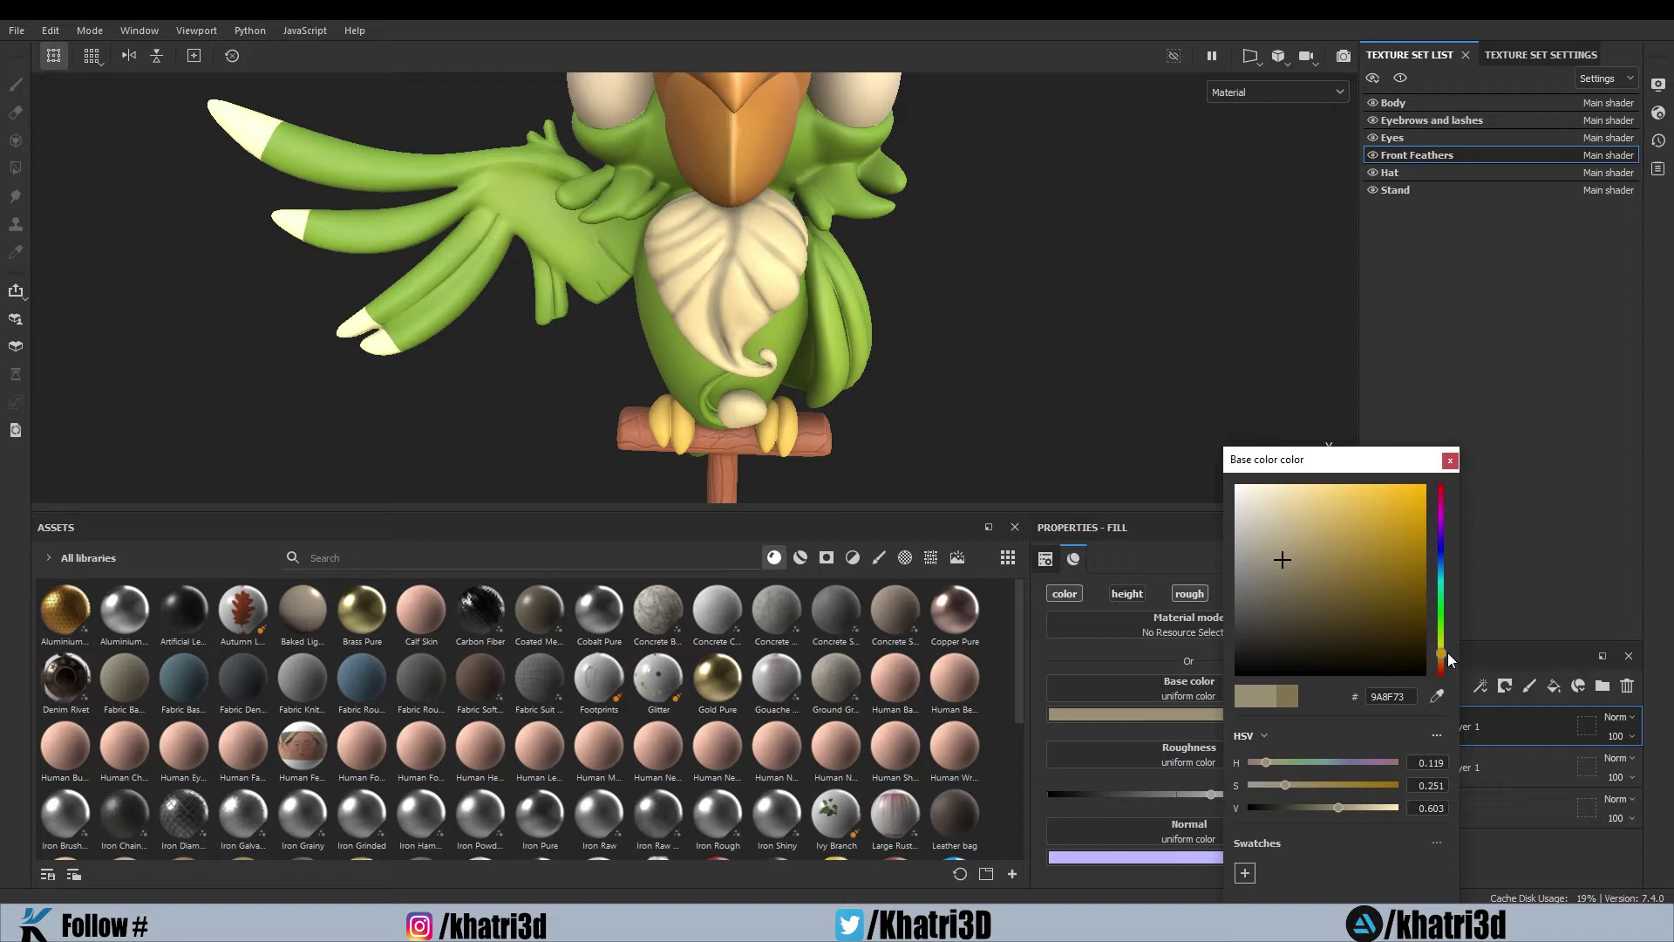
scroll(907, 417, up, 5)
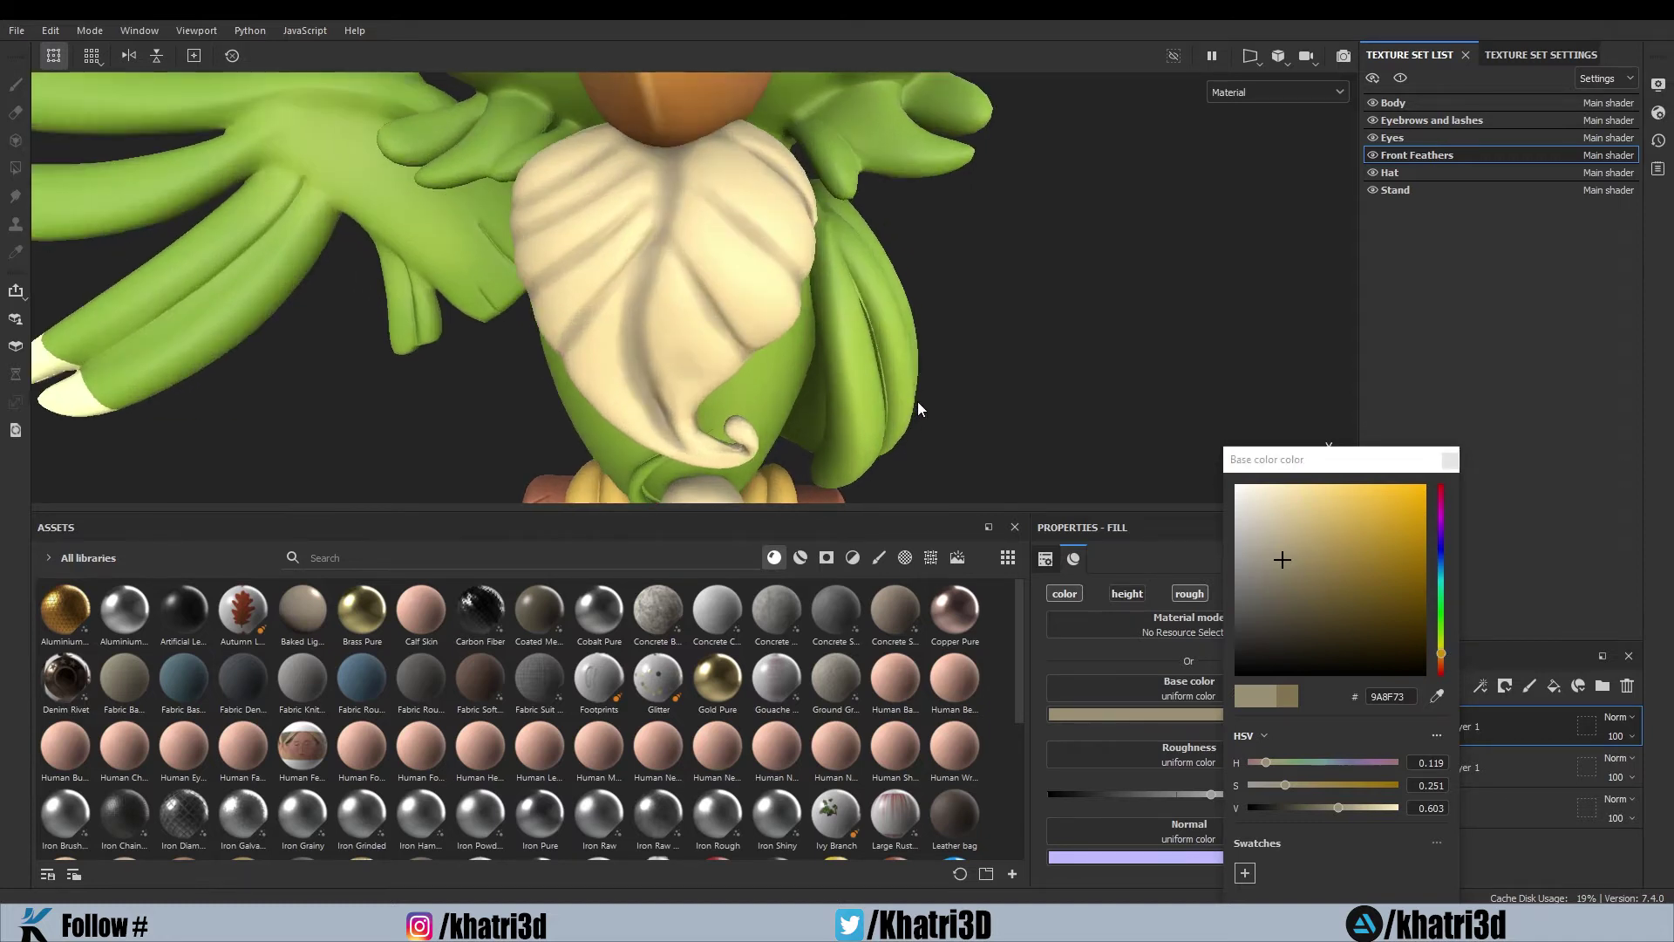
scroll(942, 296, down, 5)
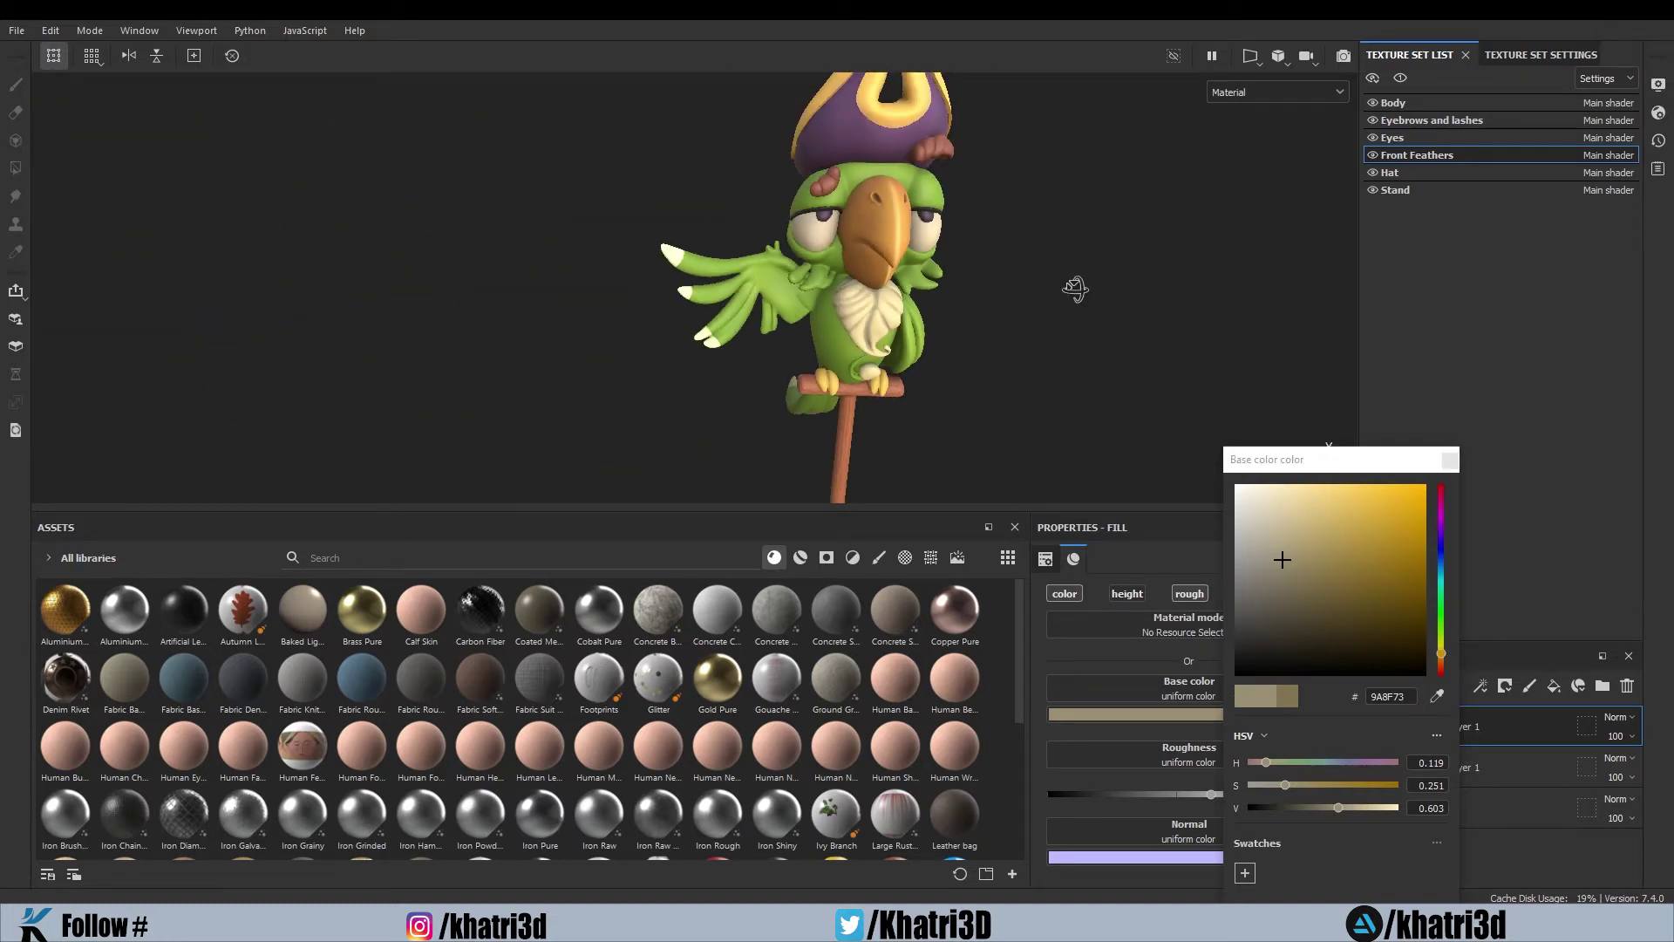
alt+drag(1066, 279, 975, 299)
scroll(977, 314, up, 5)
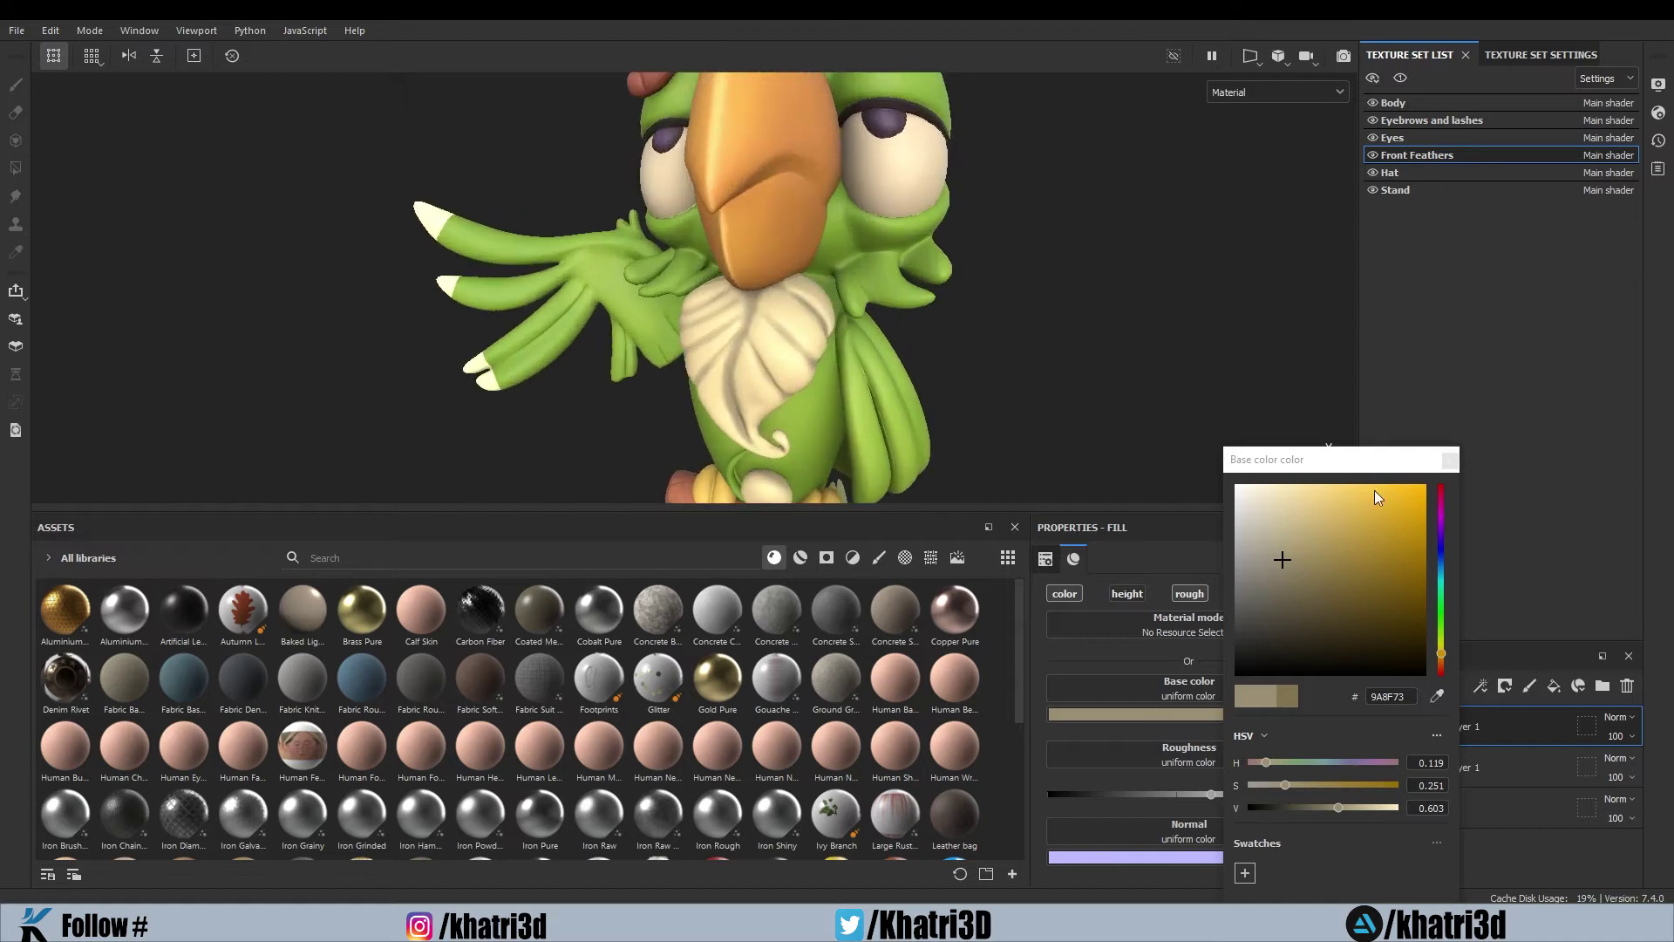
click(1450, 461)
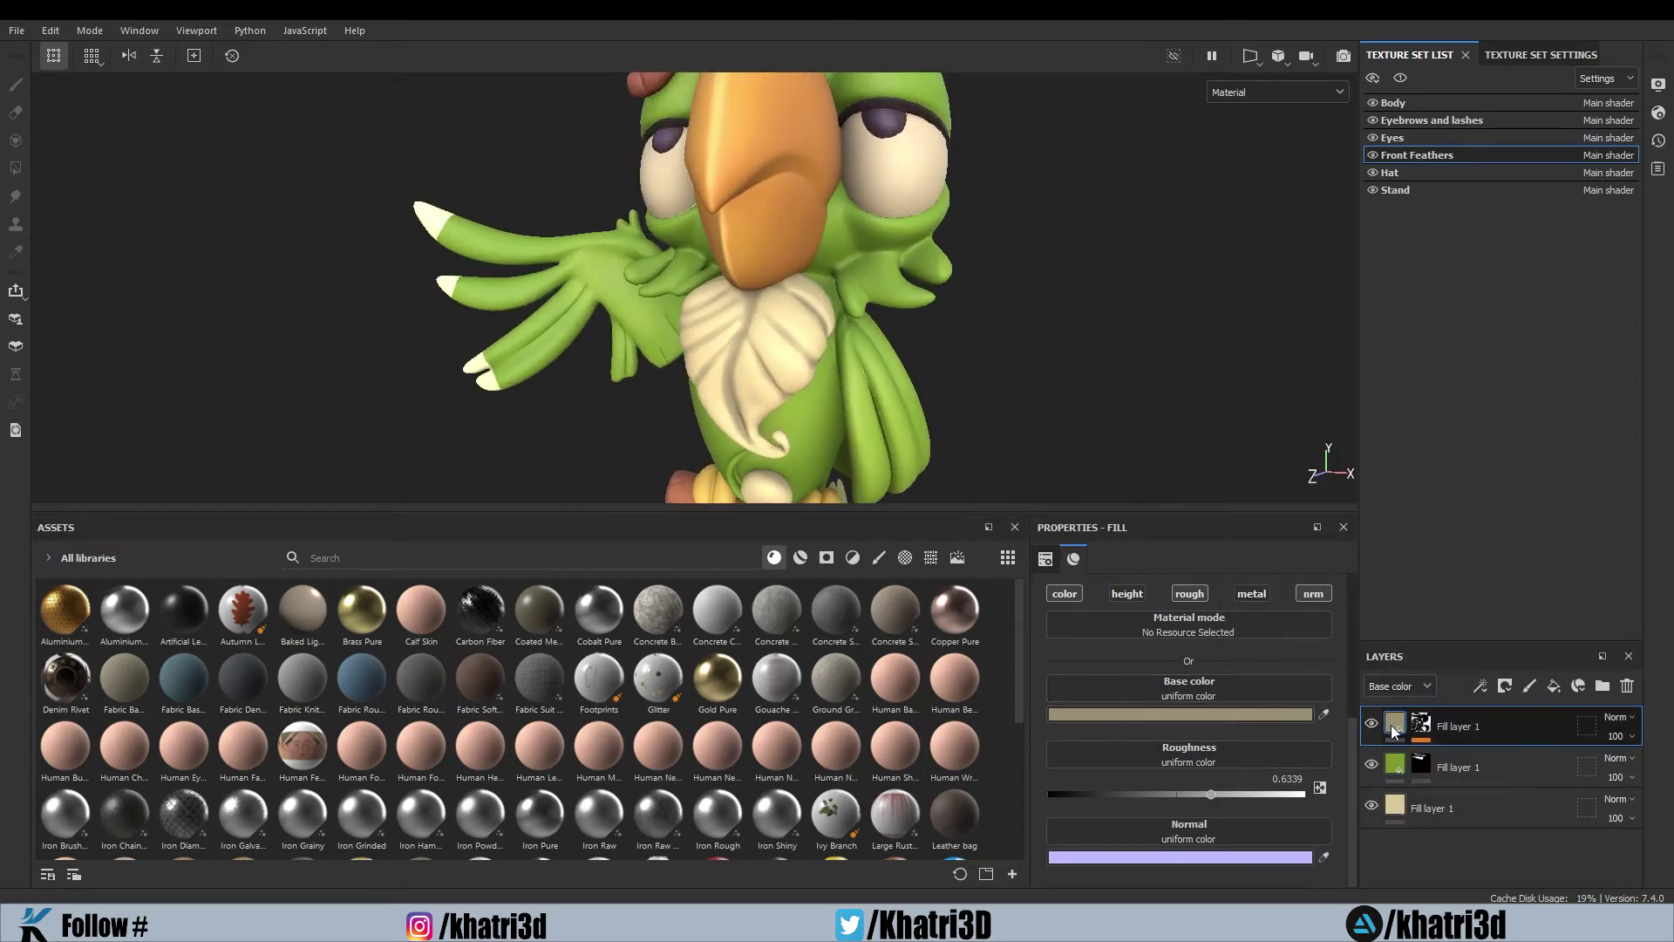
Set the chest feathers' Curvature generator to a Global Blur of 4.27 and a Global Contrast of 0.12
click(1422, 728)
right_click(1421, 728)
click(1448, 756)
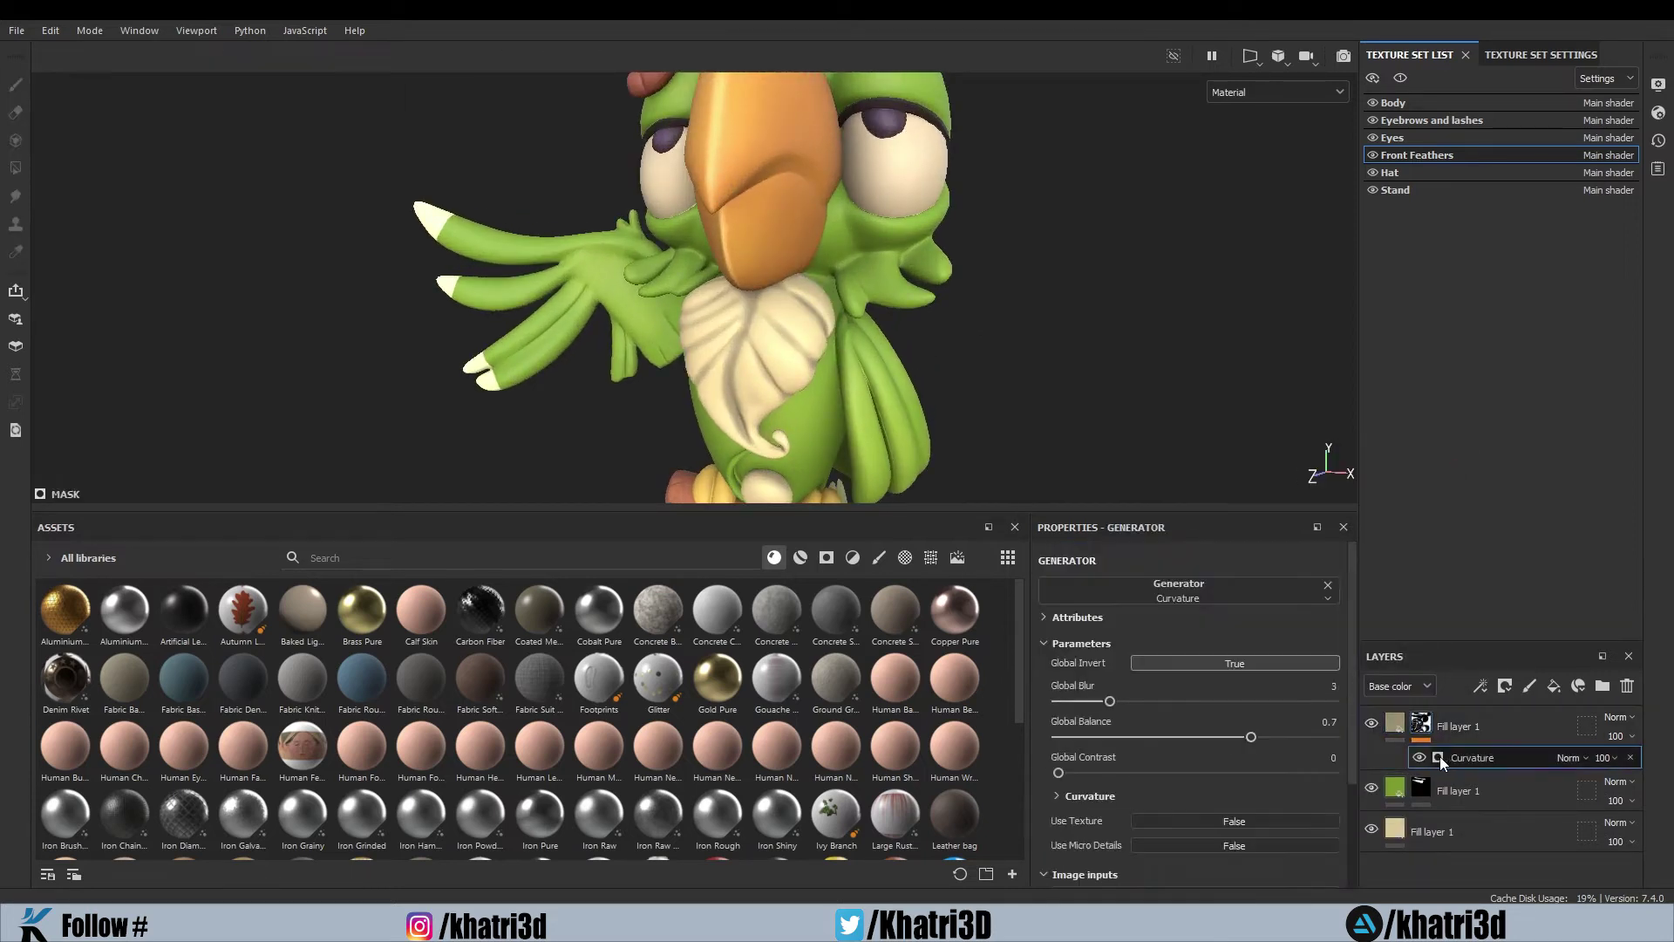
drag(1117, 699, 1131, 703)
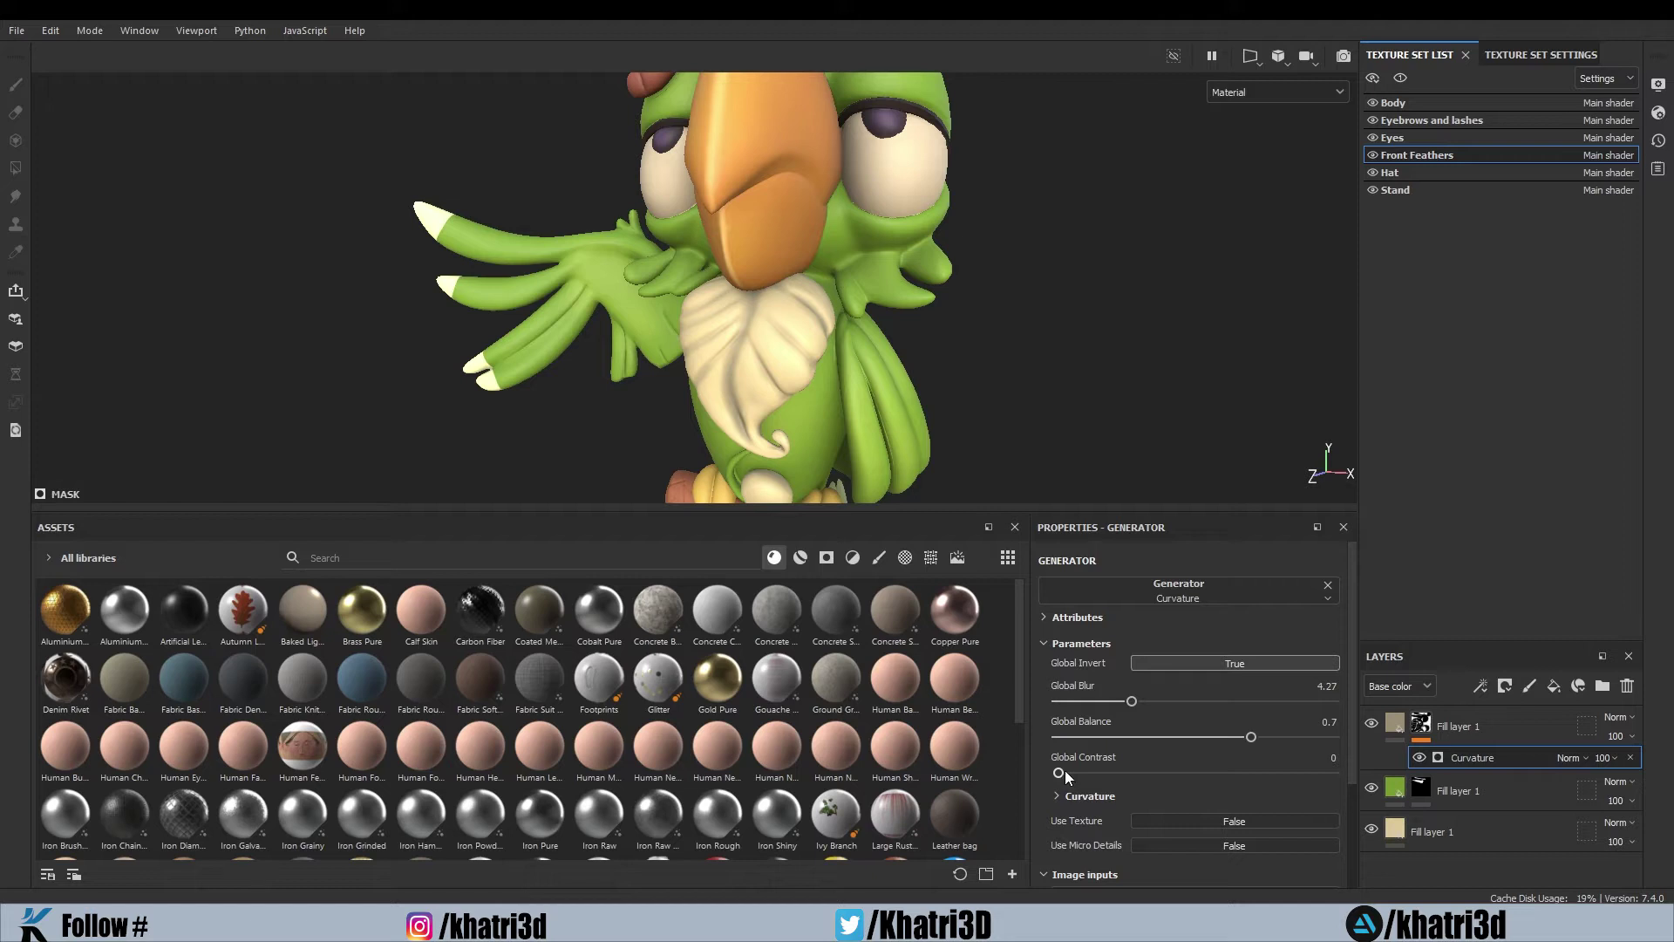
drag(1060, 769, 1090, 769)
scroll(959, 338, down, 2)
scroll(966, 337, up, 2)
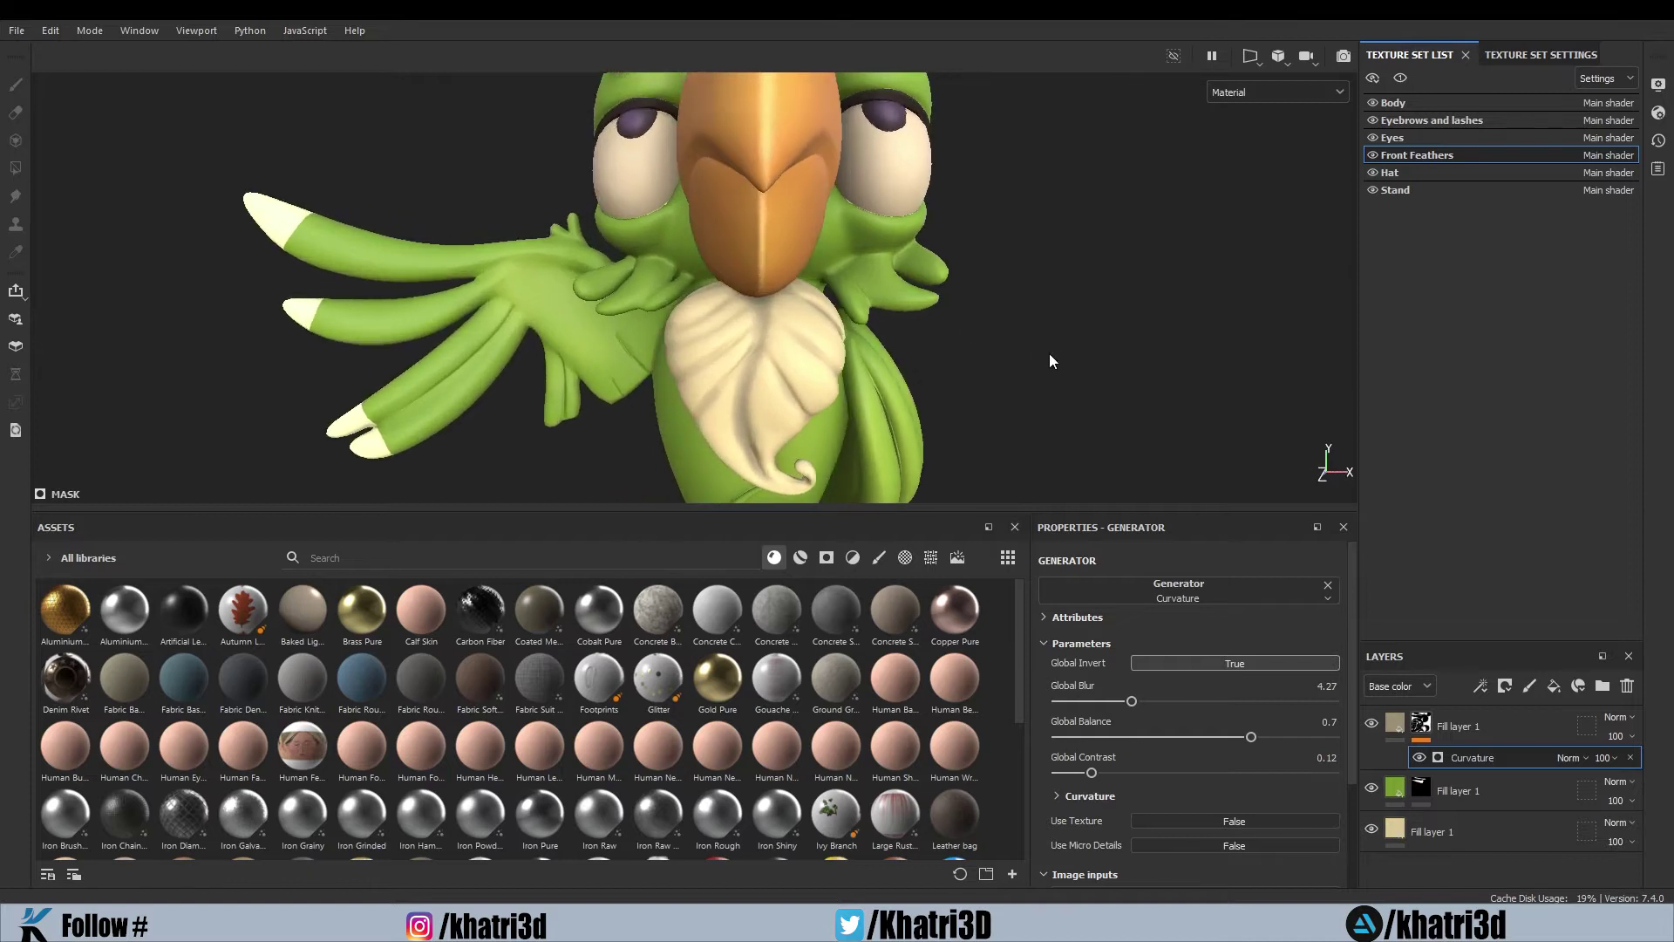
Change the top Front Feathers fill layer's base color to a reddish brown, 9A7B66, with hue 0.068 and saturation 0.337
scroll(1049, 353, up, 3)
middle_drag(1012, 421, 1078, 264)
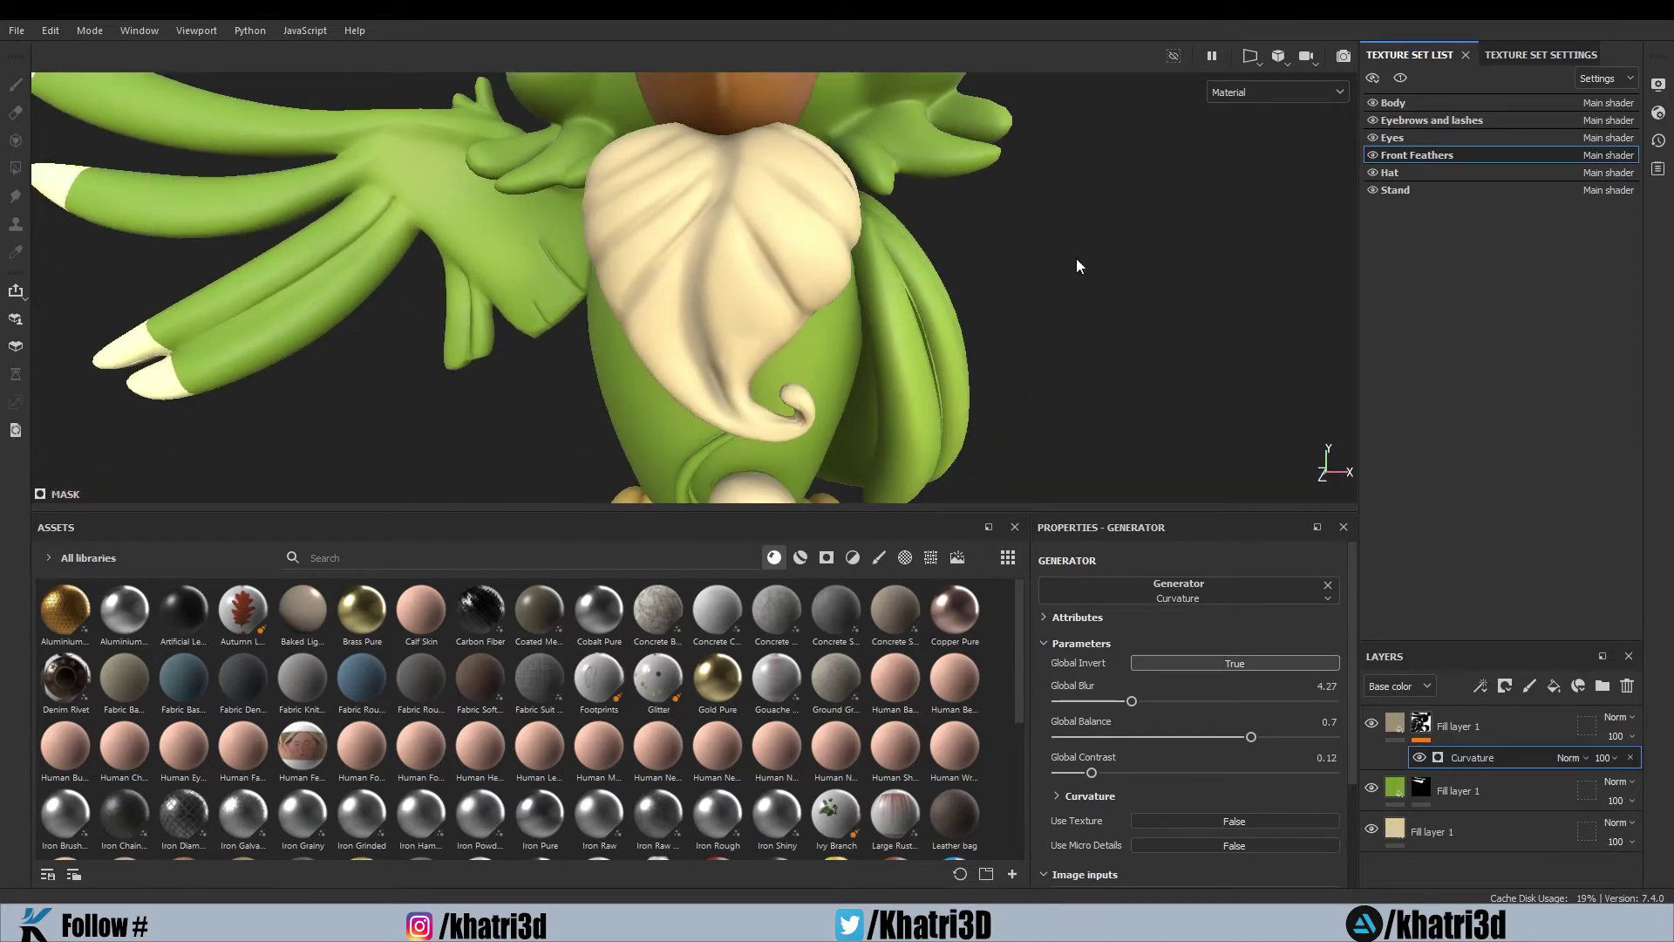
scroll(1122, 265, down, 3)
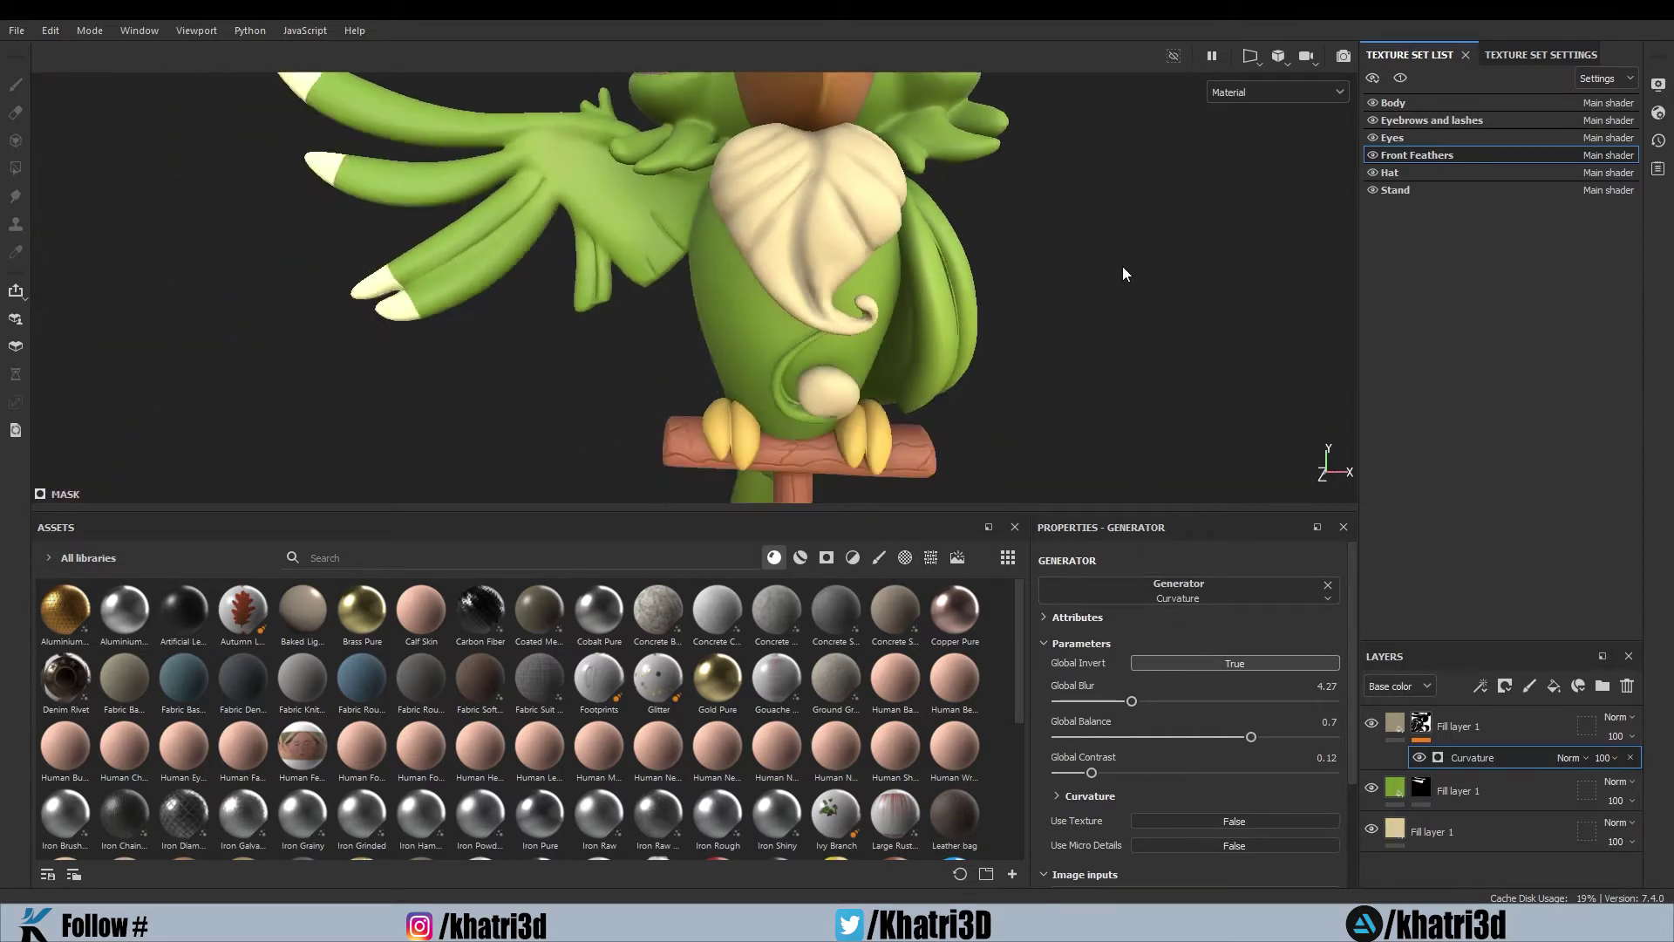
alt+drag(1122, 265, 907, 290)
scroll(1099, 227, down, 3)
scroll(872, 301, up, 5)
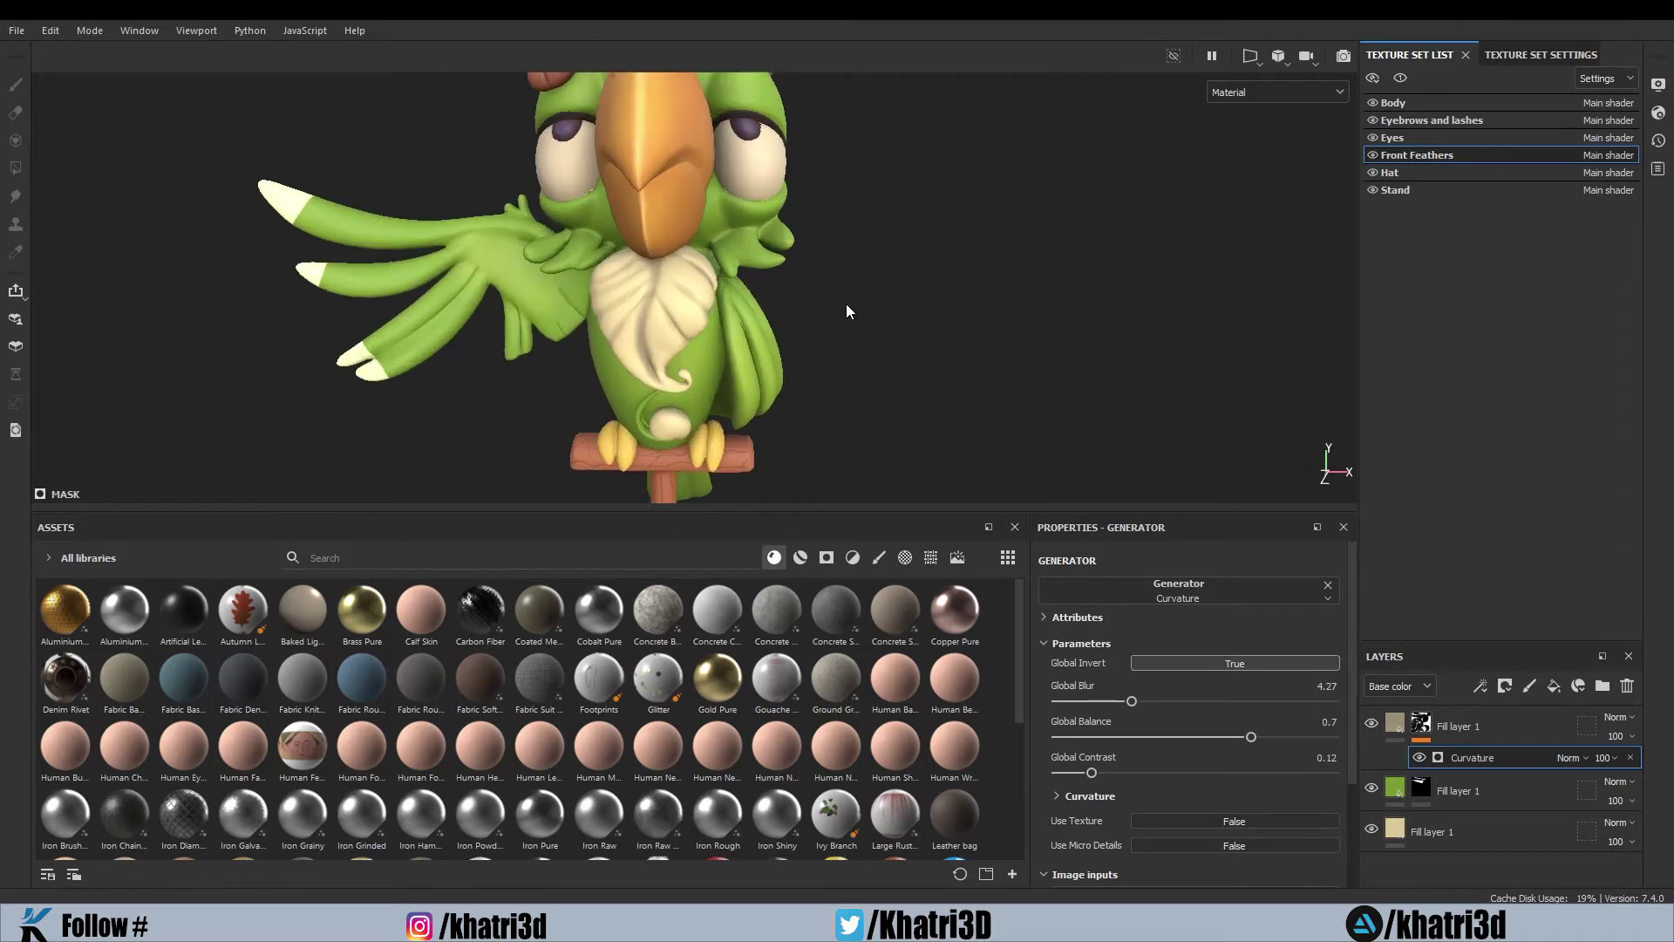
click(1395, 723)
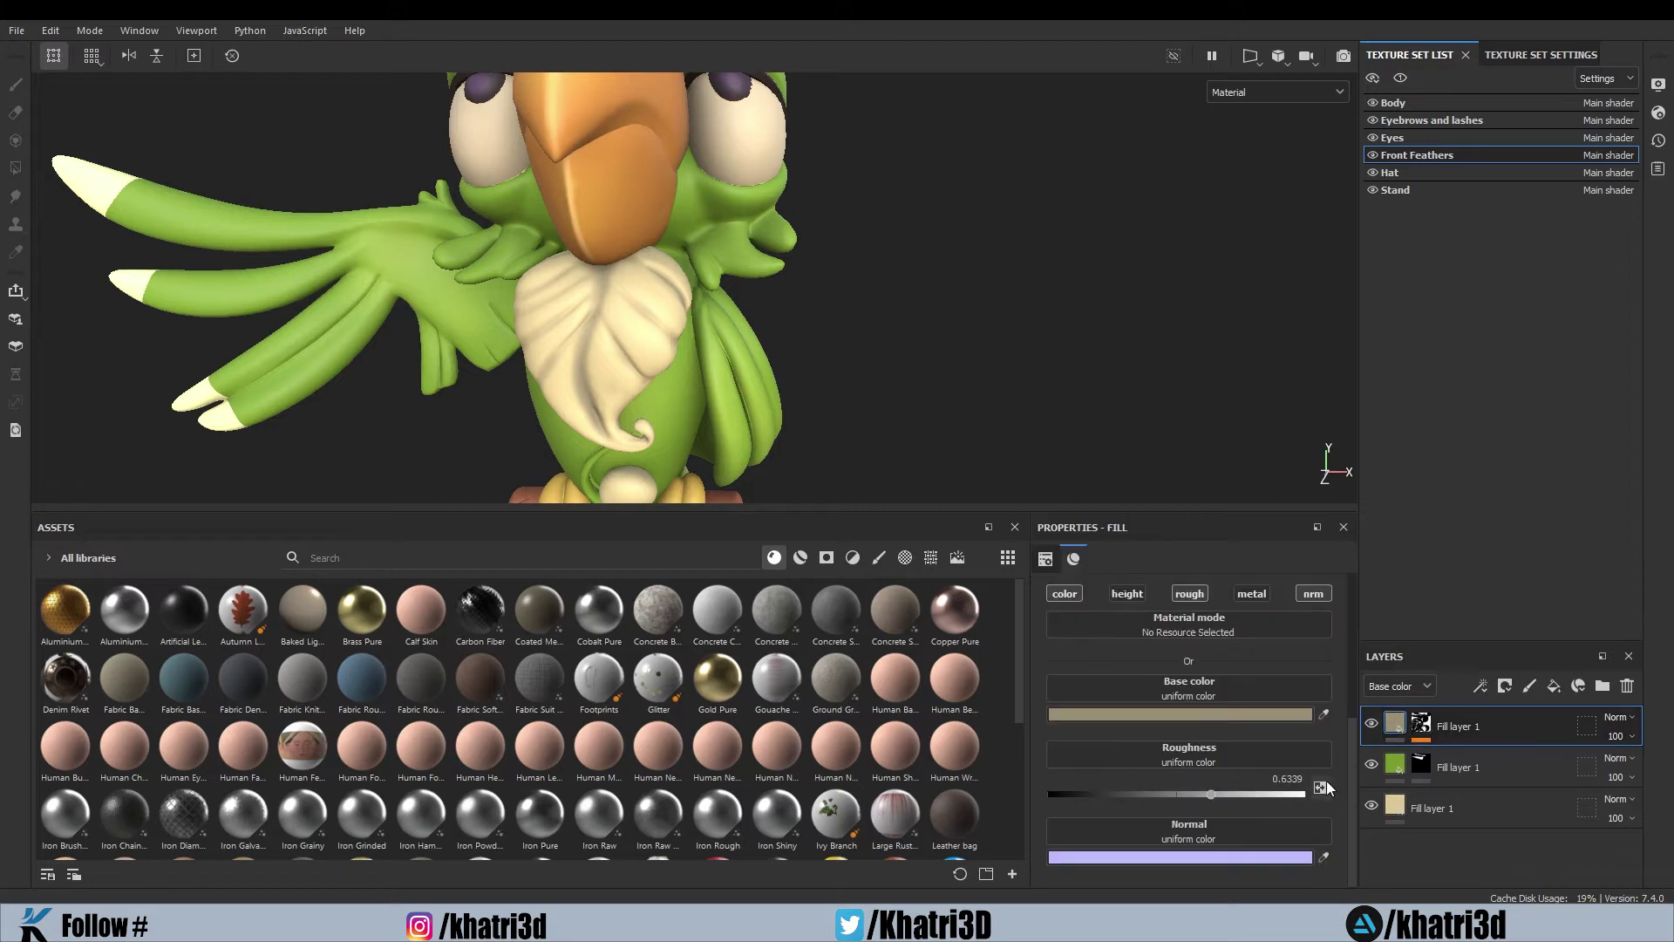
click(1259, 718)
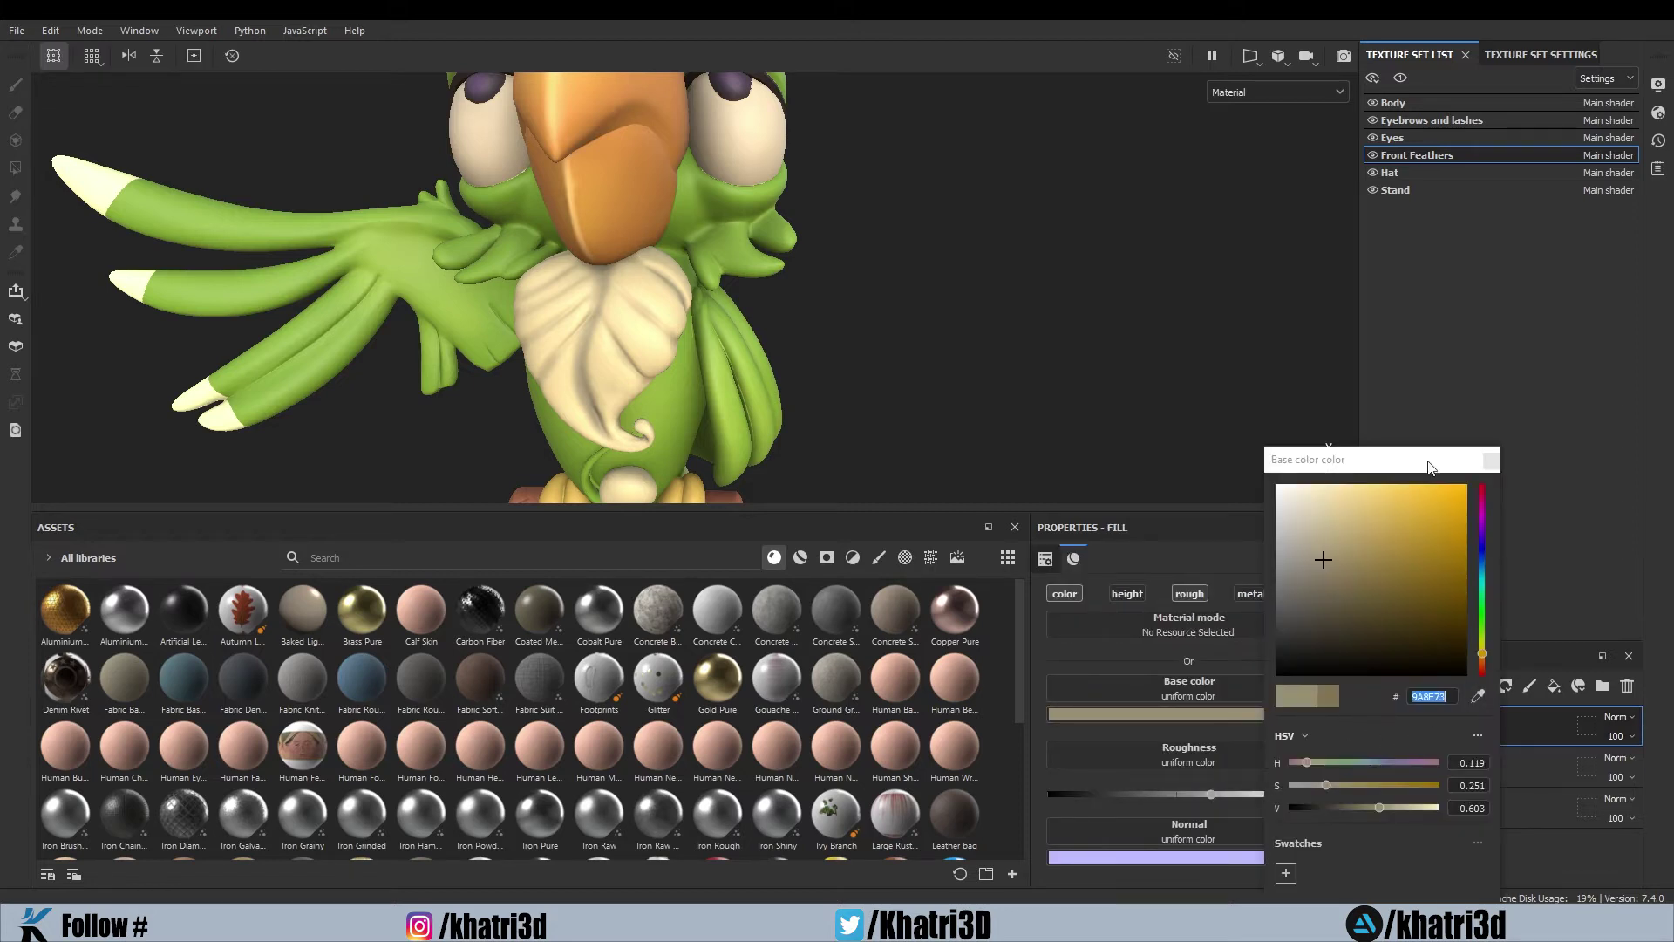
drag(1431, 466, 1202, 185)
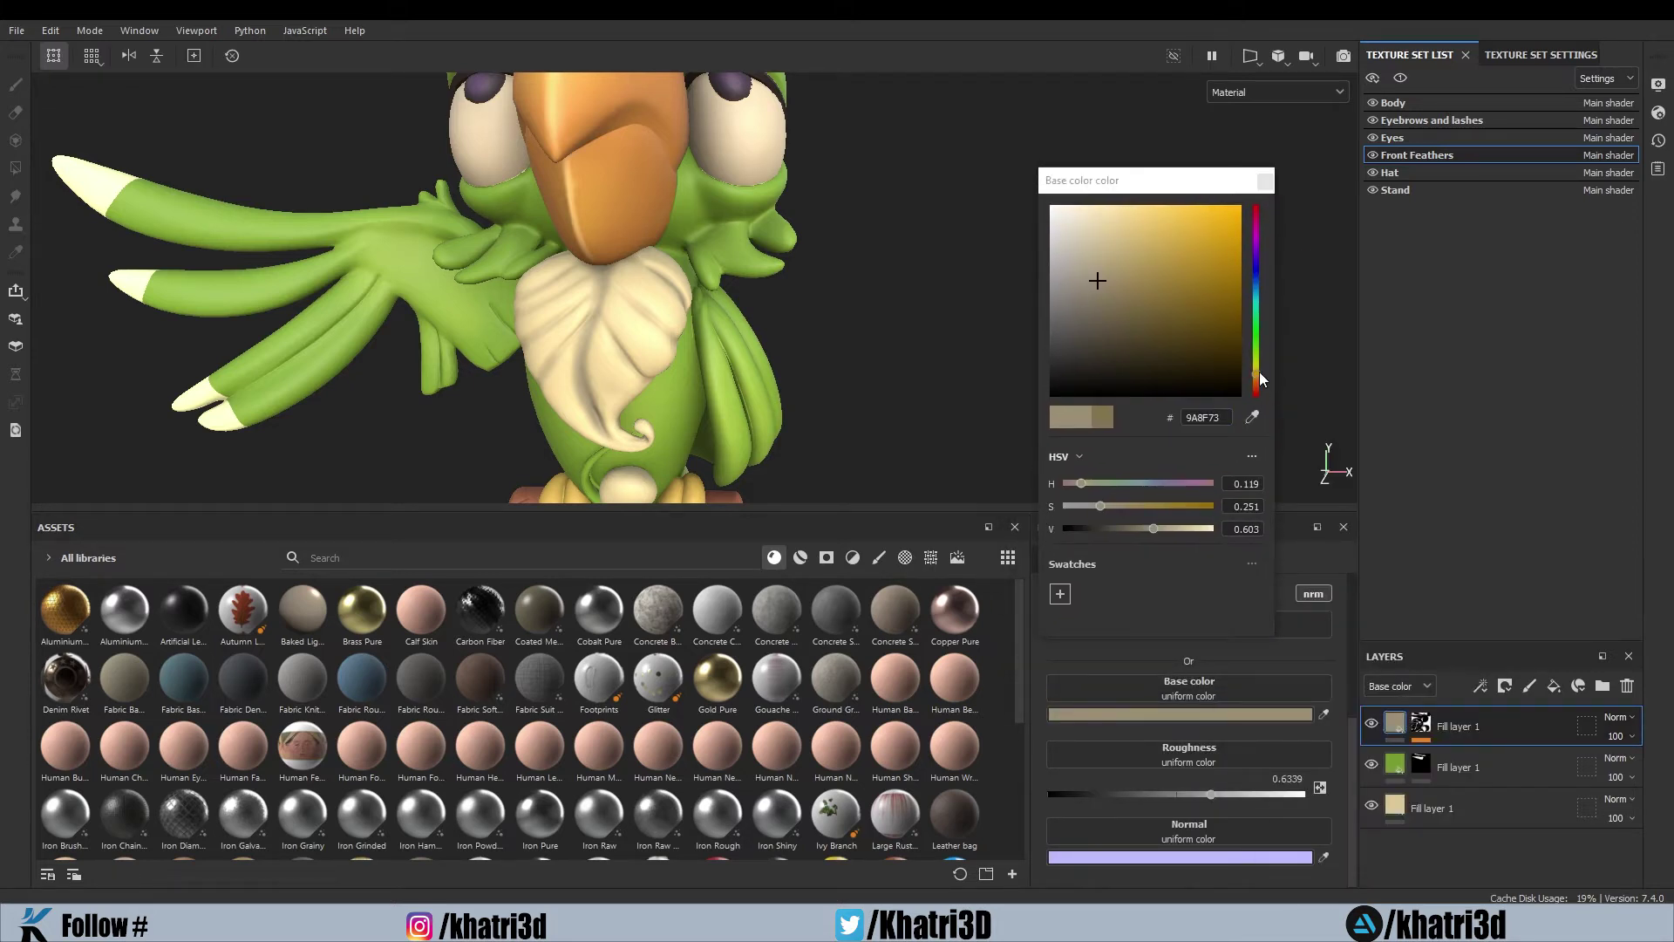
drag(1260, 372, 1258, 384)
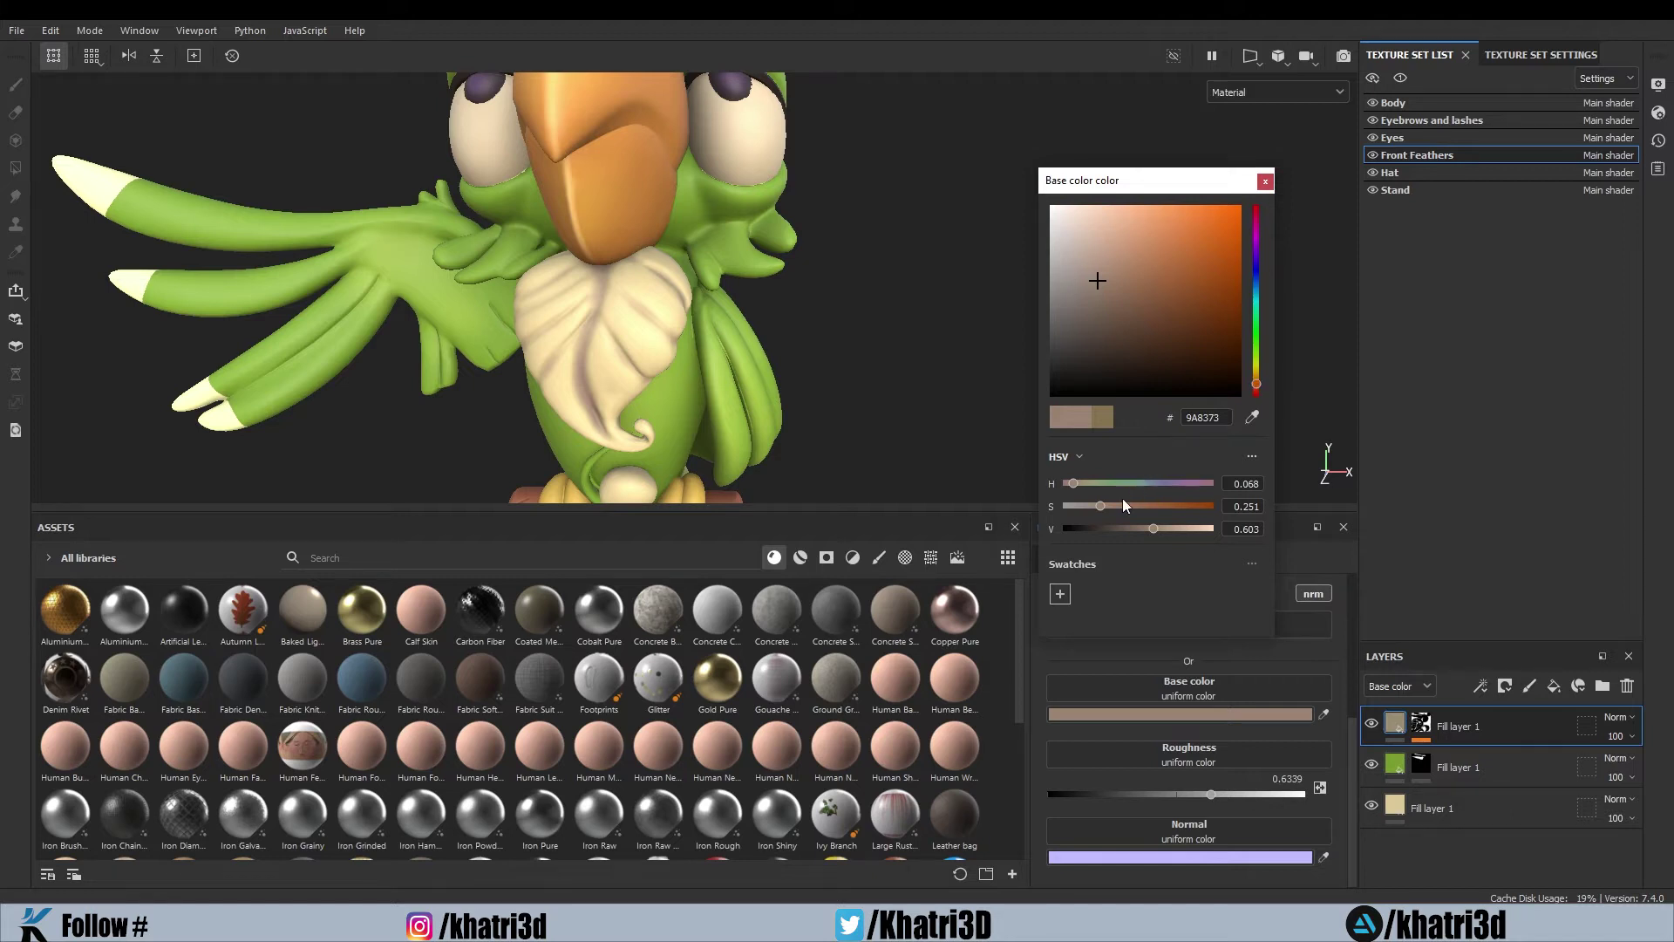
drag(1105, 510, 1114, 508)
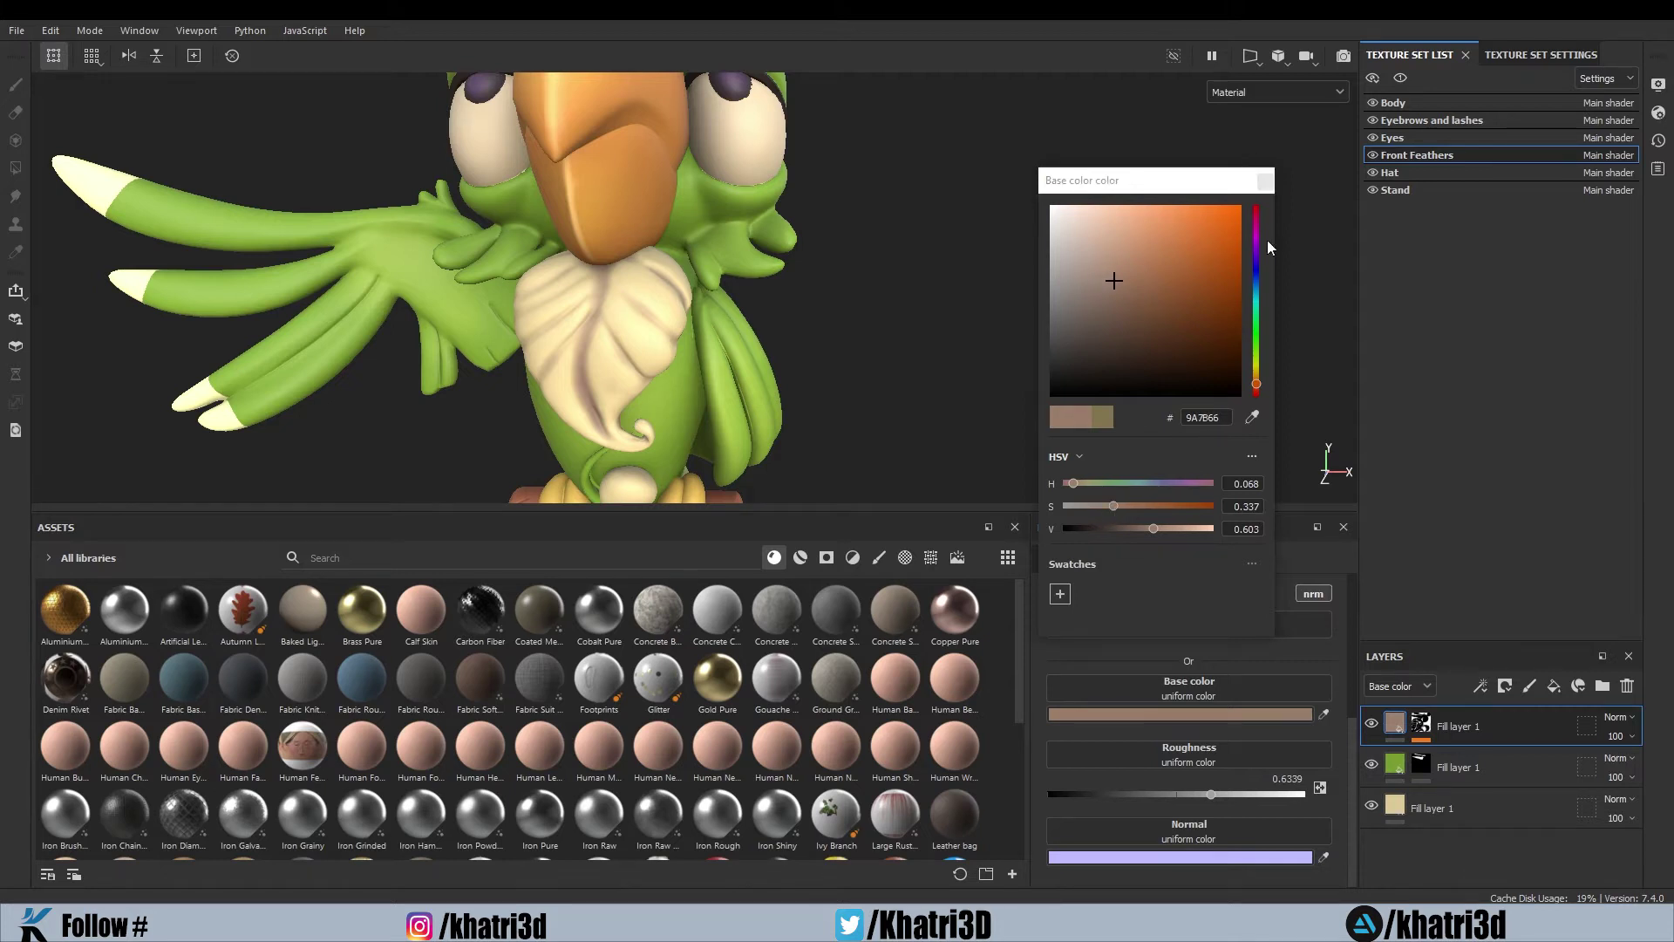
click(1264, 180)
Duplicate the top light green fill layer of the Body texture set and remove the copy's mask
alt+drag(1087, 215, 854, 395)
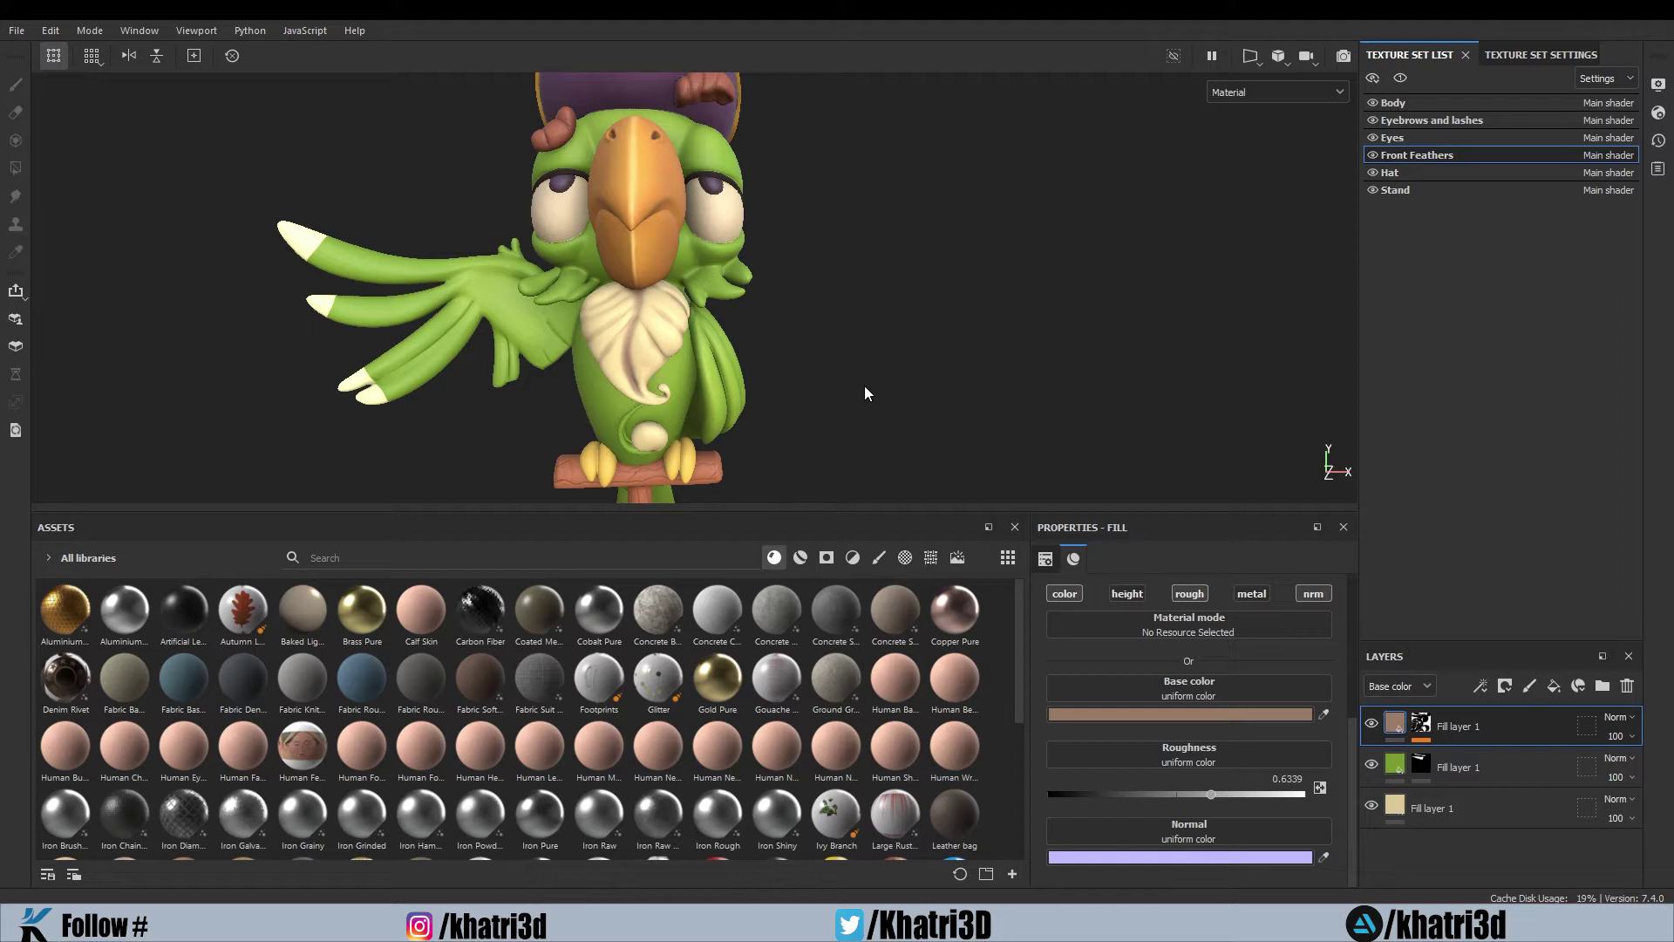
alt+right_drag(863, 399, 866, 429)
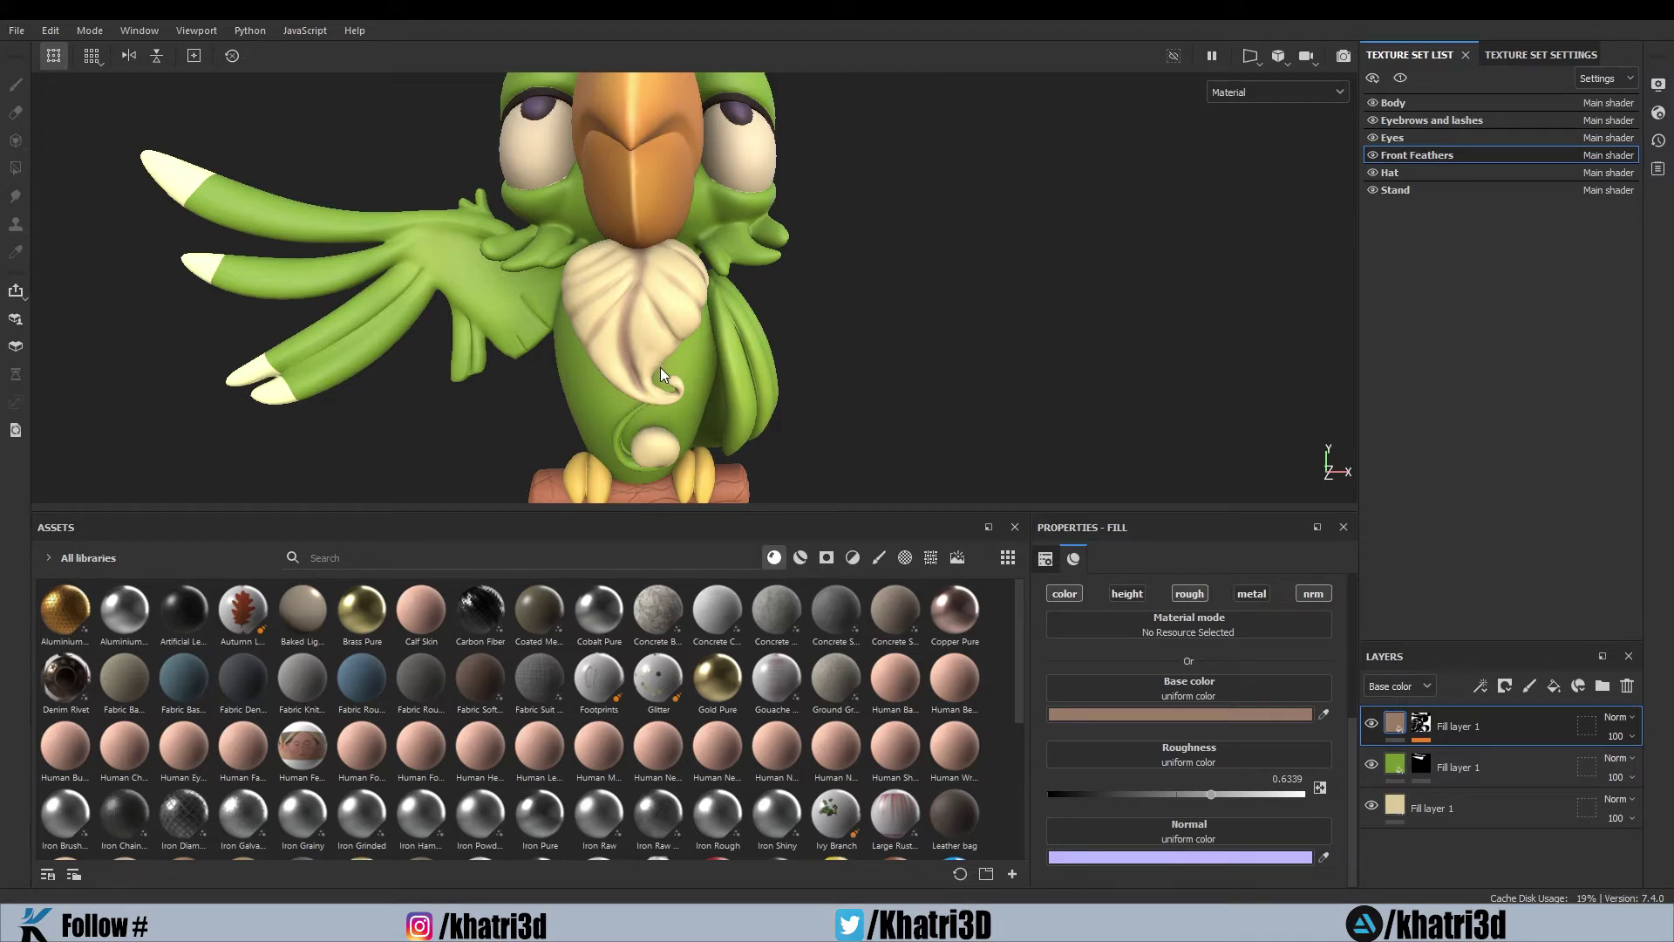
alt+drag(729, 398, 731, 431)
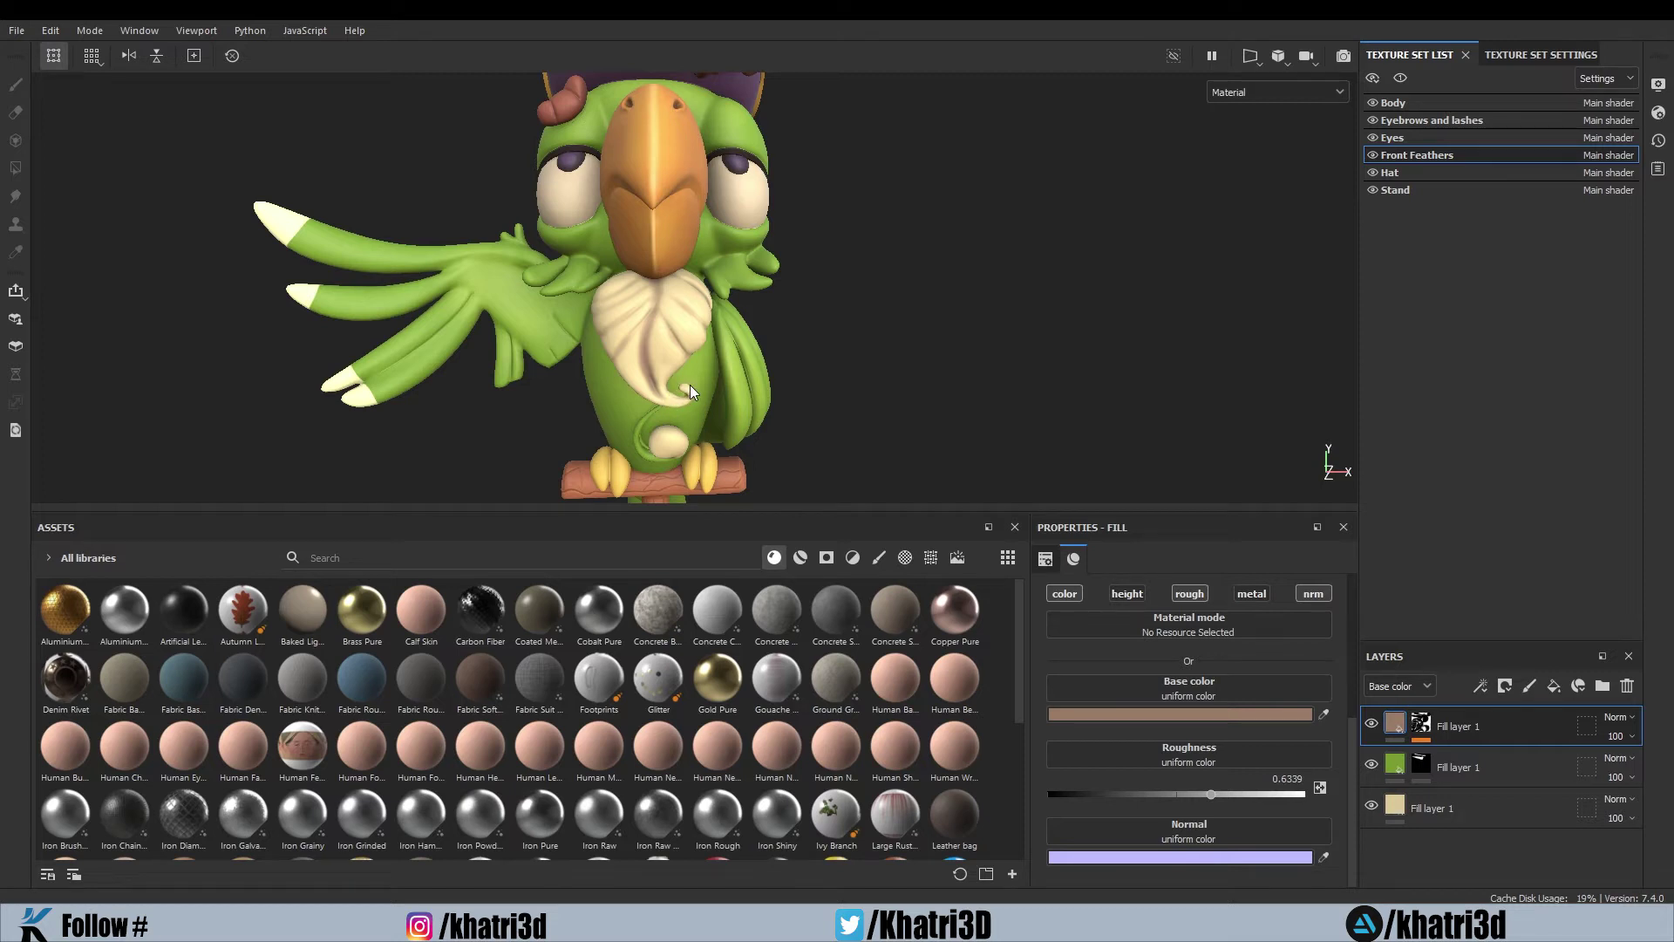
click(1394, 104)
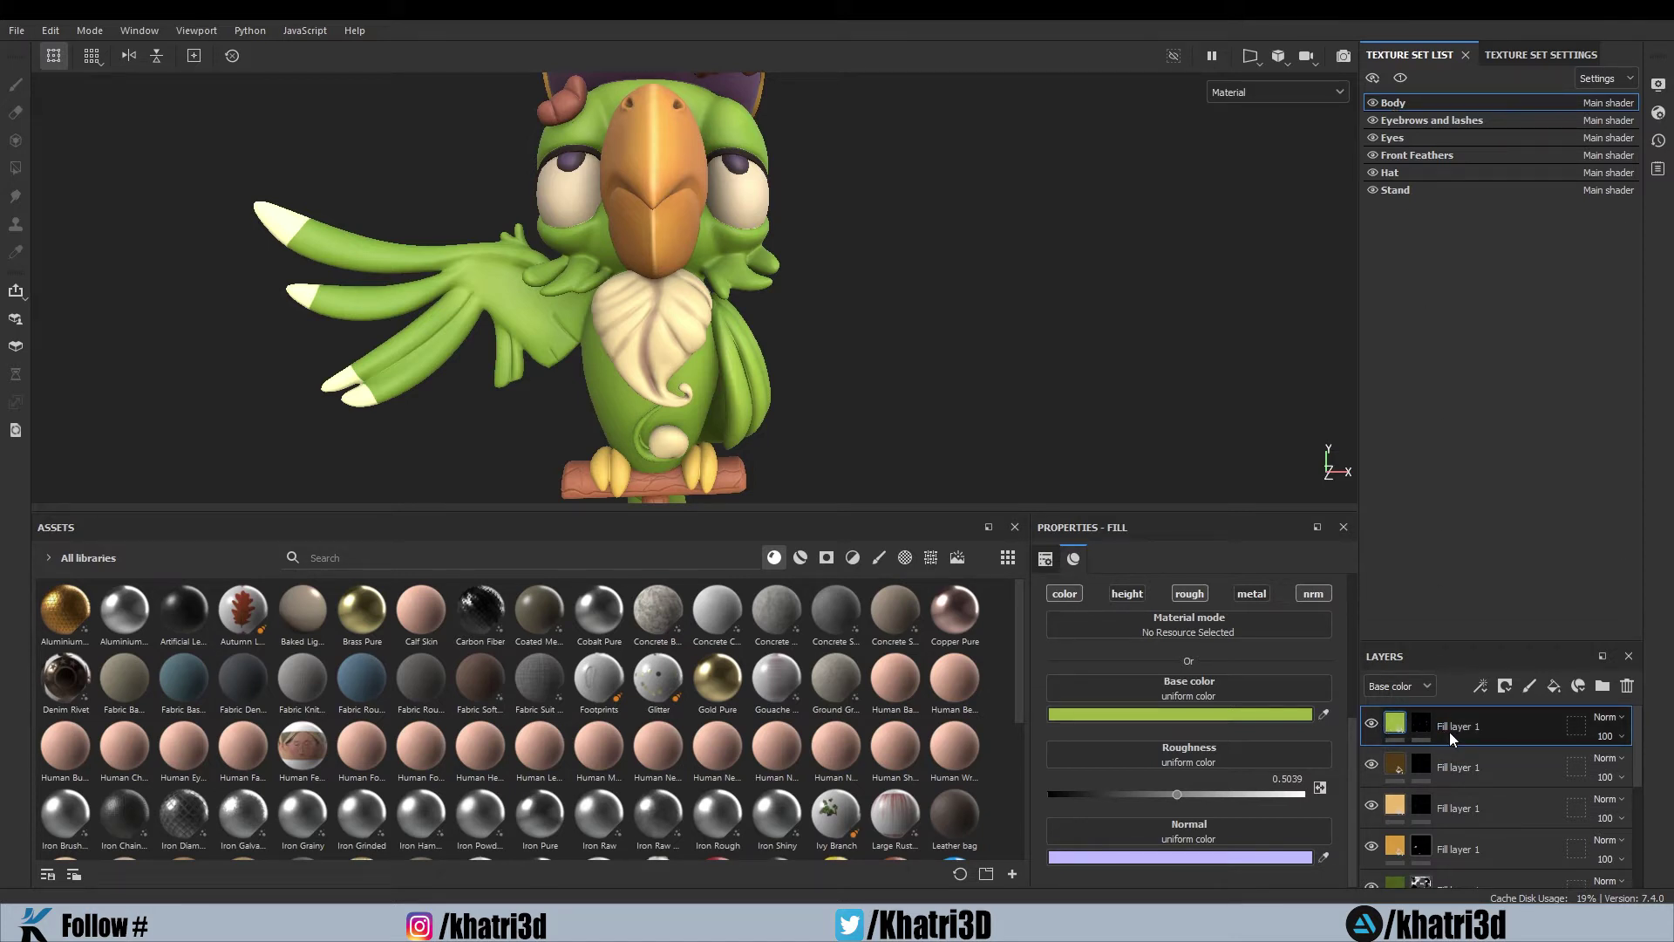
key(ctrl+d)
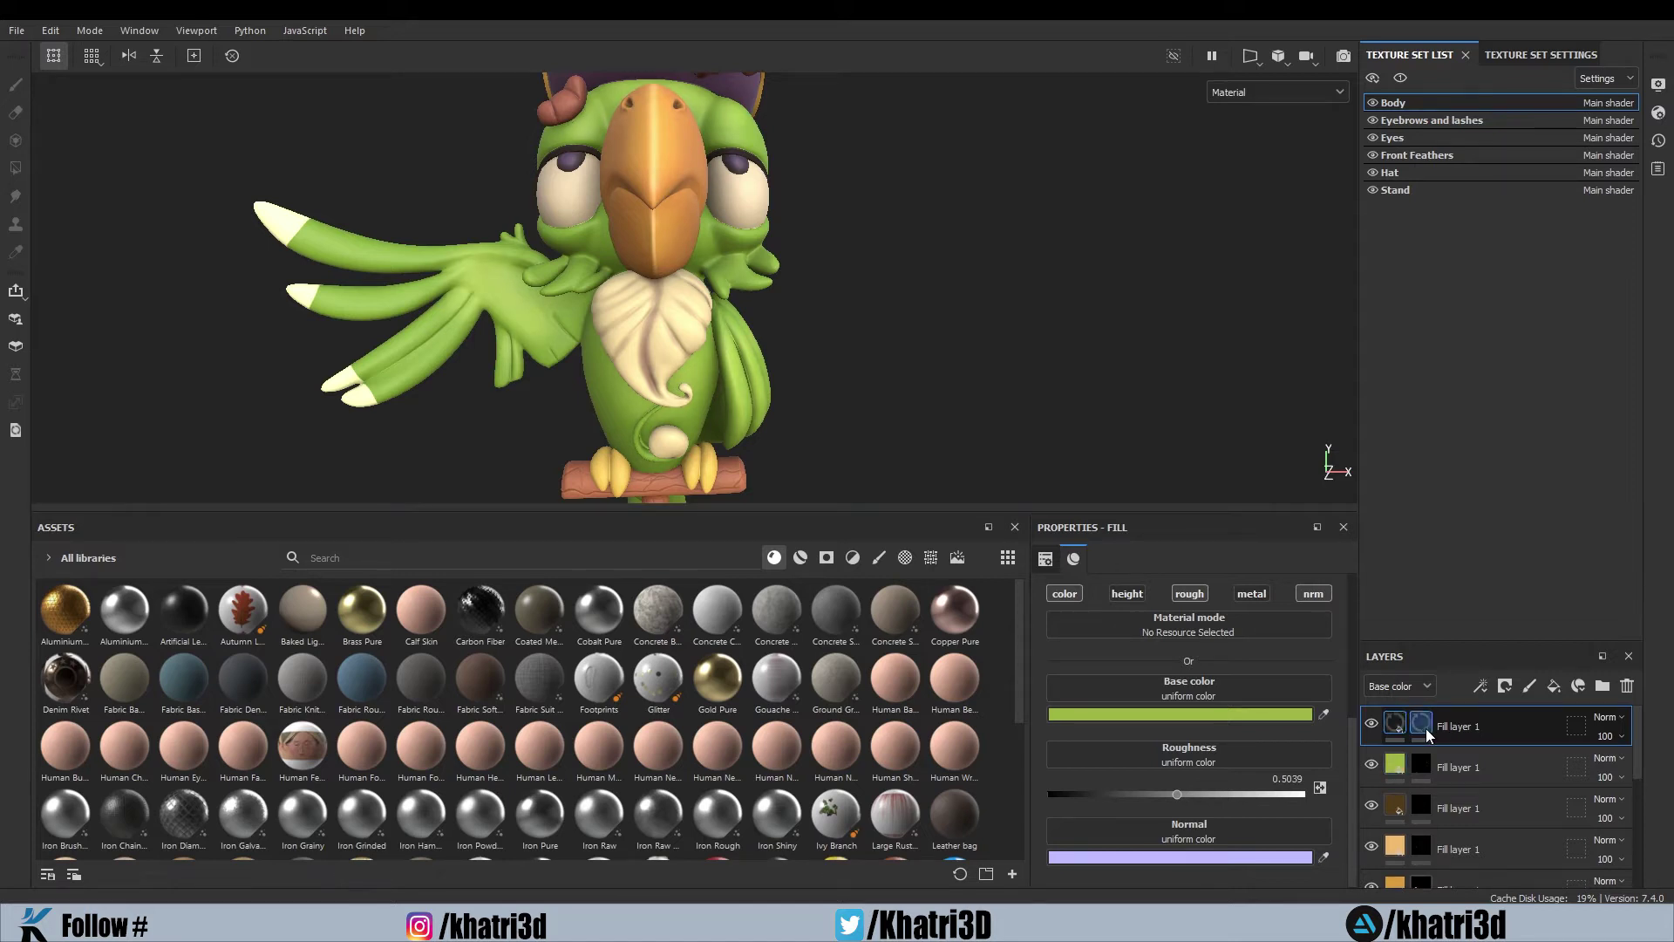
click(1421, 724)
right_click(1426, 730)
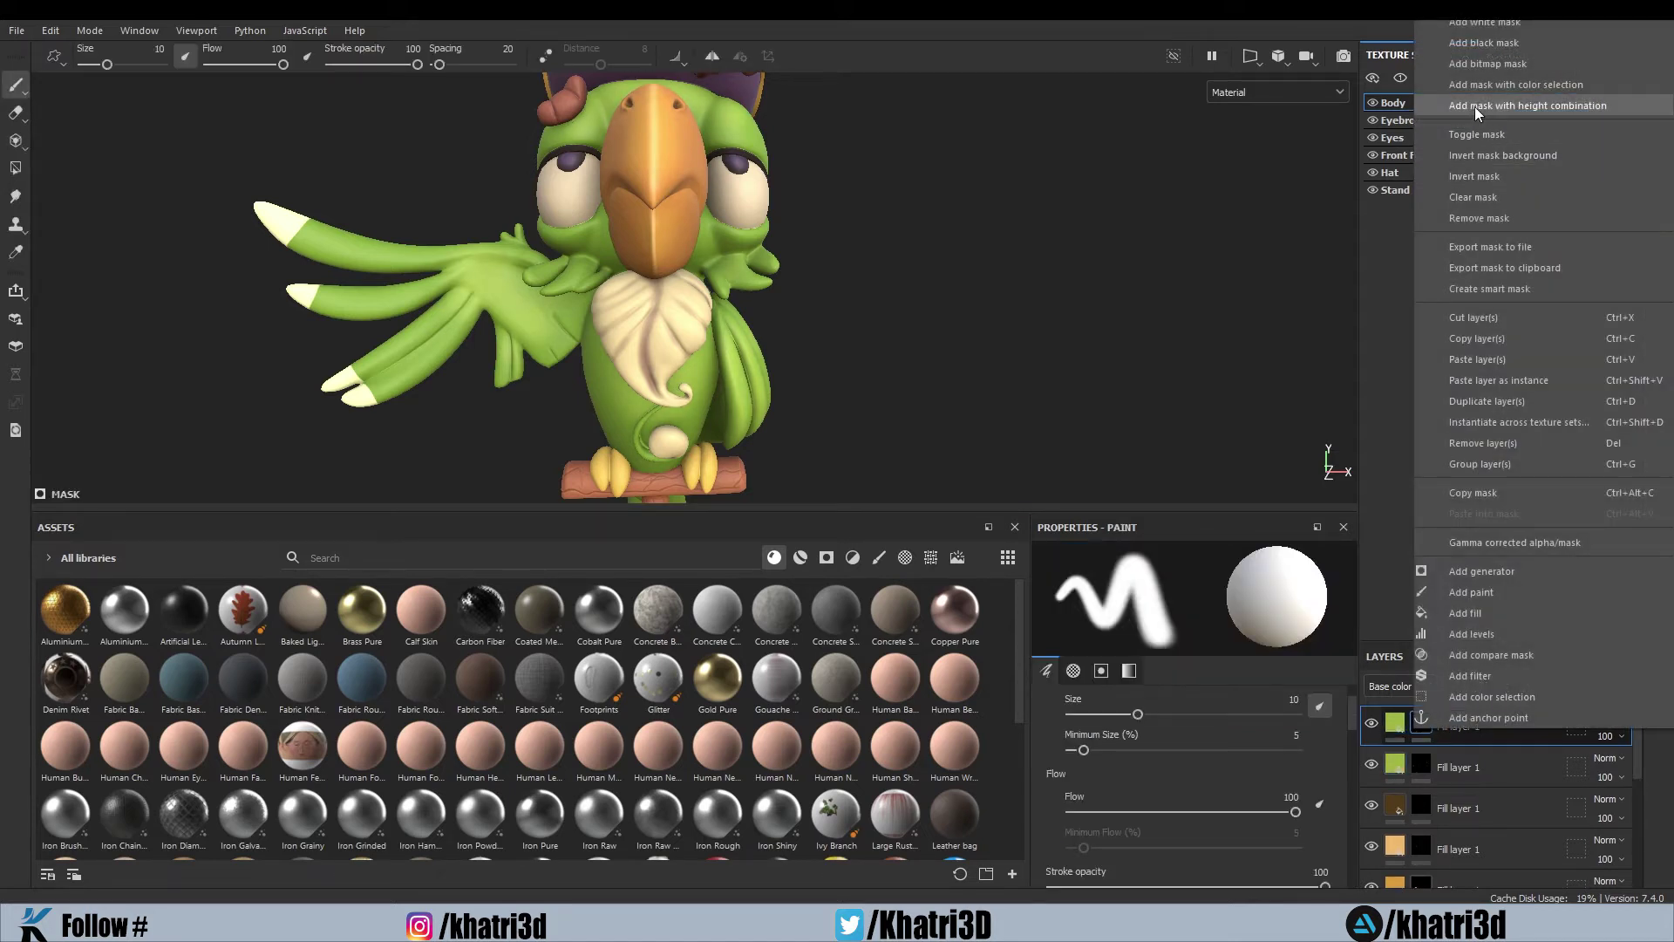
click(1493, 213)
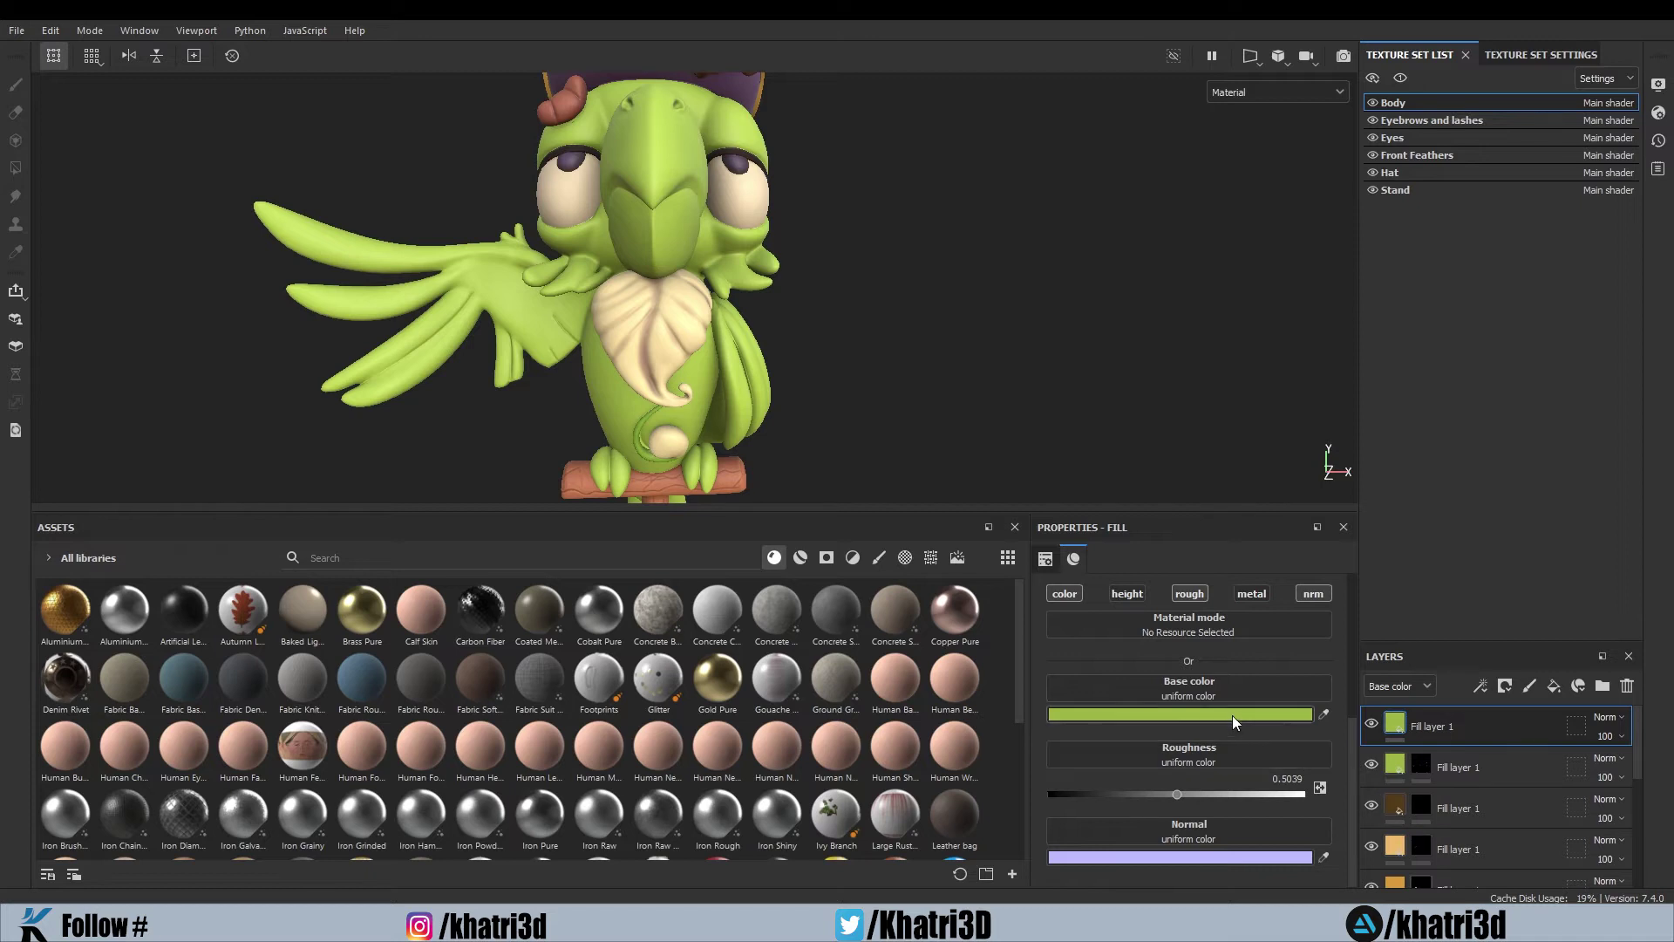
Set the copied Body fill layer's base color to a pale yellowish green, BDBE77, and close the color picker
click(1232, 715)
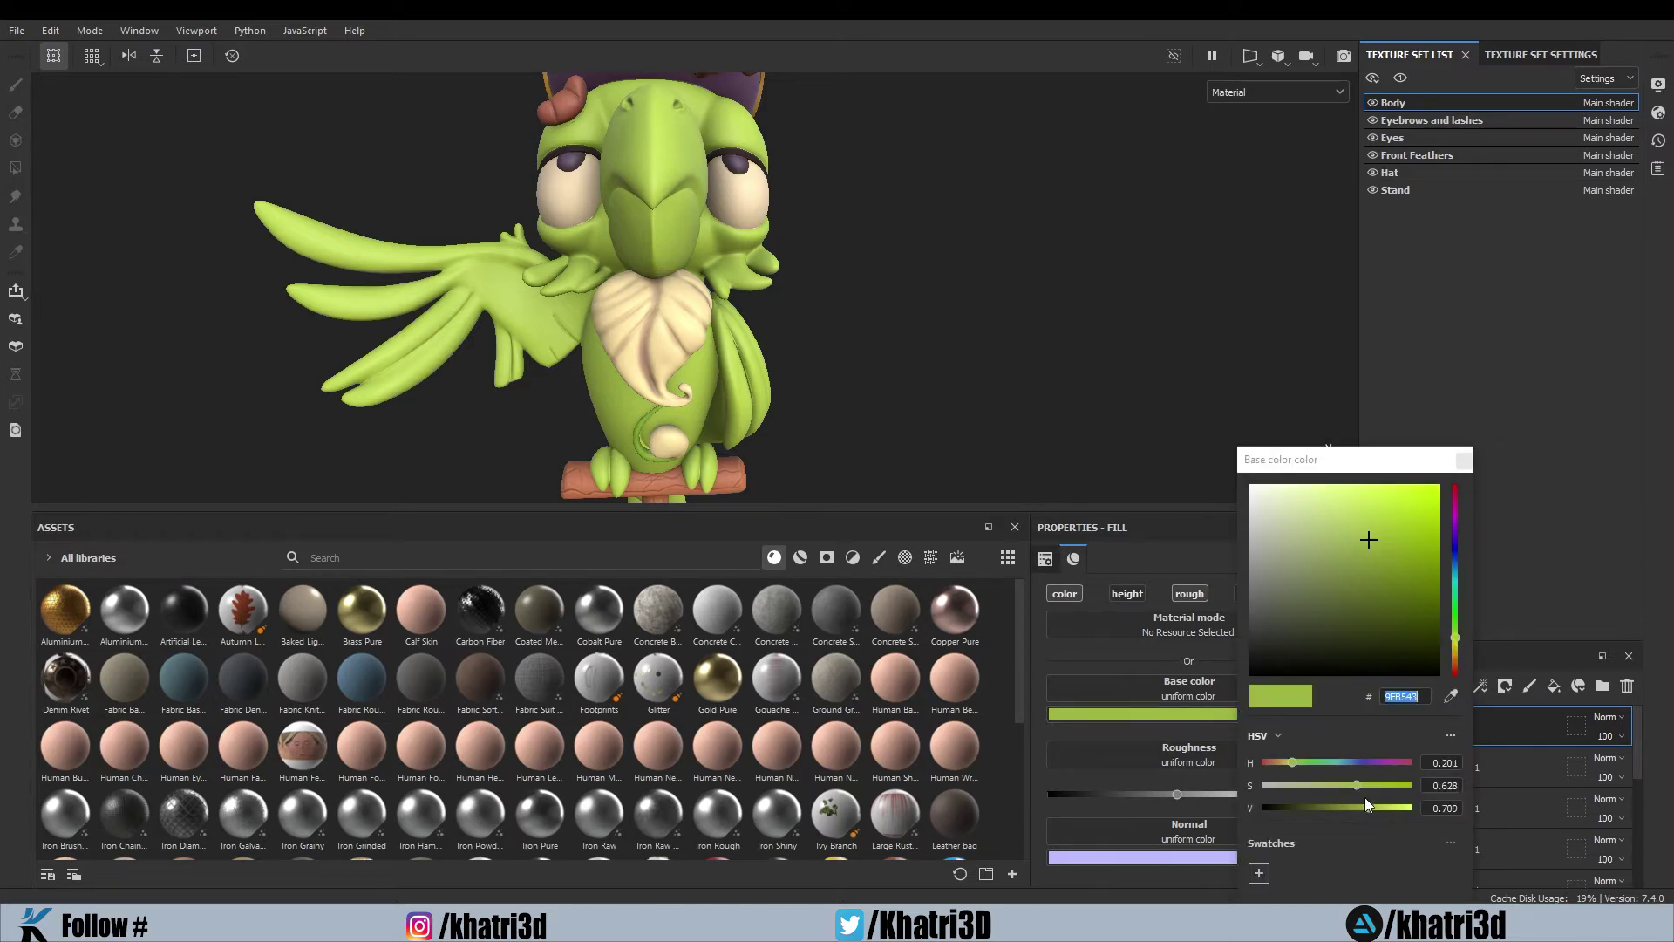
drag(1369, 809, 1333, 788)
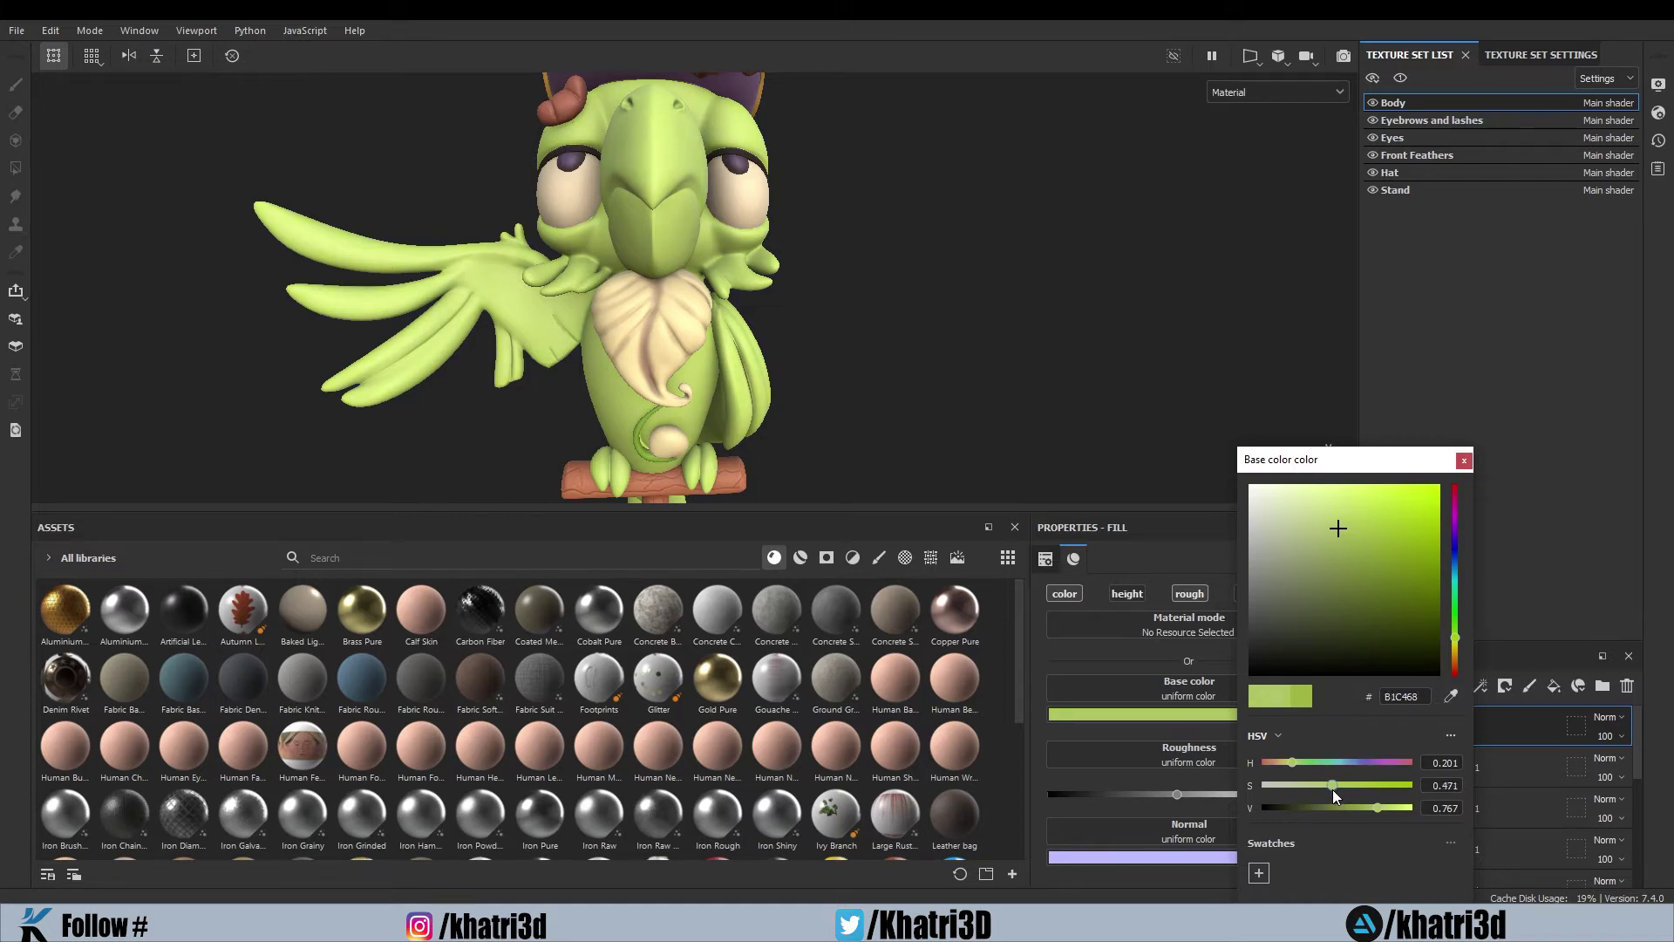
click(1456, 640)
drag(1336, 783, 1374, 808)
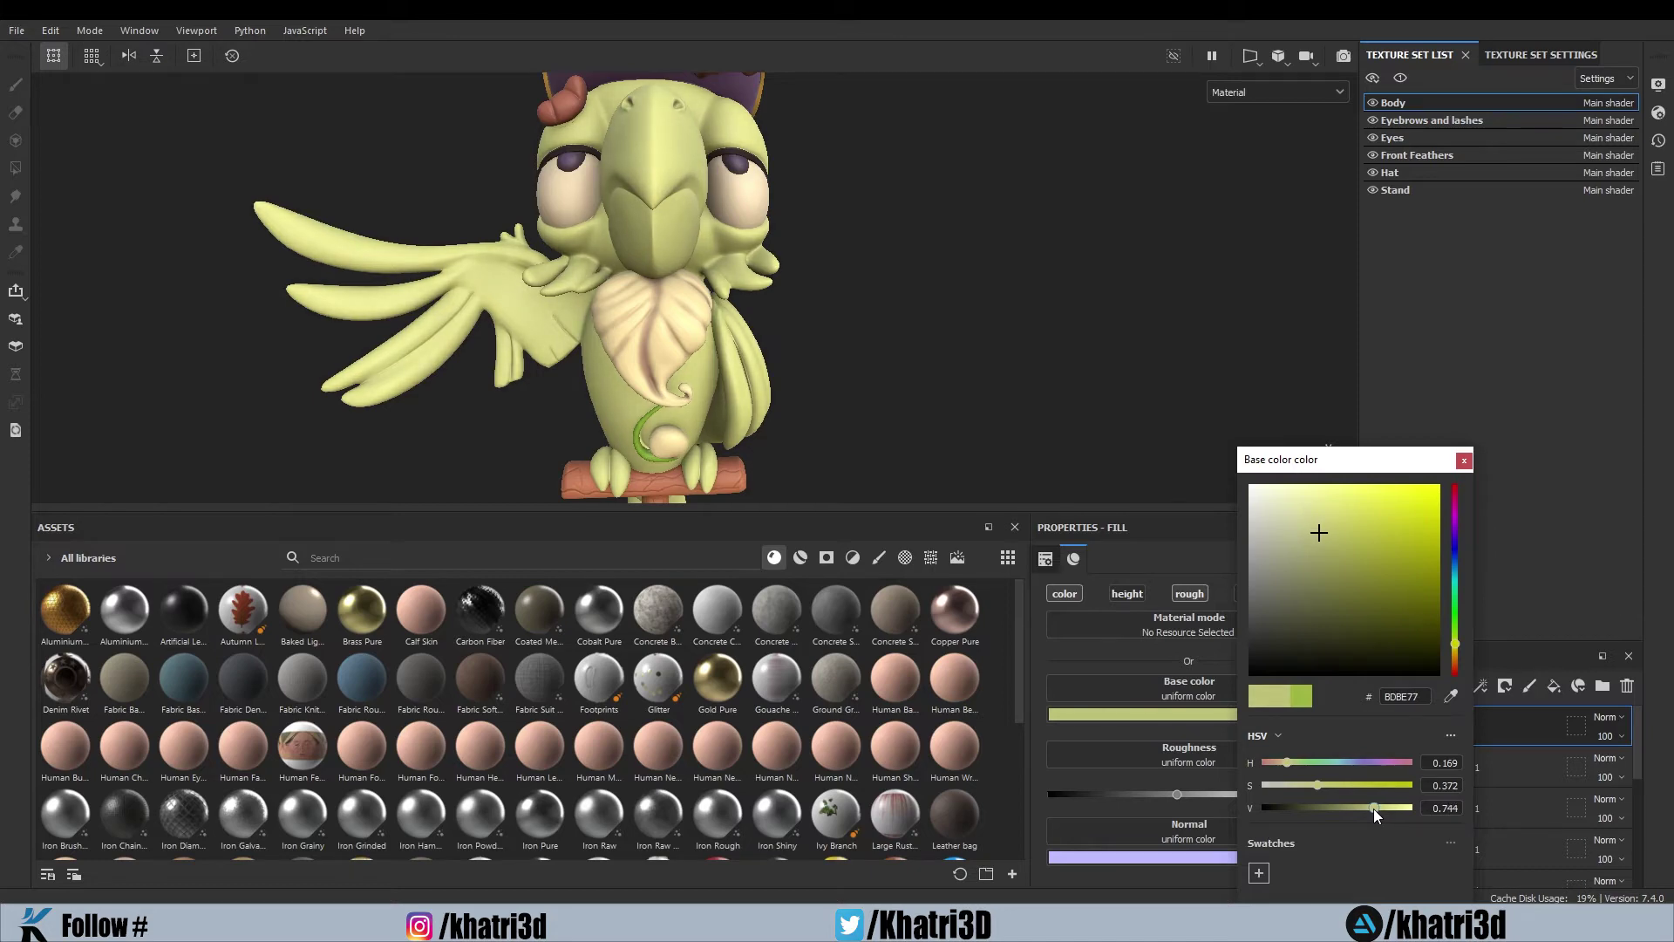
click(1464, 460)
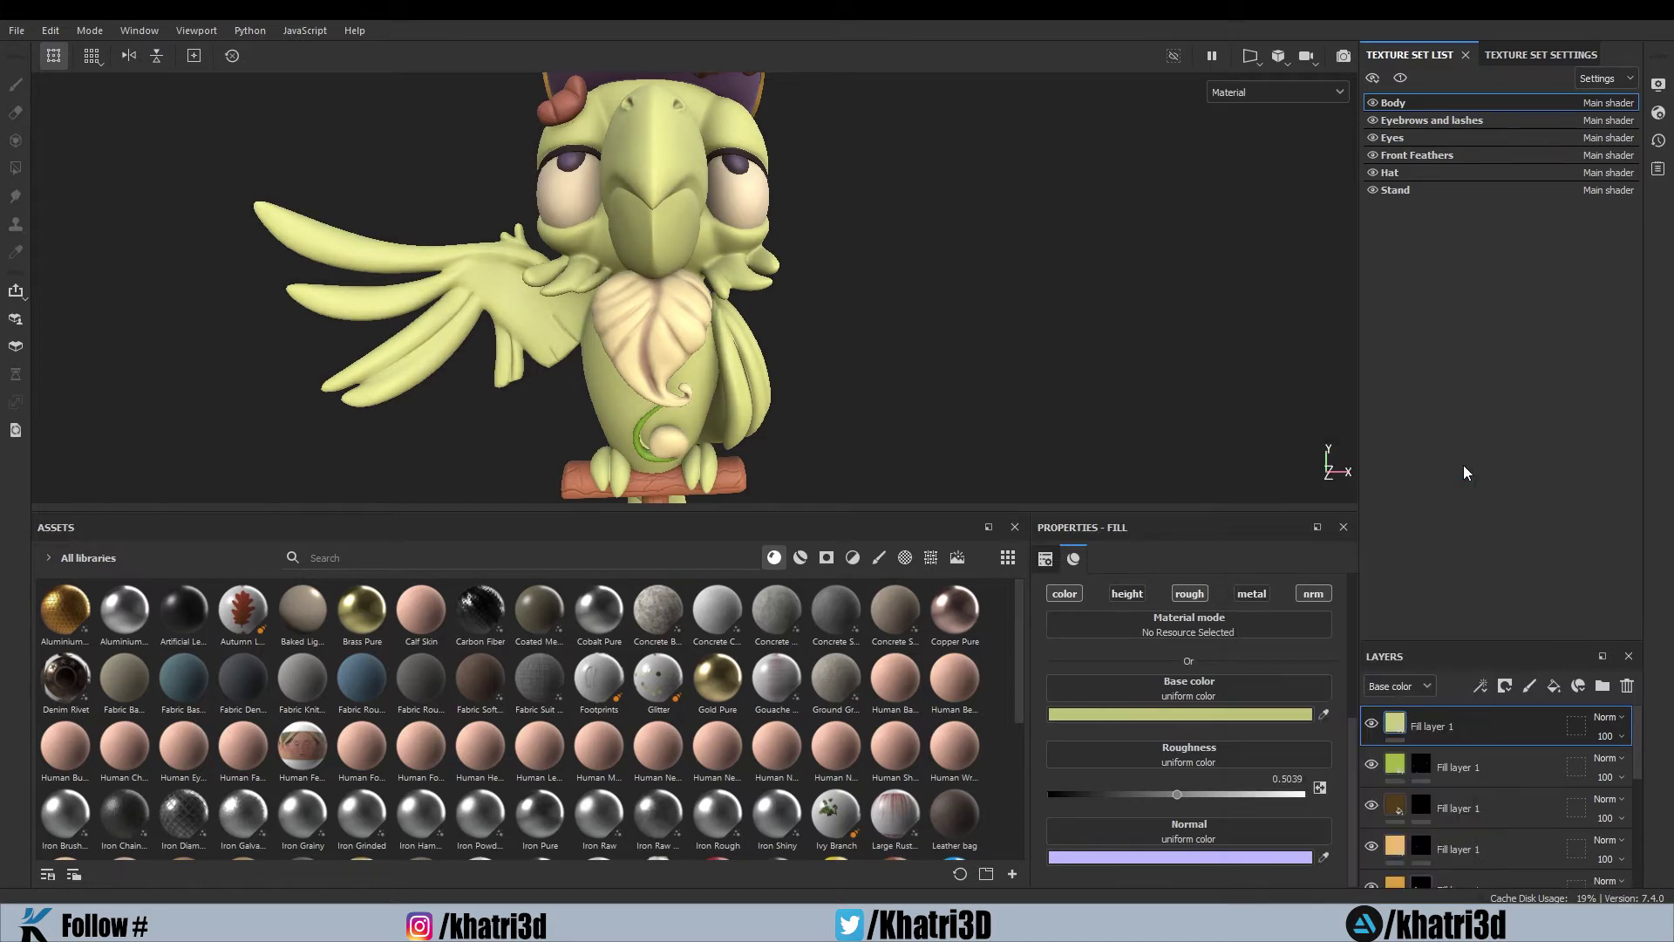
Add a black mask to the pale green Body fill layer and enlarge the mask brush to 17.36
right_click(1438, 720)
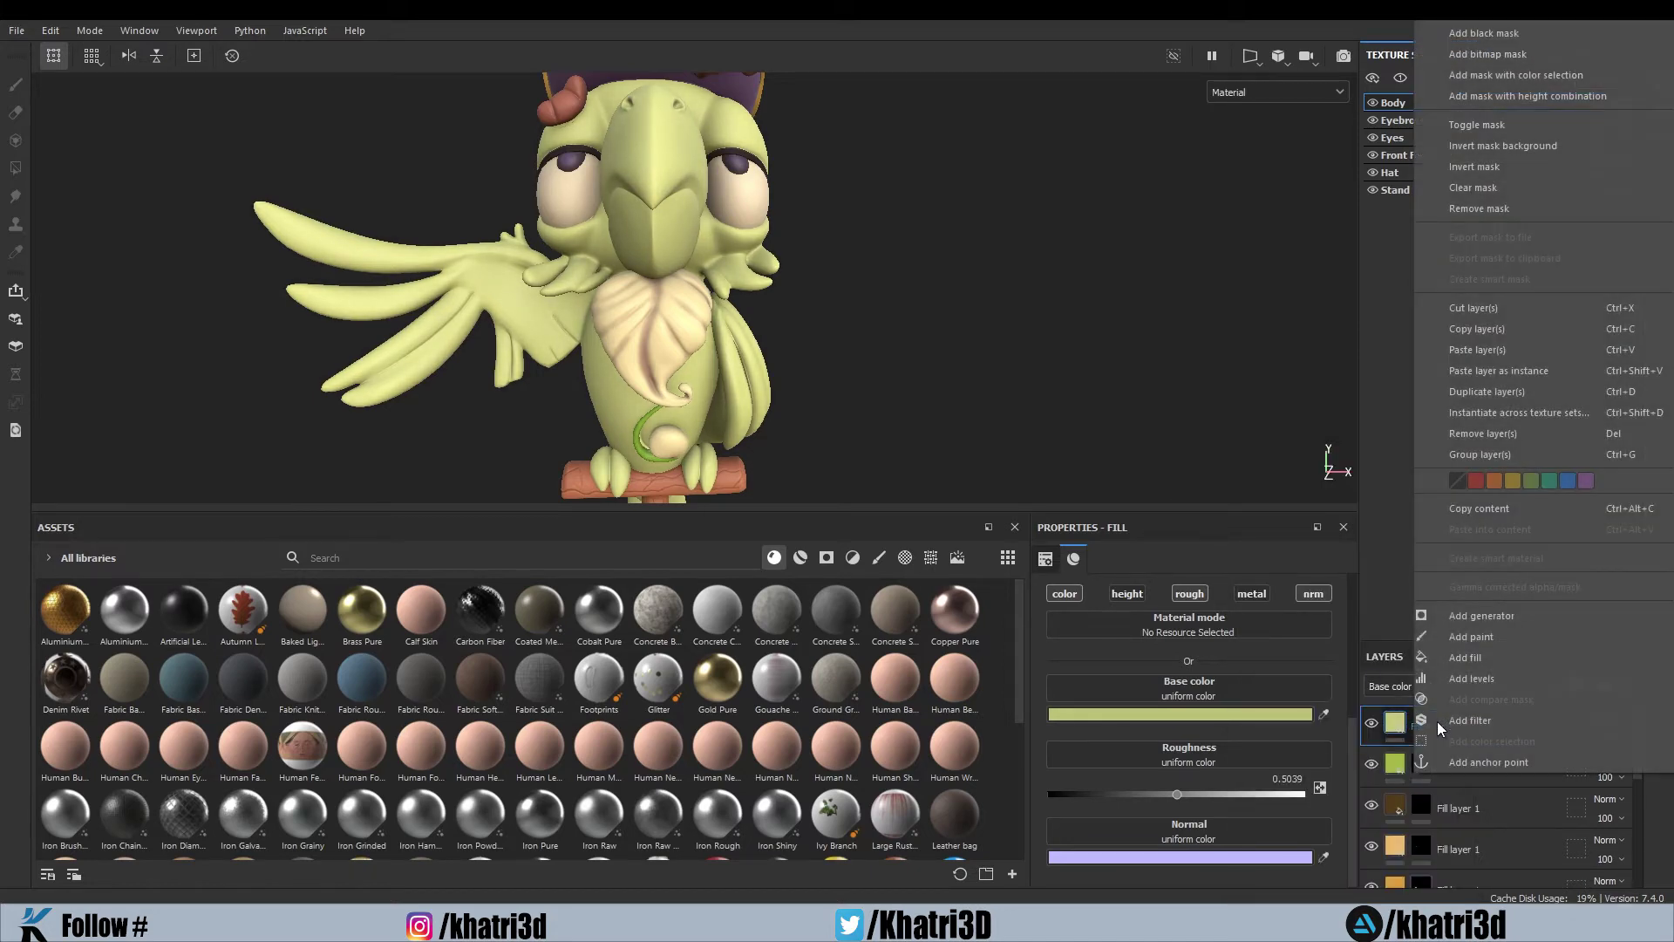
click(1490, 34)
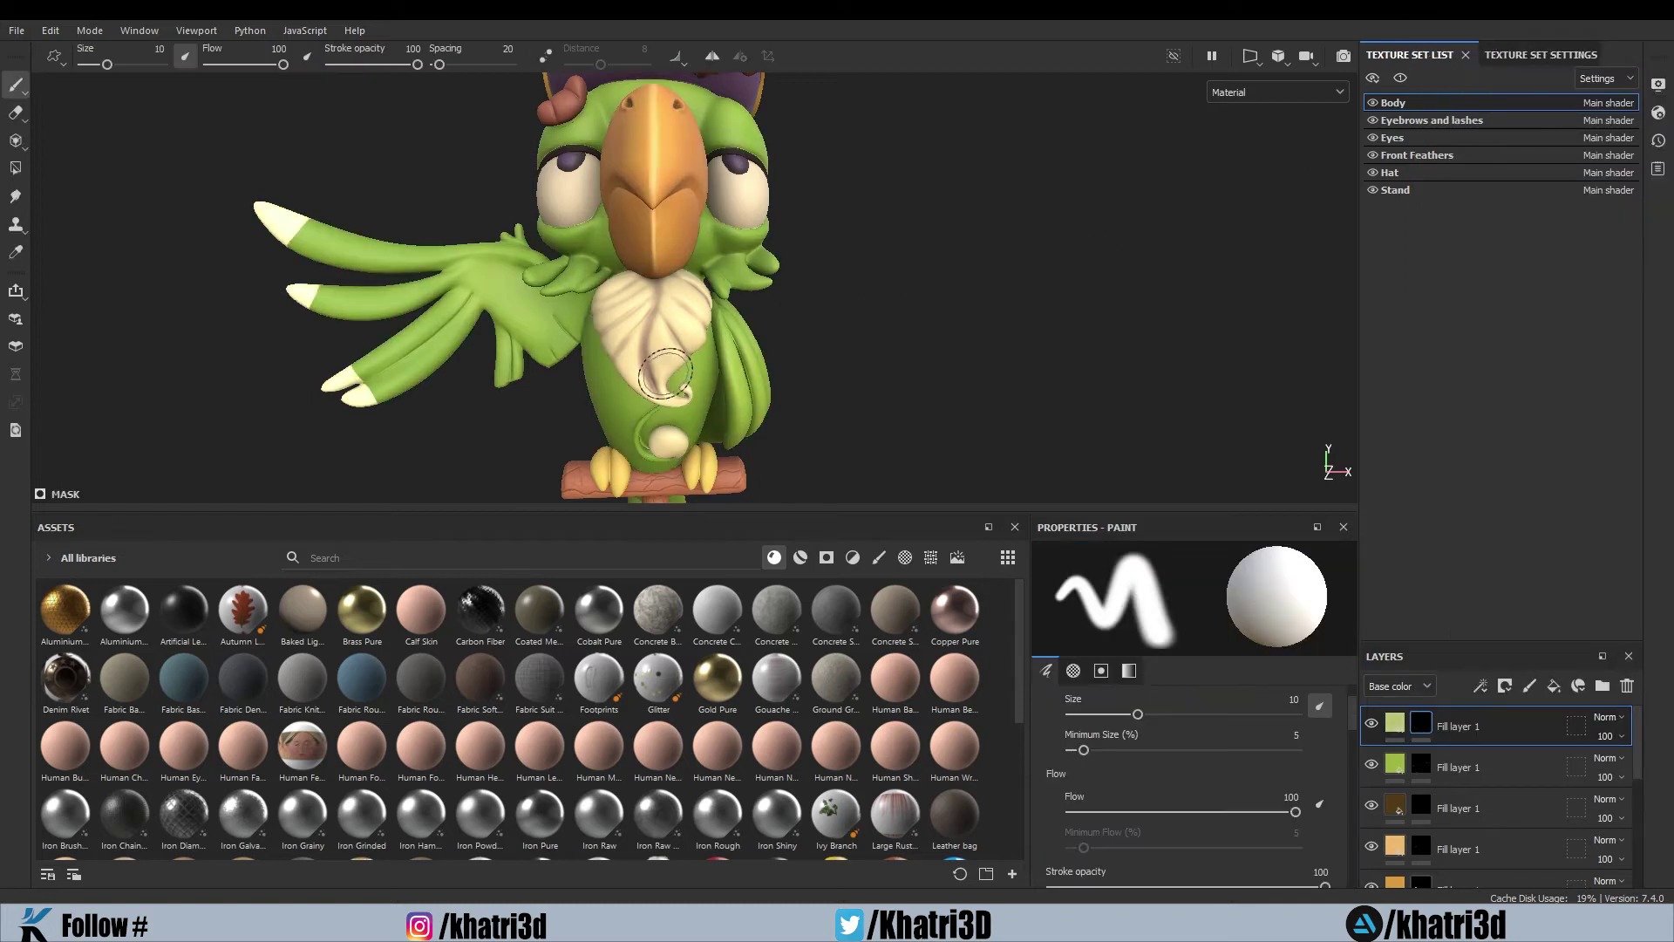
ctrl+right_drag(664, 375, 662, 362)
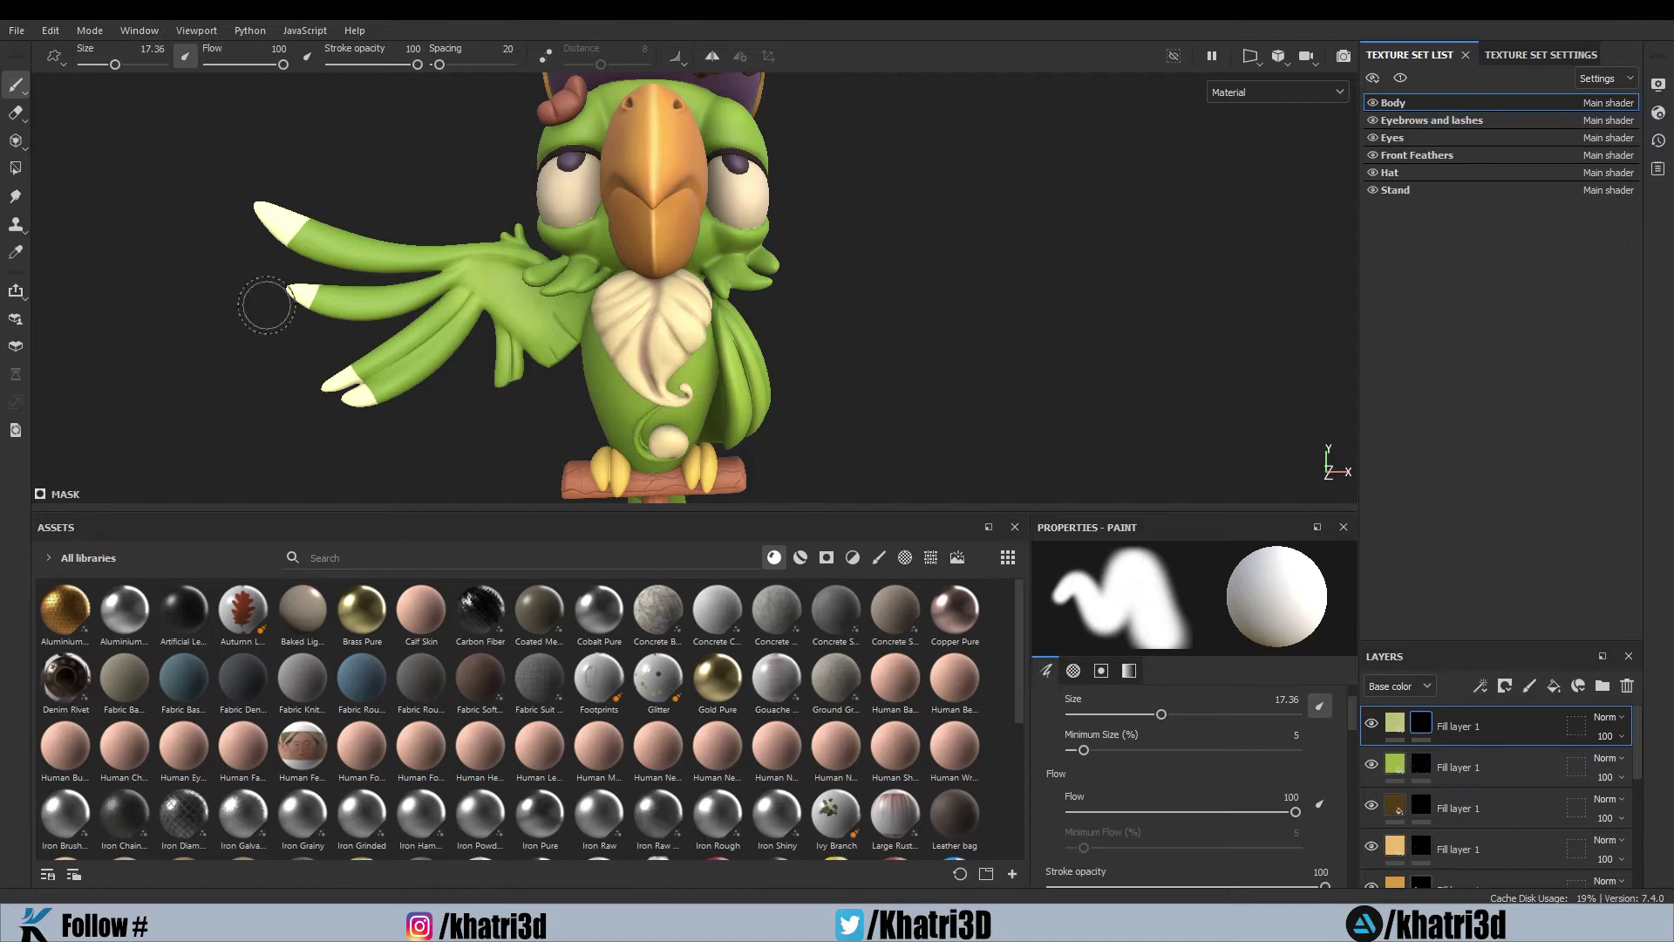
Choose the Basic Soft brush with size pressure off and flow pressure on, setting flow to 52 and stroke opacity to 51
click(877, 559)
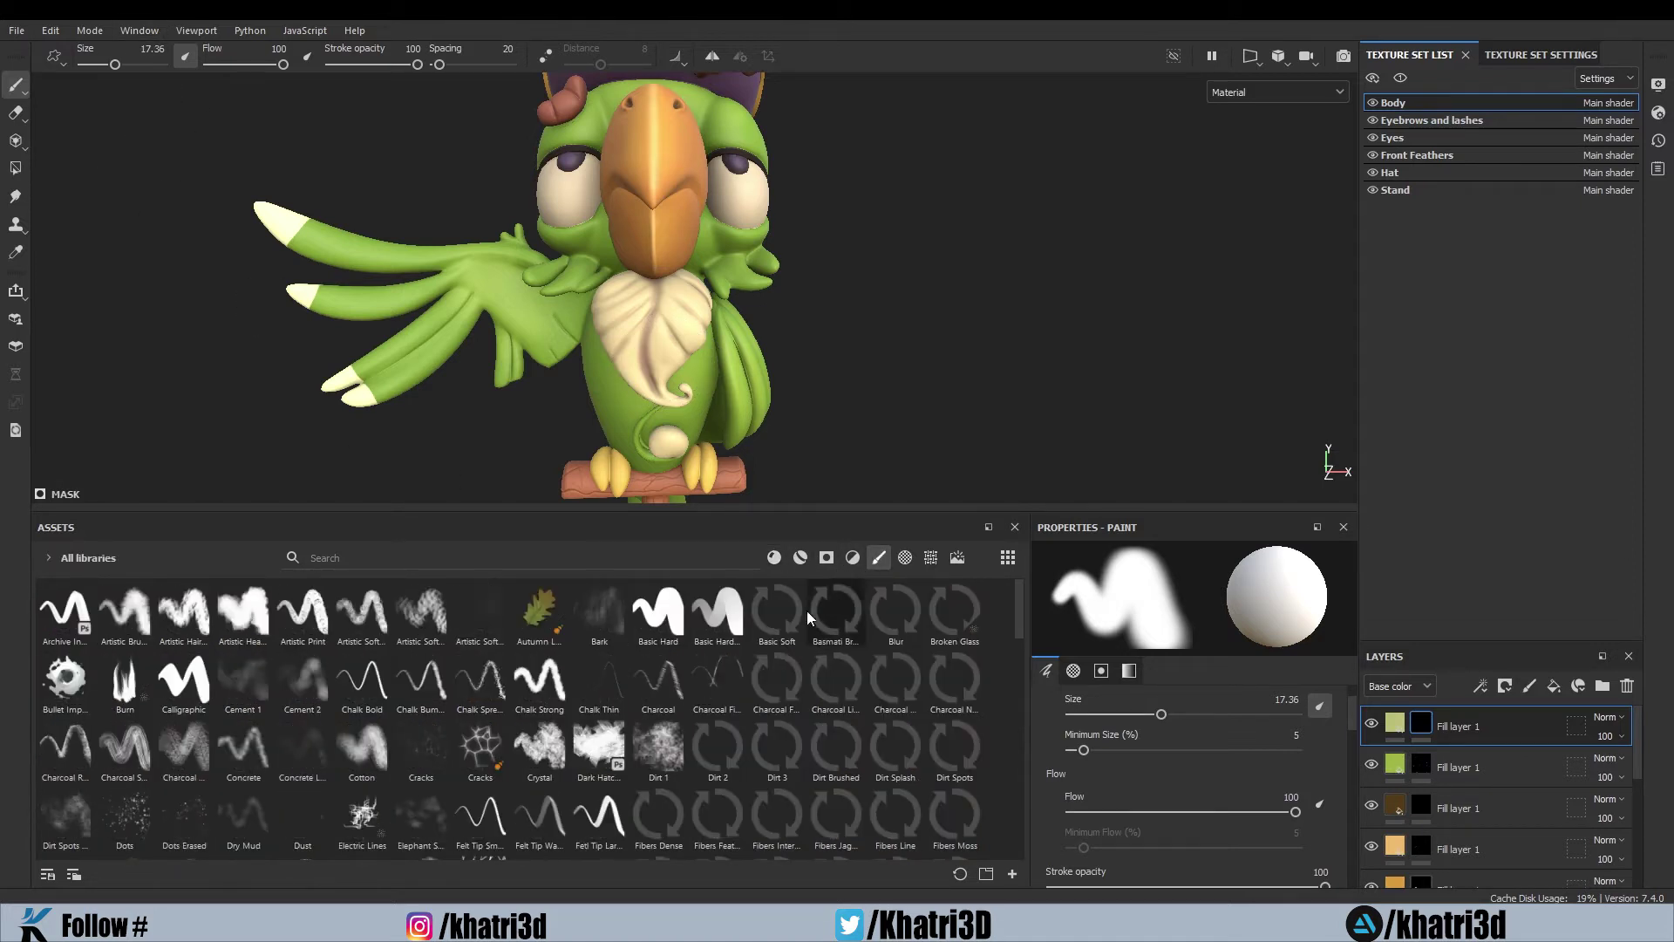
click(776, 619)
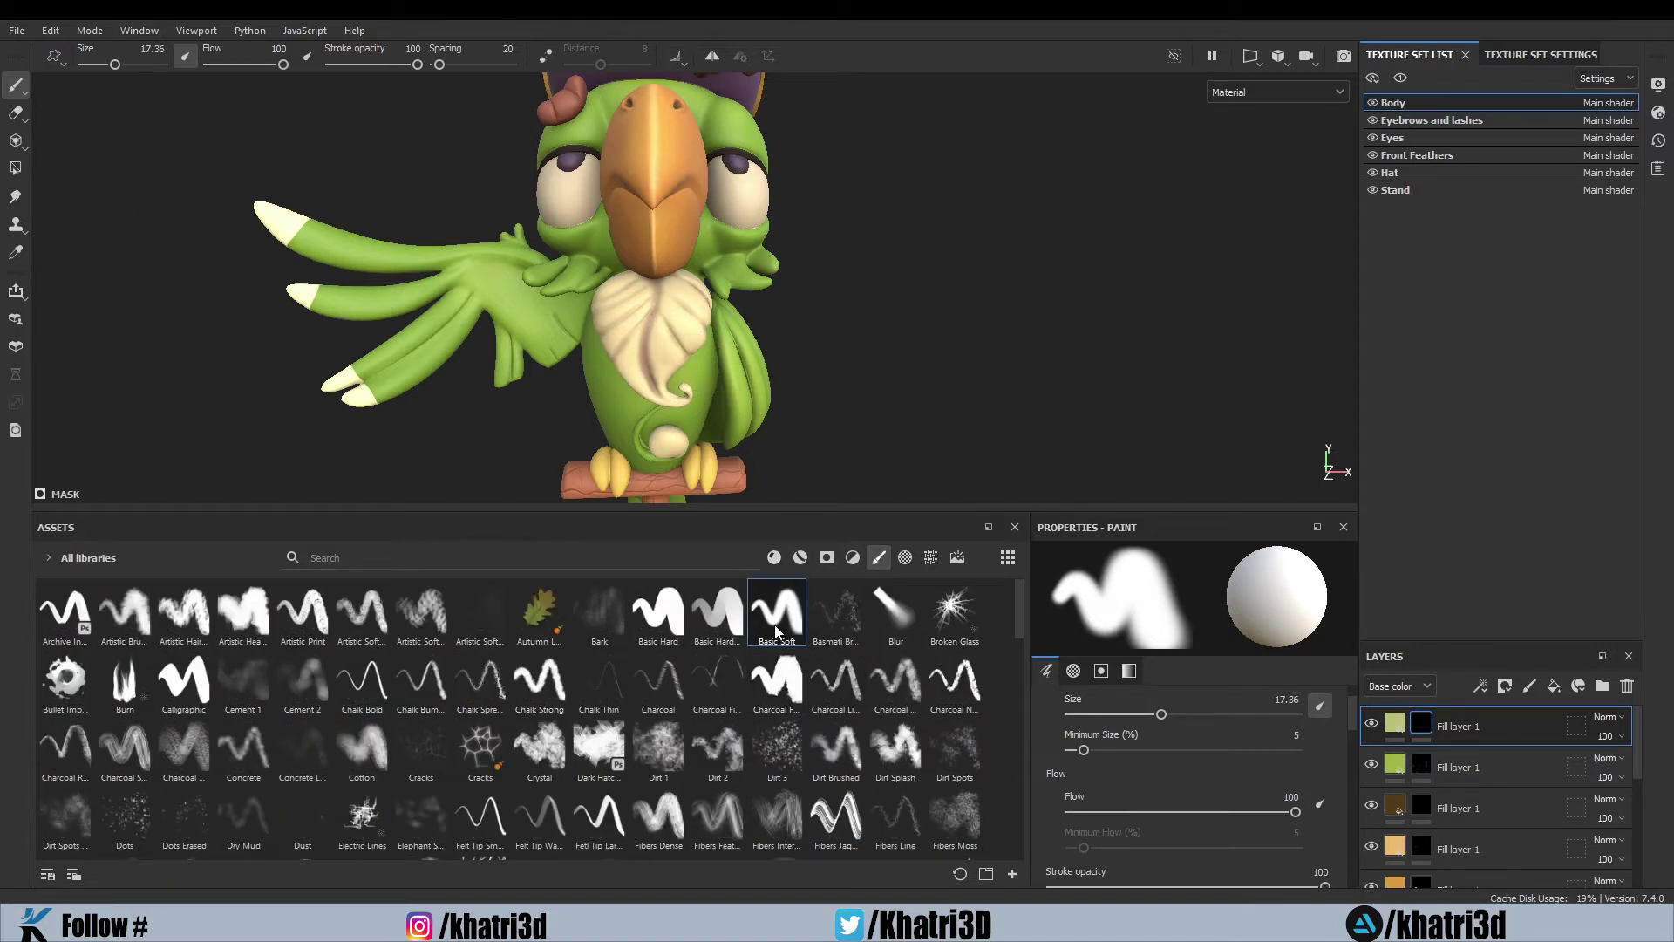
click(186, 56)
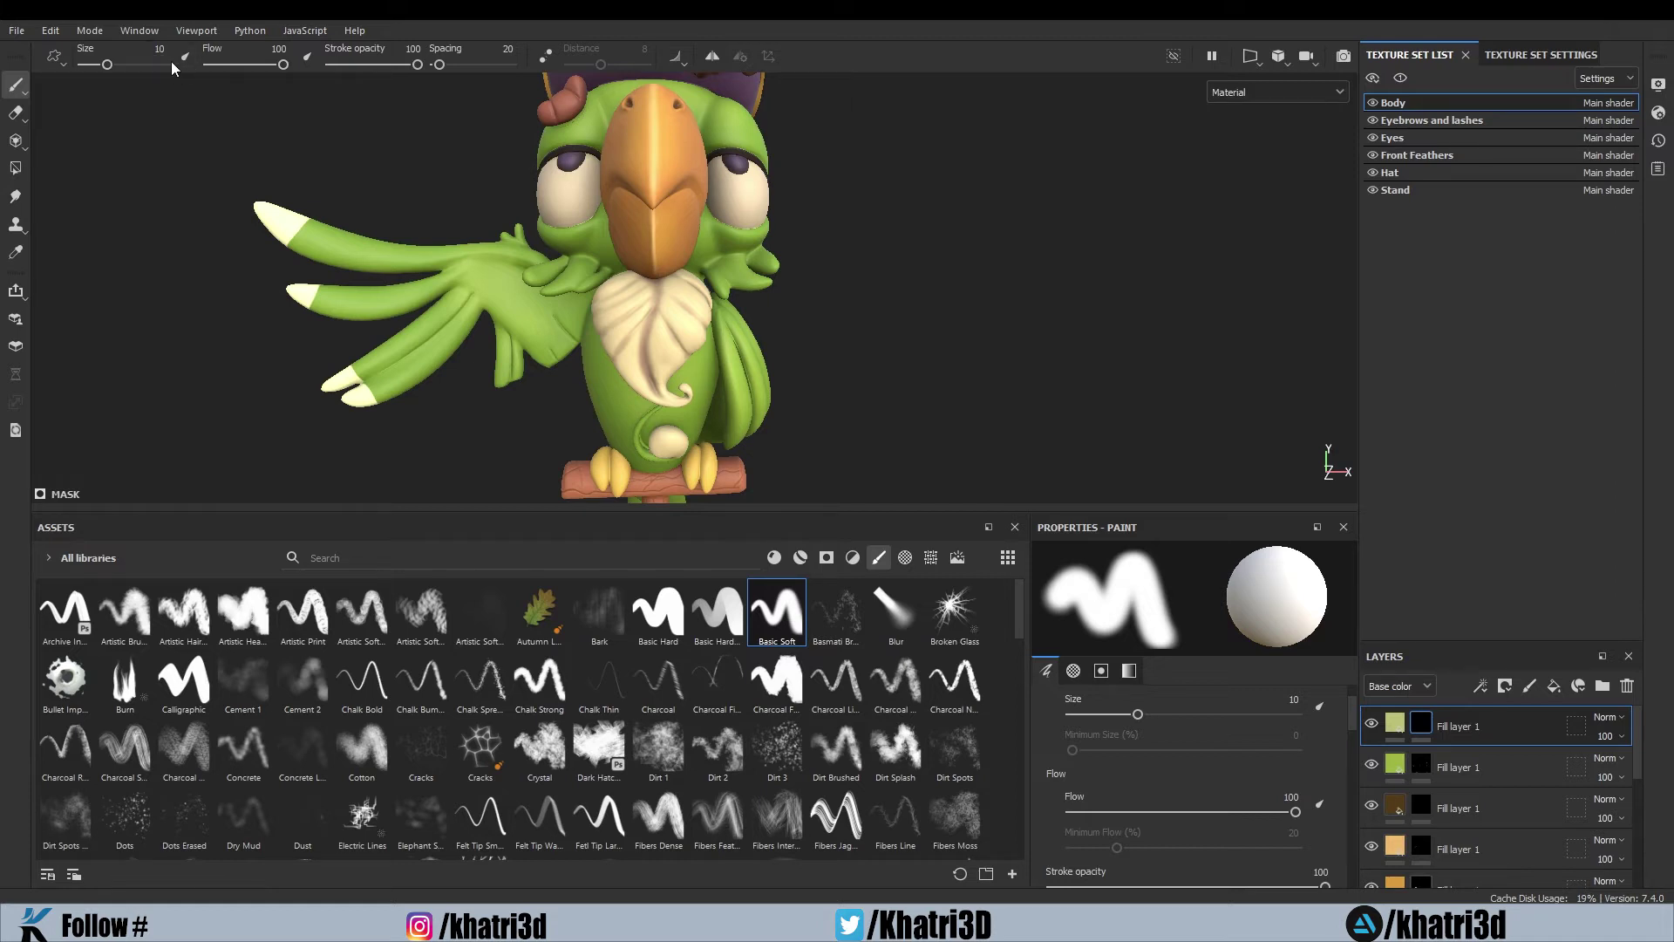
drag(279, 64, 258, 64)
click(306, 58)
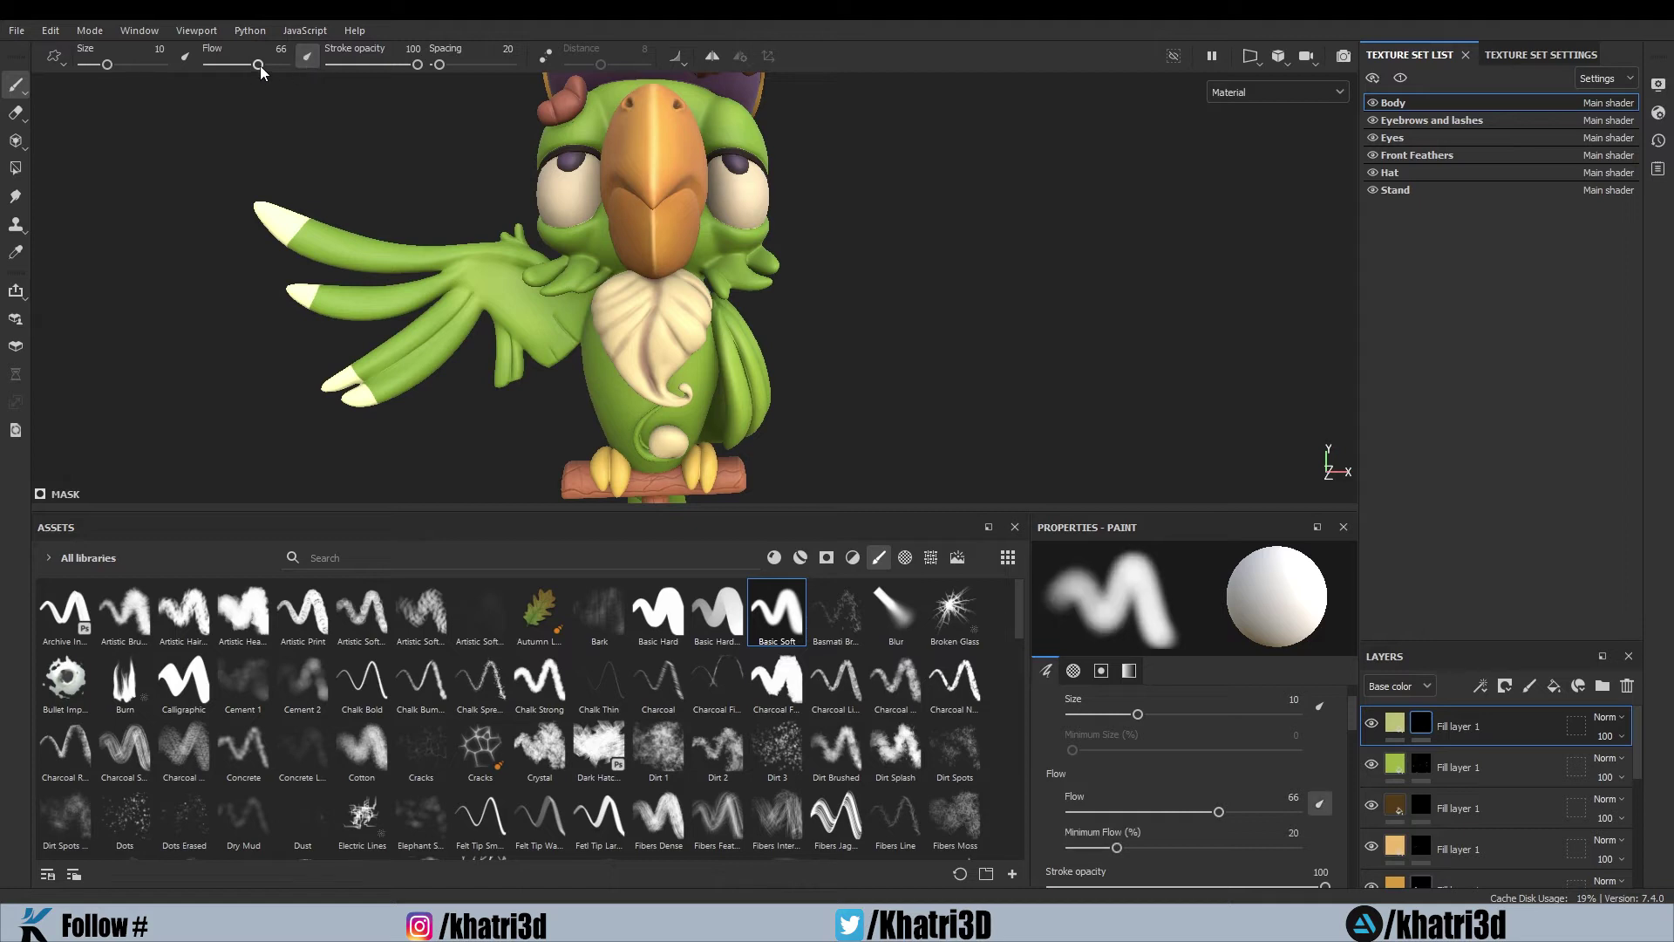
drag(260, 66, 249, 72)
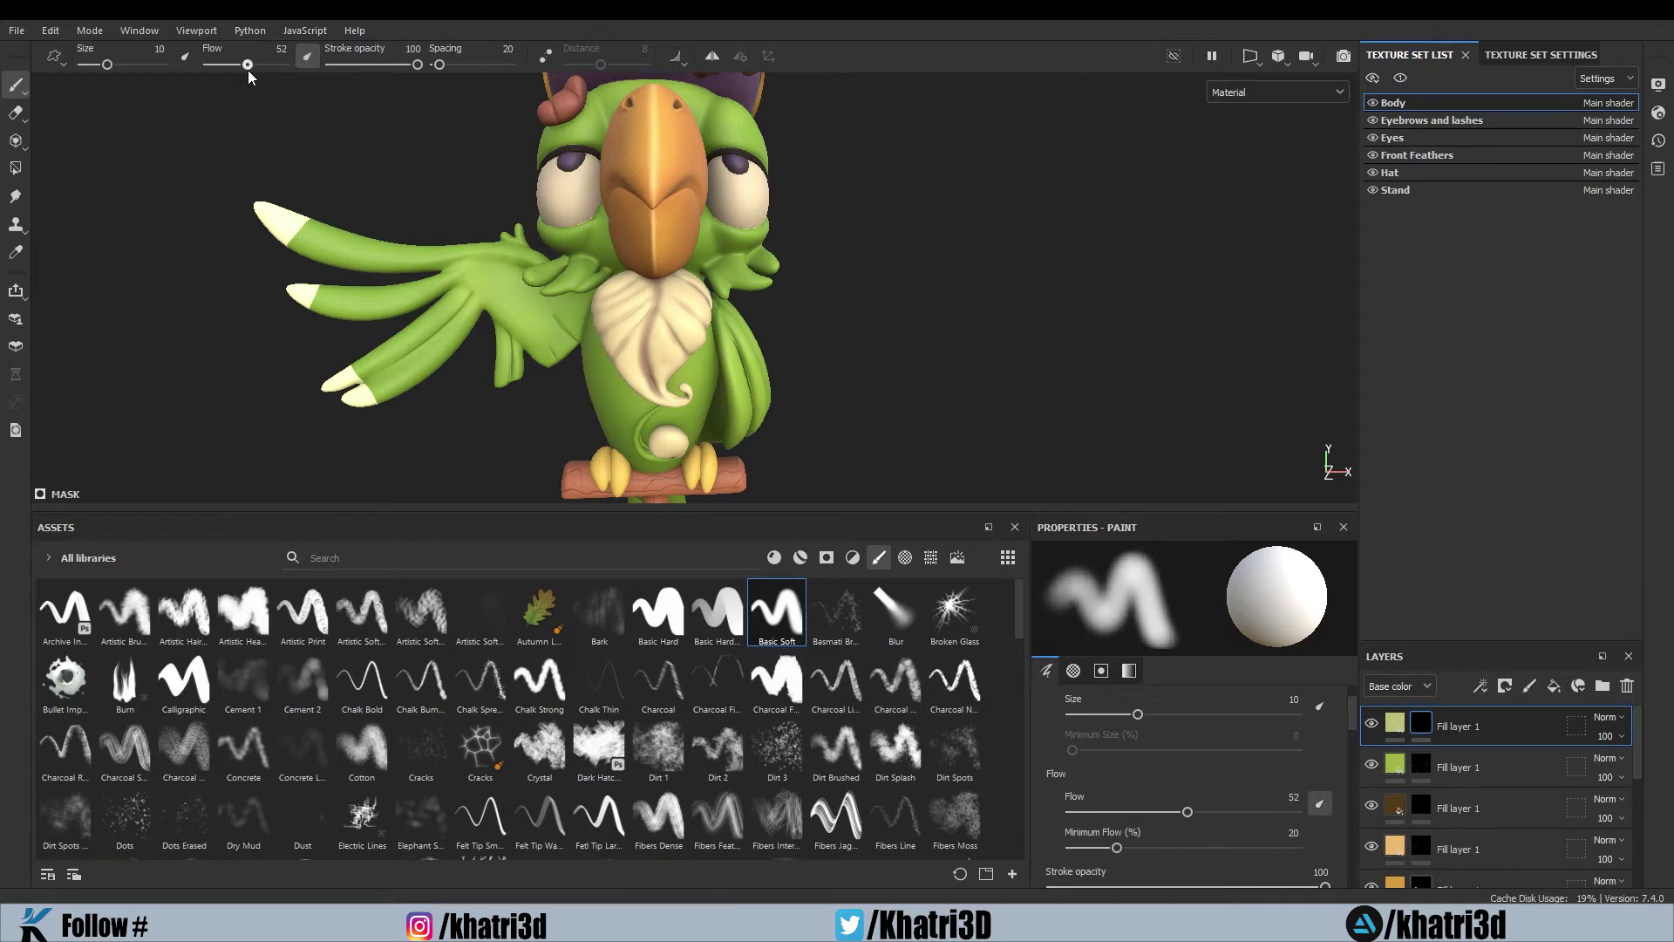
drag(414, 69, 375, 81)
Enlarge the brush to 24.68 and softly paint the pale green onto the parrot's belly around the front feathers
scroll(732, 384, up, 3)
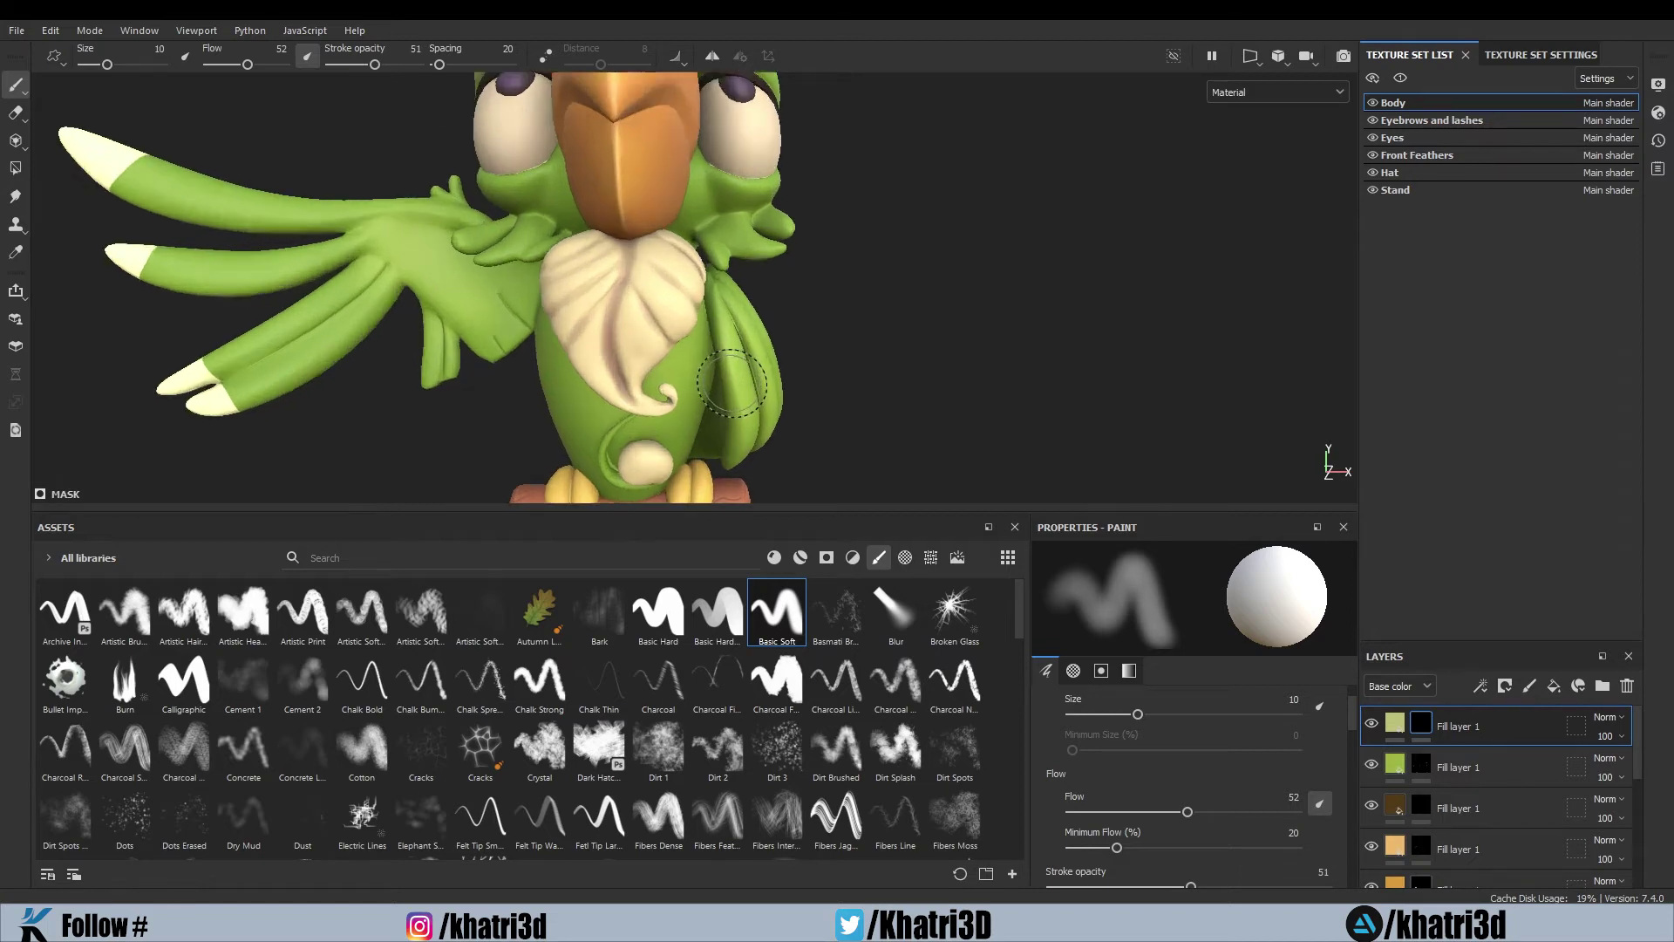
scroll(731, 384, up, 2)
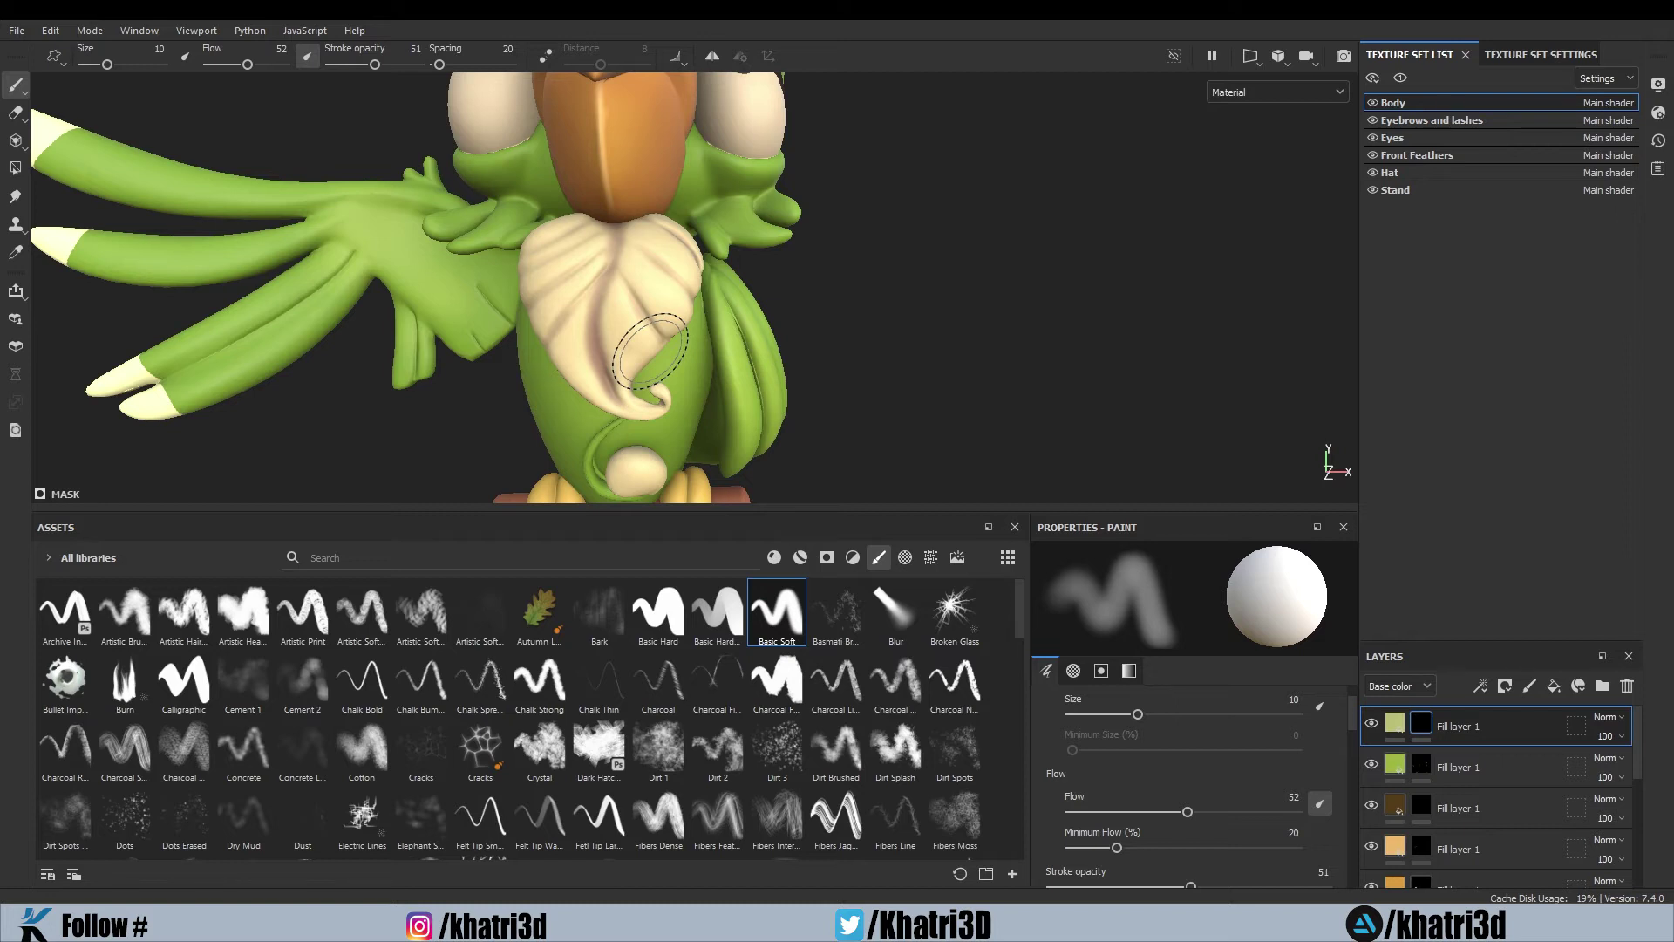
ctrl+right_drag(650, 351, 727, 353)
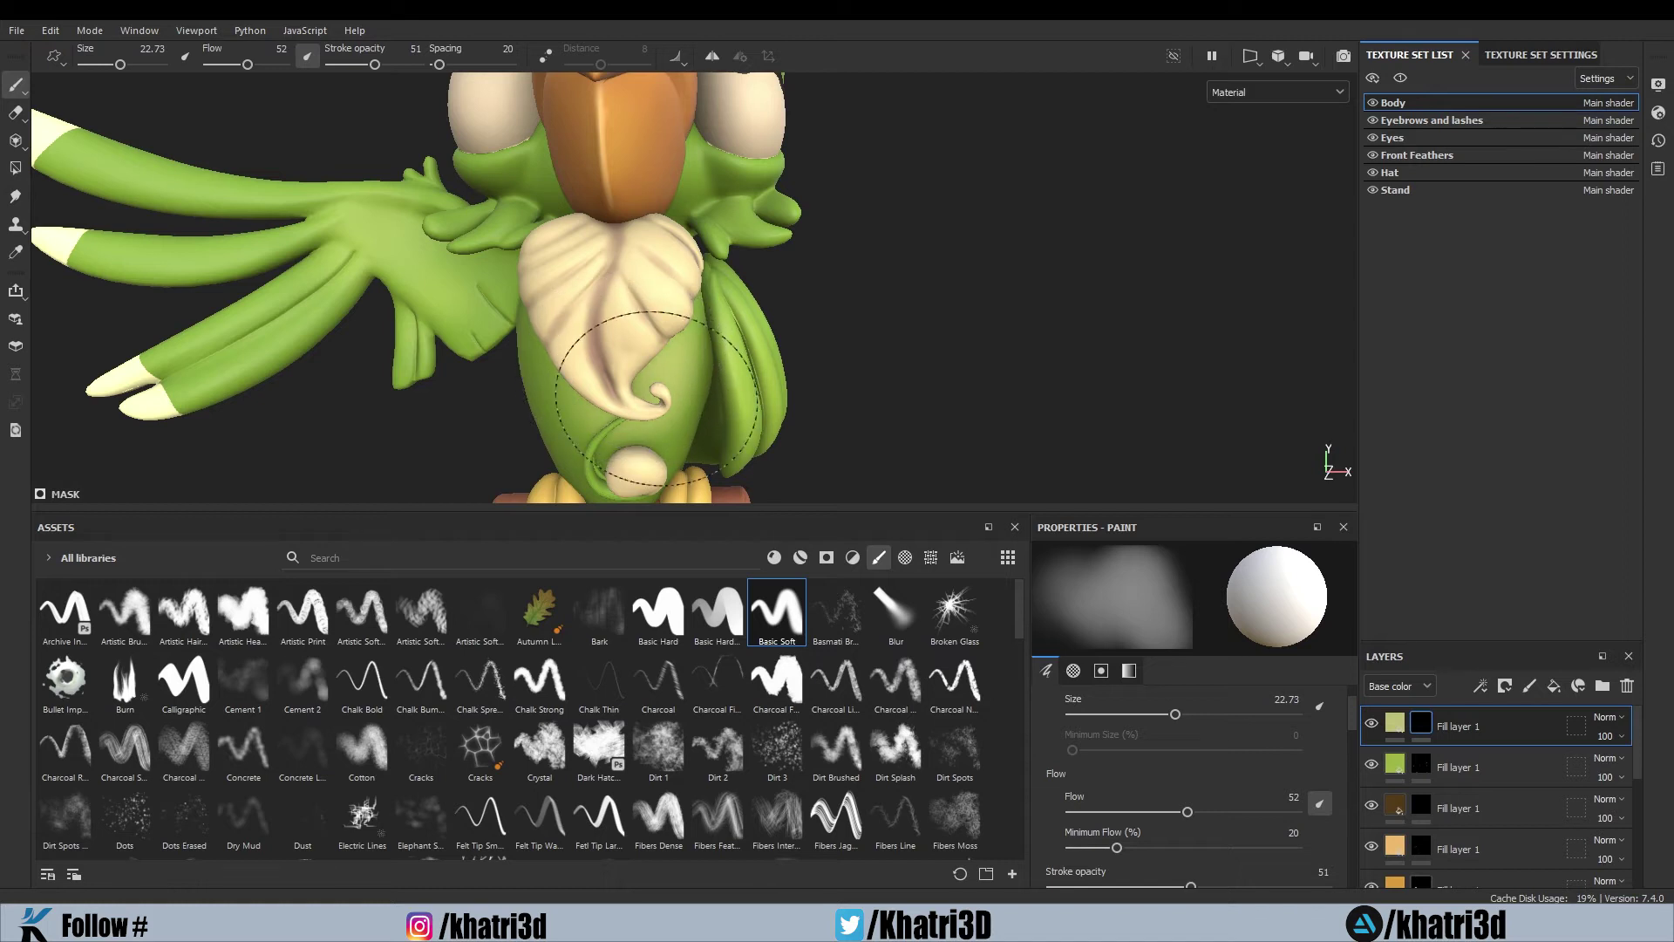
ctrl+right_drag(827, 338, 838, 337)
mouse_move(837, 338)
alt+mouse_down()
mouse_move(995, 256)
mouse_move(897, 268)
mouse_move(927, 262)
alt+mouse_up()
scroll(995, 255, down, 5)
scroll(928, 264, up, 4)
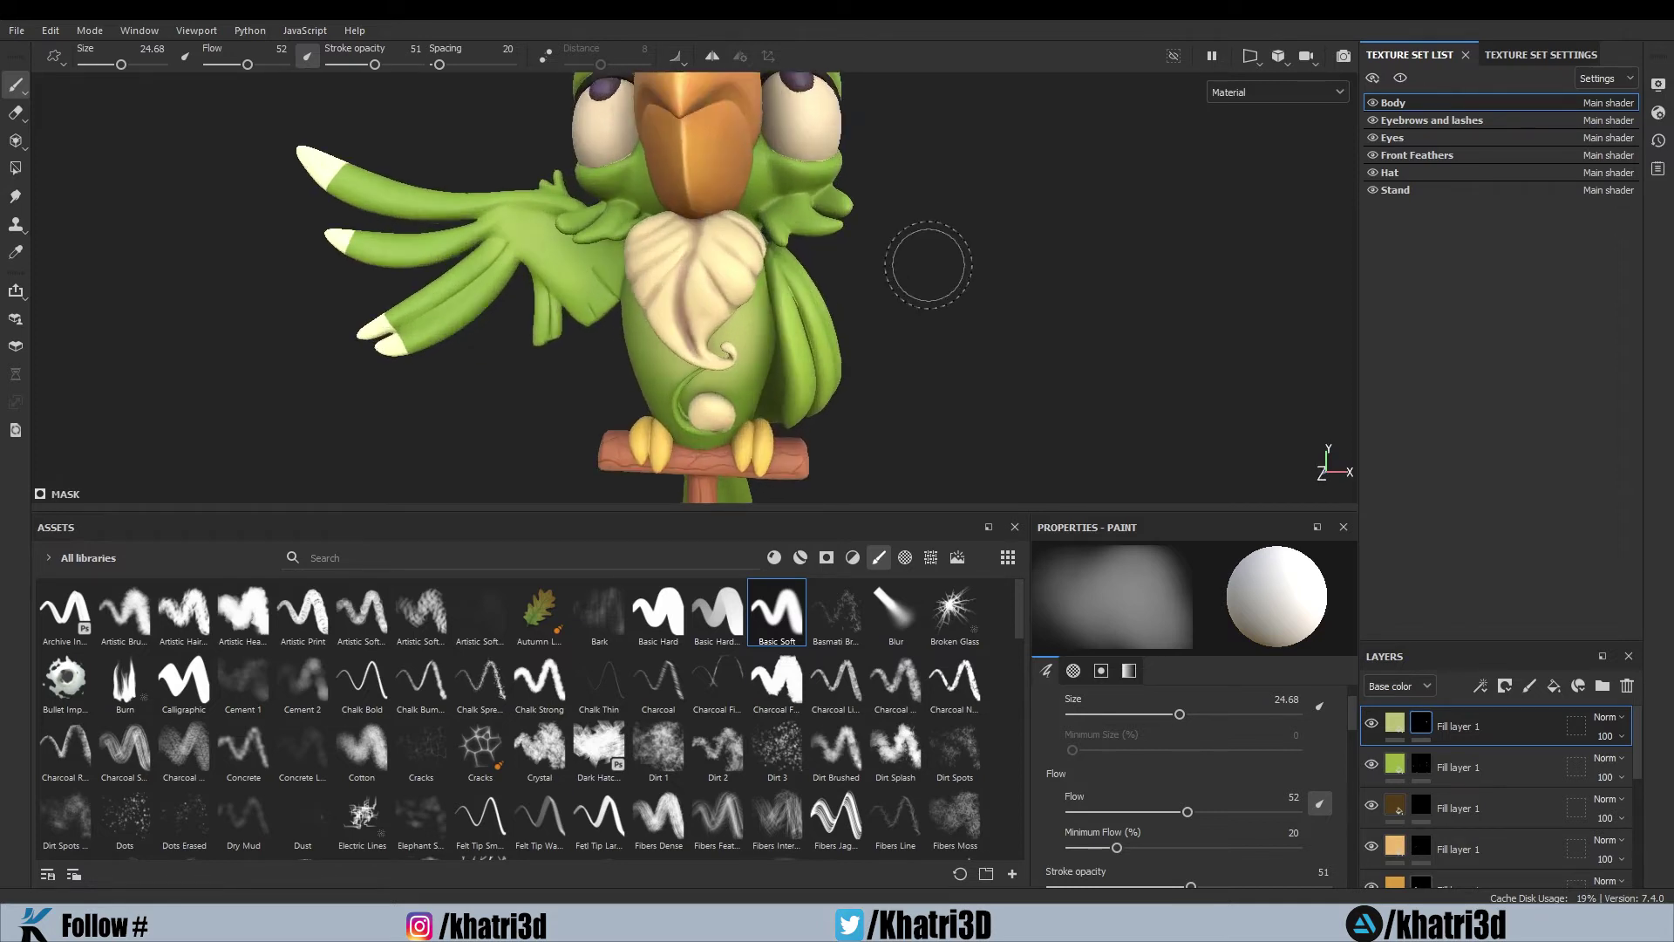
Paint black in the mask to soften the pale green along the body's sides, reducing the brush size to 19.07
scroll(929, 265, up, 2)
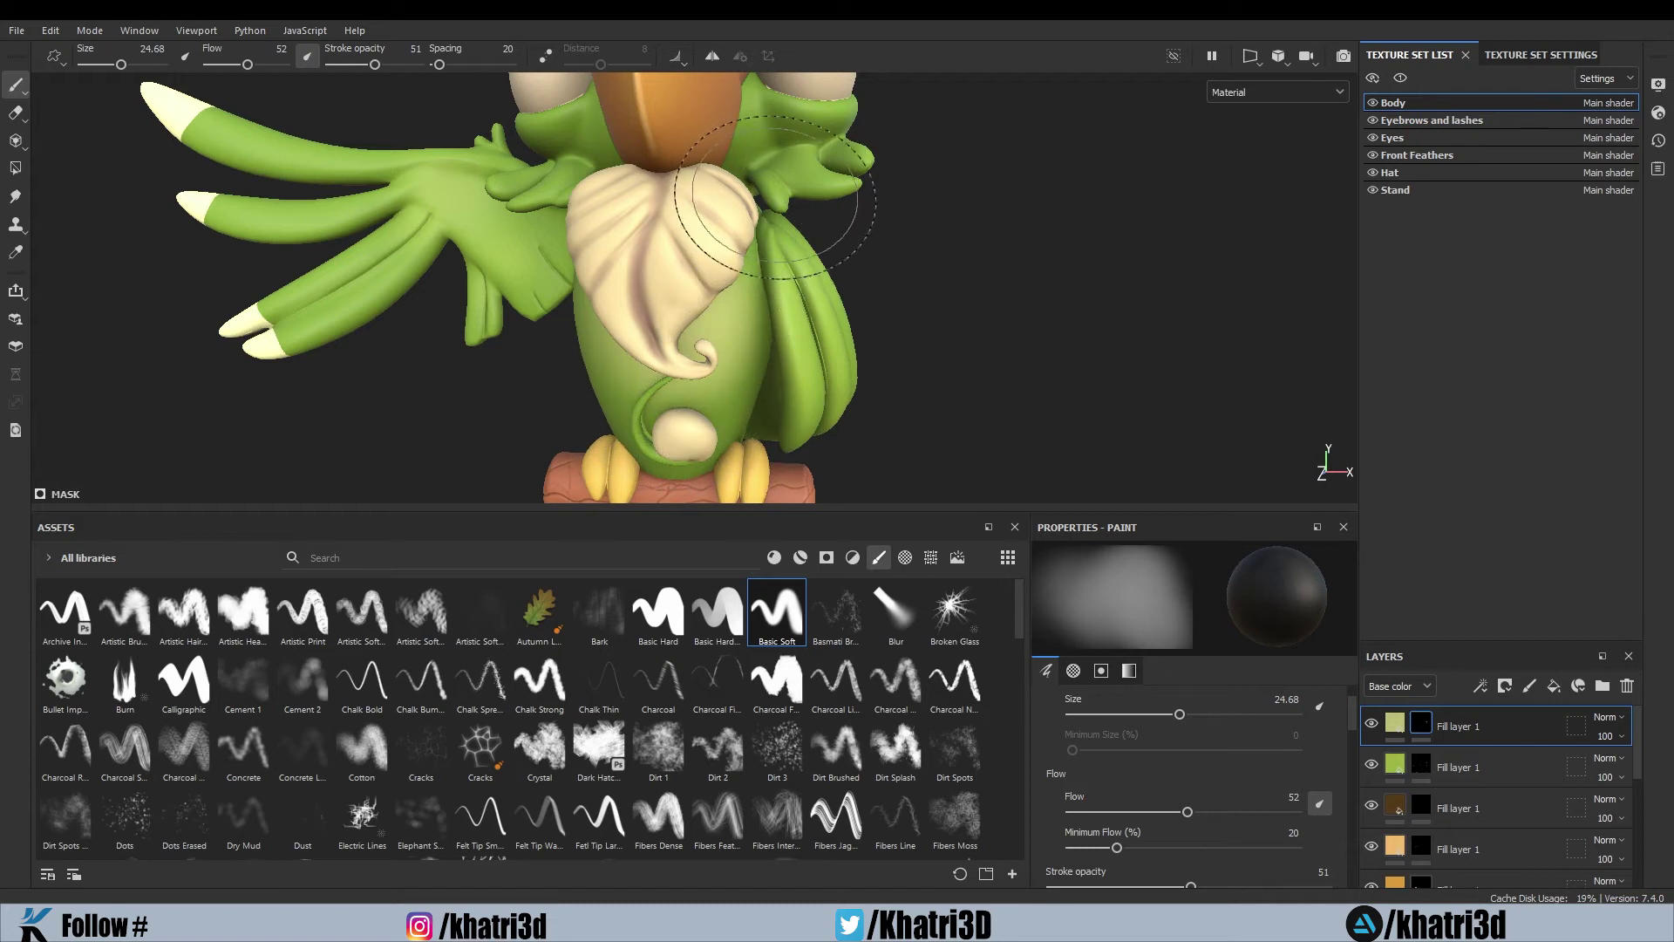
mouse_move(479, 404)
alt+mouse_down()
mouse_move(527, 403)
mouse_move(558, 253)
alt+mouse_up()
ctrl+right_drag(558, 253, 530, 252)
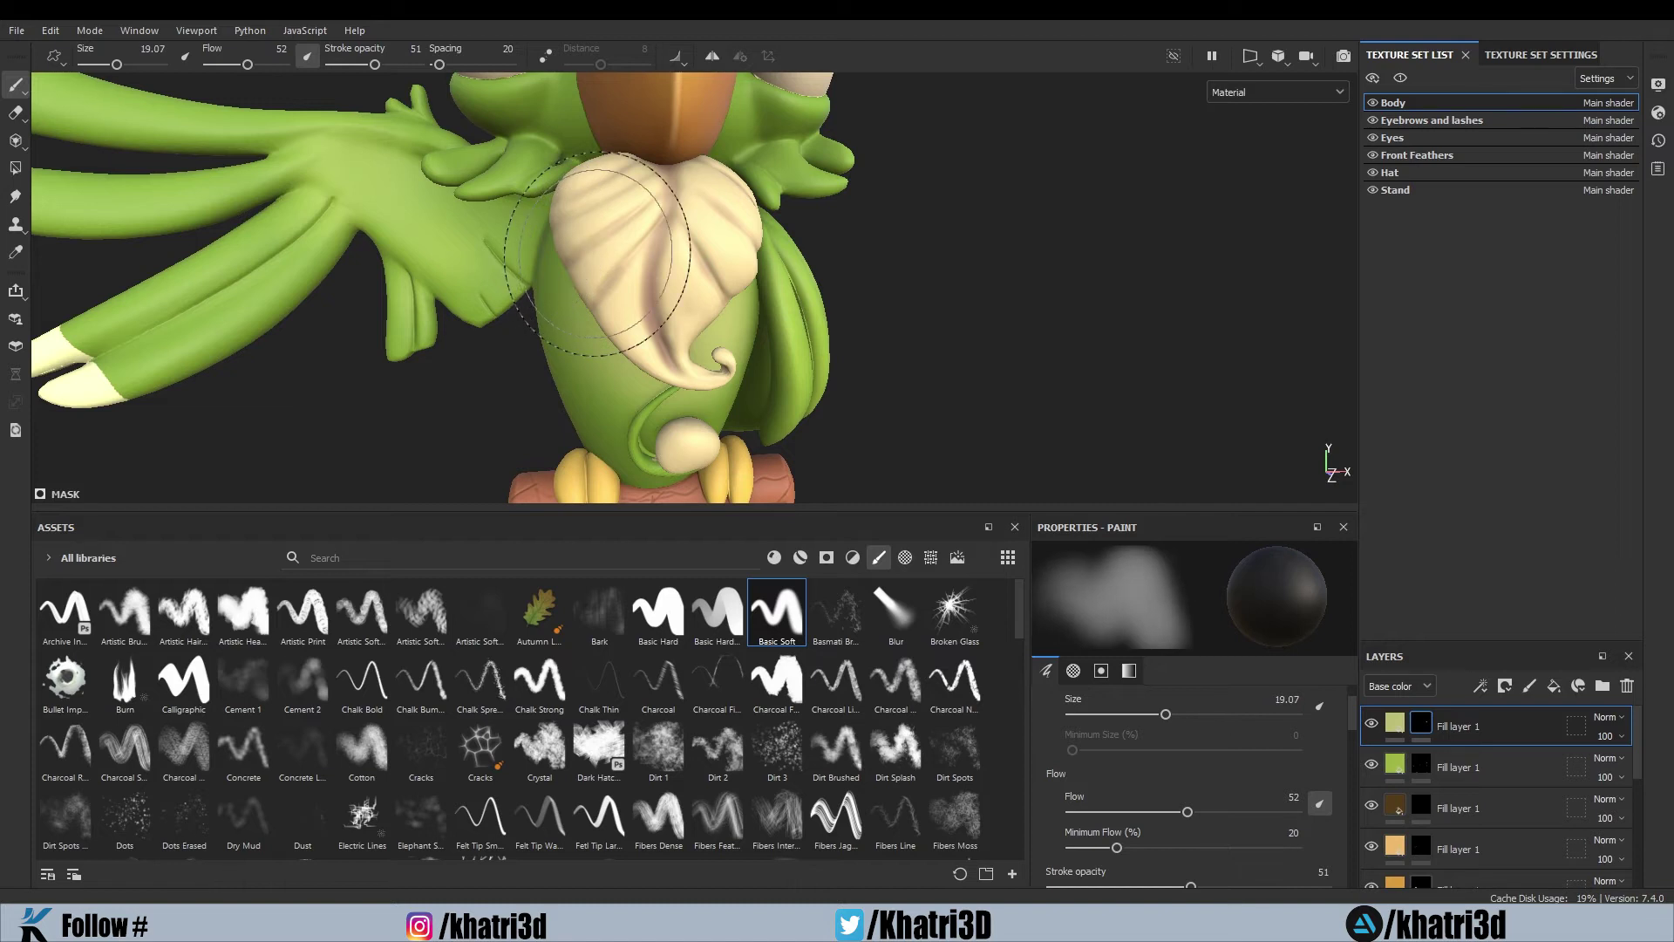
scroll(886, 307, down, 4)
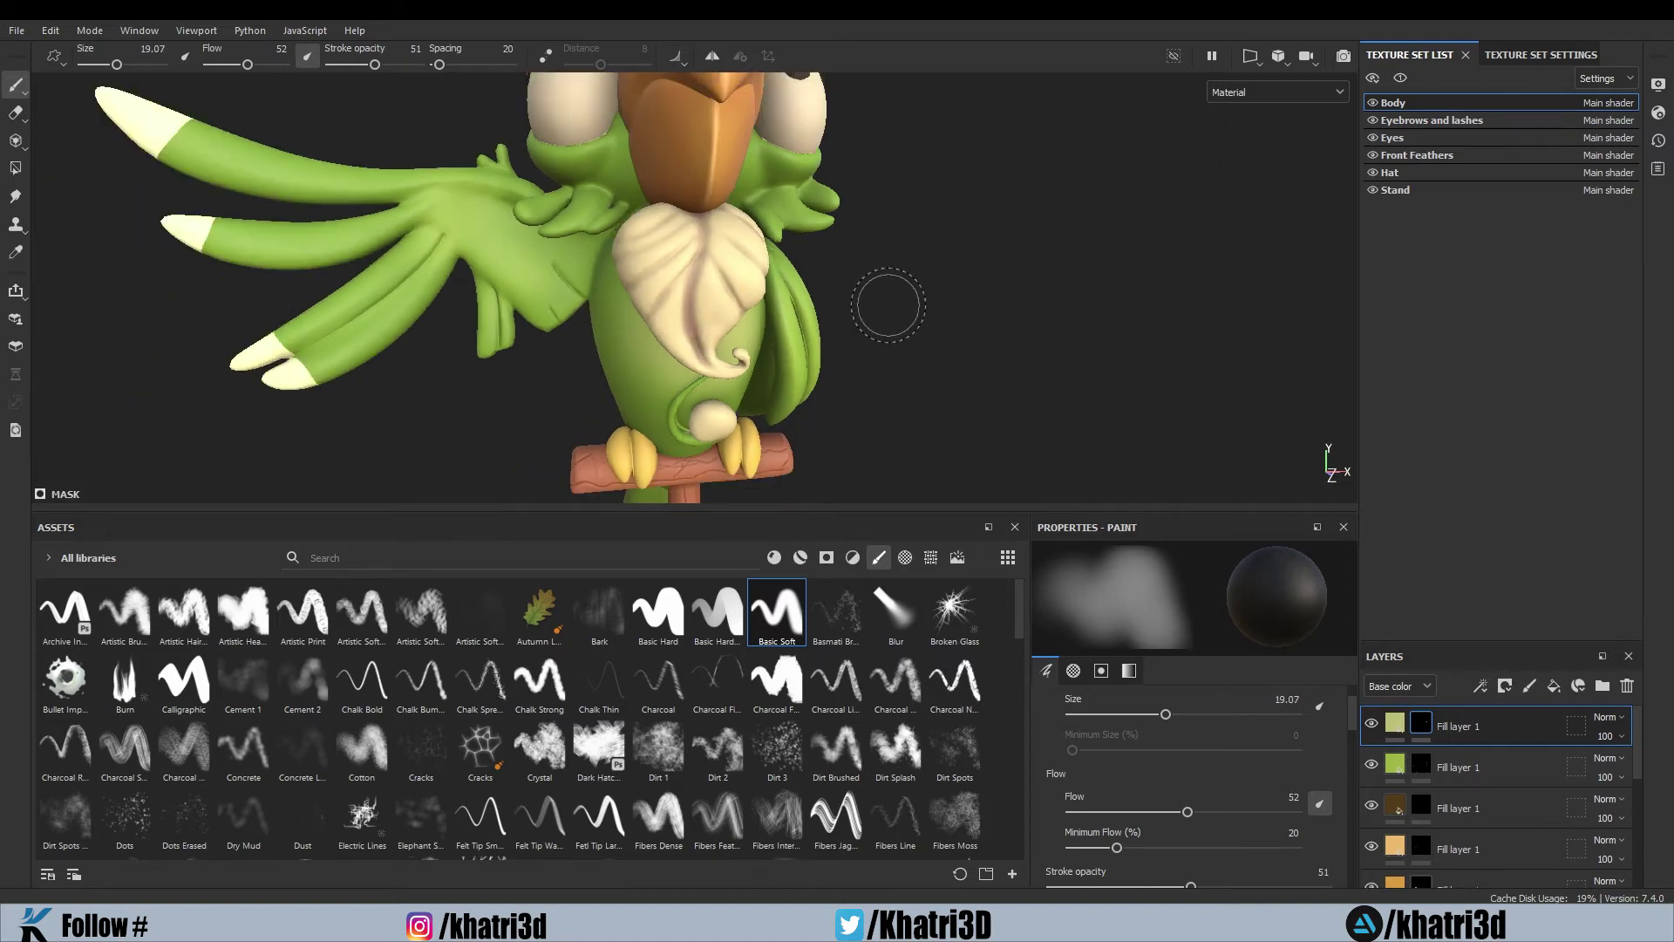
In the Hat texture set, duplicate the bottom dark purple fill layer and place the copy at the top of the stack
mouse_move(886, 307)
alt+mouse_down()
mouse_move(971, 314)
mouse_move(873, 323)
mouse_move(898, 254)
mouse_move(881, 314)
mouse_move(941, 302)
mouse_move(788, 366)
alt+mouse_up()
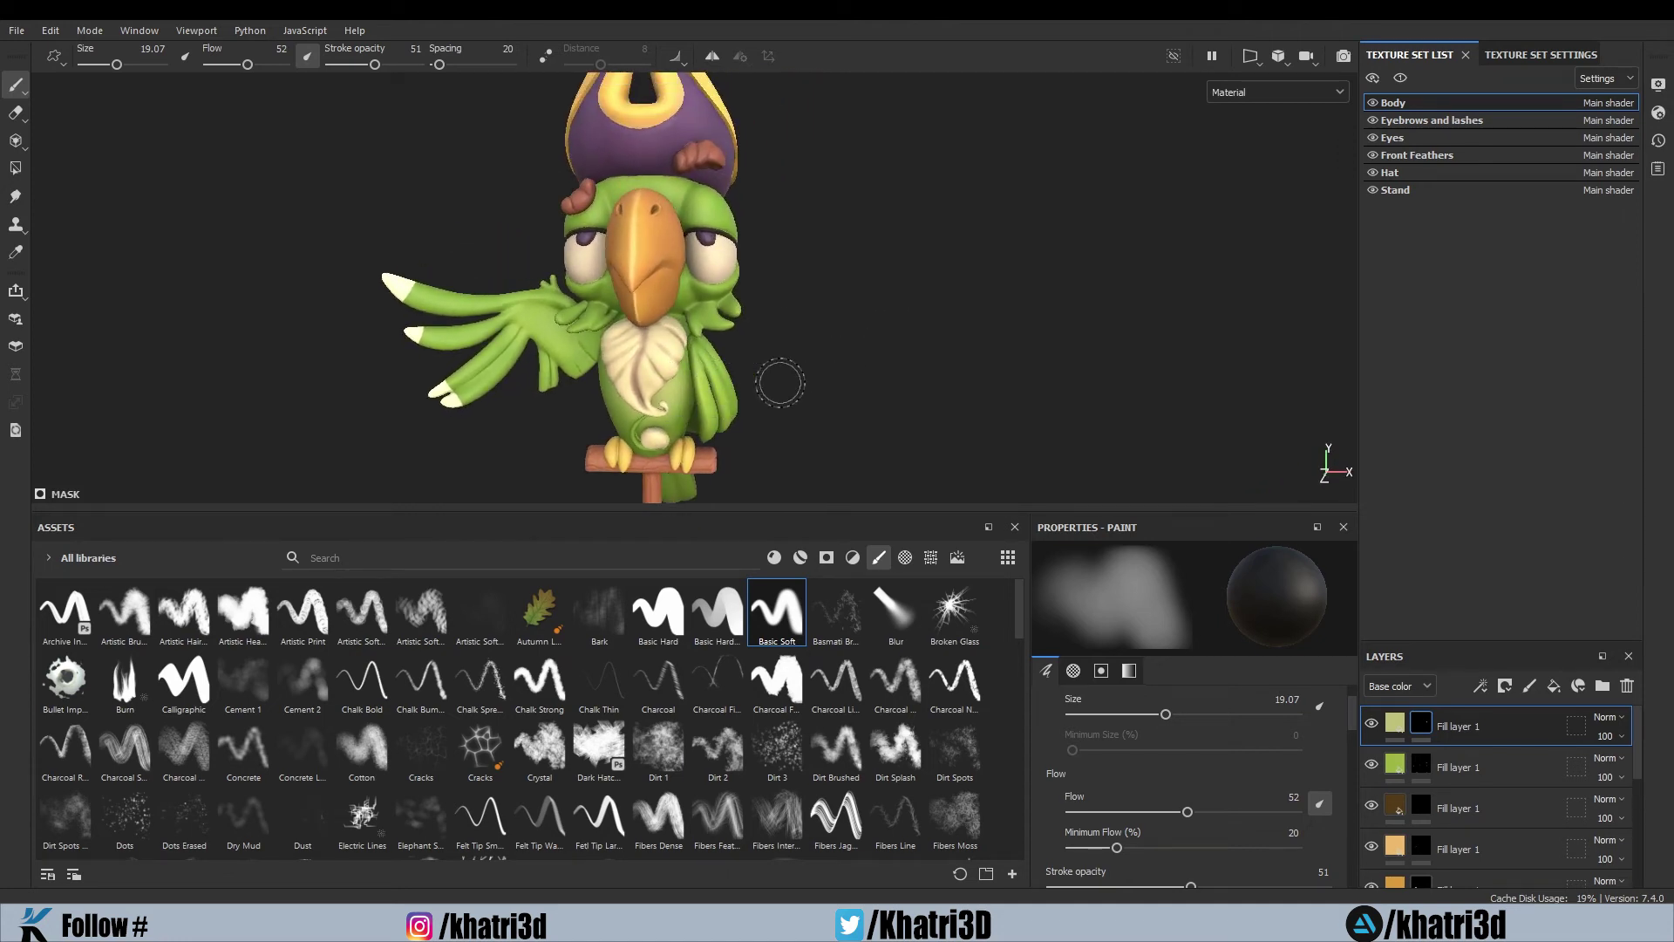
alt+middle_drag(782, 378, 825, 306)
alt+right_drag(834, 306, 892, 336)
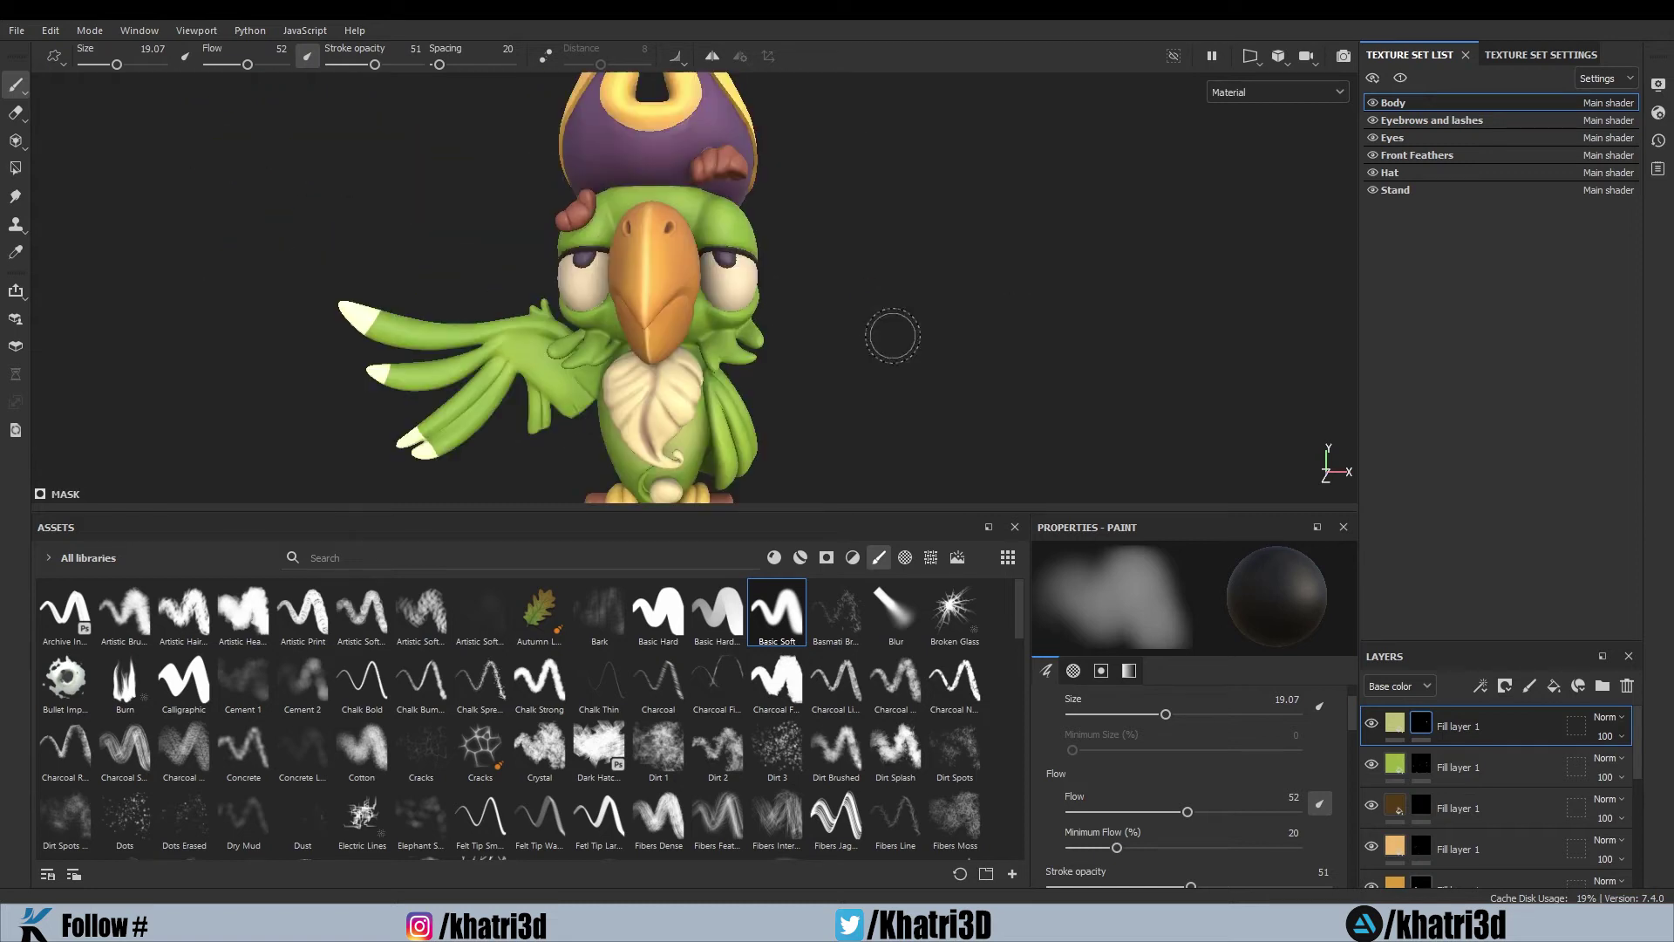
scroll(837, 228, down, 3)
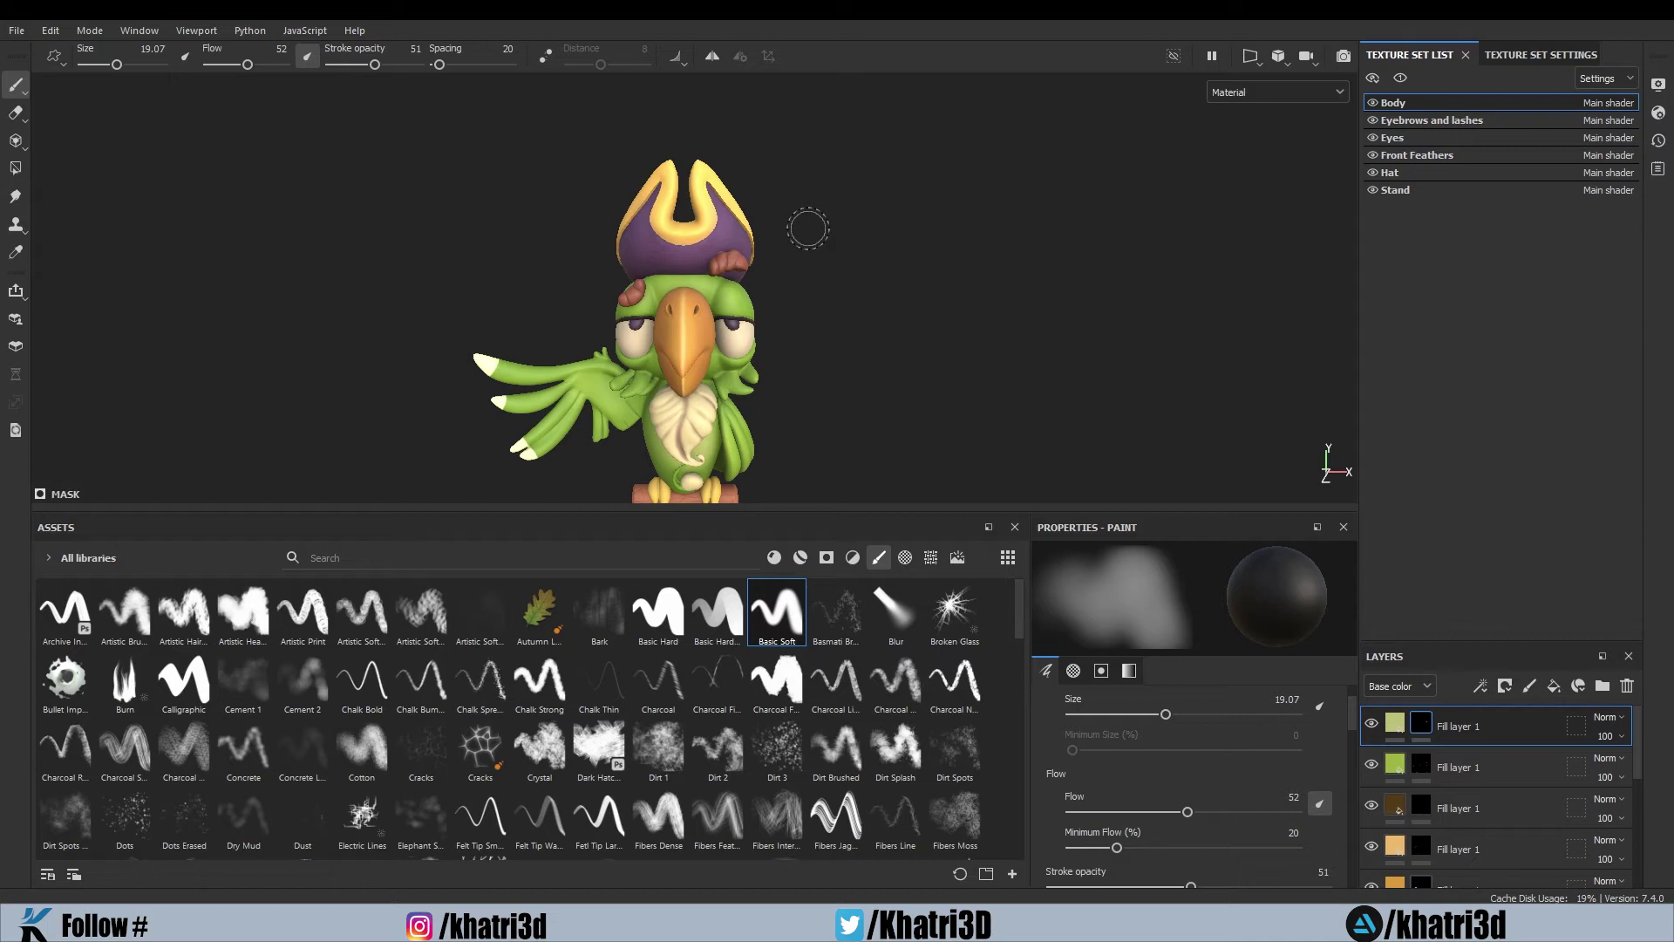
scroll(809, 229, up, 2)
scroll(698, 209, up, 5)
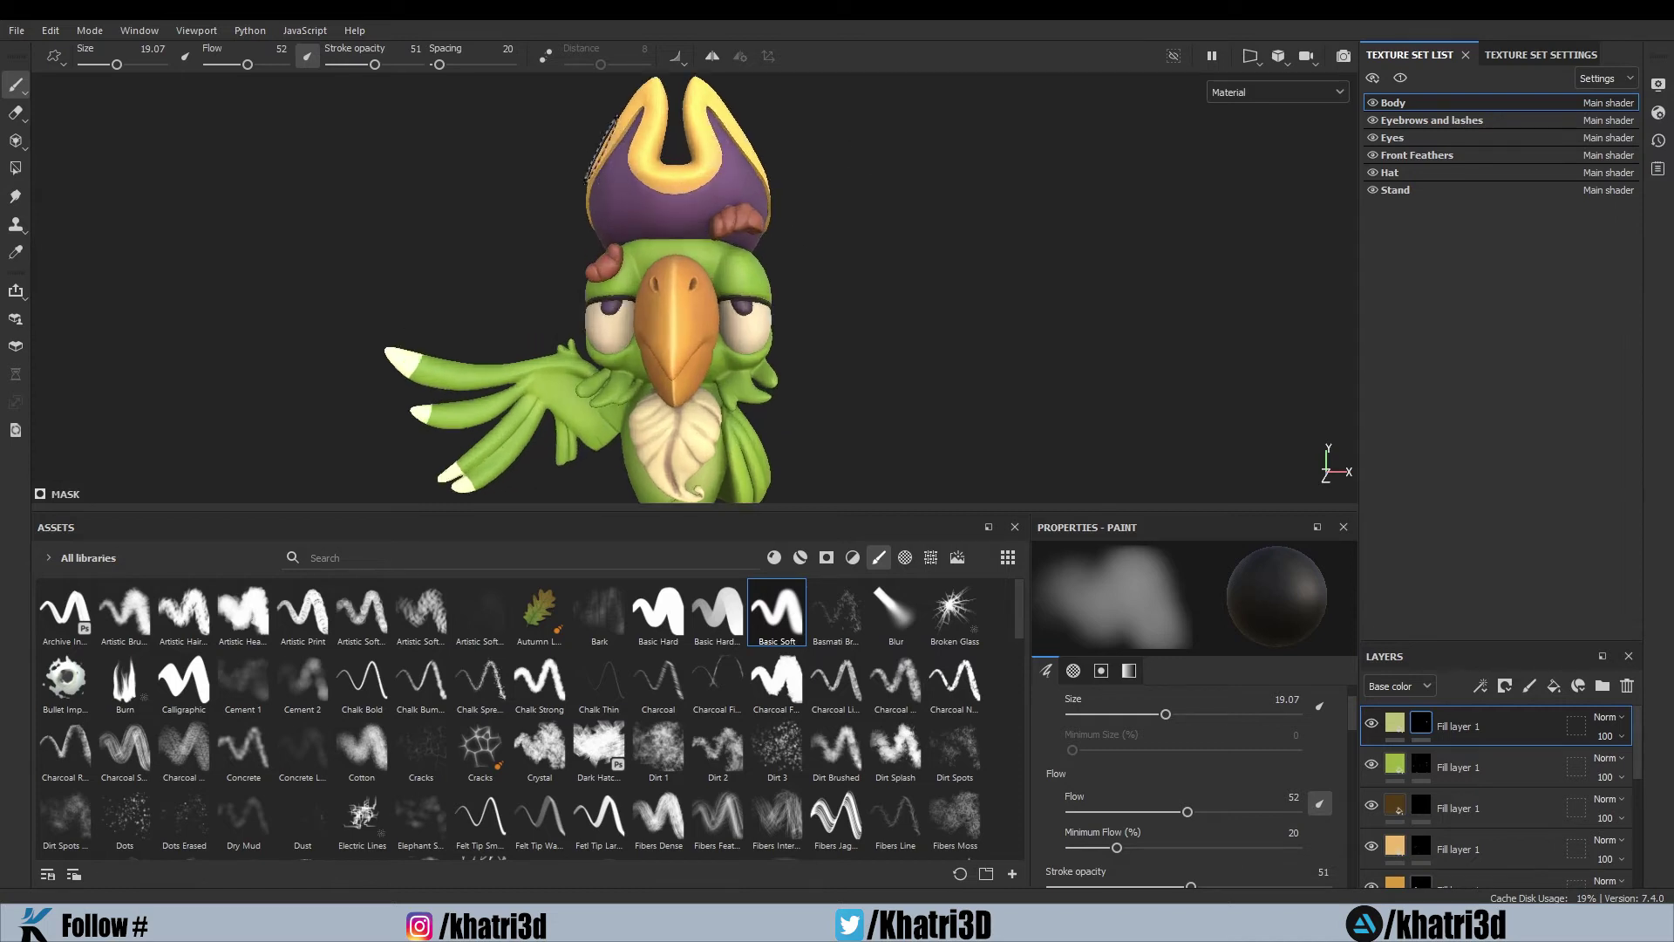
scroll(698, 209, down, 3)
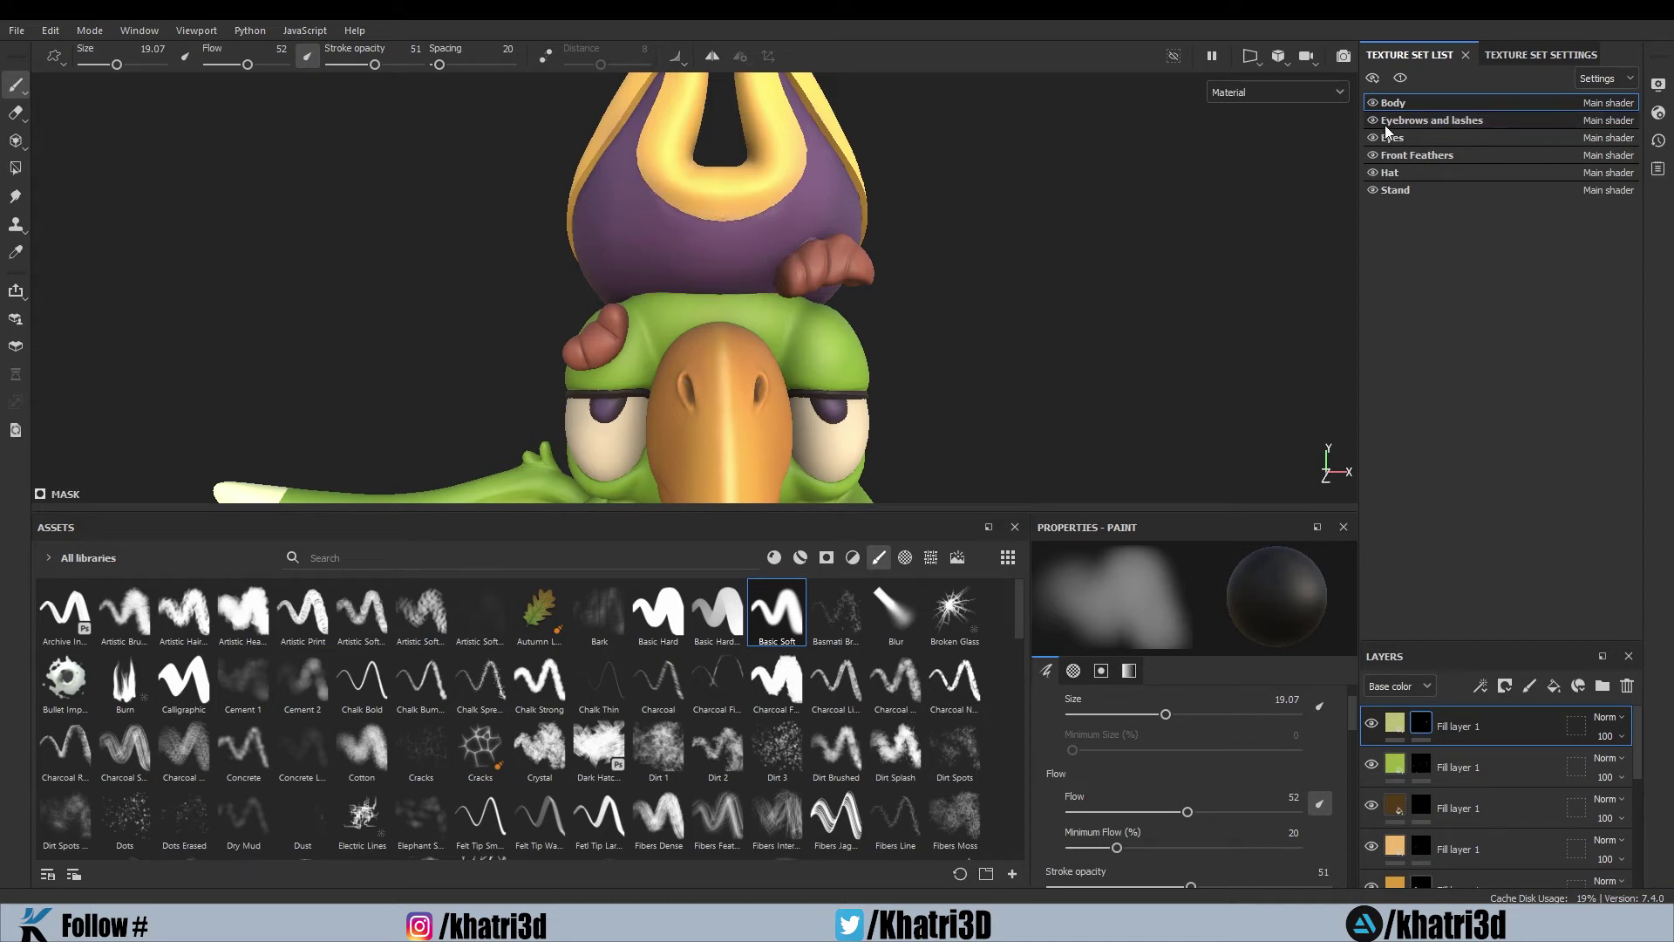
click(1391, 175)
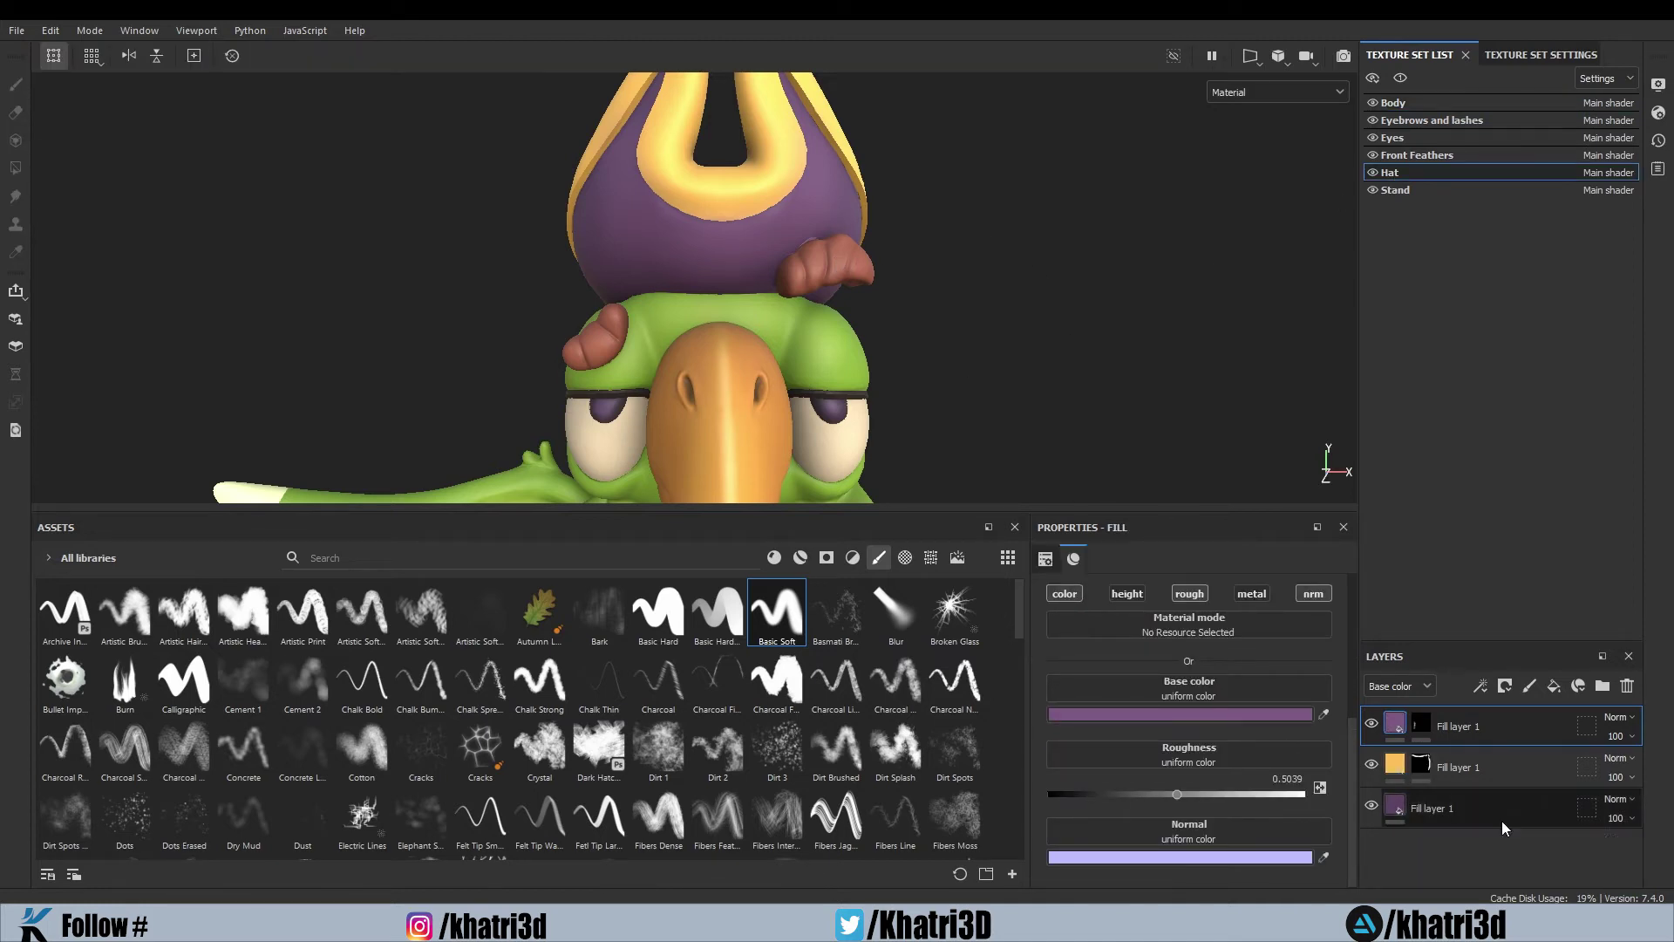
click(1462, 808)
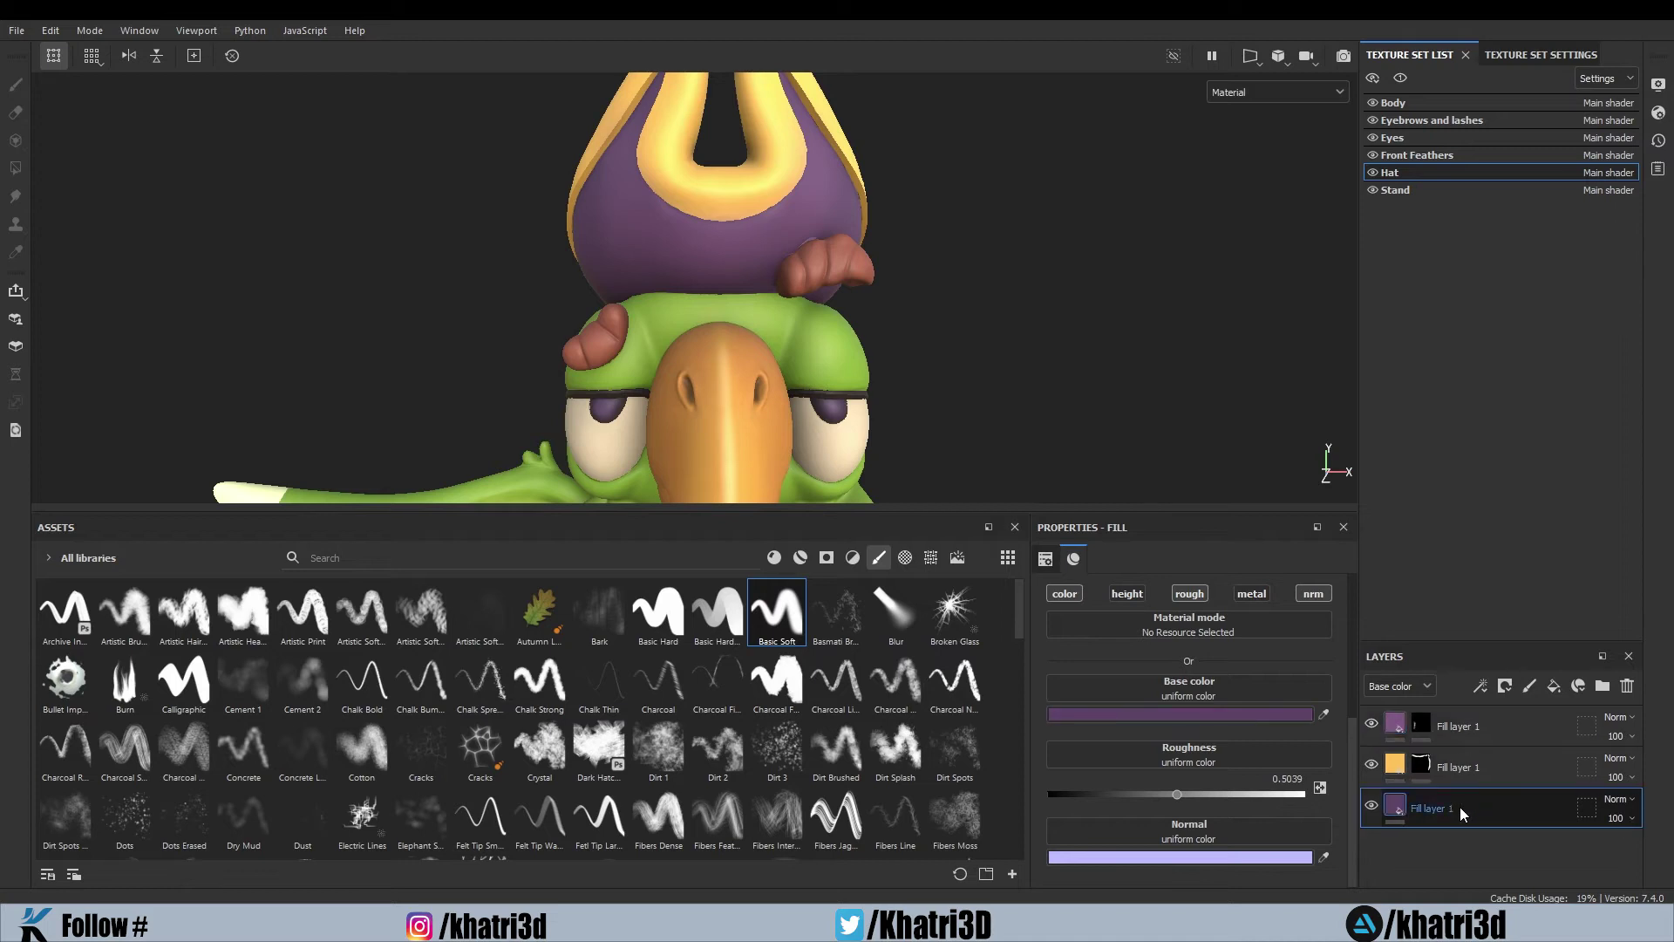
key(ctrl+d)
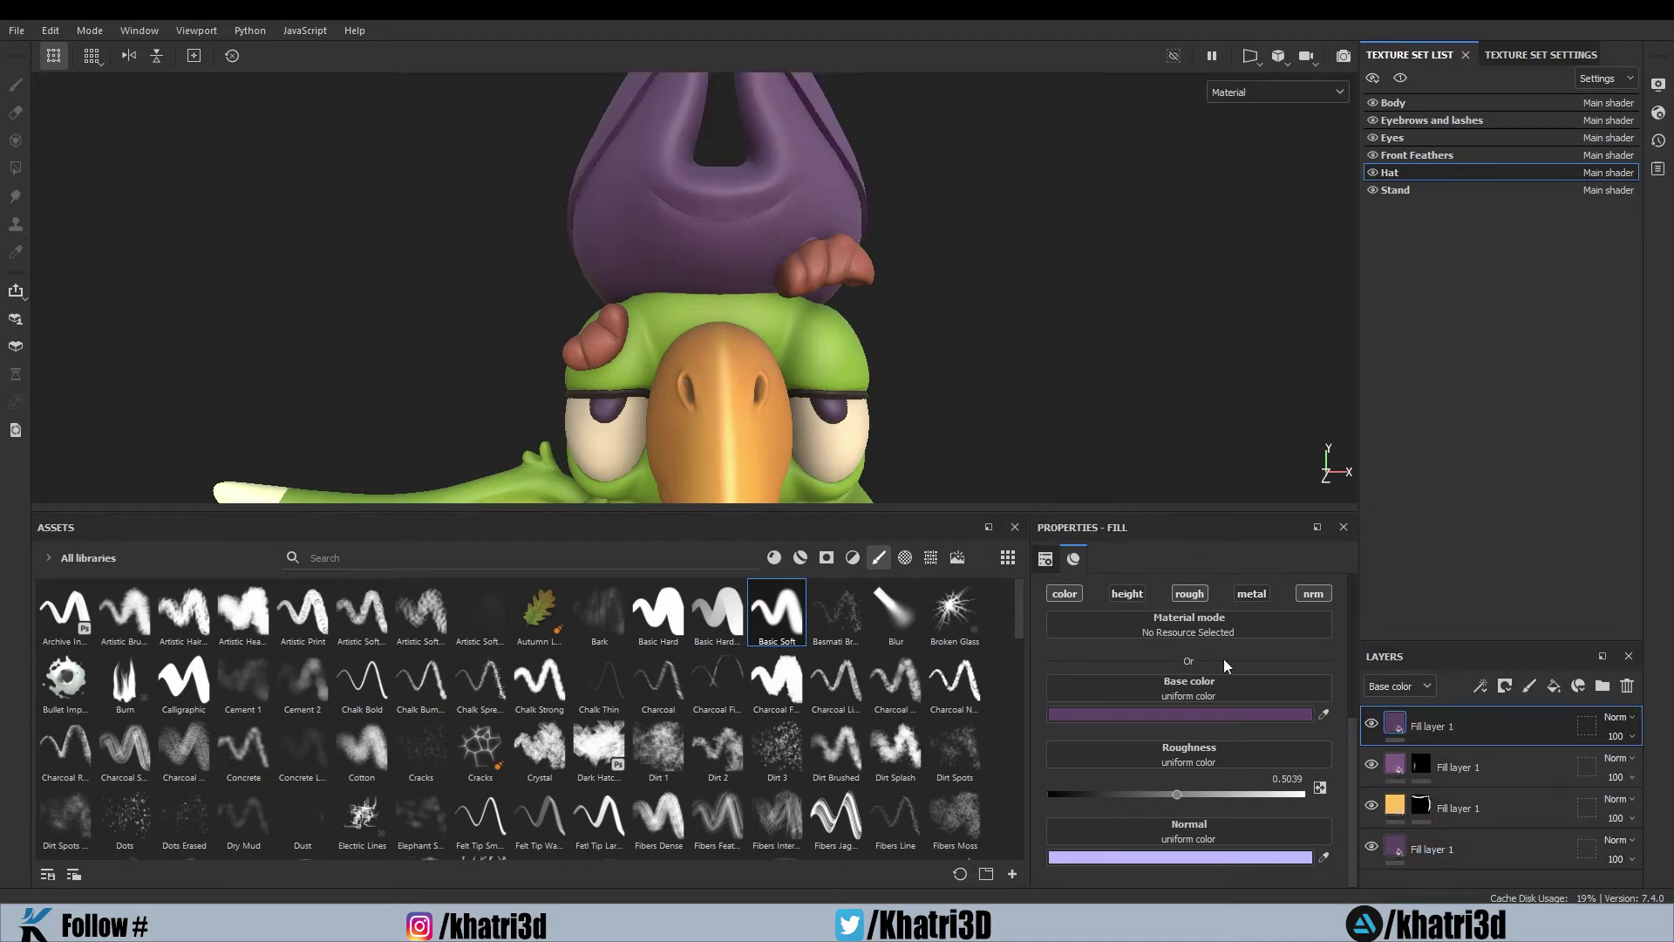
Set the copied Hat layer's roughness to 0.6542 and its base color to a darker purple, 4E384D, with hue 0.840
drag(1179, 797, 1223, 797)
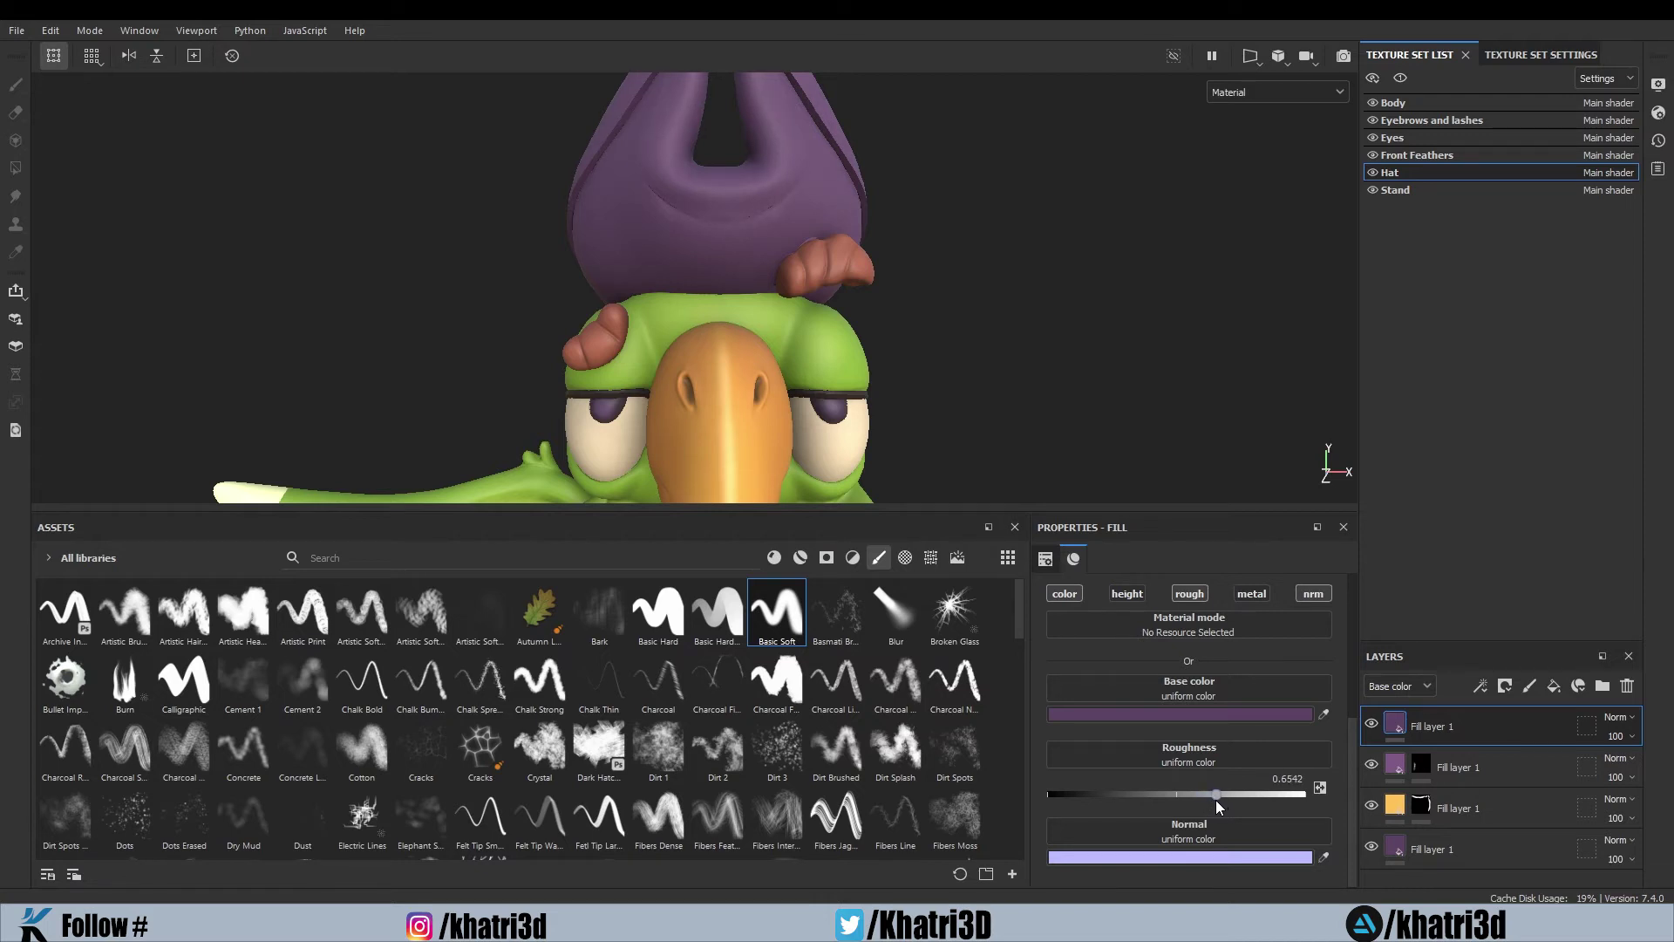
click(1268, 713)
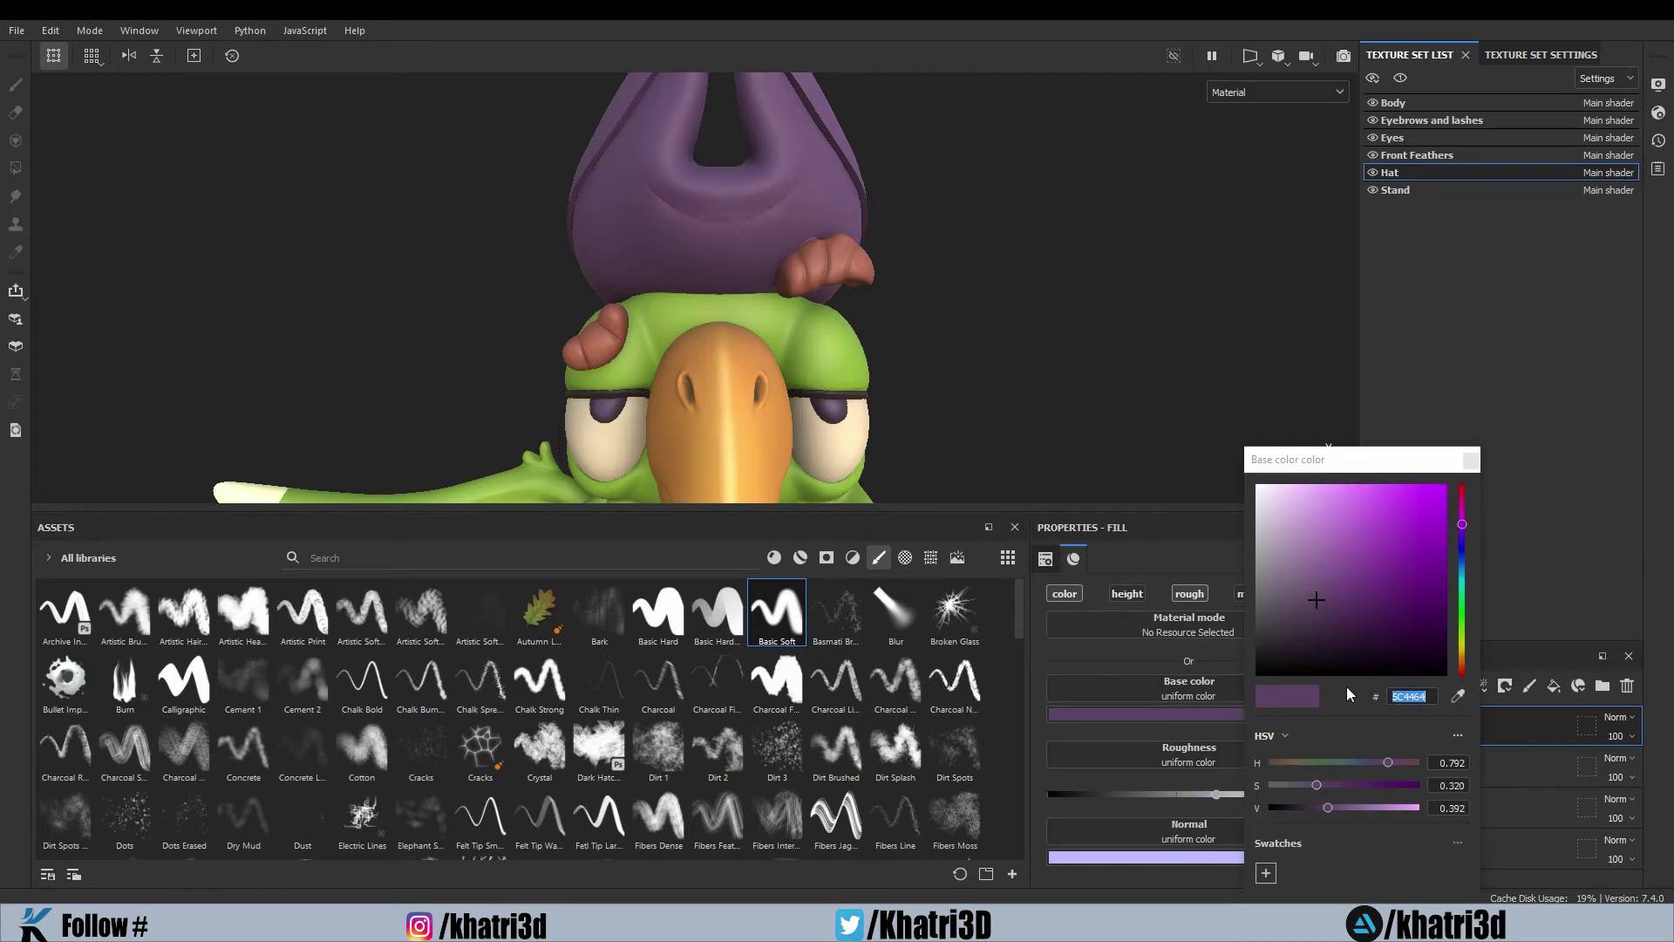
drag(1320, 596, 1311, 616)
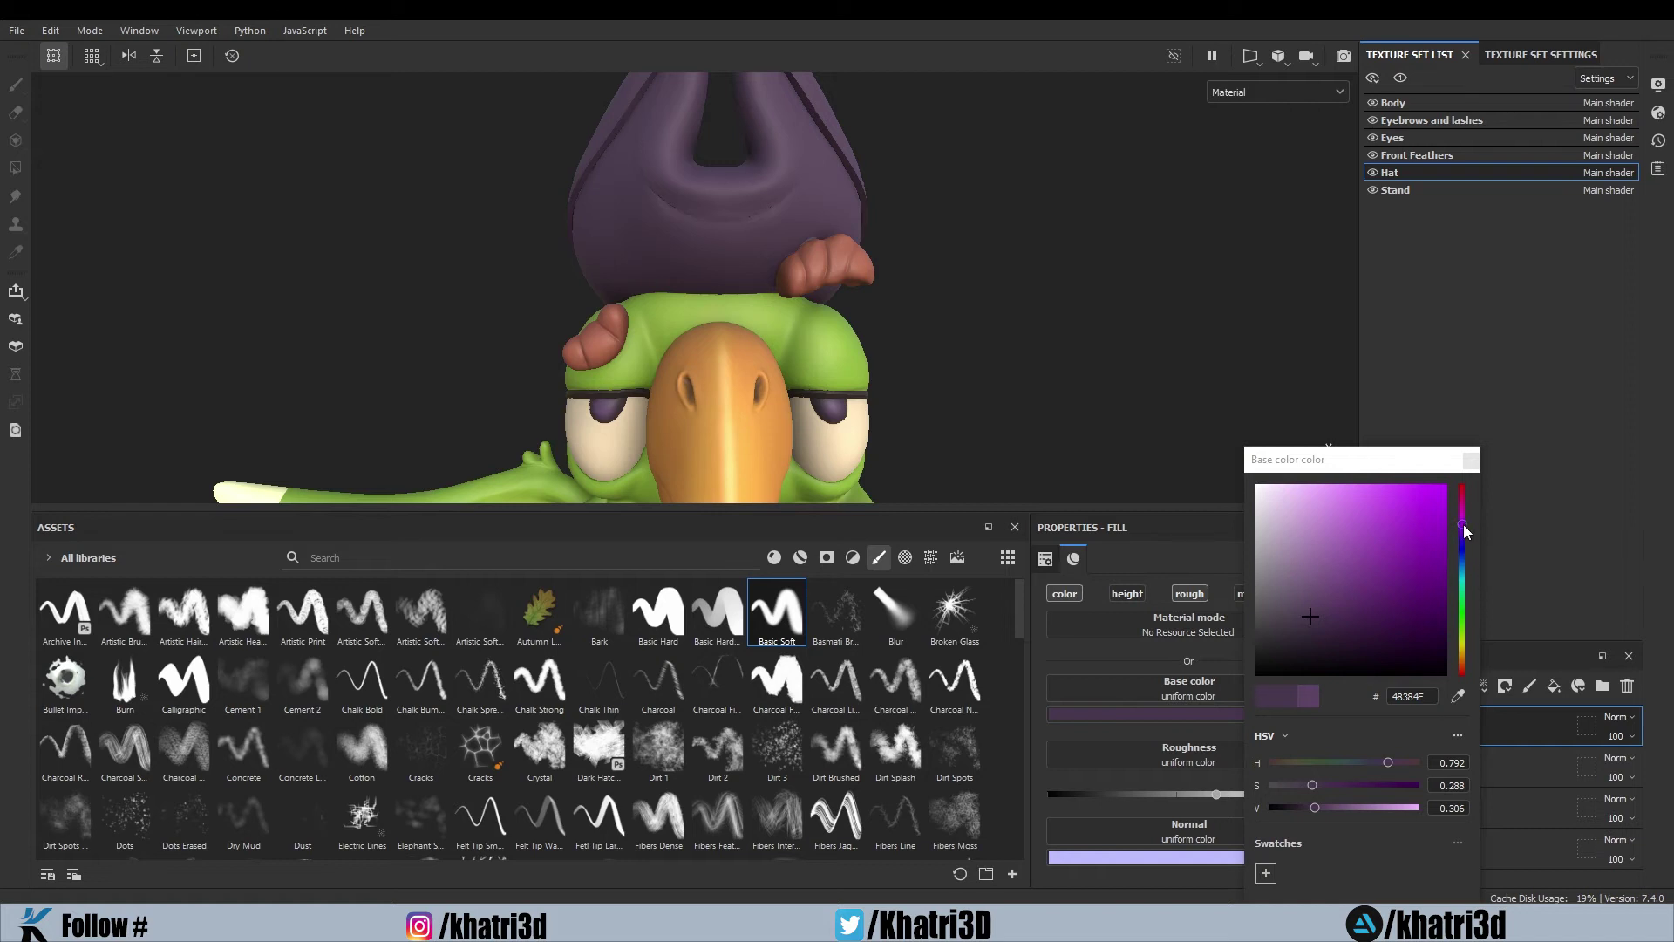
drag(1462, 525, 1467, 516)
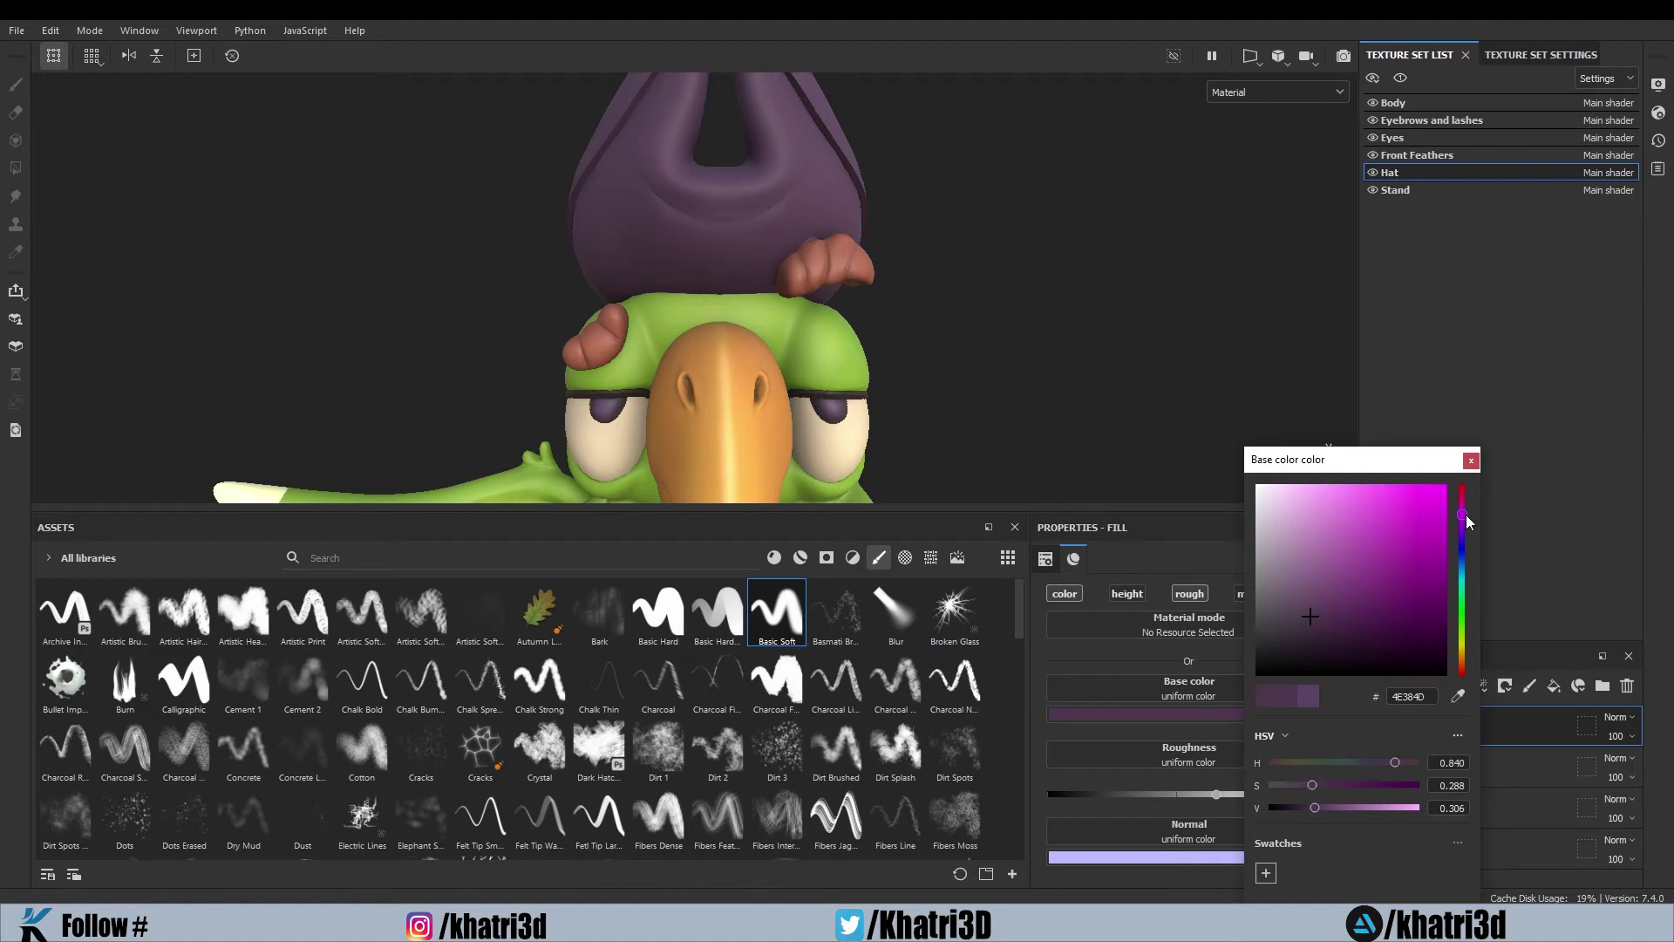
click(1468, 463)
Add a black mask to the dark purple Hat layer and fill it with an Ambient Occlusion generator
right_click(1452, 726)
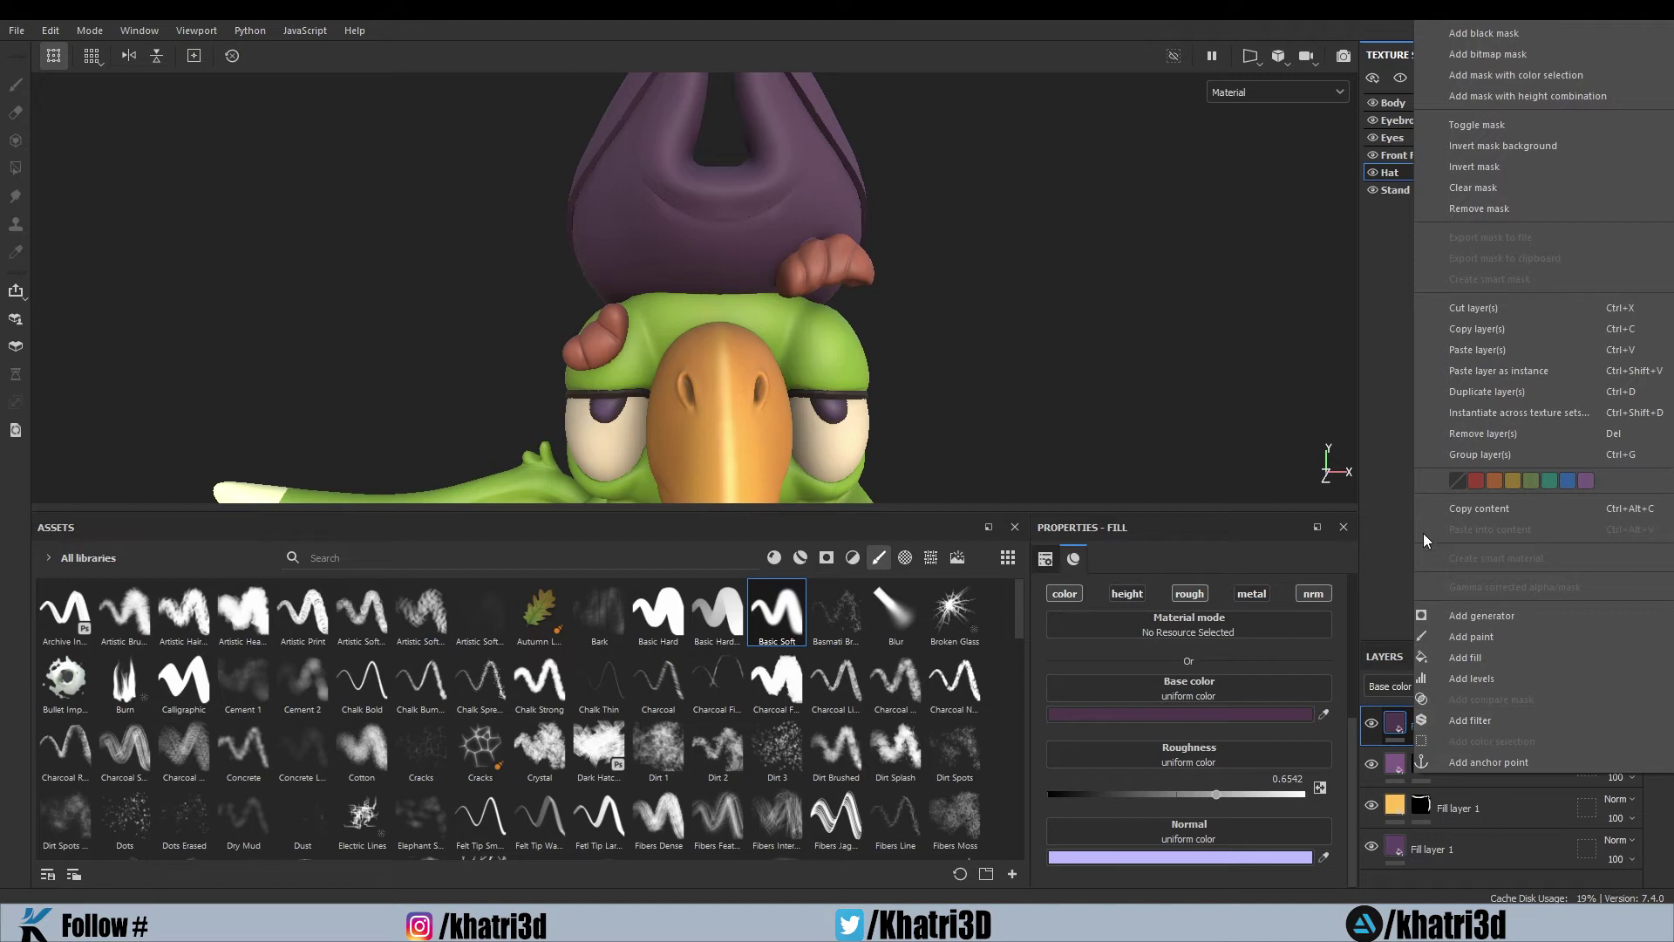
click(1494, 38)
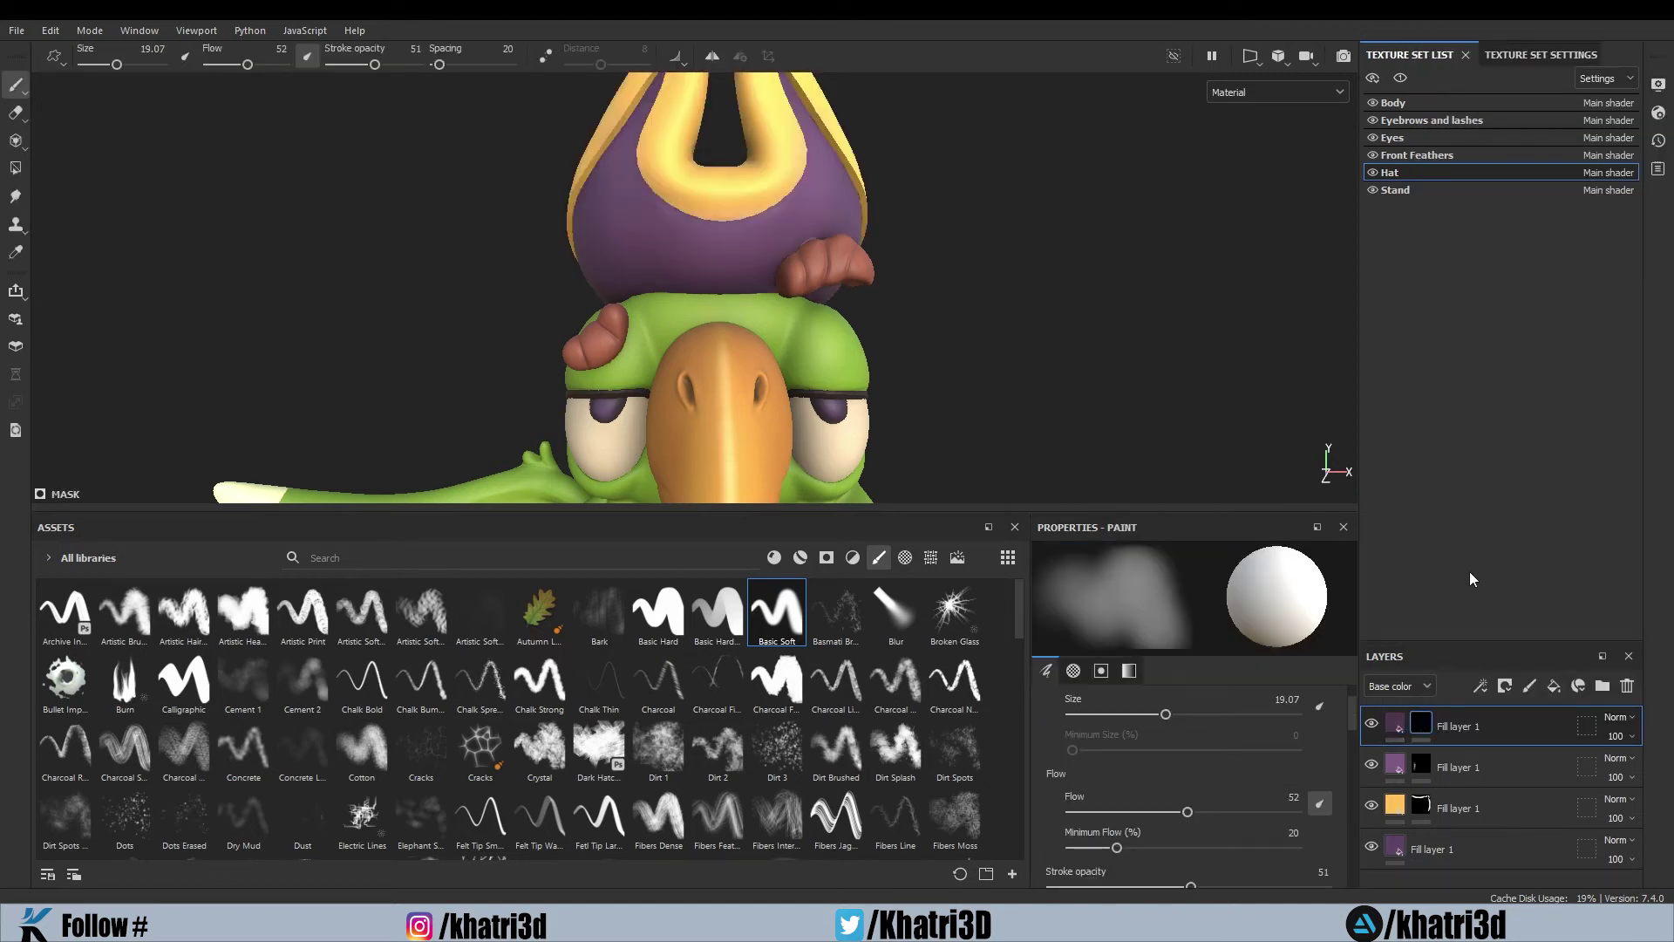
click(1503, 688)
click(1500, 755)
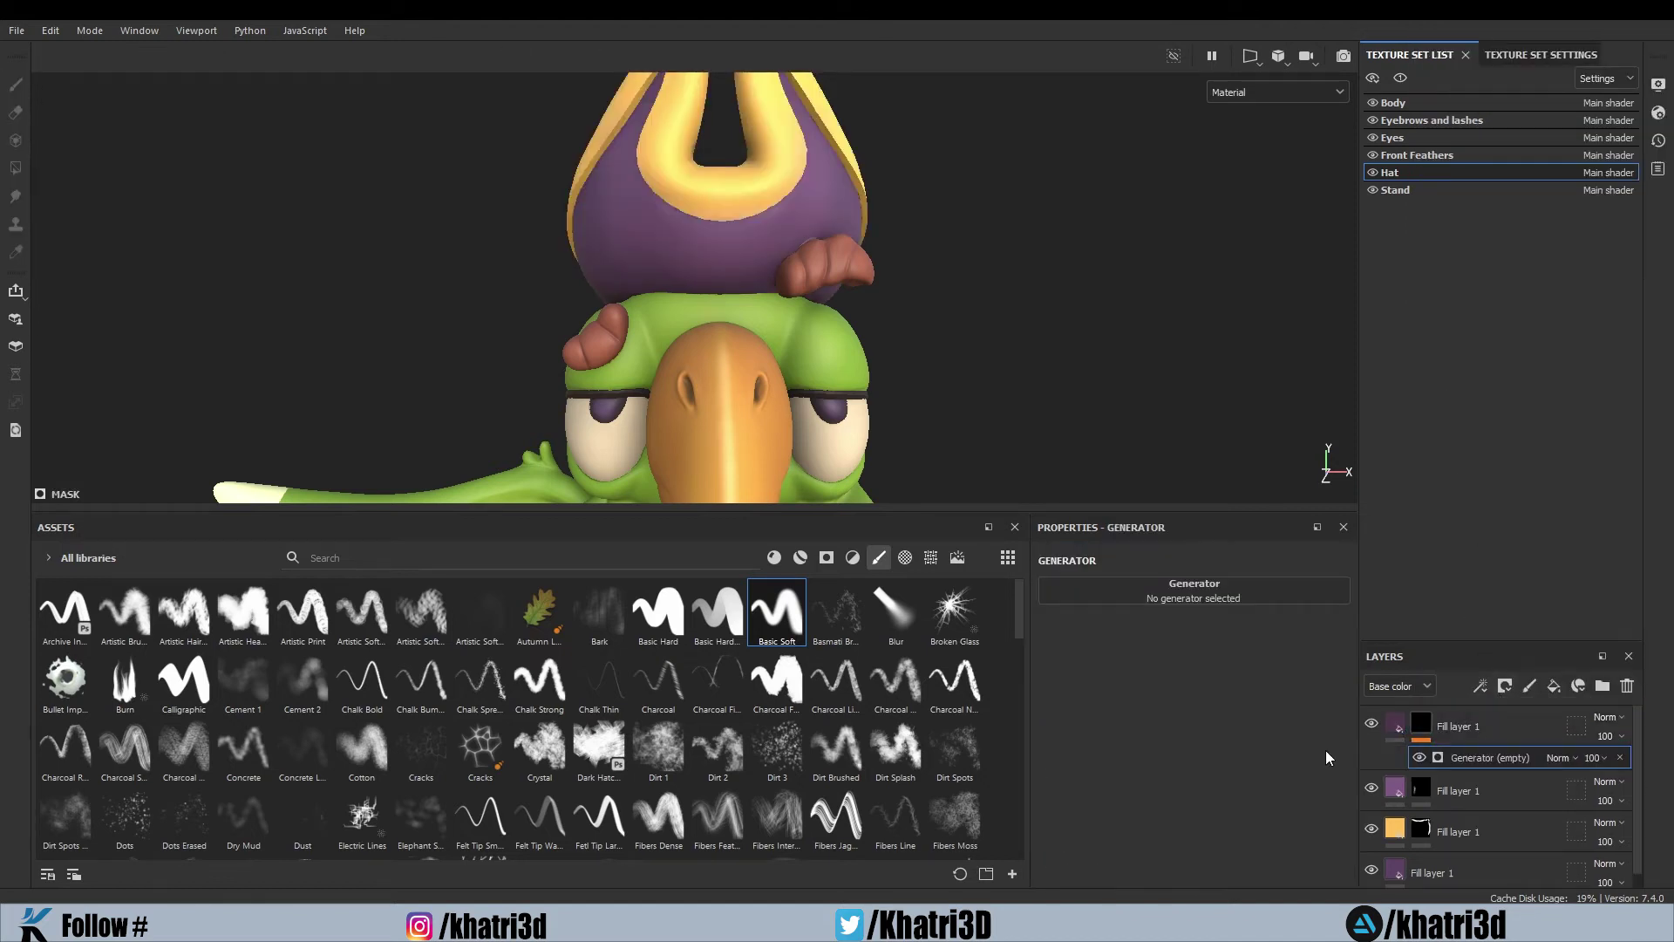
click(1181, 595)
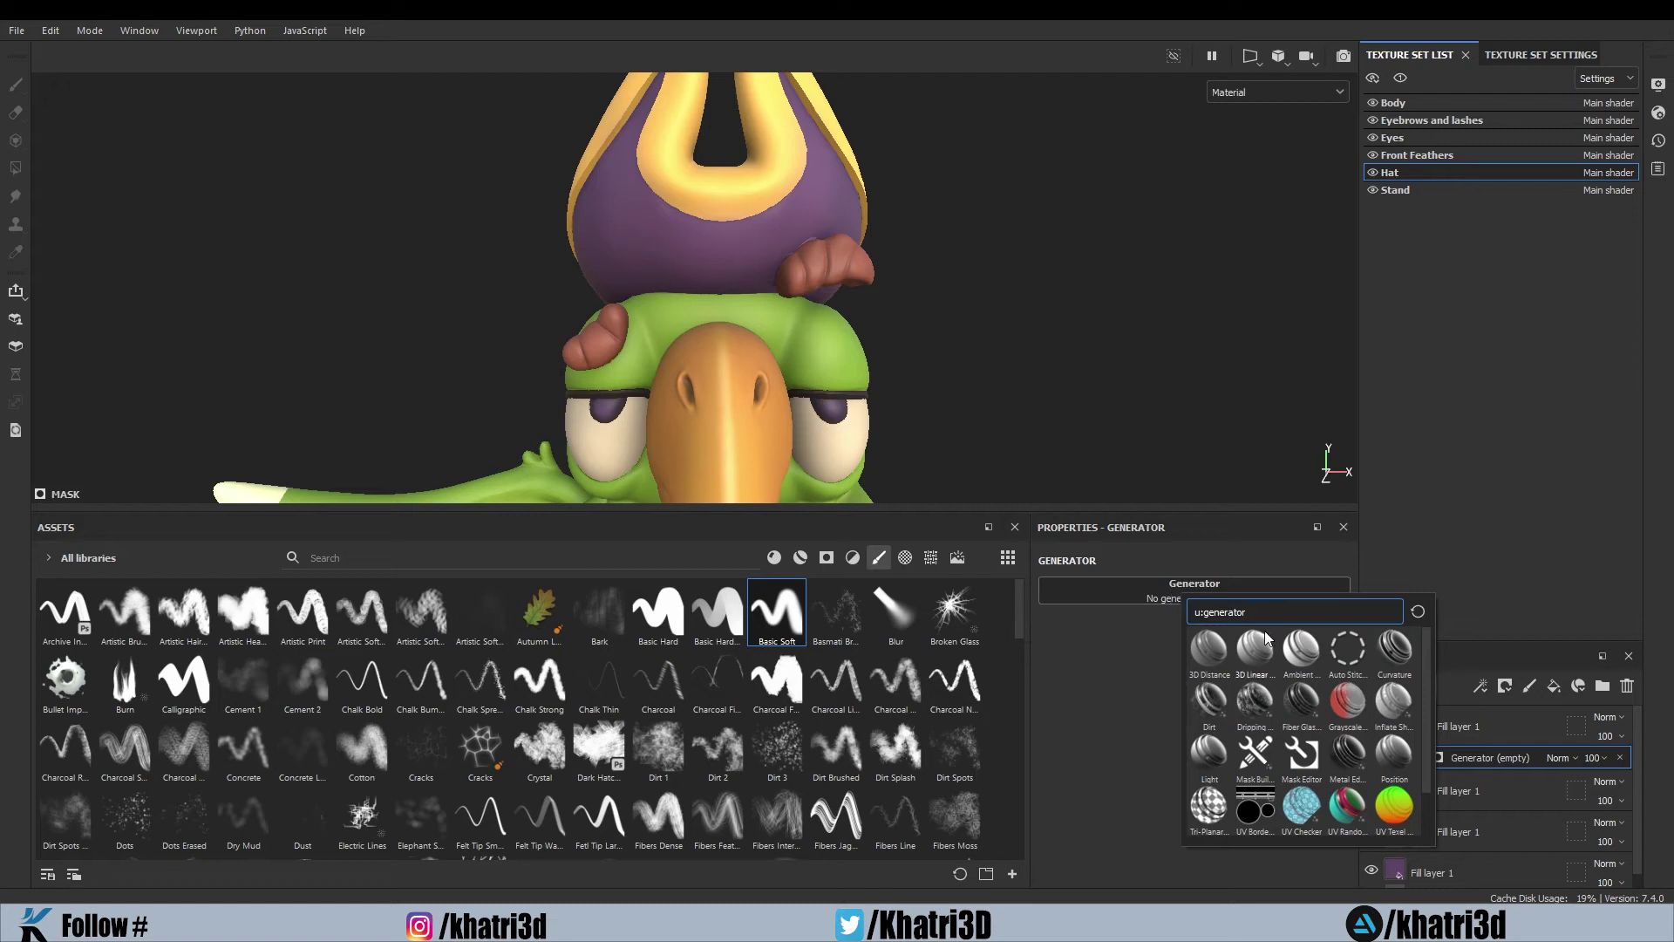
click(1296, 663)
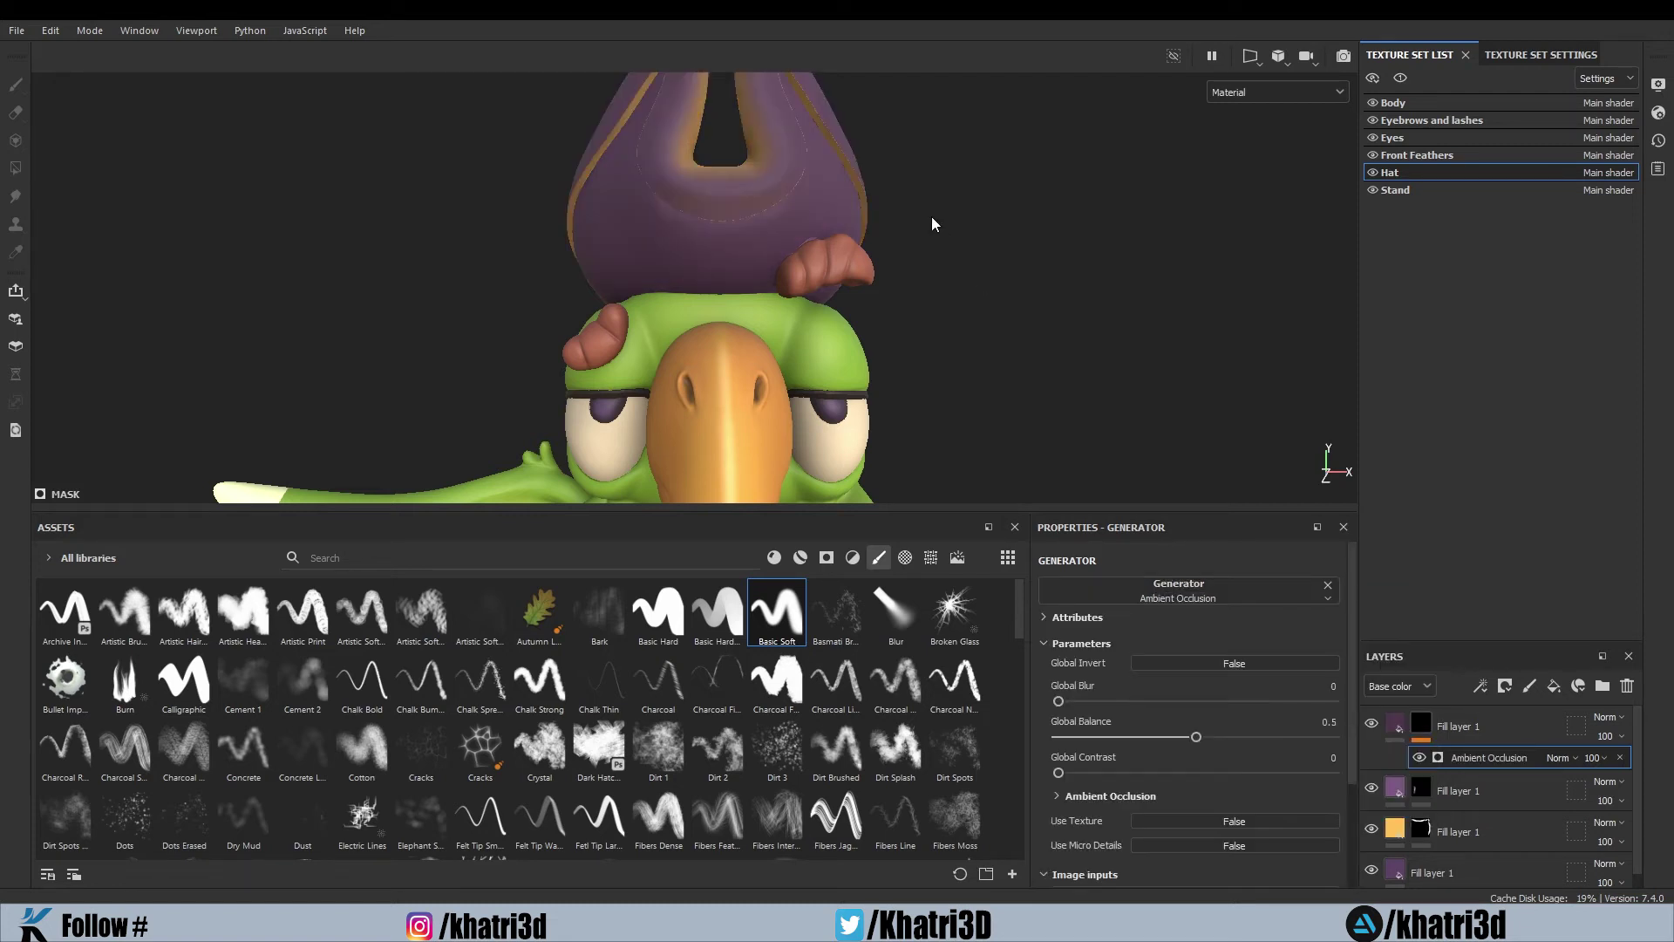
Set the Ambient Occlusion generator's Global Invert to True on the dark purple Hat layer
scroll(991, 258, down, 3)
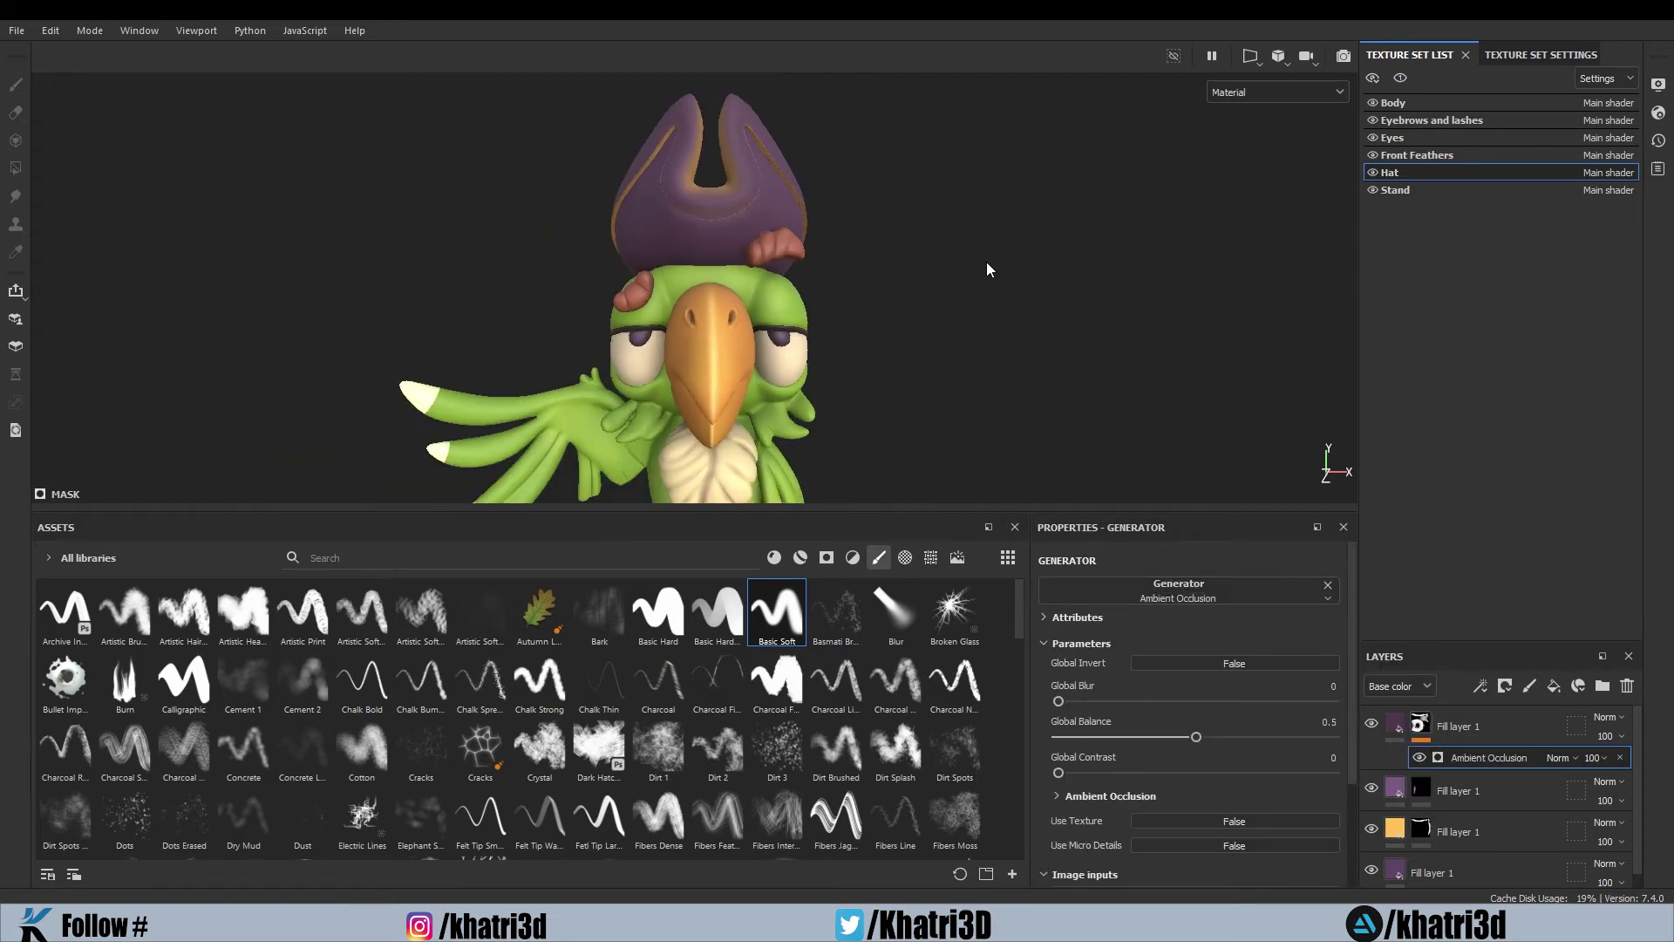
scroll(965, 281, up, 3)
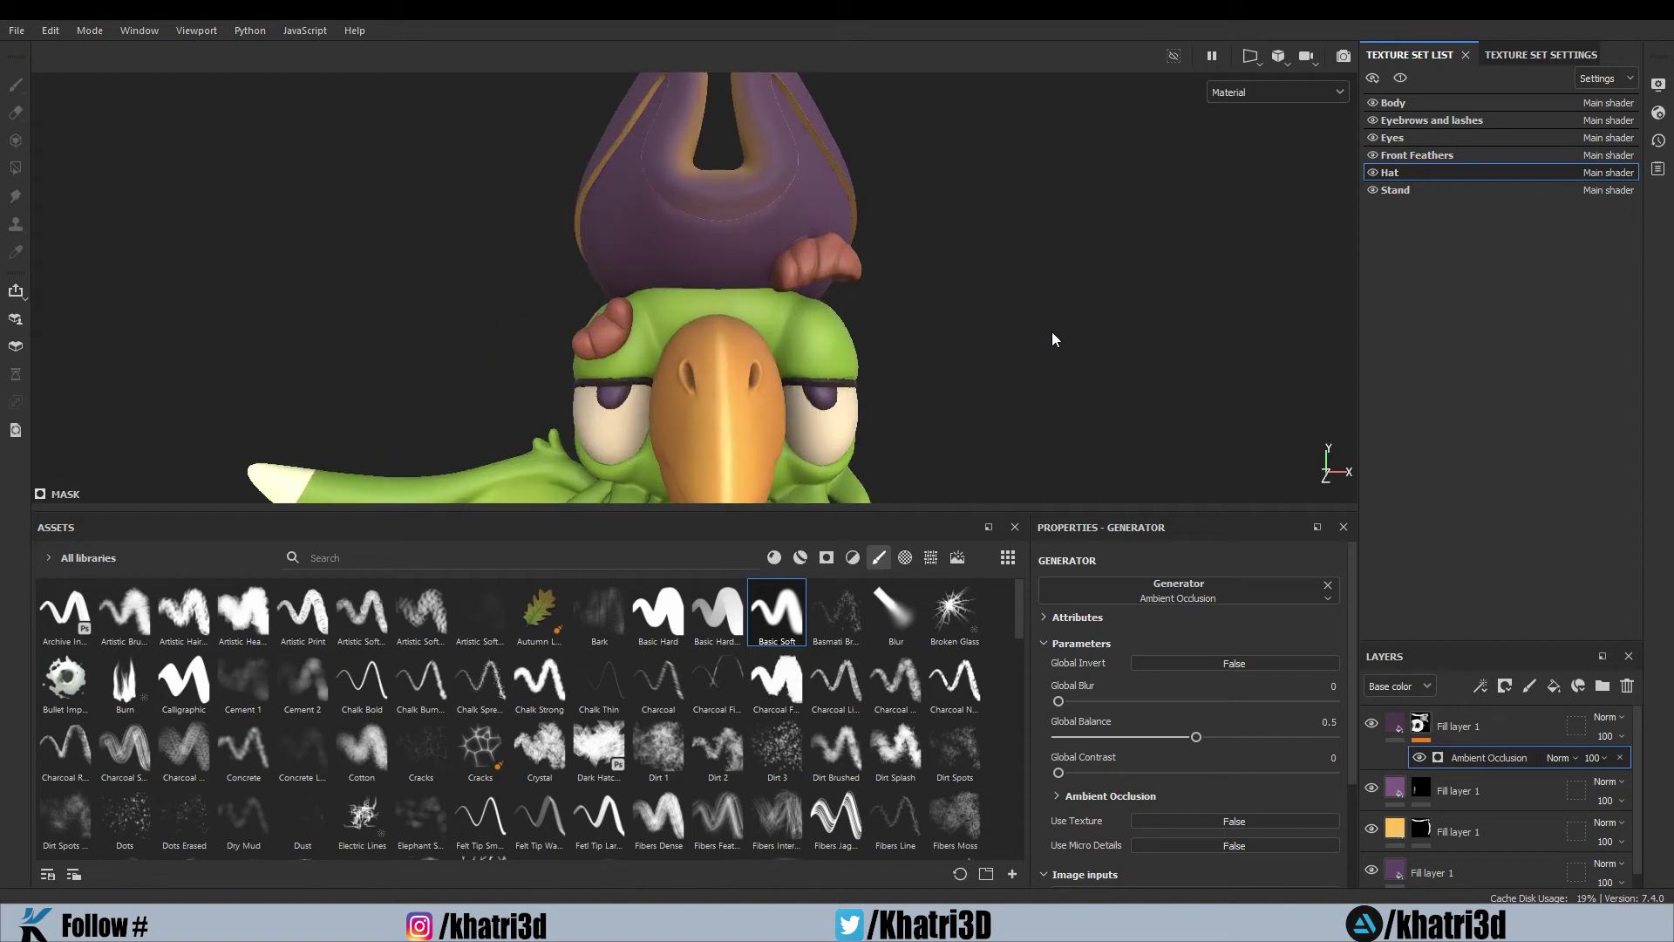
click(1231, 664)
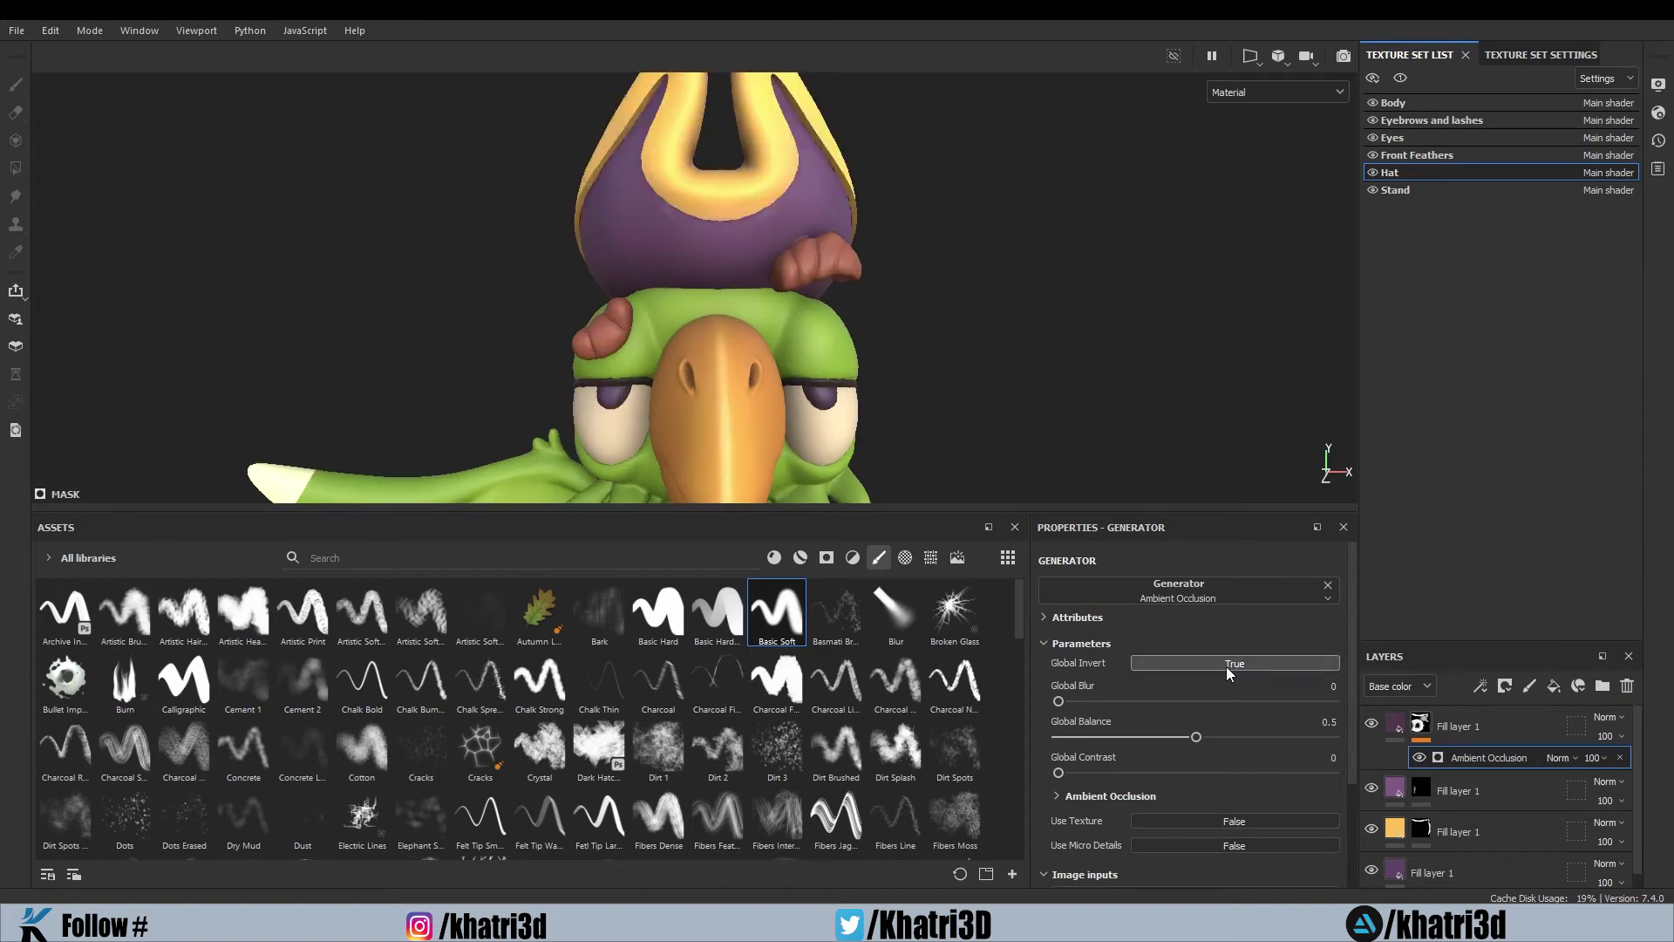
scroll(973, 244, up, 1)
scroll(975, 251, down, 1)
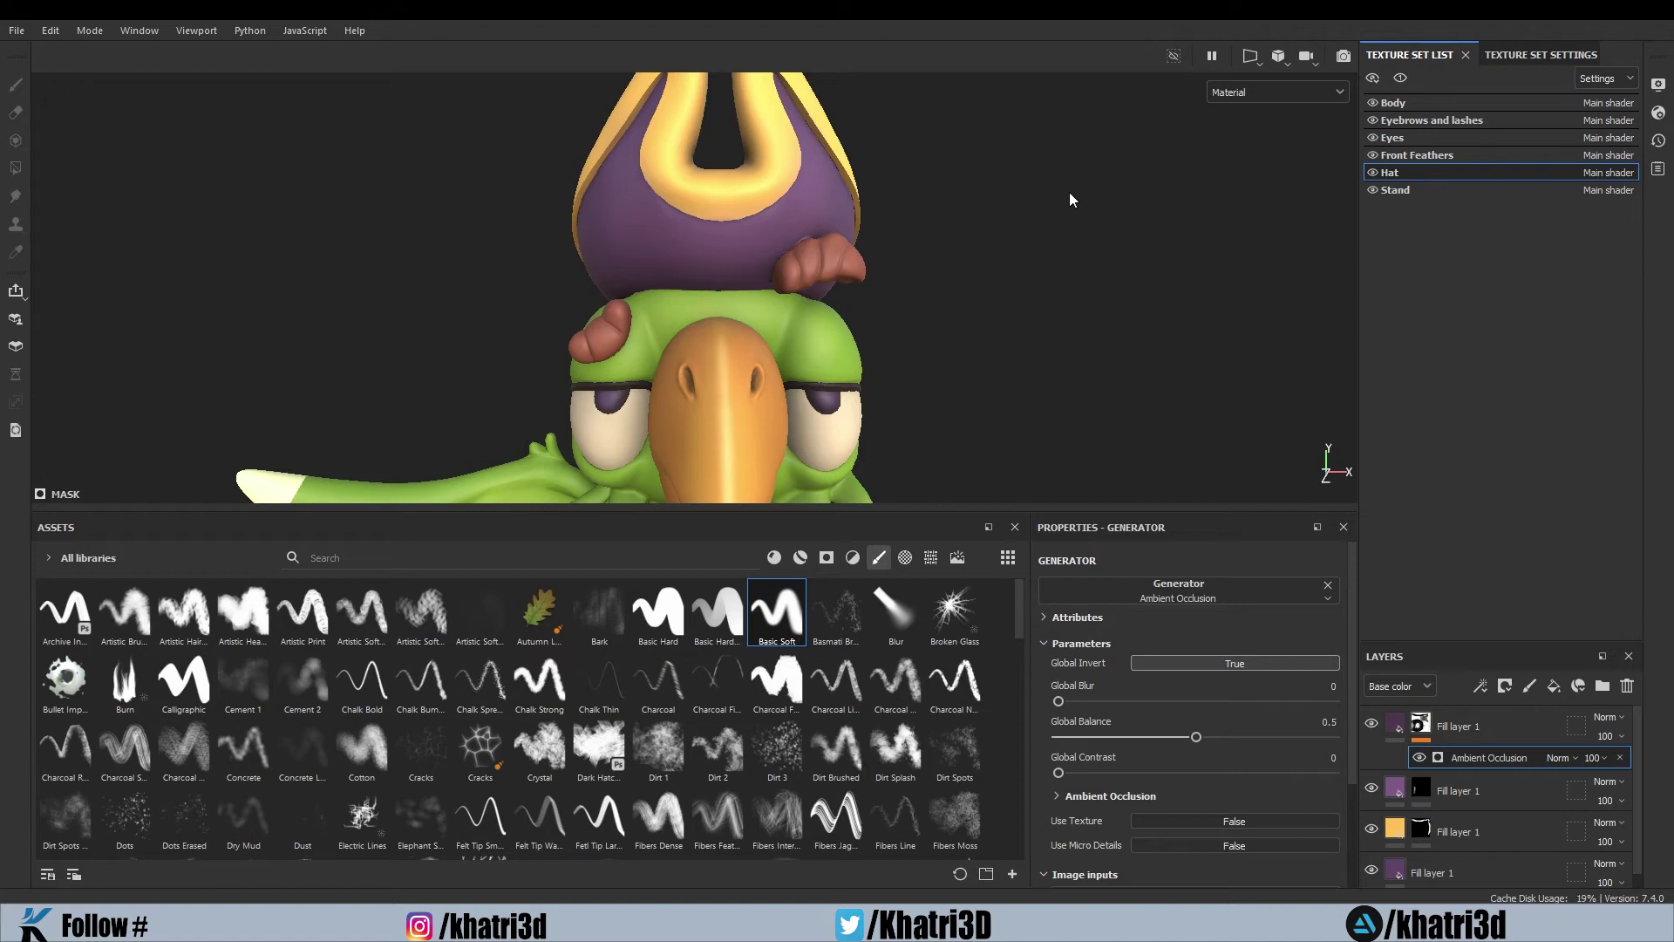
Show only the Mask channel on the model to inspect the hat's ambient occlusion mask
alt+drag(1075, 203, 1125, 262)
scroll(953, 327, down, 2)
scroll(939, 307, up, 2)
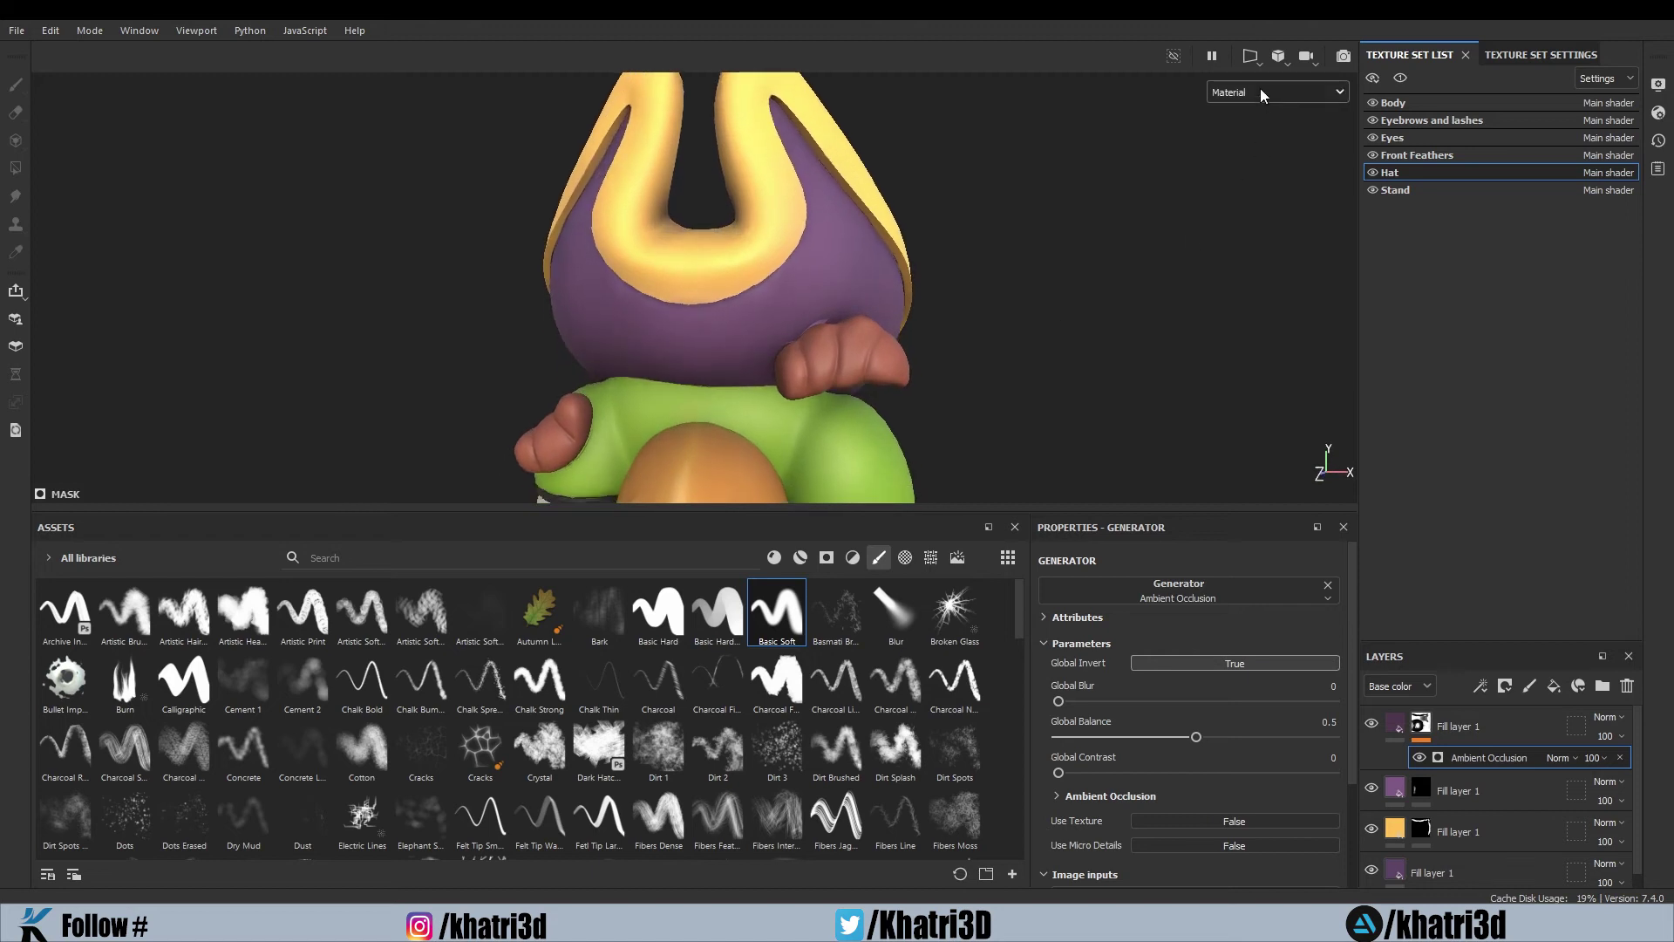
click(1261, 93)
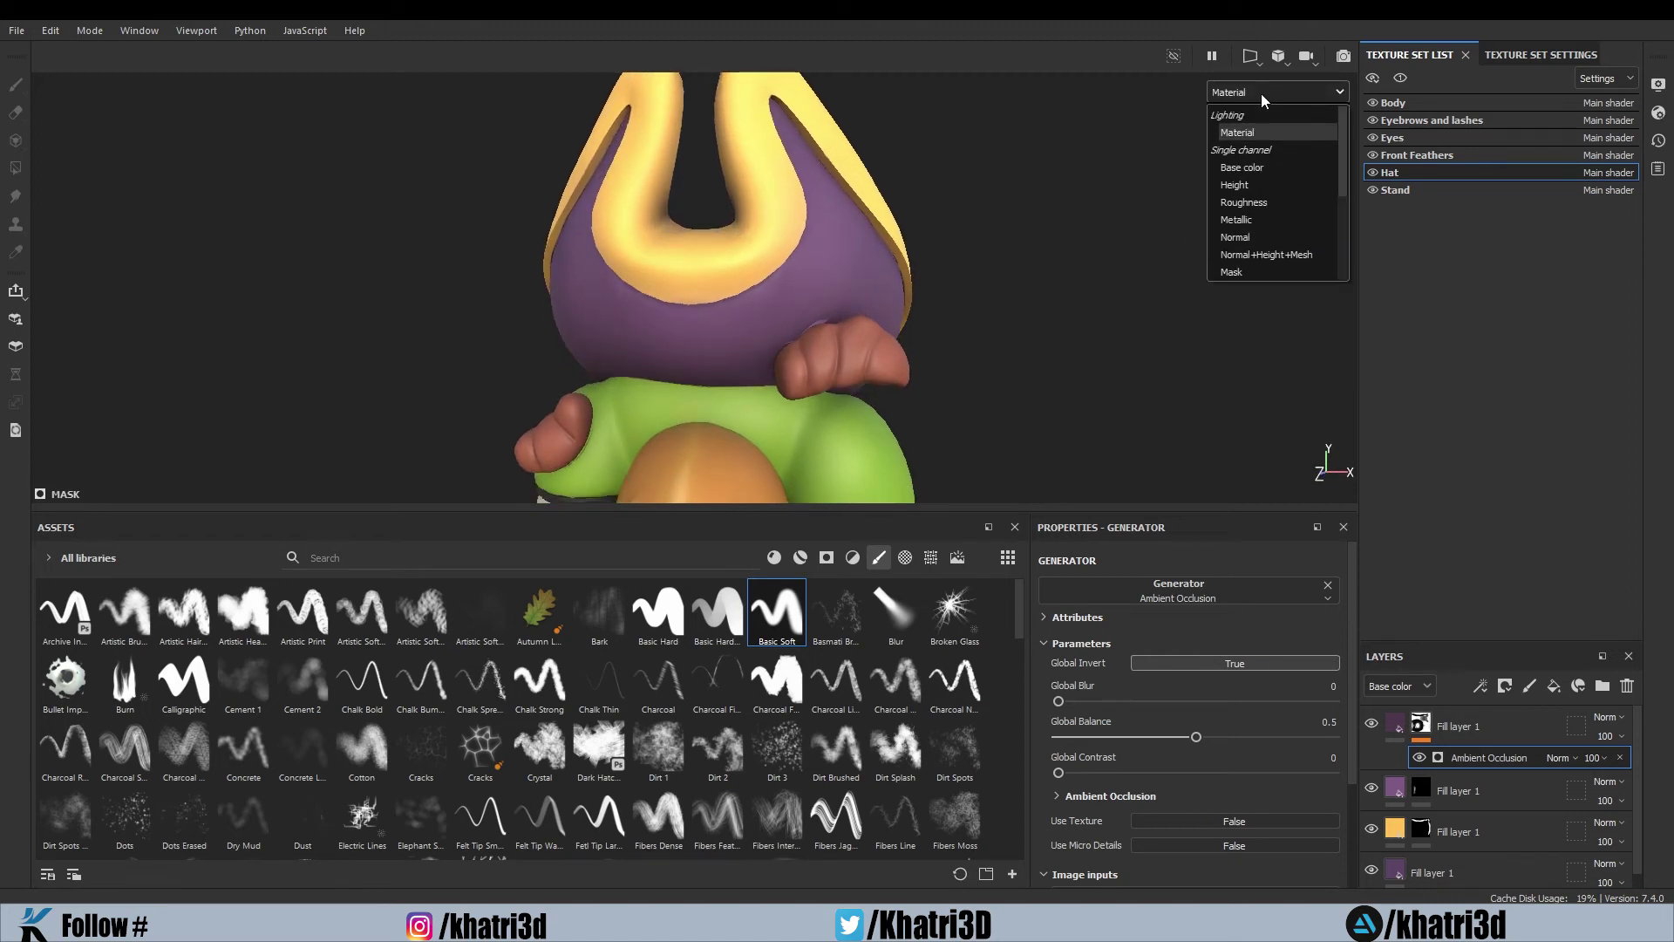
click(1246, 272)
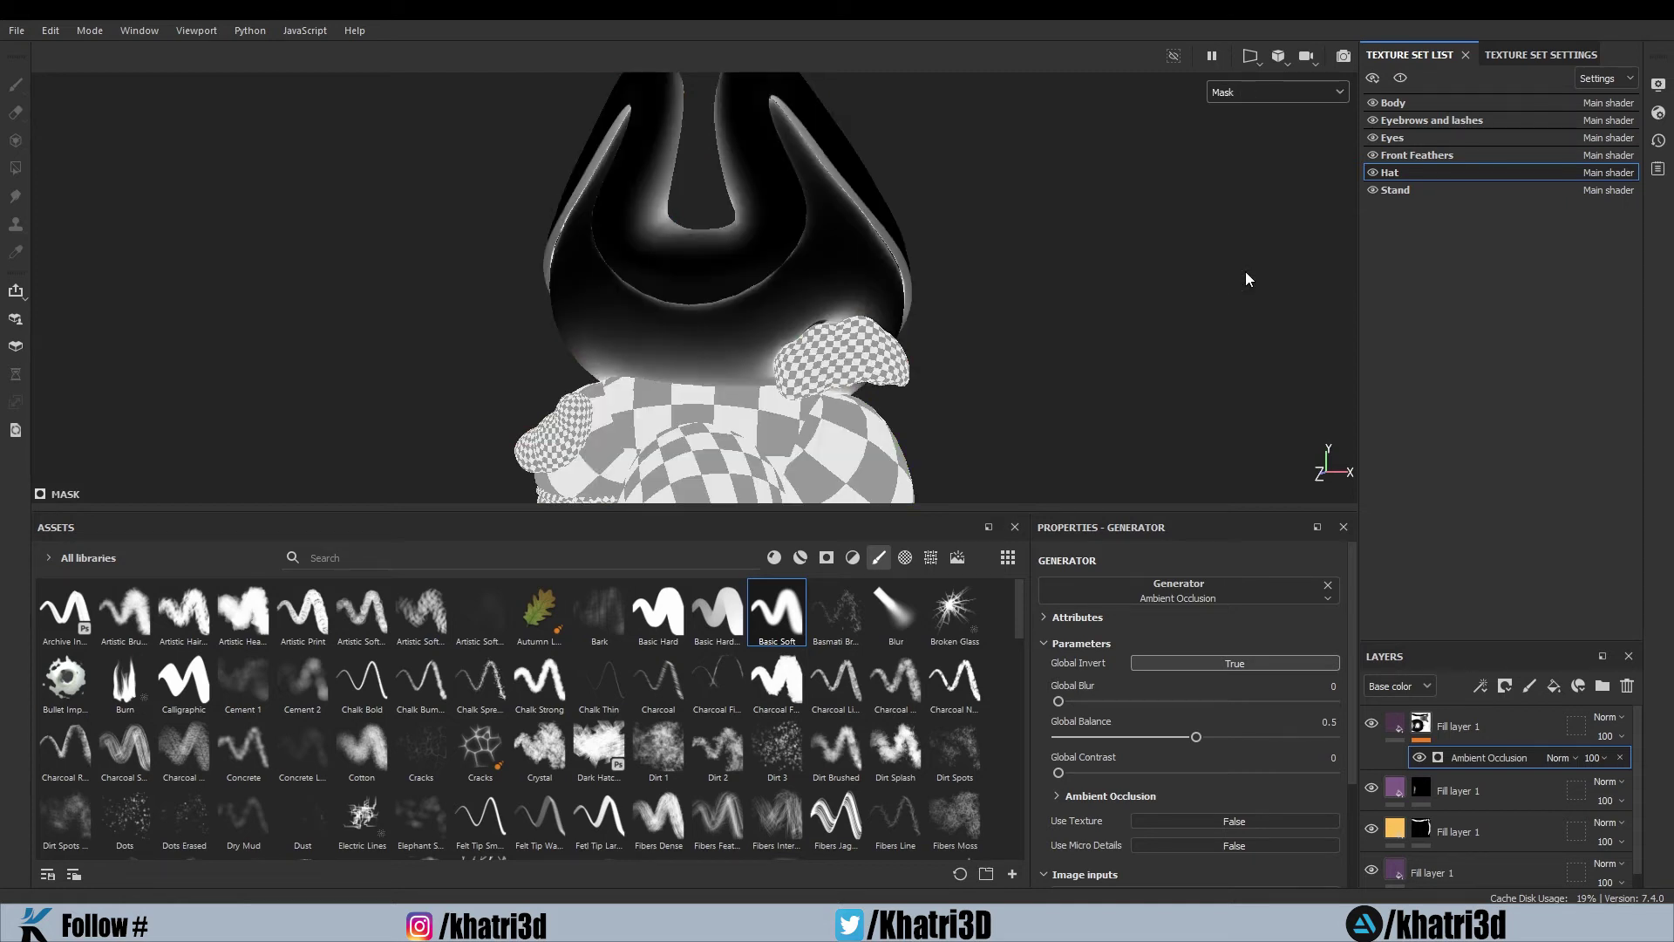
scroll(957, 339, up, 1)
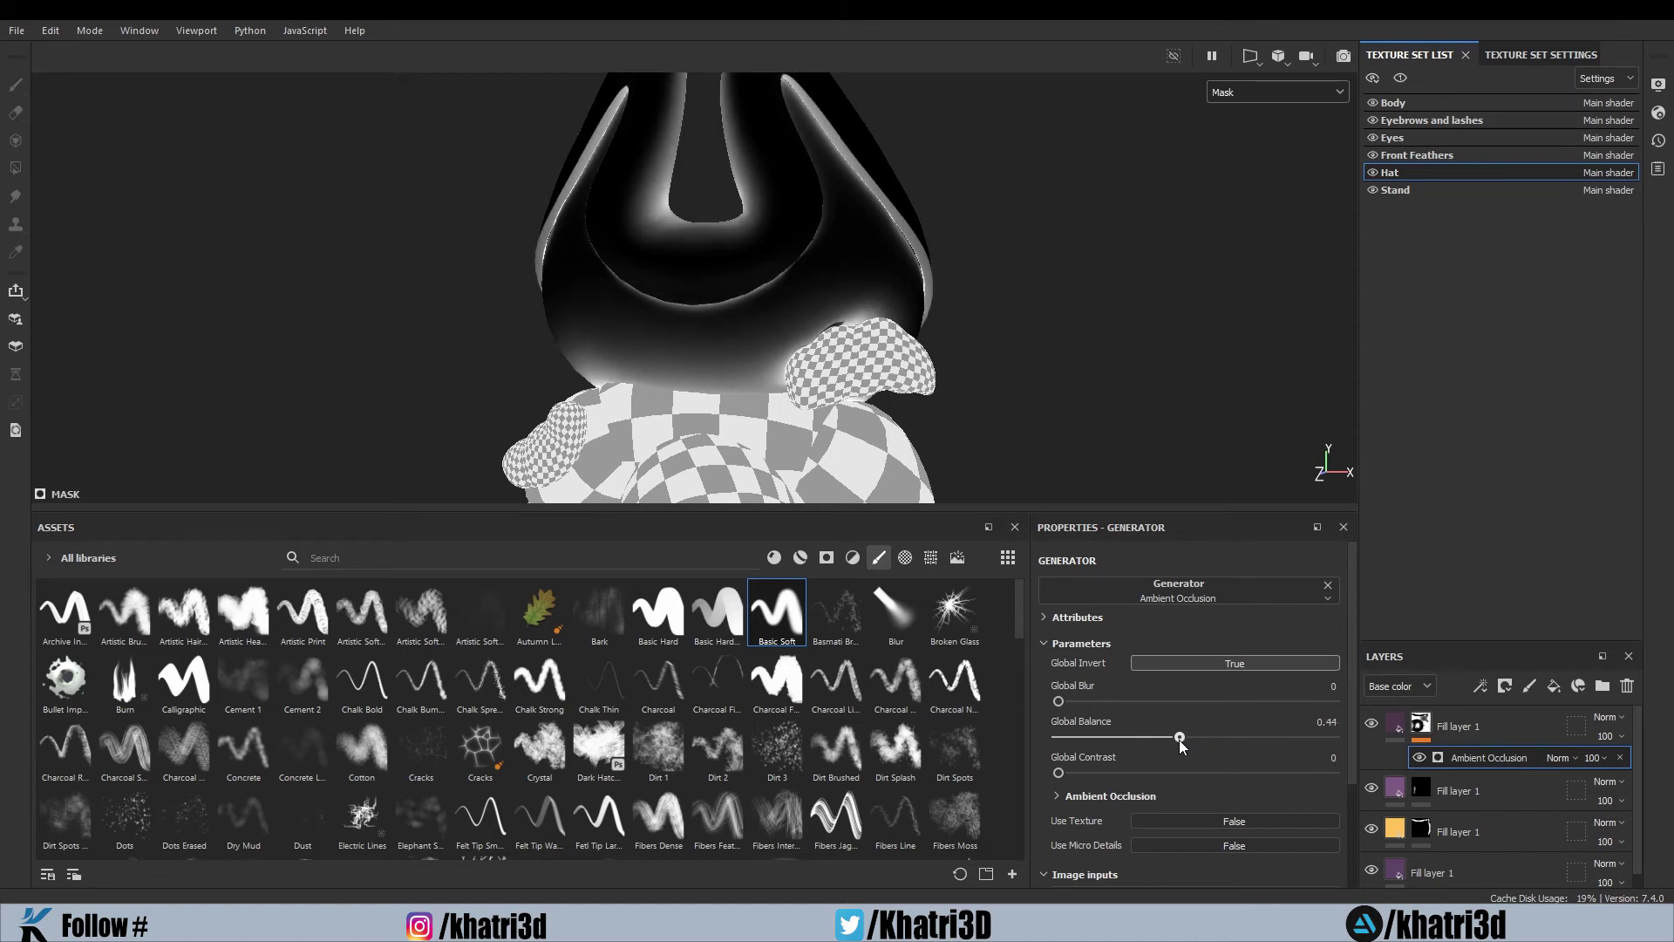
Set the Ambient Occlusion generator's Global Balance to 0.38, Global Contrast to 0.12 and Global Blur to 1.22
drag(1170, 742, 1163, 738)
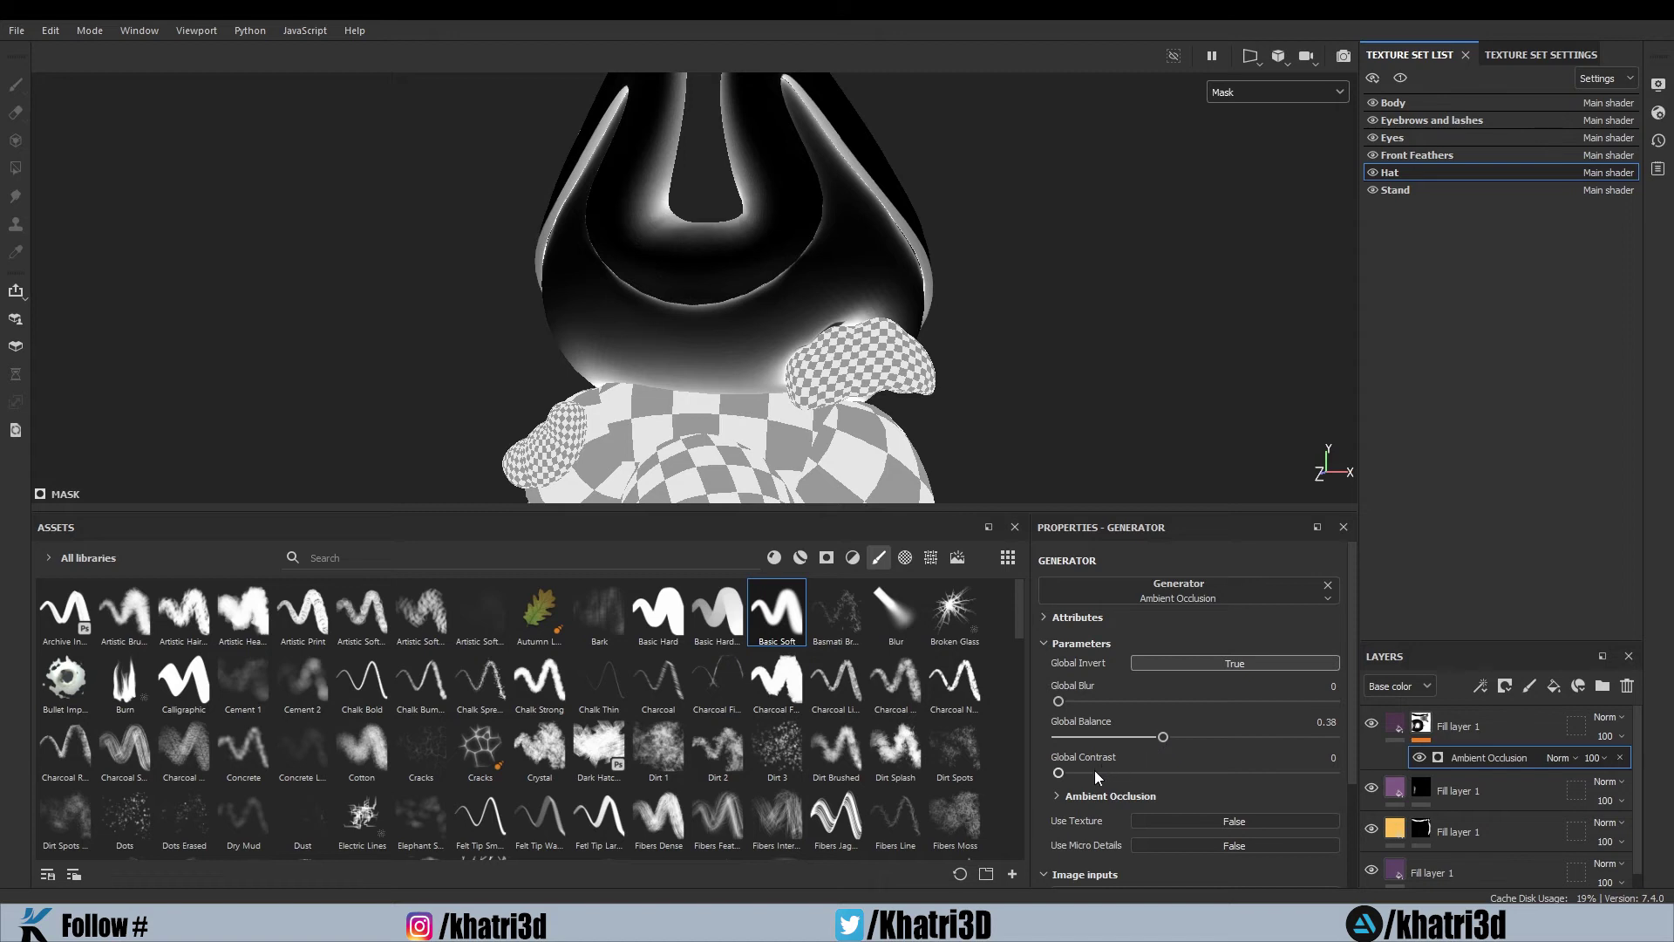
drag(1060, 774, 1066, 774)
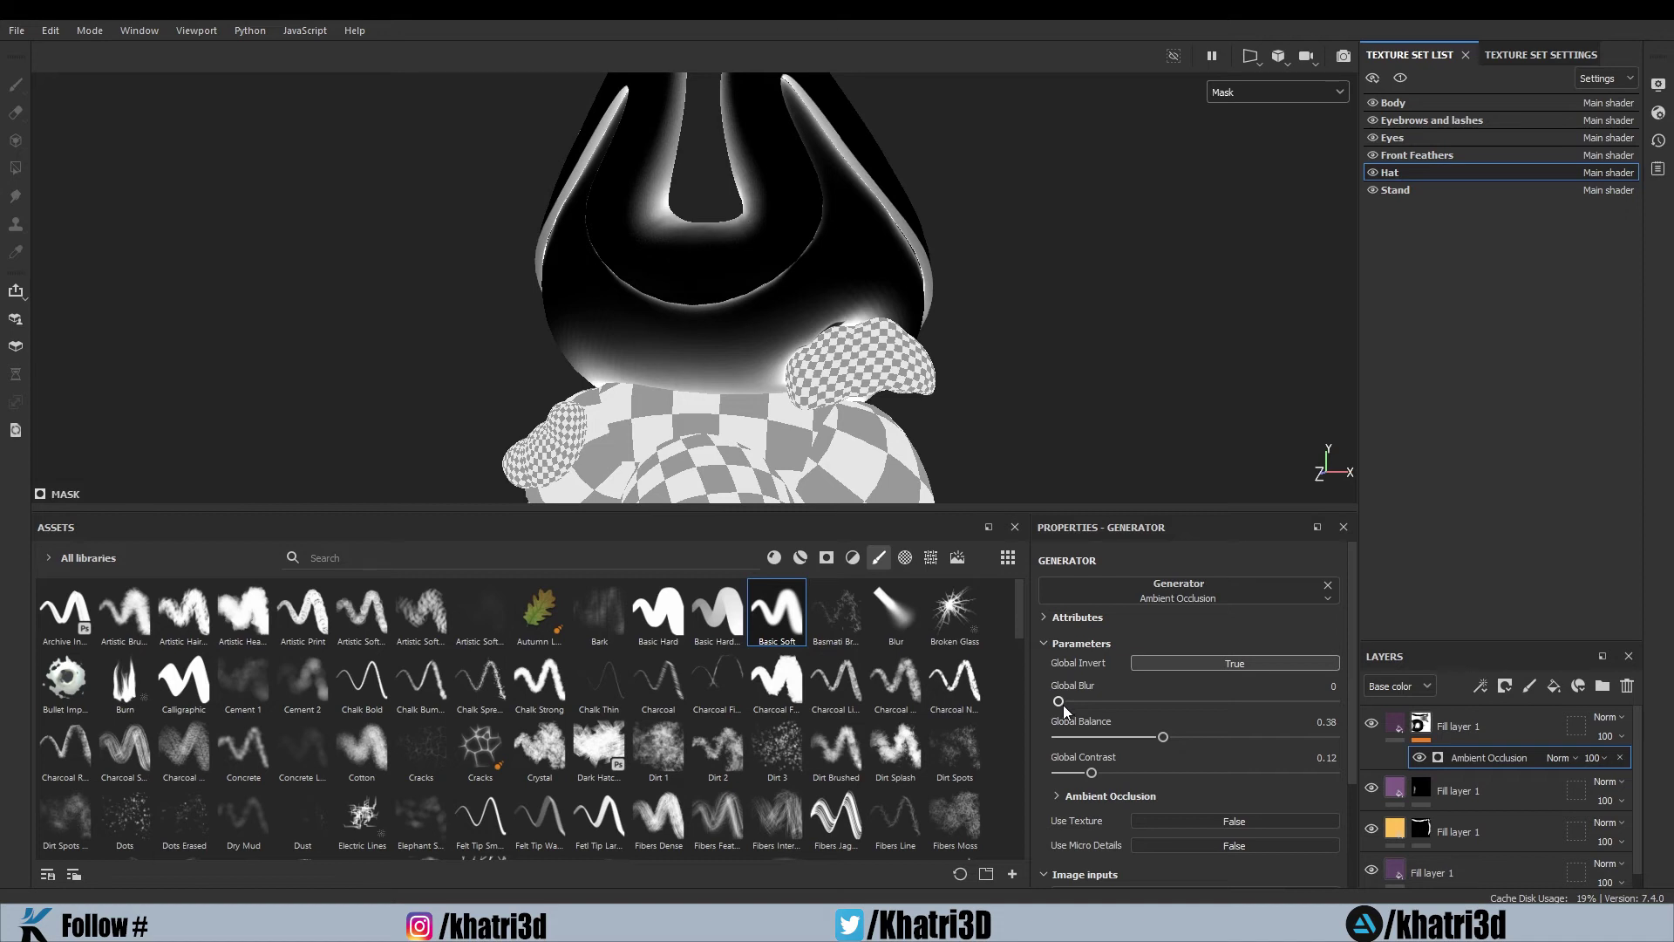
drag(1058, 703, 1080, 699)
Examine the hat's shading in the Base color channel and return the display to Material
click(1312, 91)
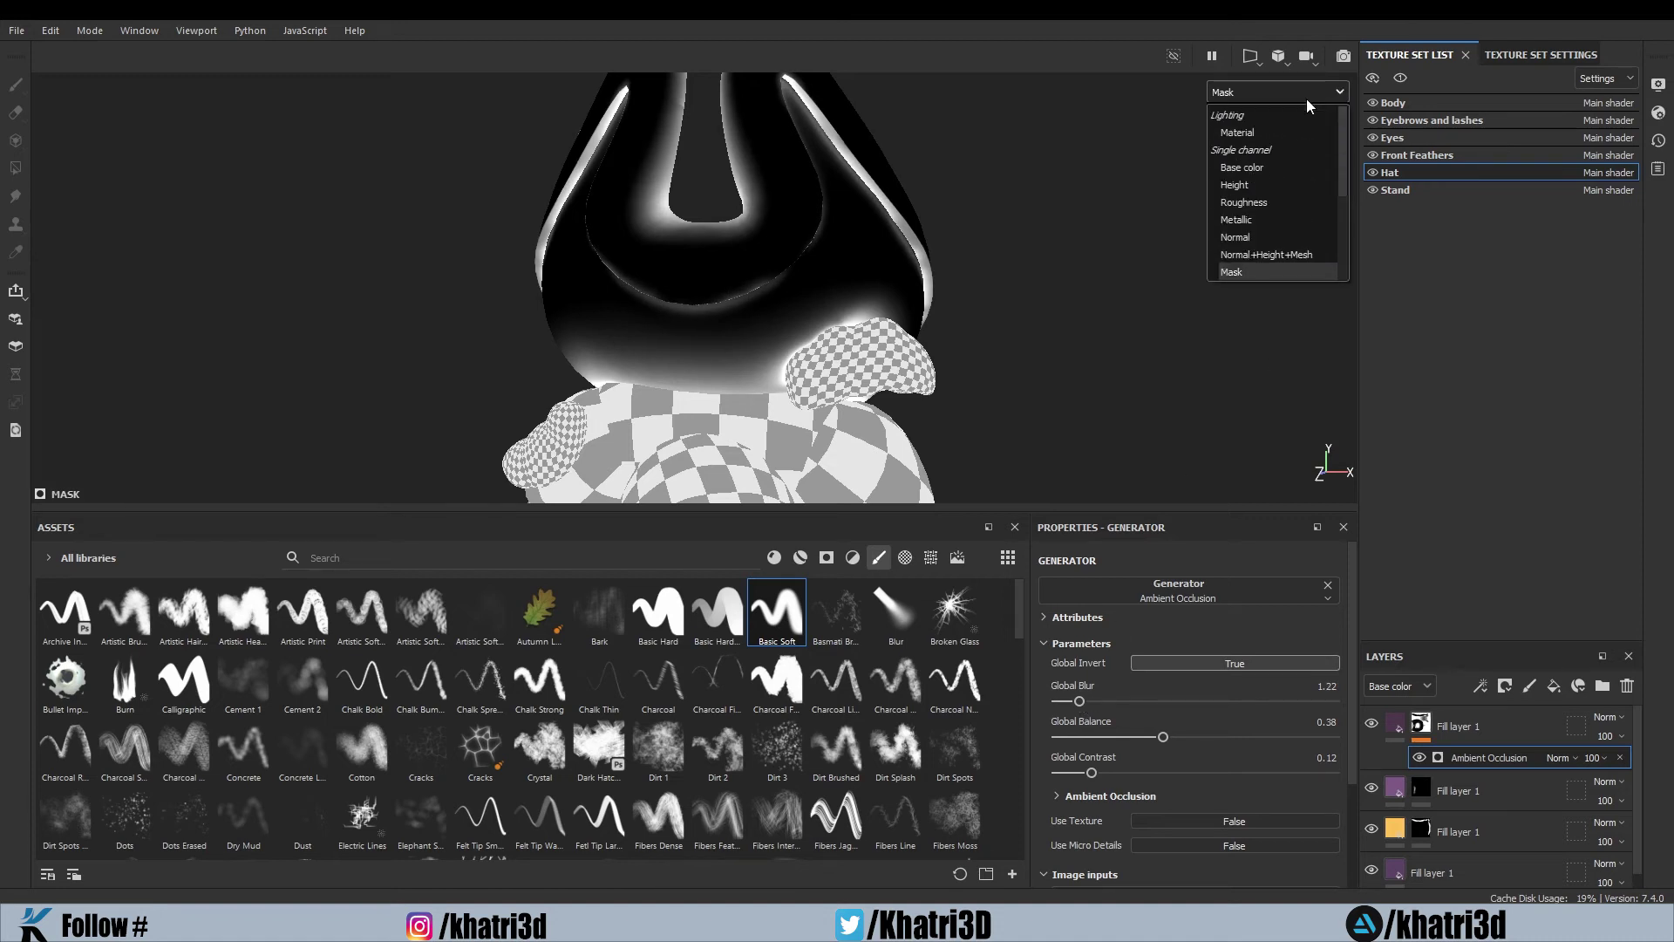
click(1275, 166)
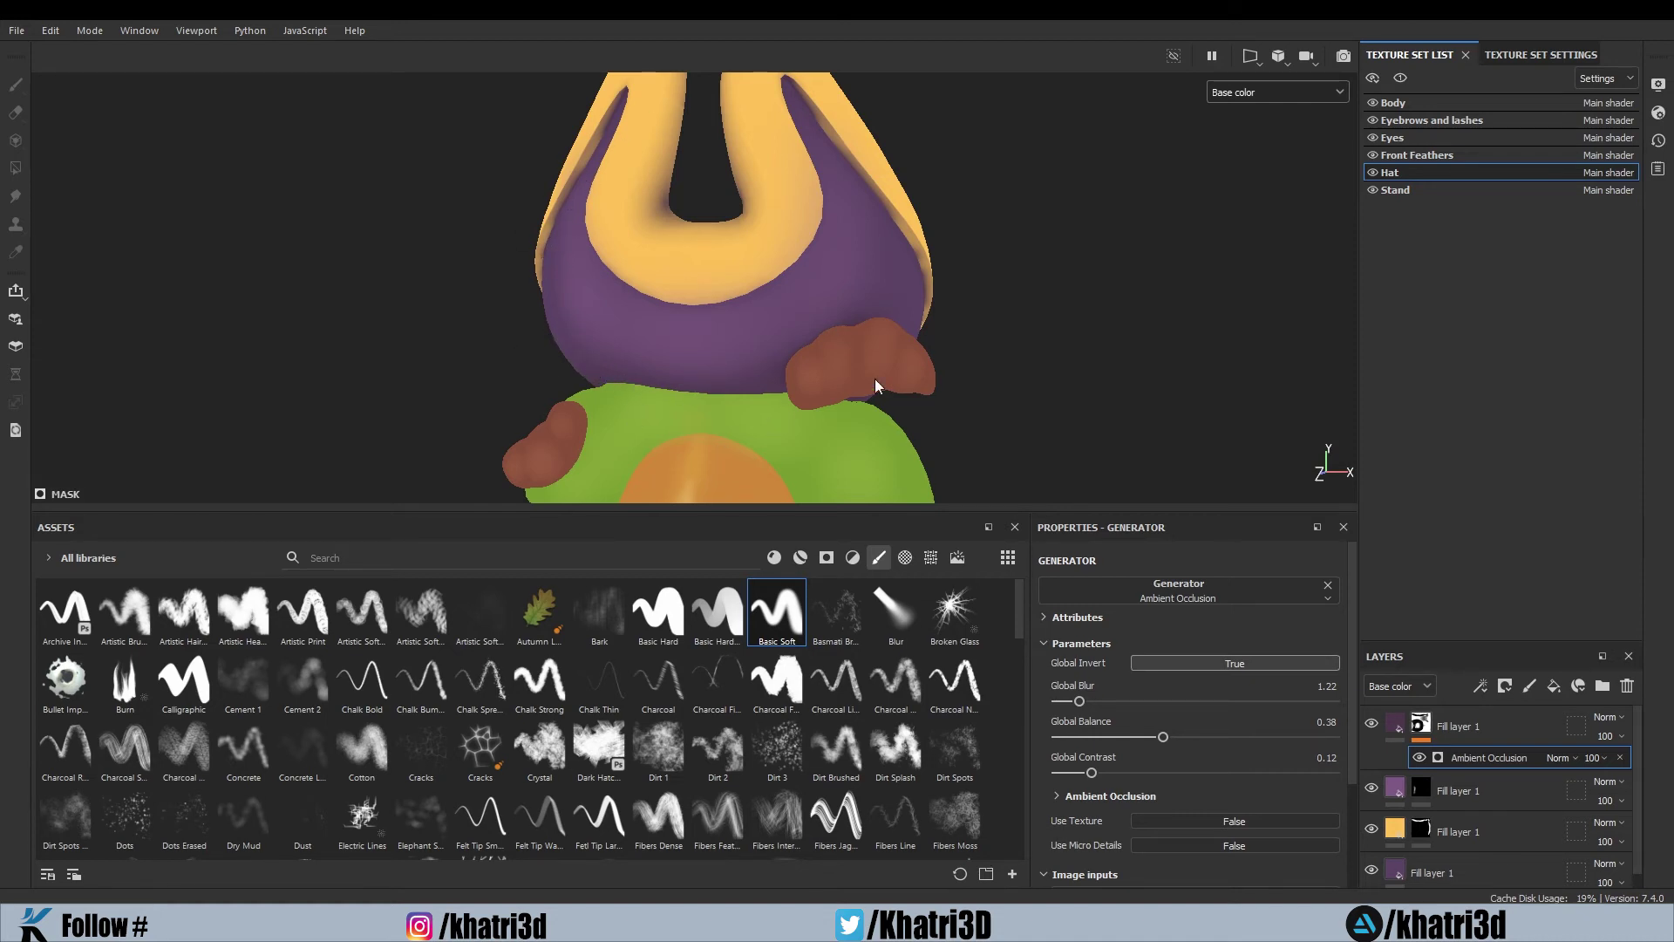
click(1290, 89)
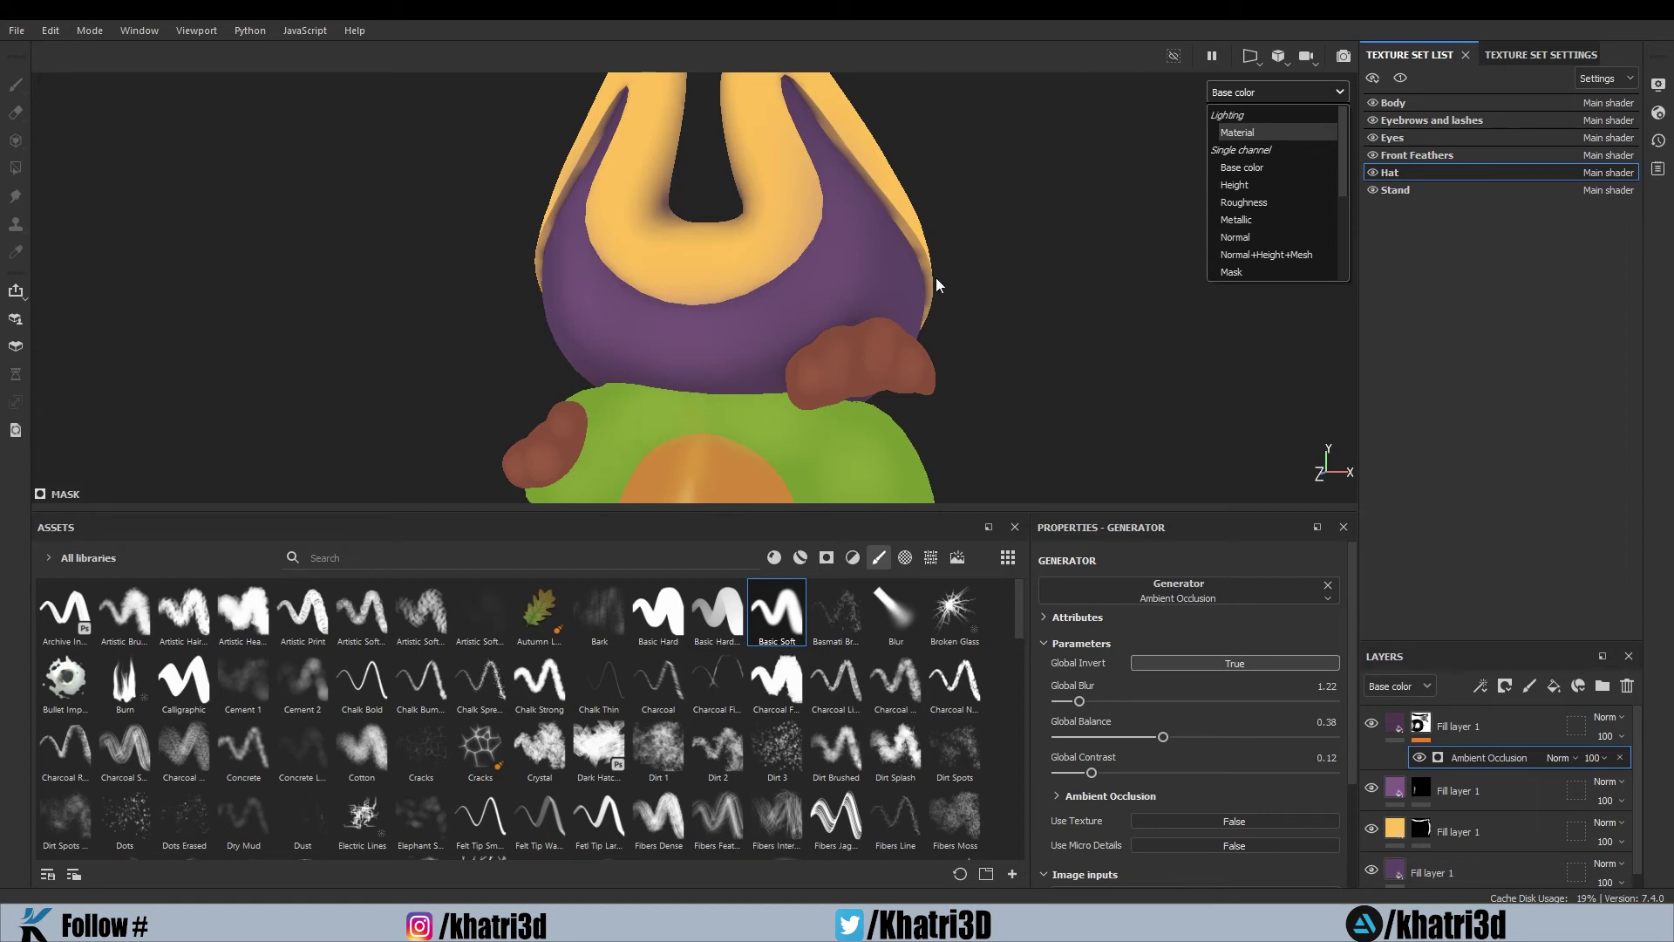
click(1238, 135)
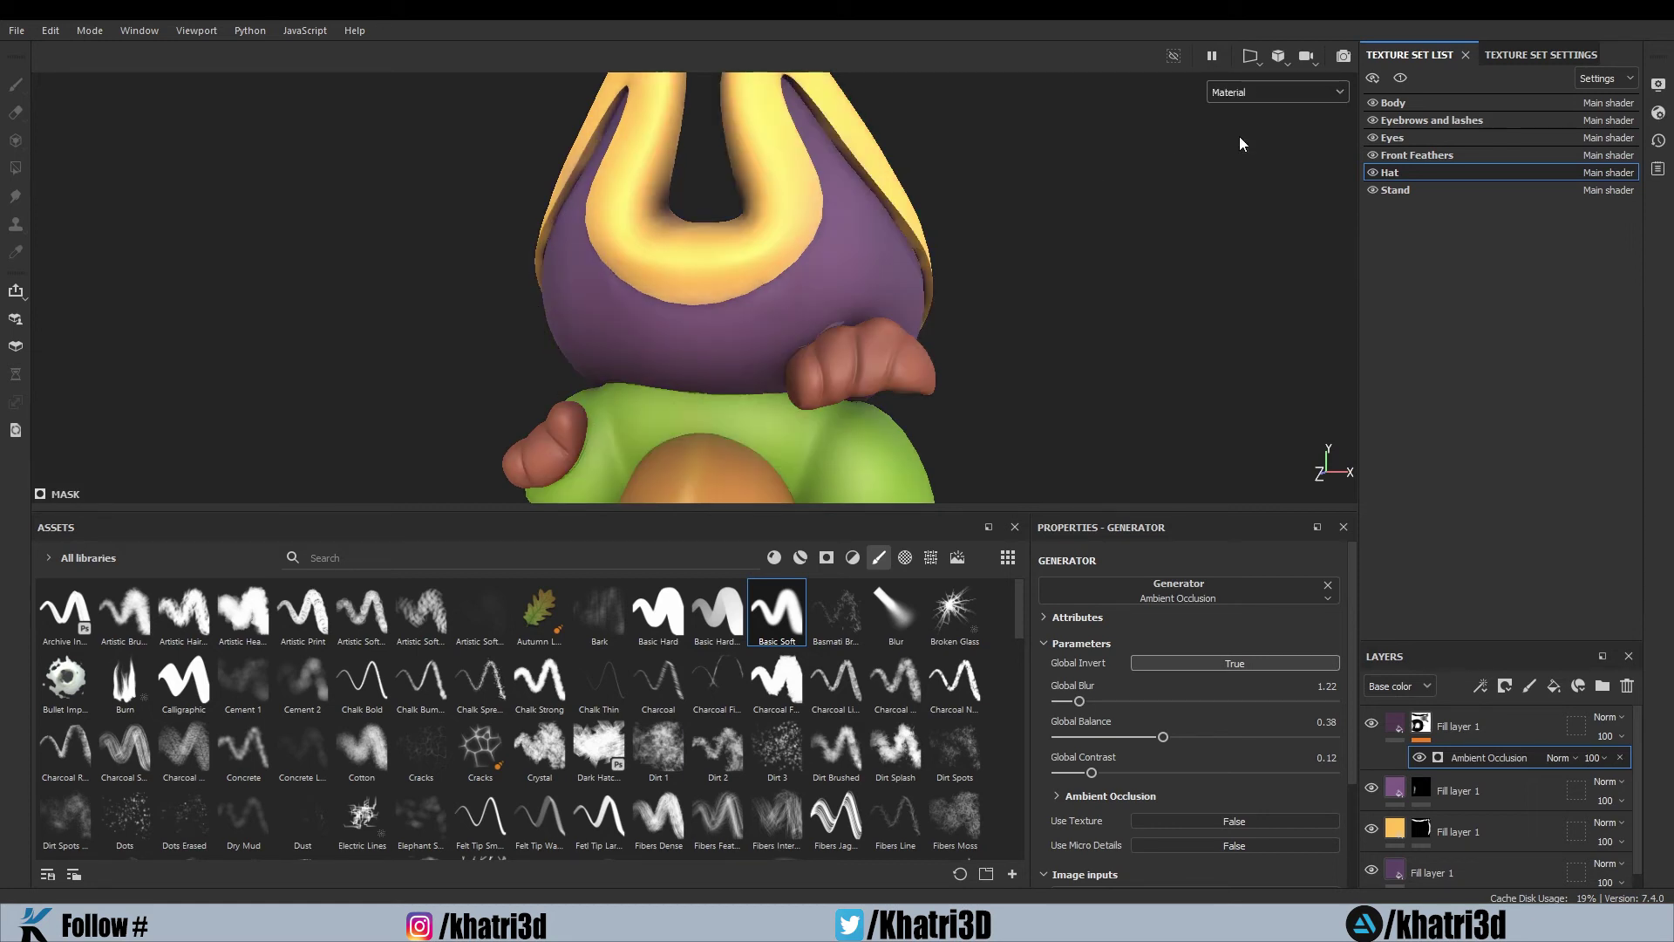
Compare the hat with the dark purple occlusion layer hidden and shown, examining the shading up close and from afar
scroll(1105, 196, down, 5)
scroll(934, 247, up, 2)
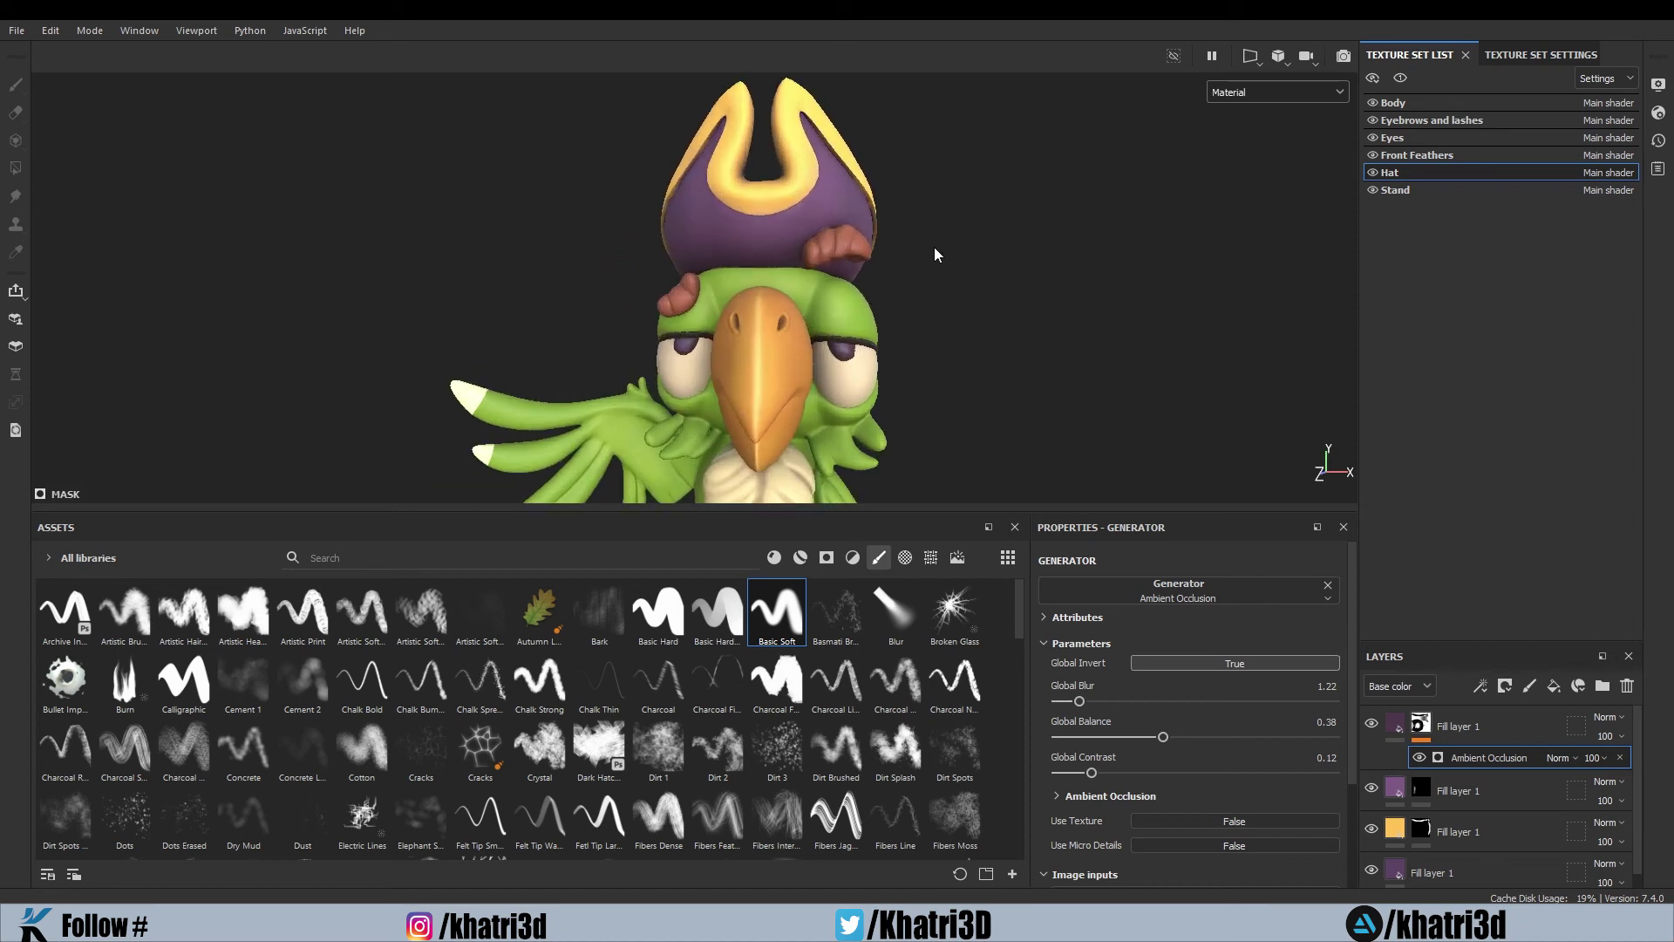
scroll(950, 247, up, 1)
scroll(1099, 326, up, 2)
scroll(1099, 326, down, 2)
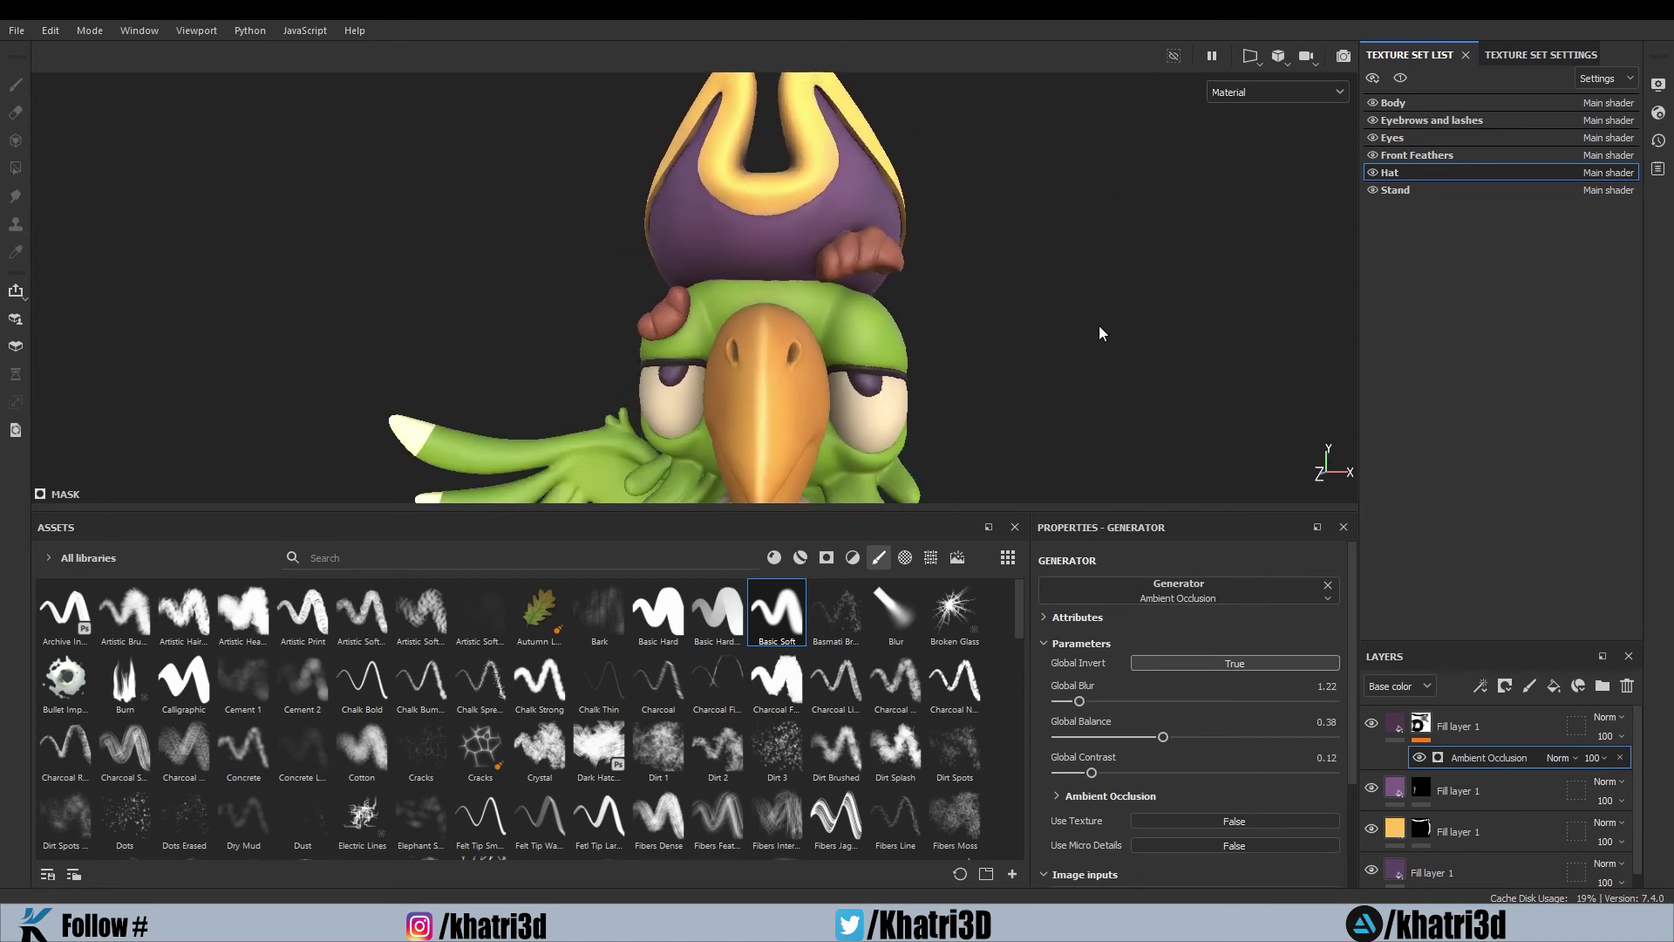
click(1371, 723)
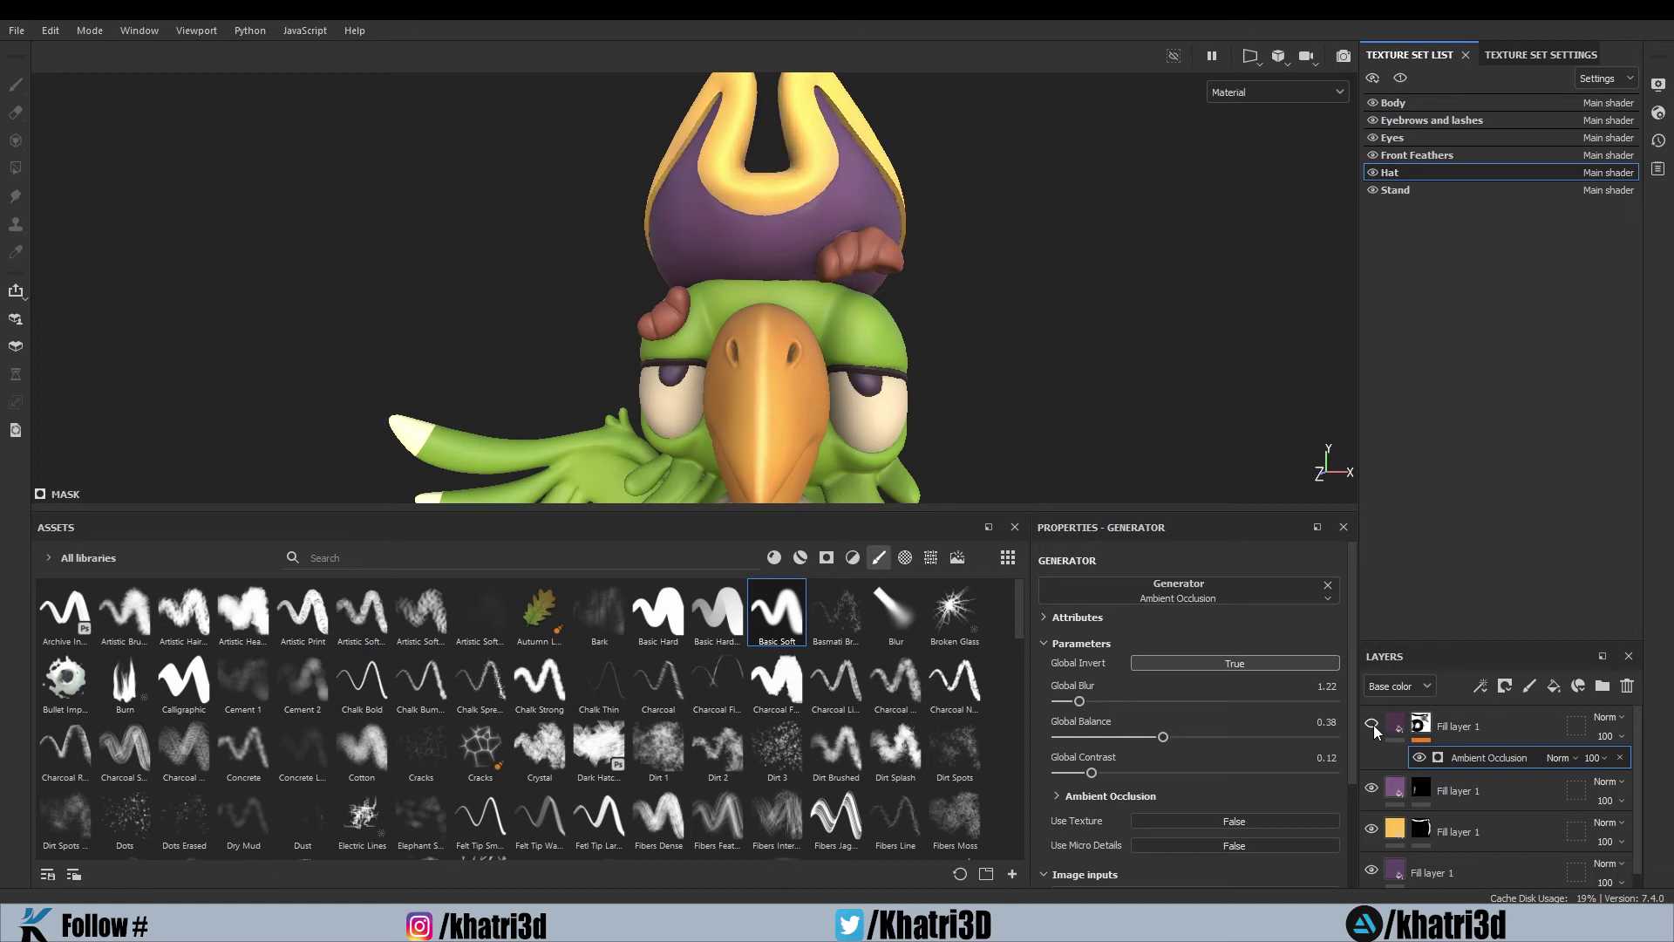
click(1371, 724)
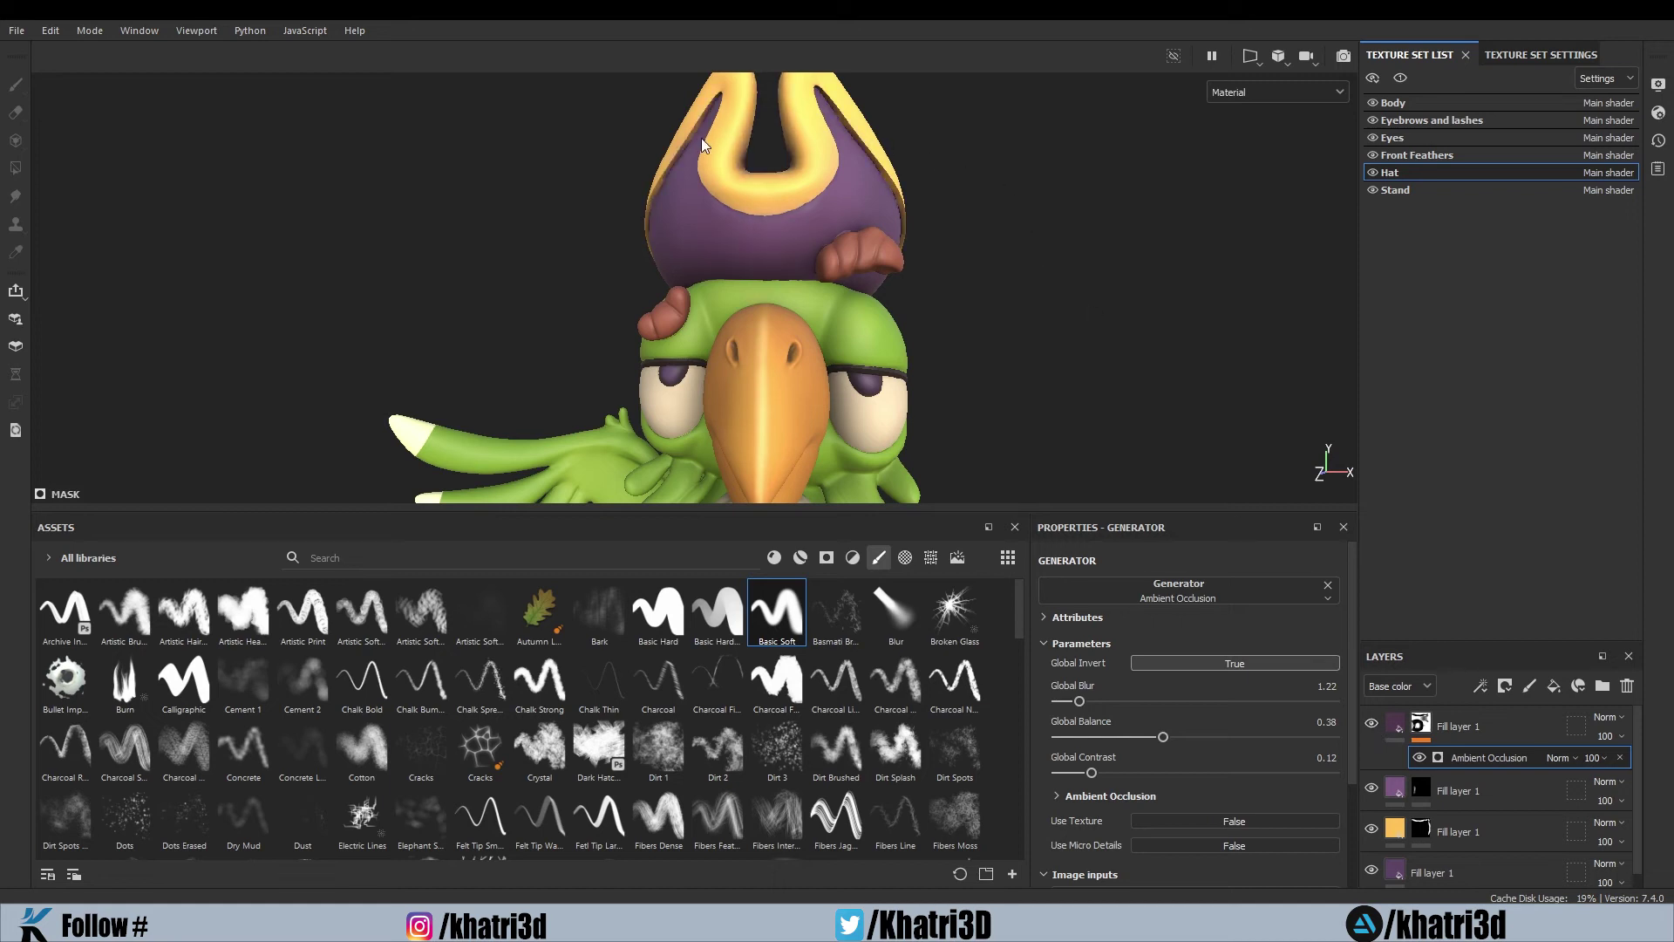
scroll(893, 218, down, 3)
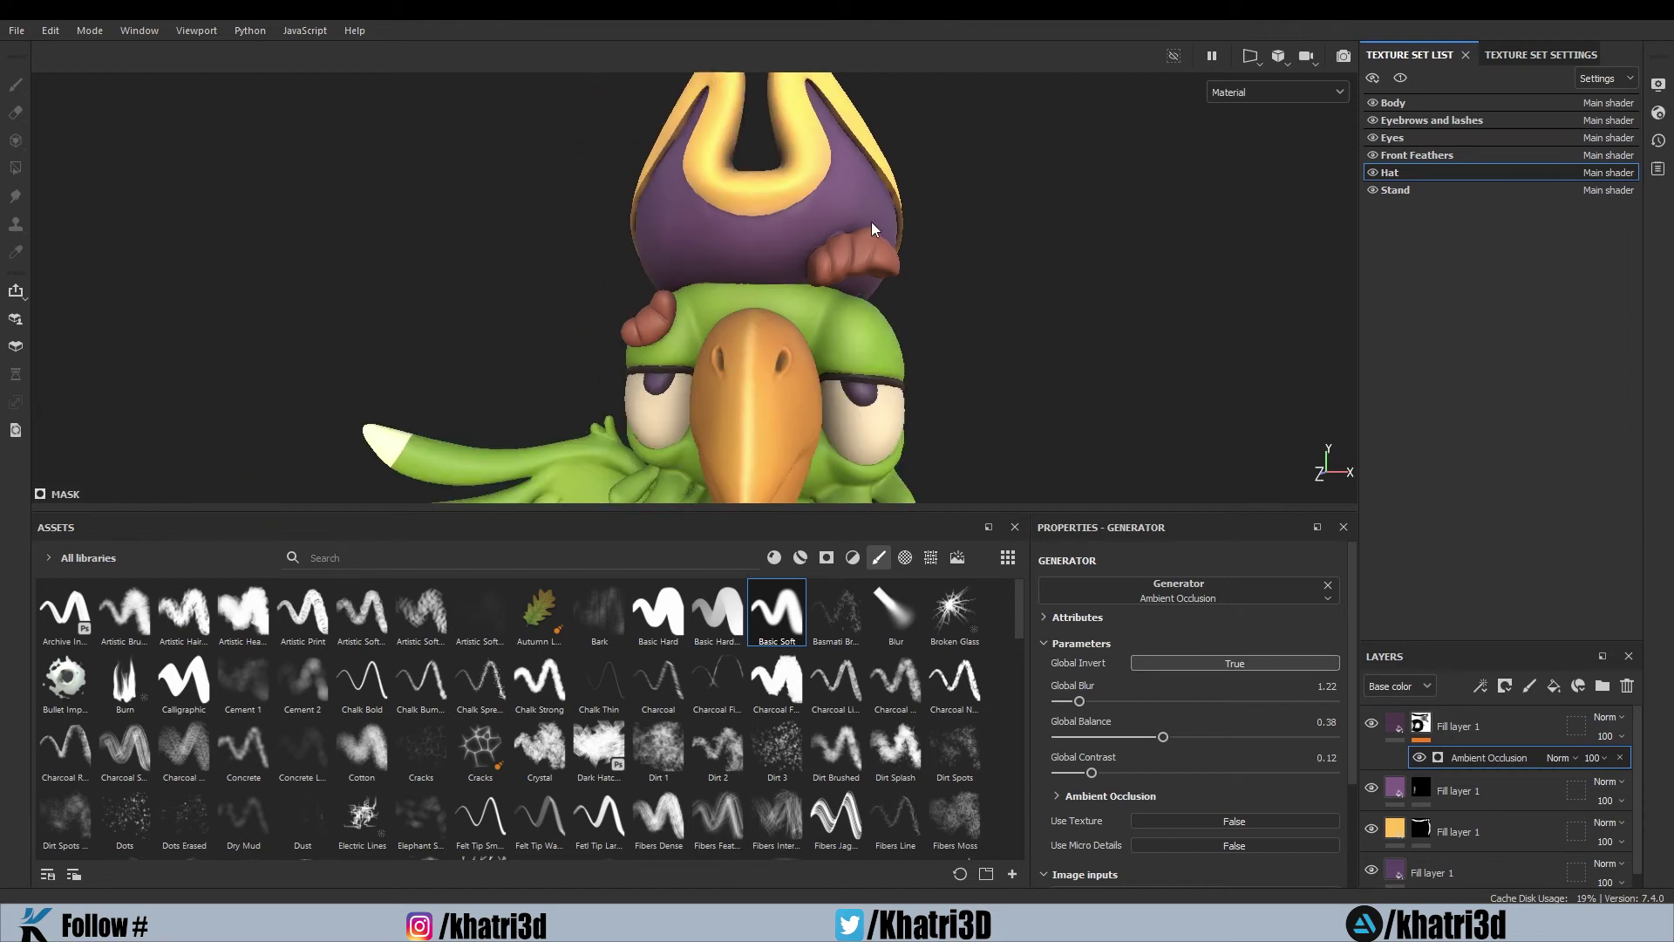
alt+drag(997, 330, 971, 279)
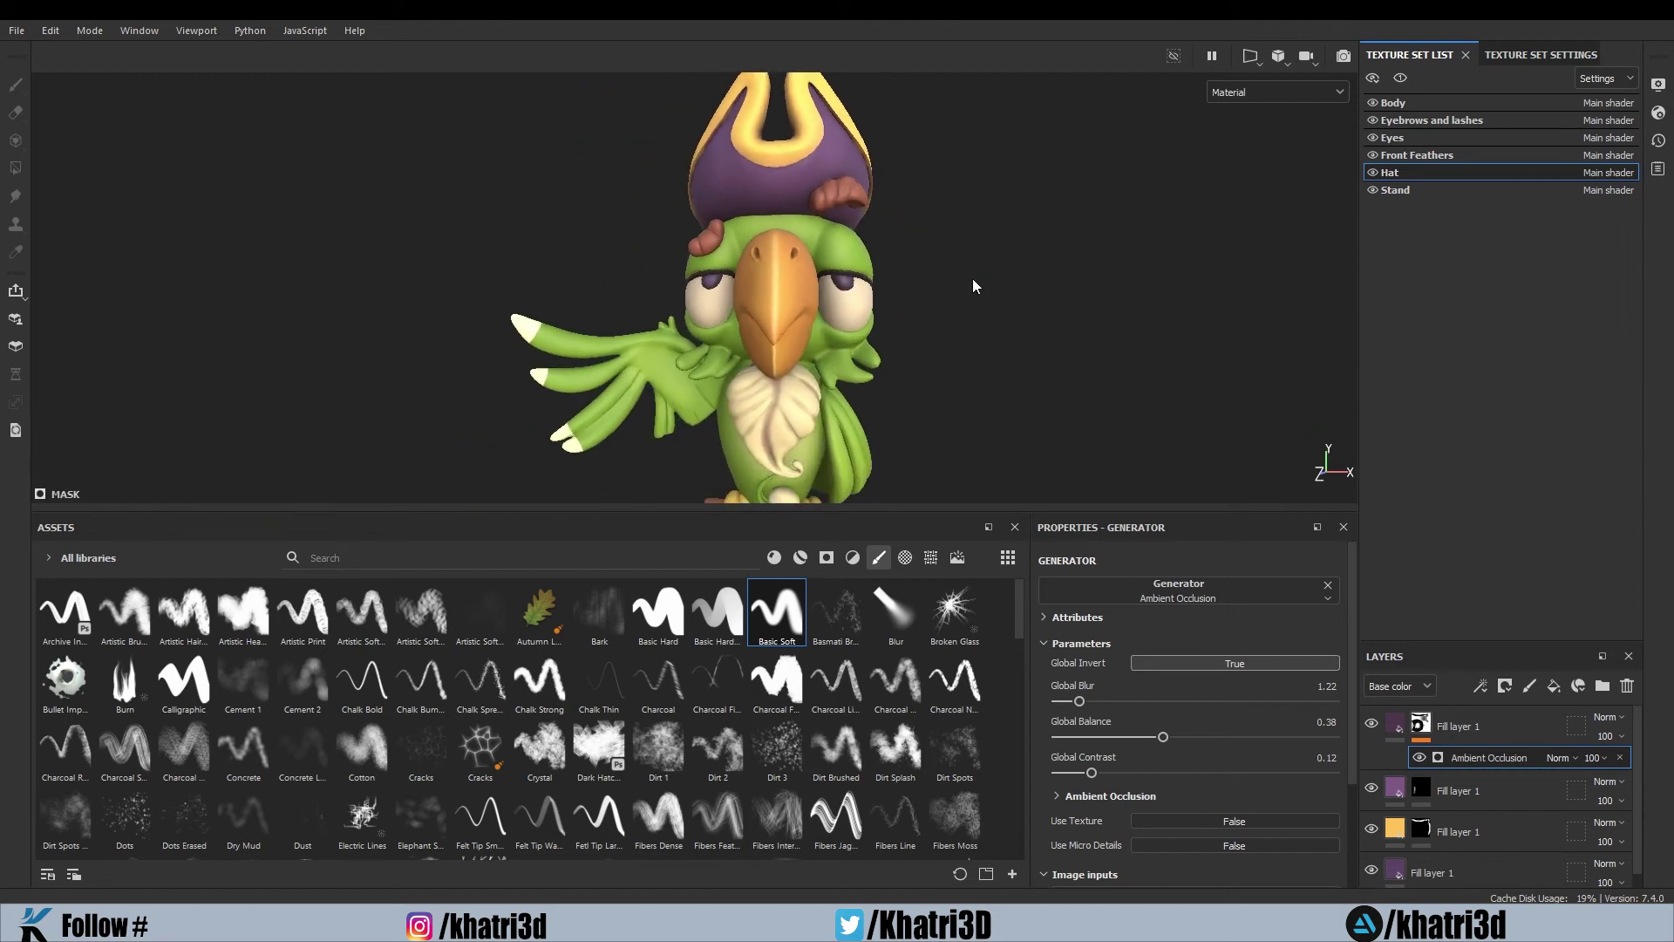
scroll(934, 186, up, 5)
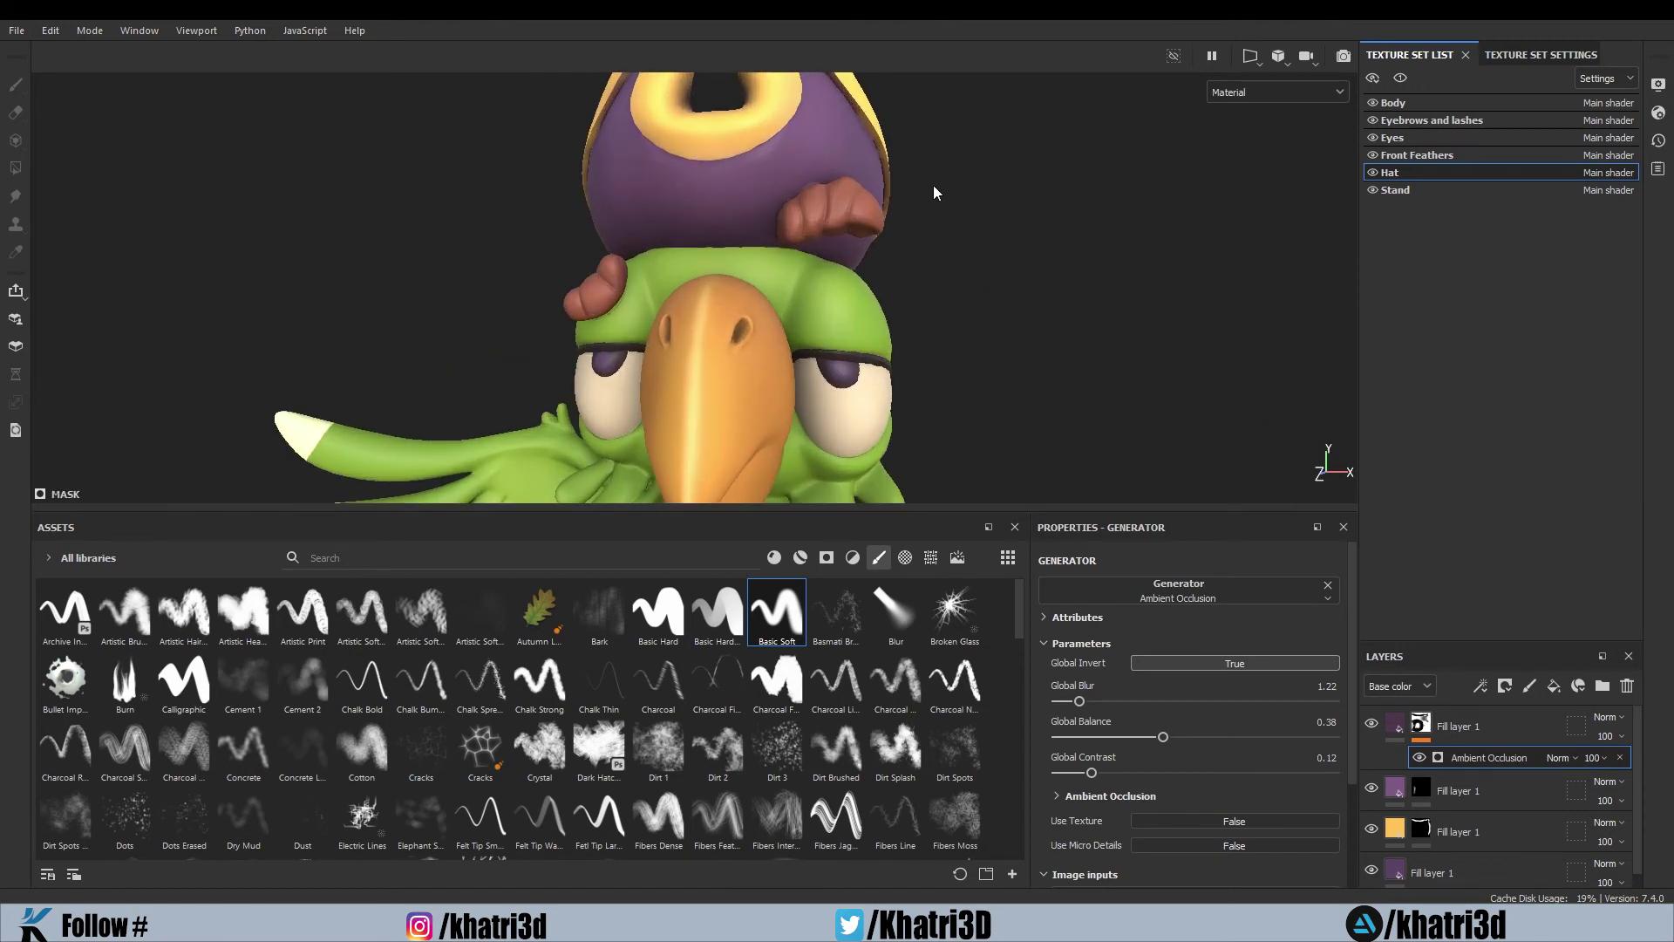
scroll(1002, 213, down, 2)
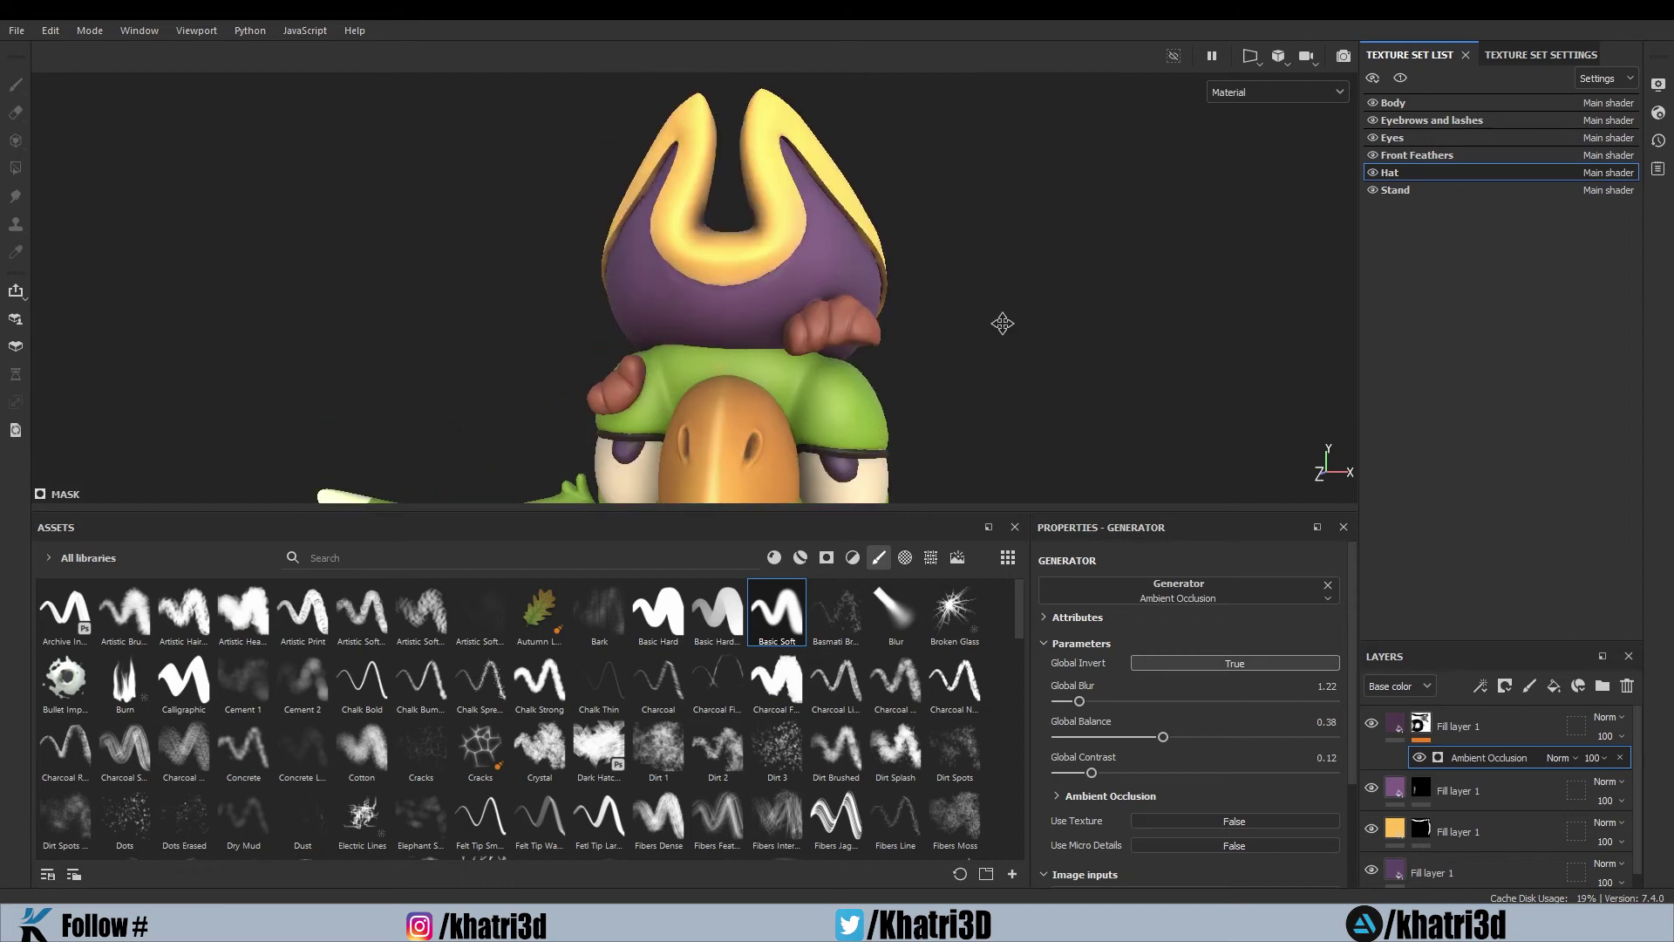
alt+drag(1001, 326, 912, 309)
scroll(912, 309, down, 2)
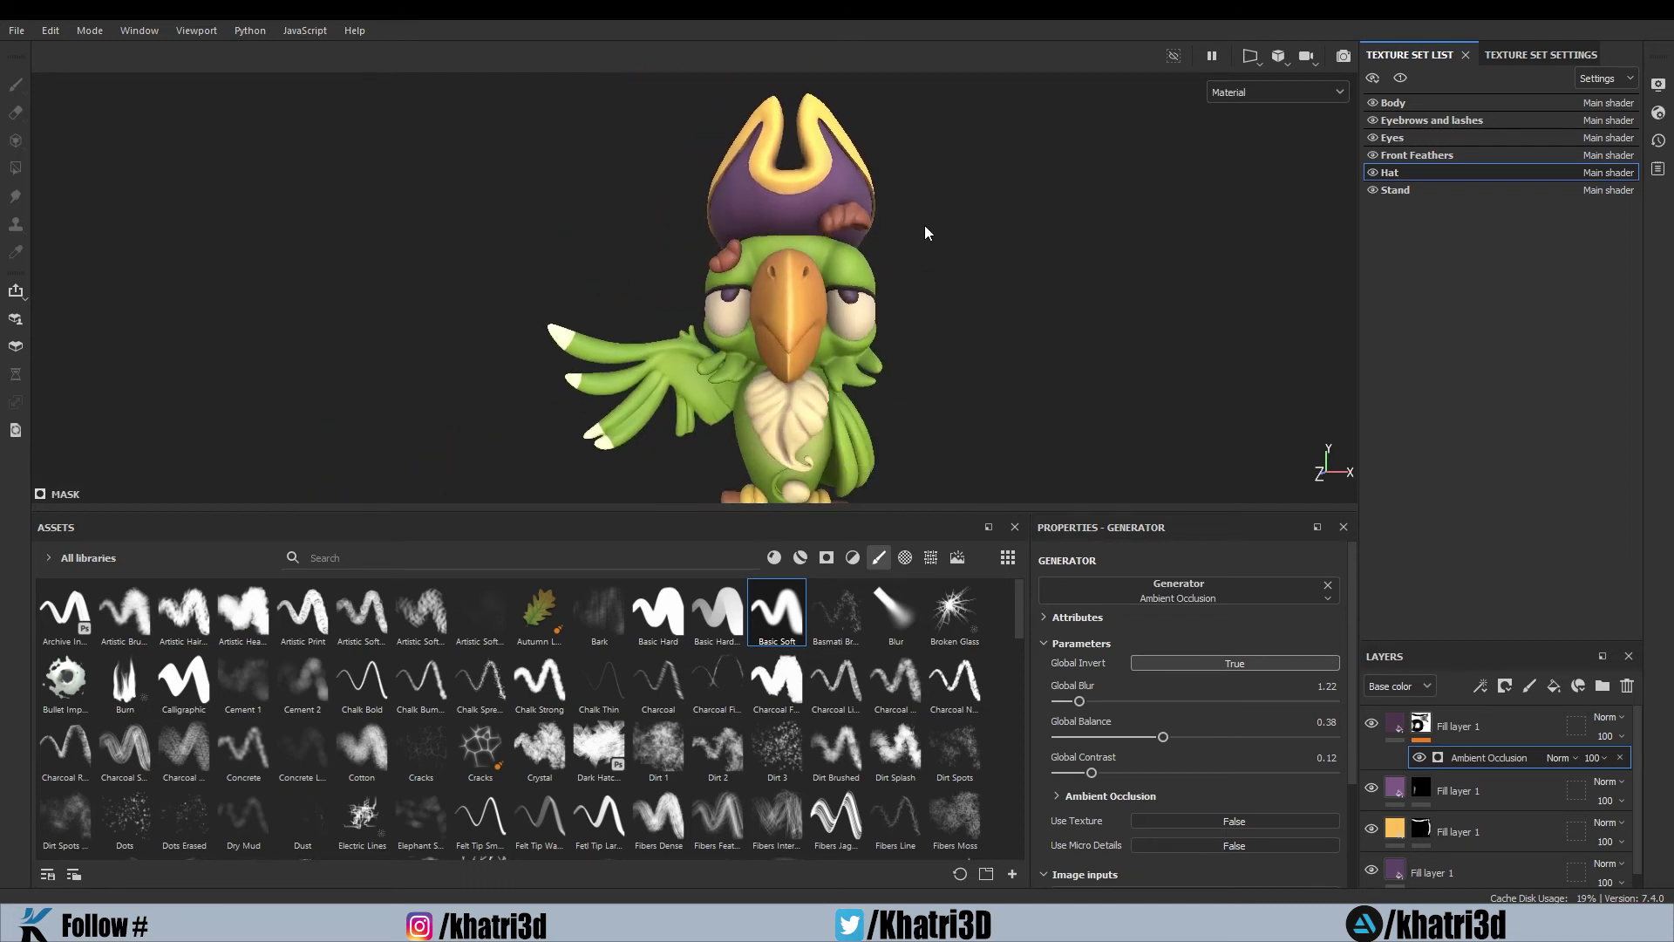
scroll(924, 225, up, 3)
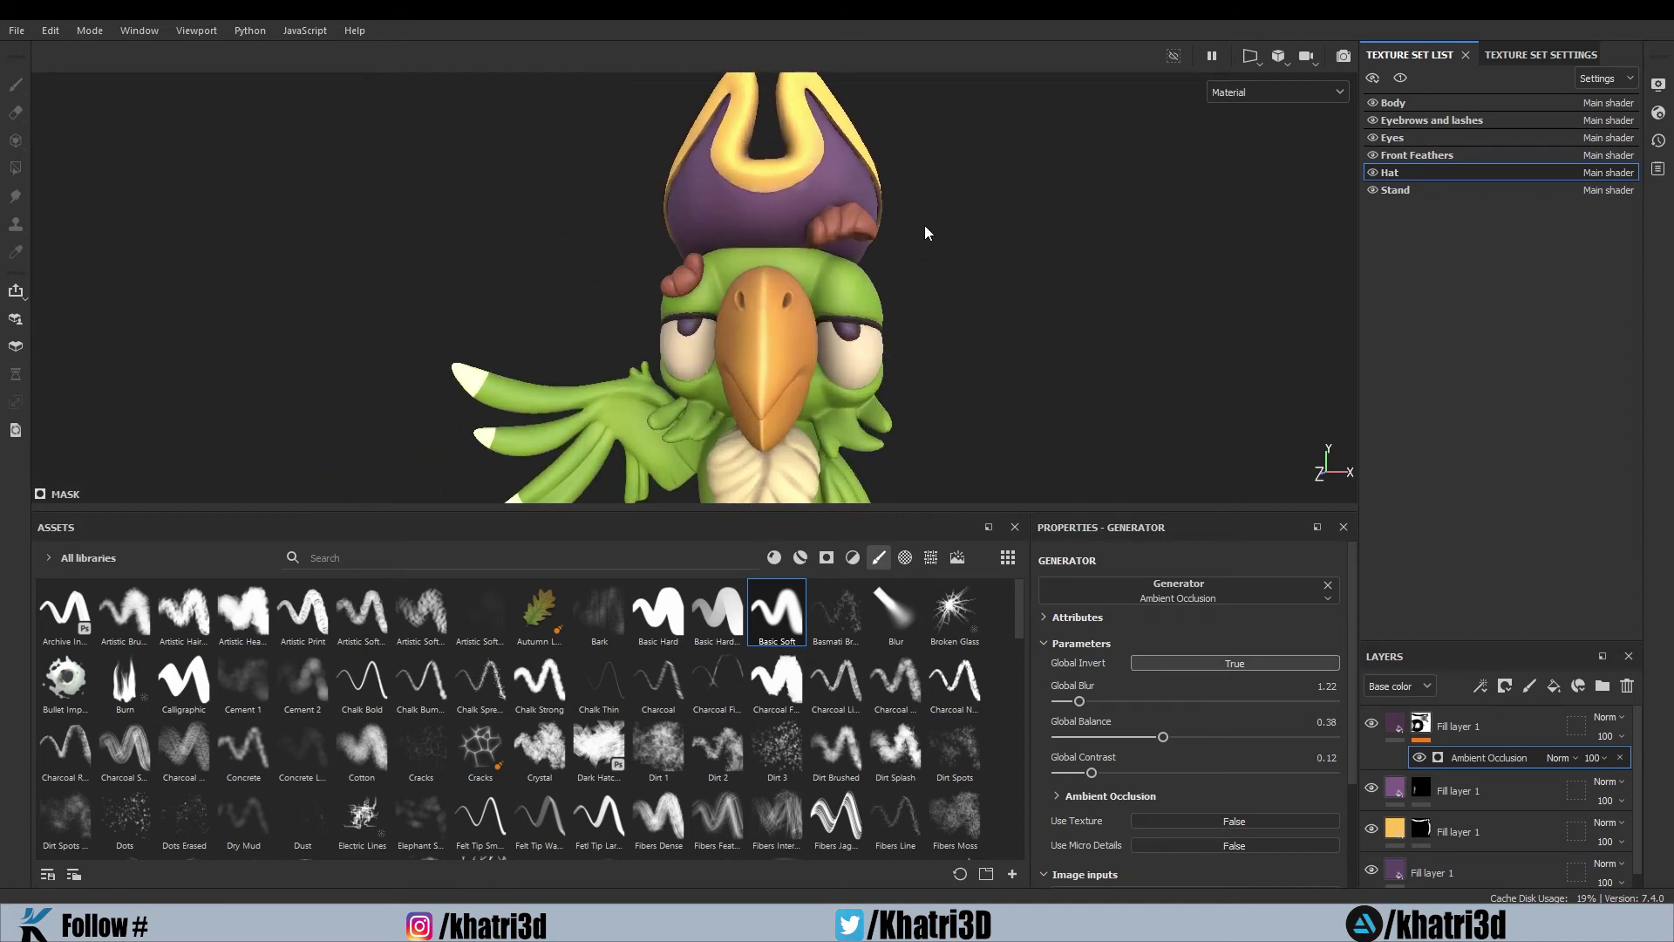
Duplicate the bottom purple fill layer of the Hat set and place the copy at the top of the stack
click(1448, 872)
scroll(844, 192, up, 3)
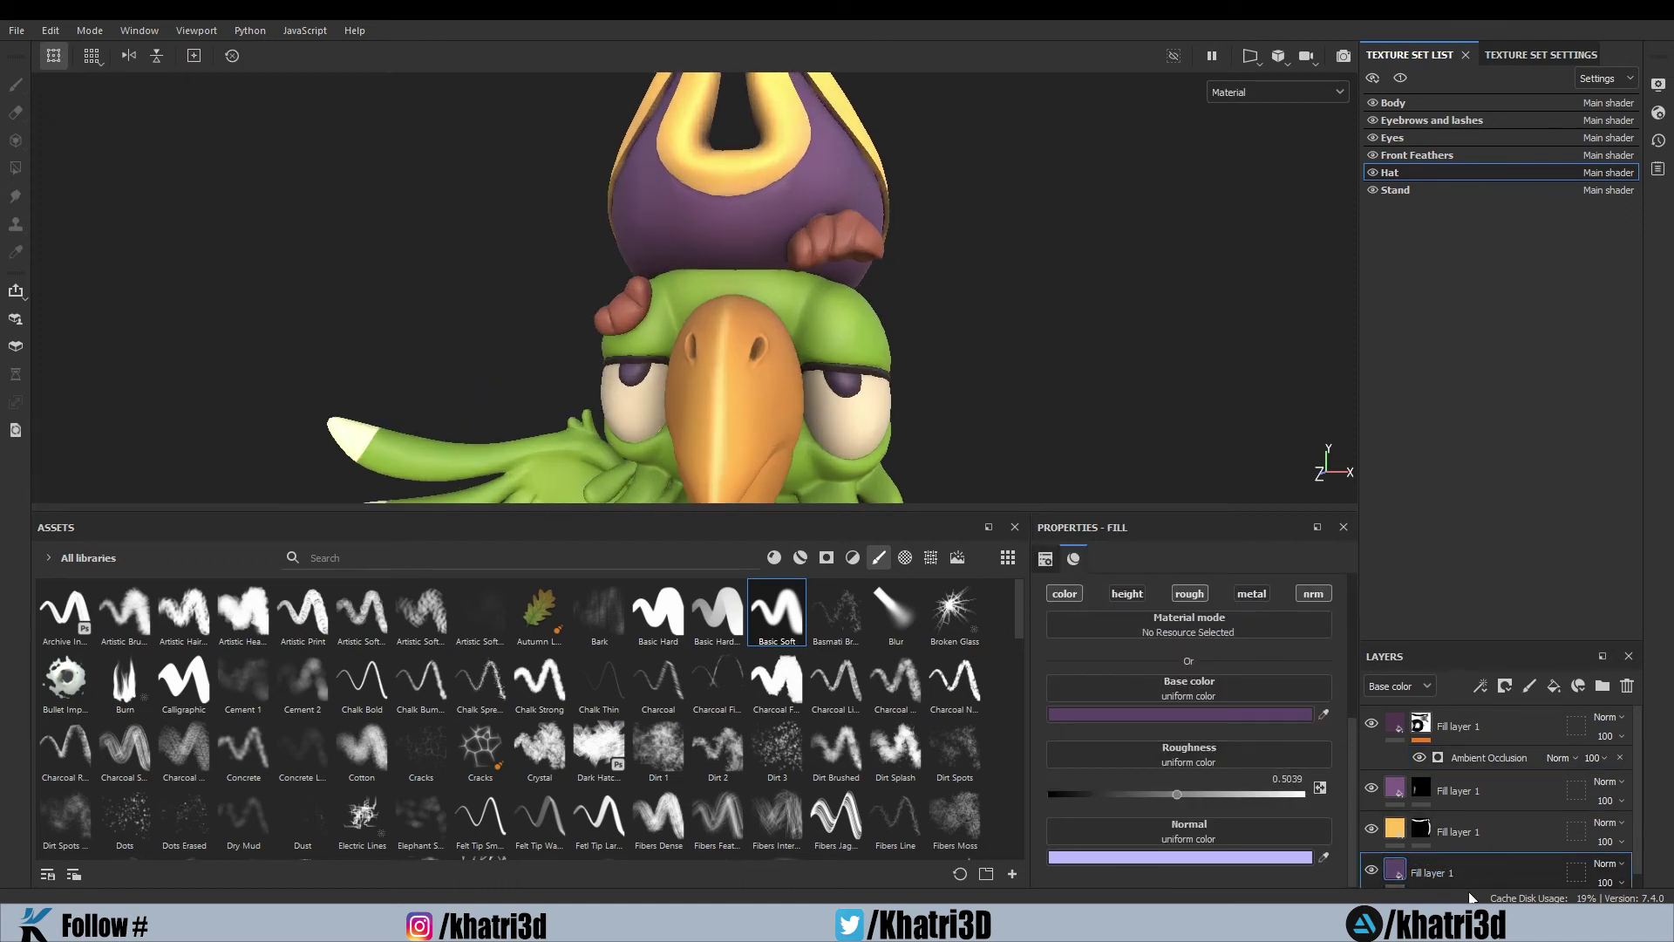
drag(1478, 734, 1478, 735)
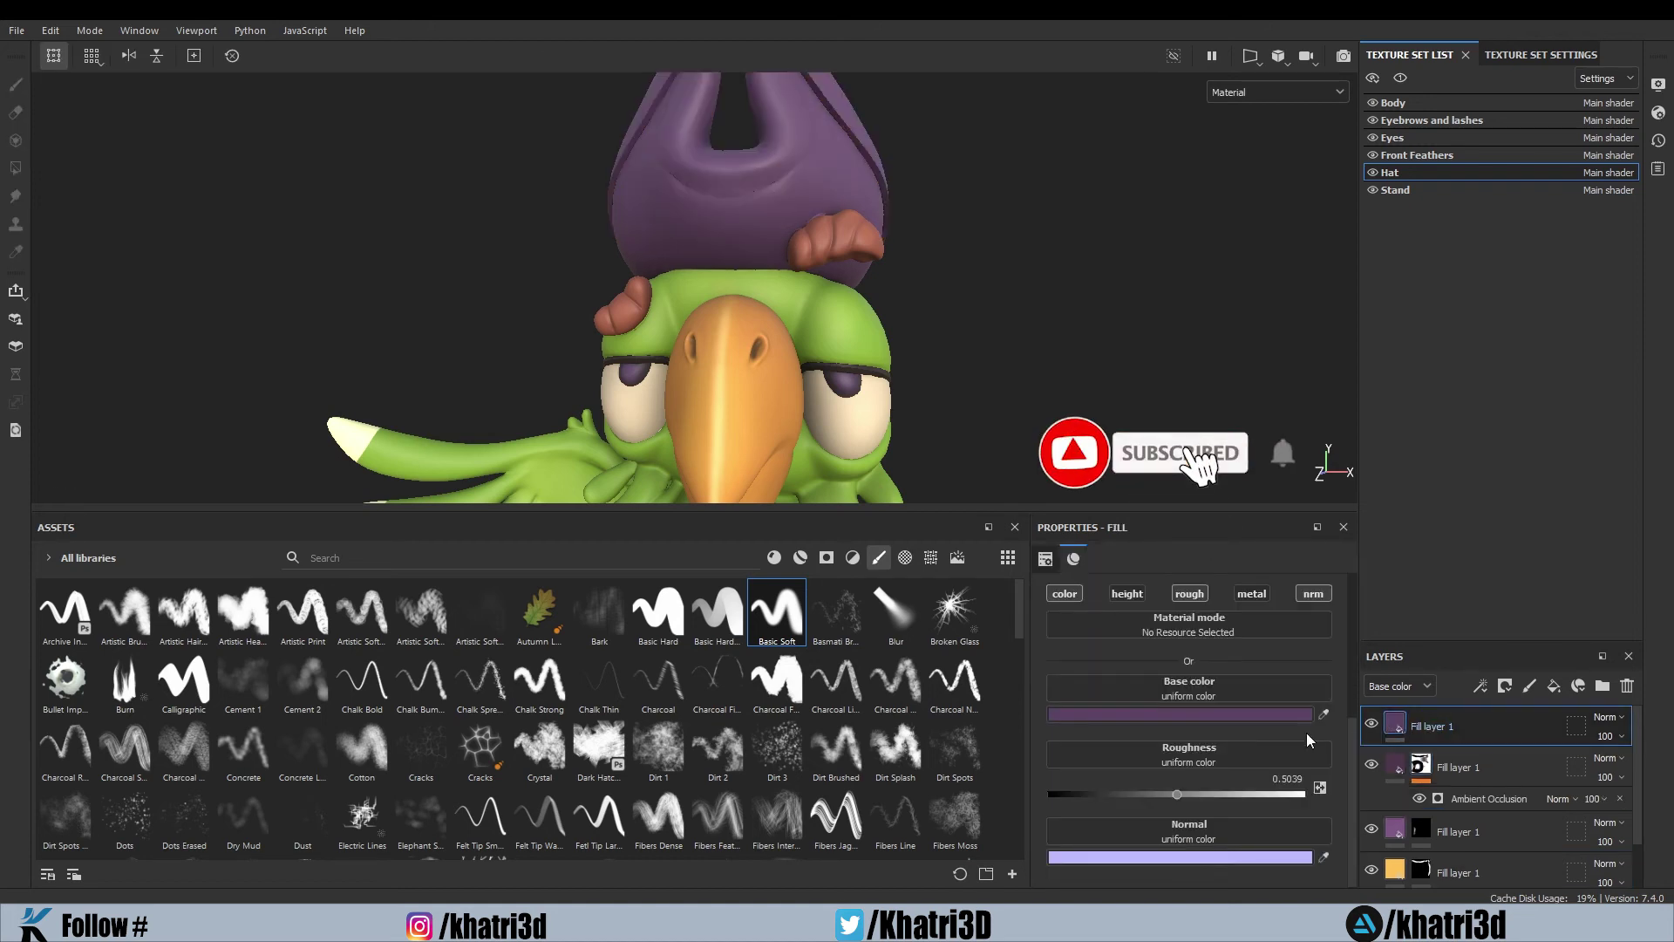
Set the new top Hat layer's base color to a lighter purple, 7B6081, with hue 0.804, and add a black mask
click(1238, 714)
drag(1316, 607, 1308, 579)
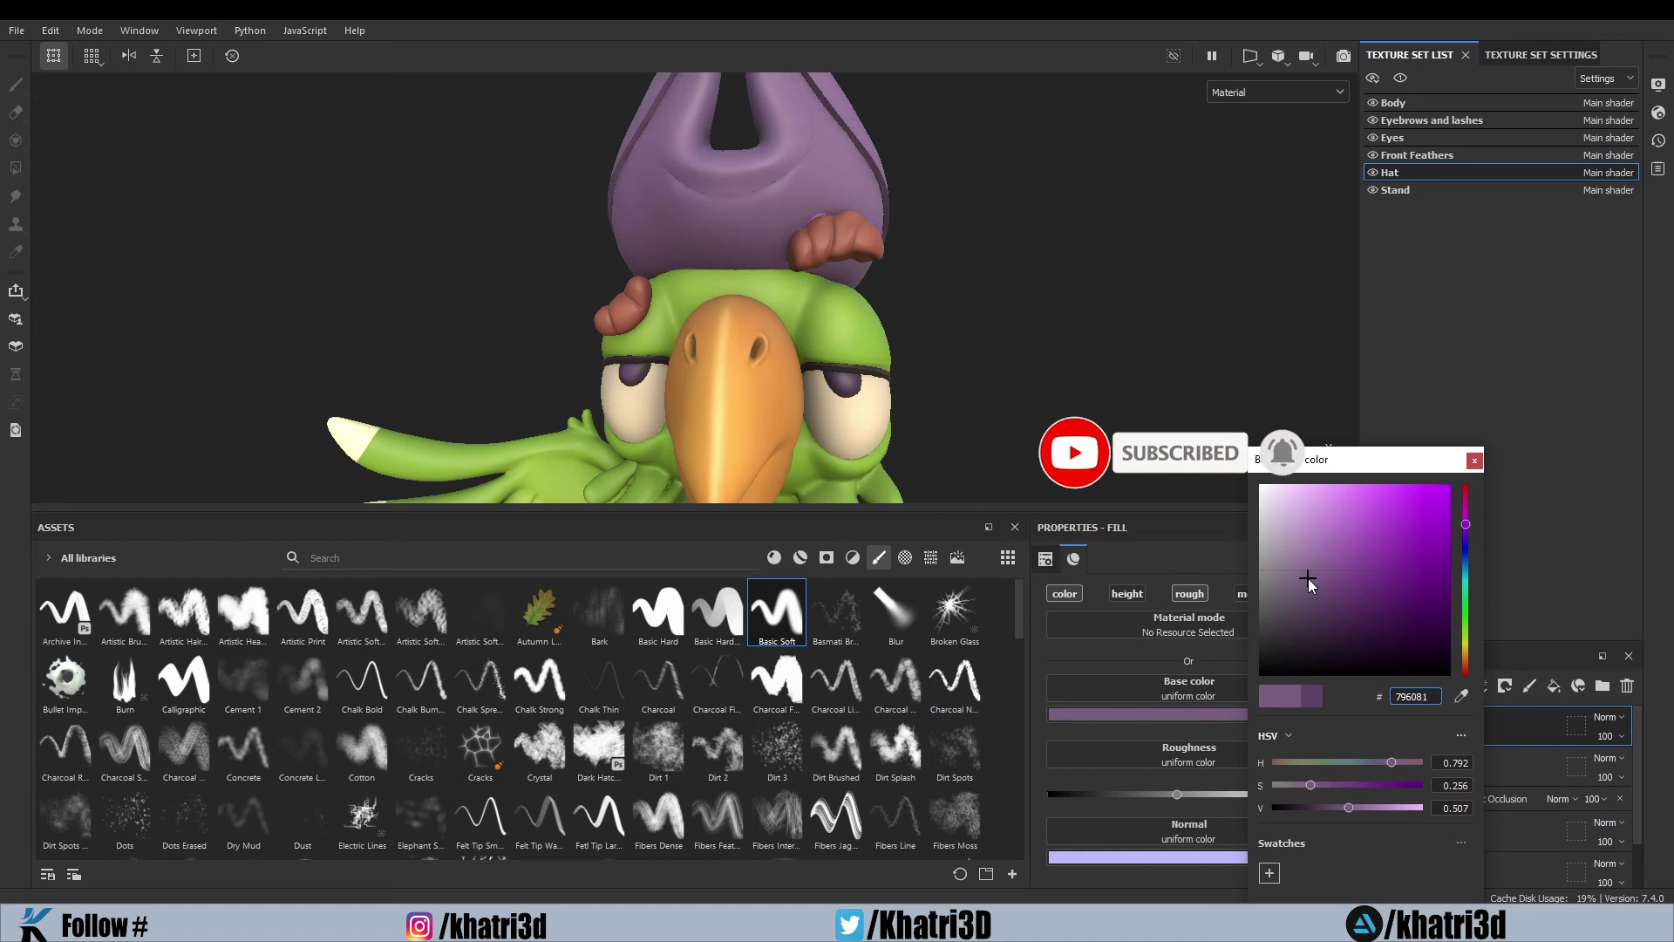
click(1468, 521)
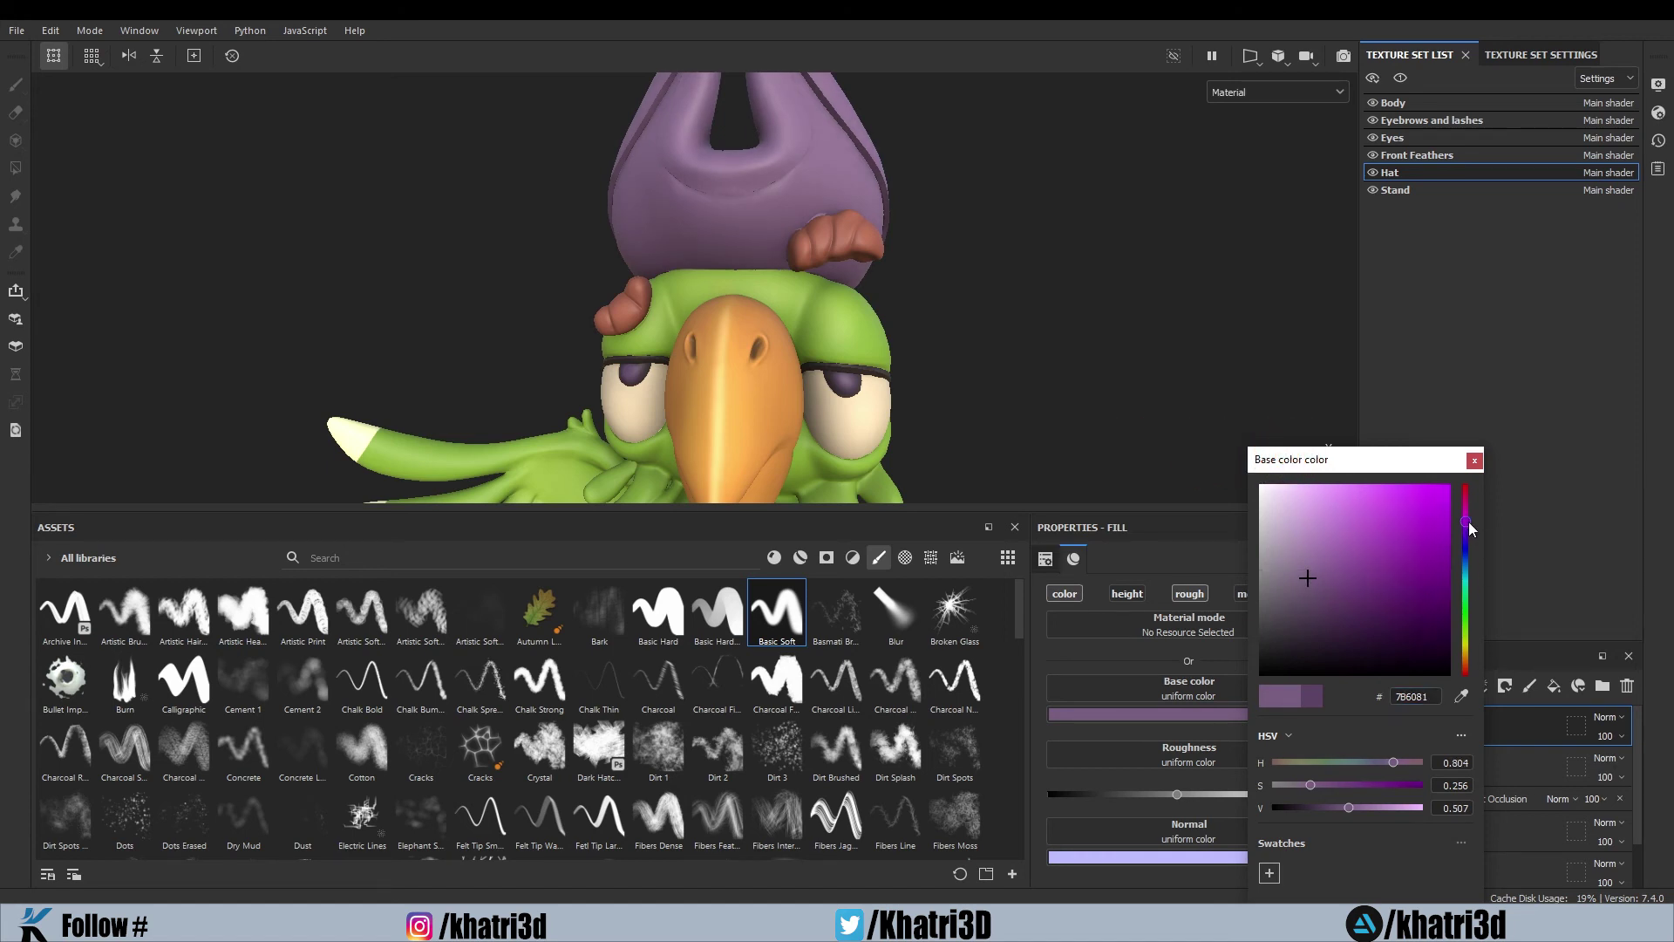
click(1475, 460)
right_click(1416, 767)
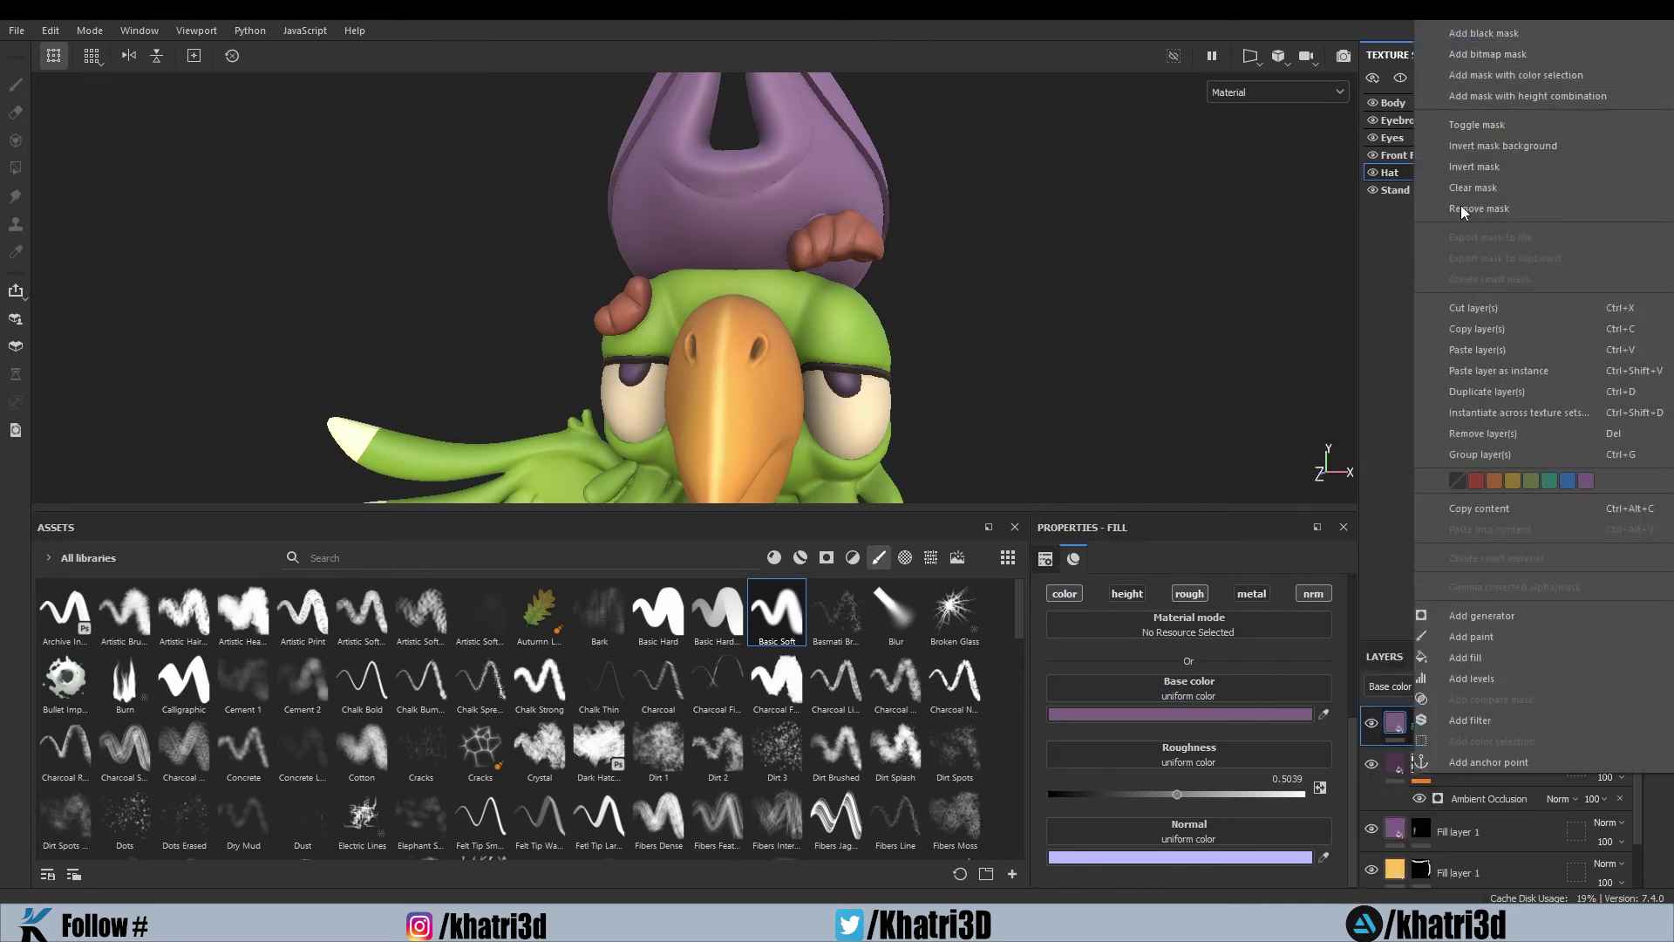
click(1484, 33)
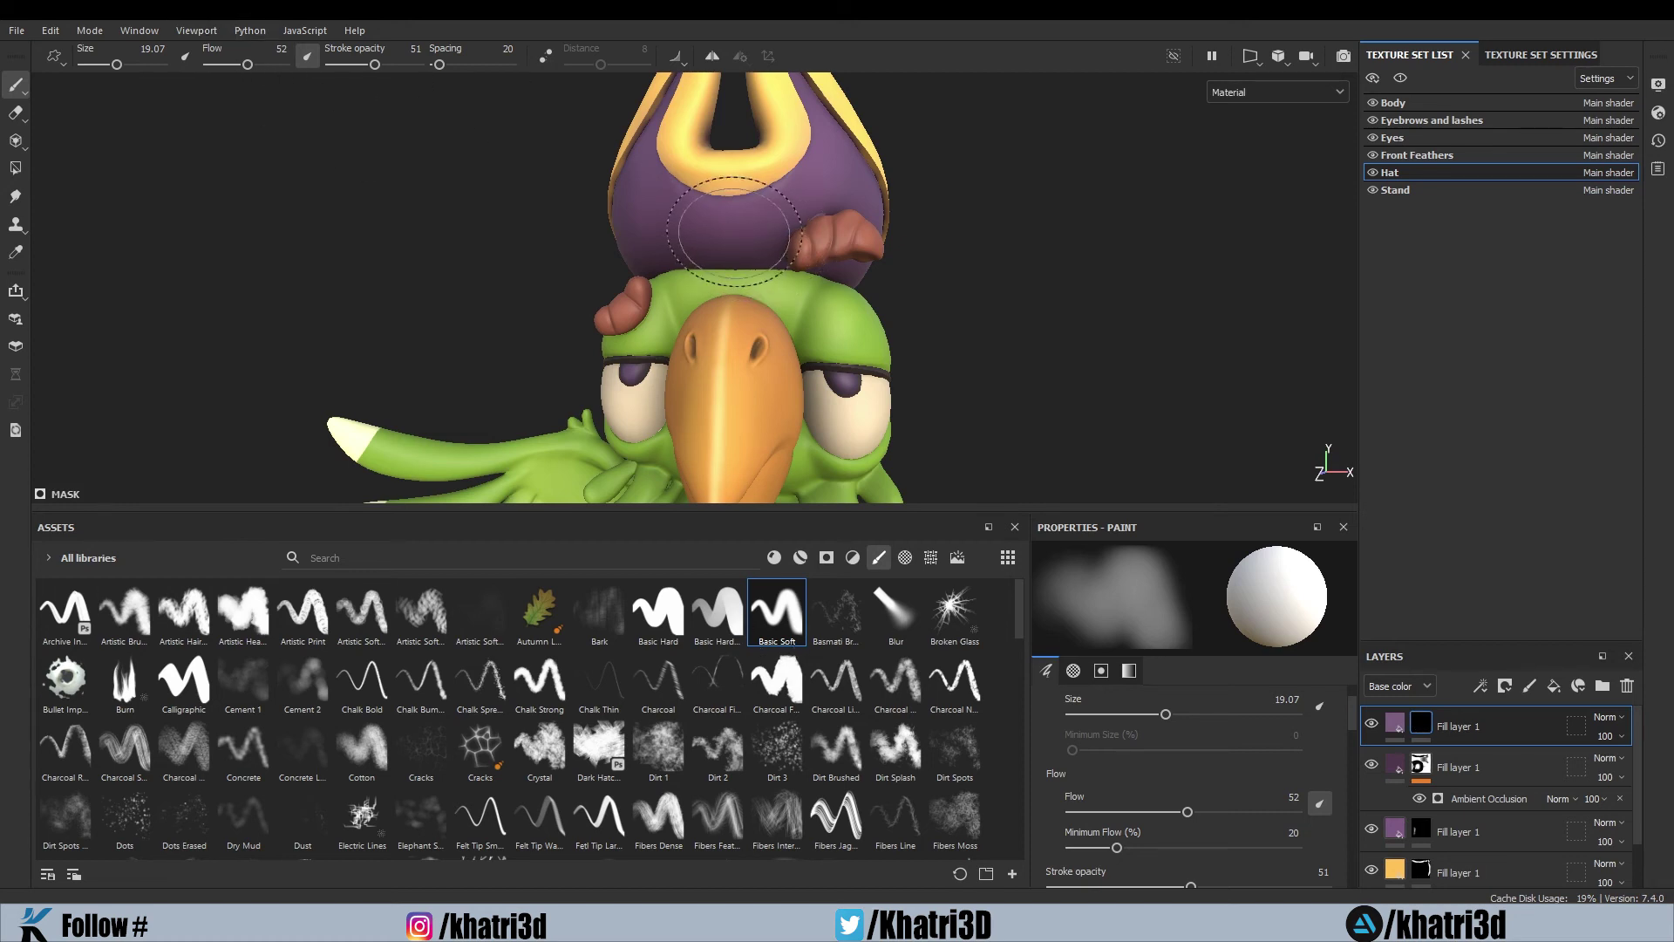
Softly paint the lighter purple into the mask on the hat's front with the Basic Soft brush at size 17.36
scroll(737, 228, up, 2)
ctrl+right_drag(735, 228, 737, 222)
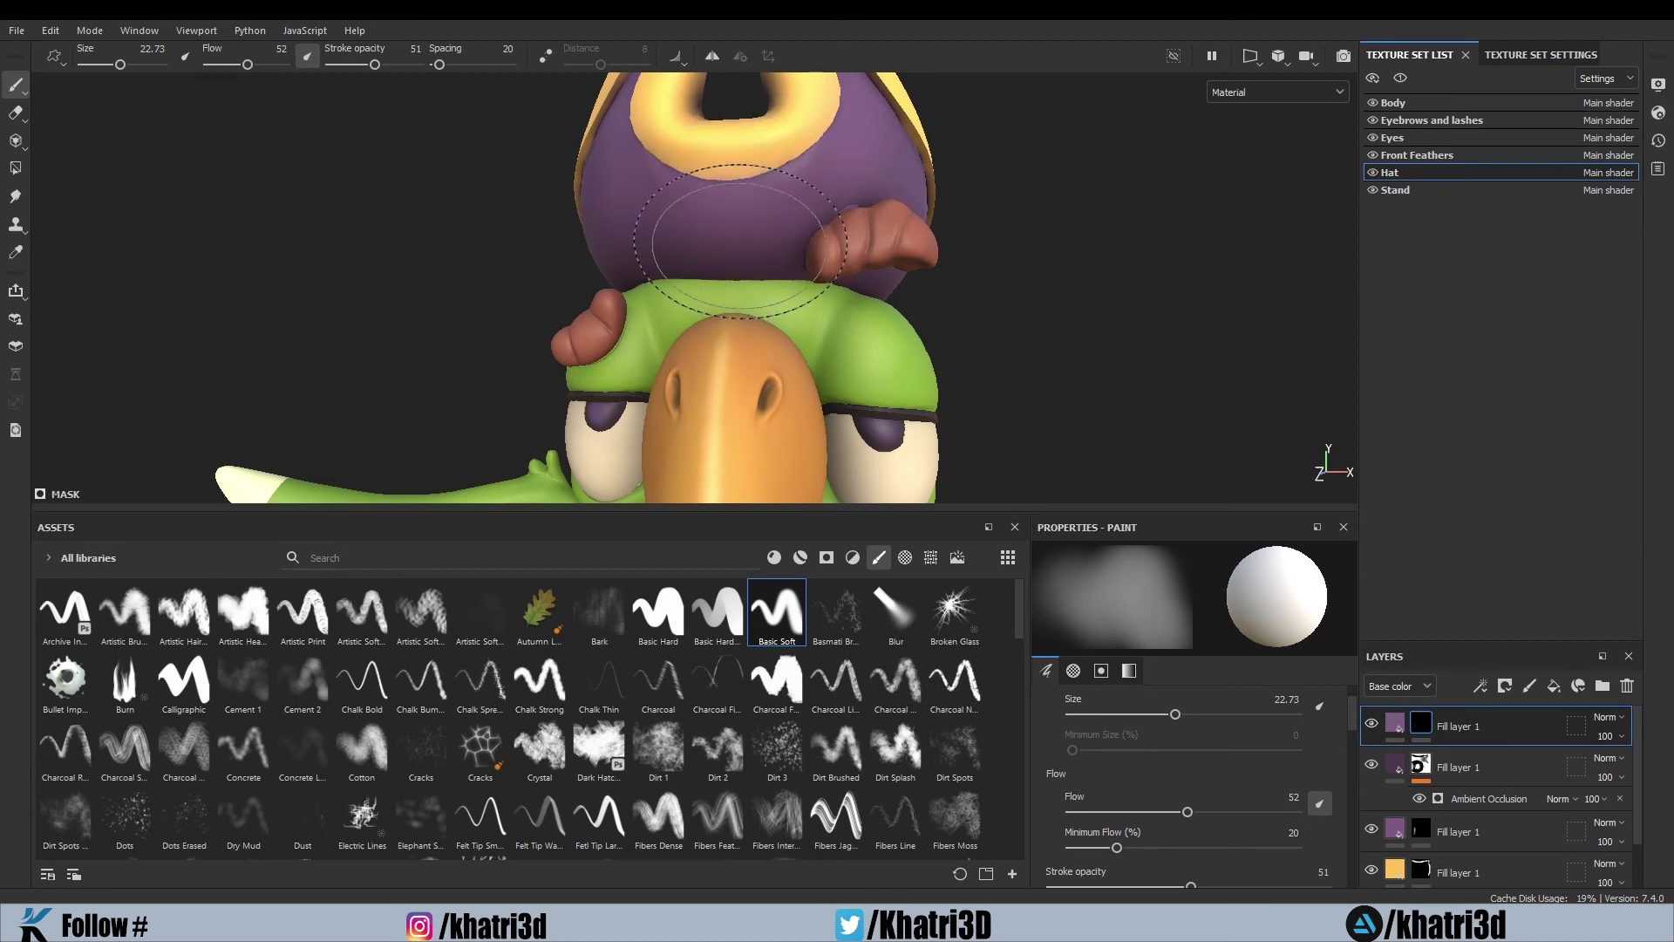
ctrl+right_drag(739, 241, 737, 228)
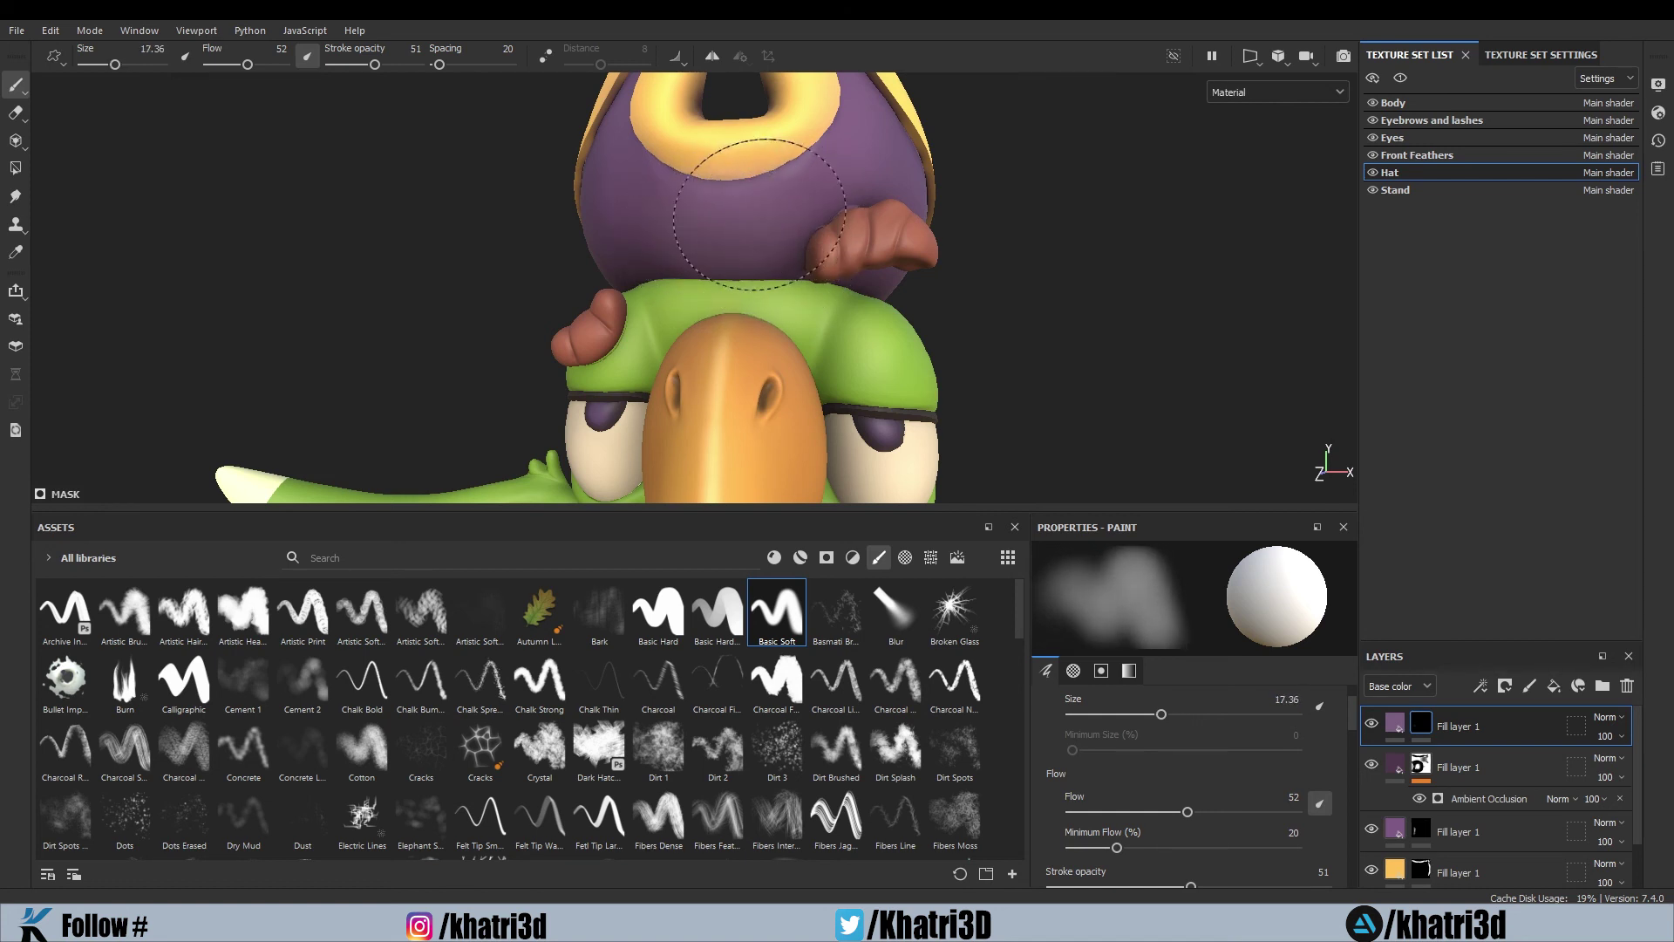
scroll(728, 192, down, 6)
alt+drag(1154, 213, 1110, 212)
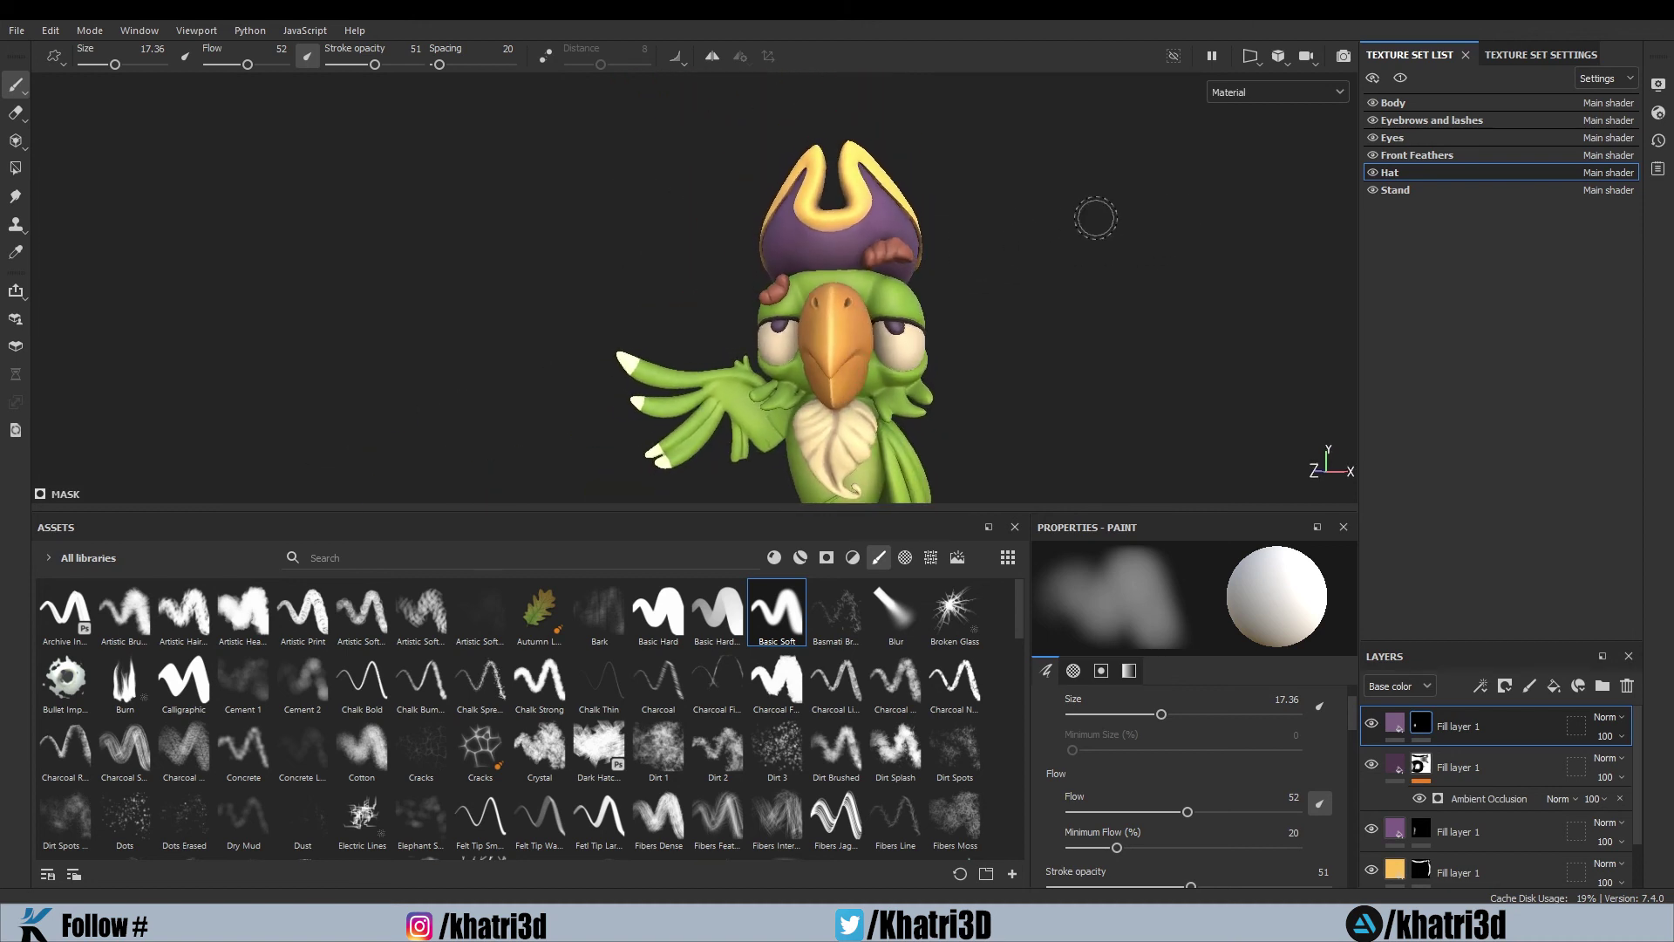
scroll(1096, 218, up, 2)
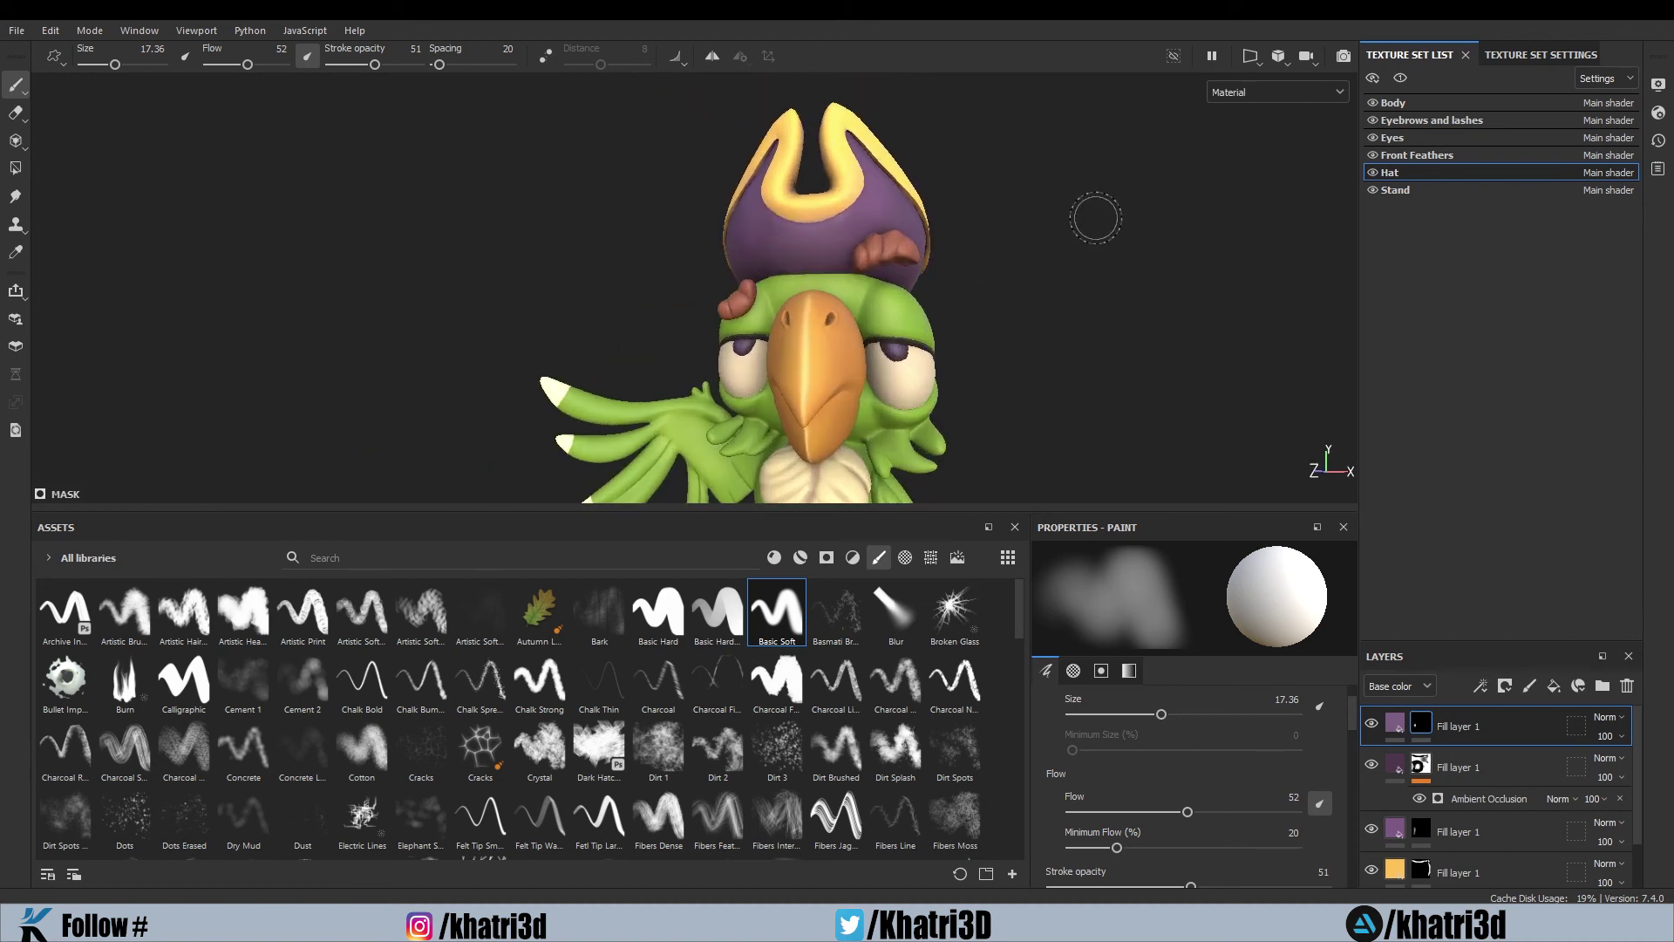
Slightly lower the saturation of the lighter purple Hat layer's base color, reselect its mask and check the hat's front
click(1395, 723)
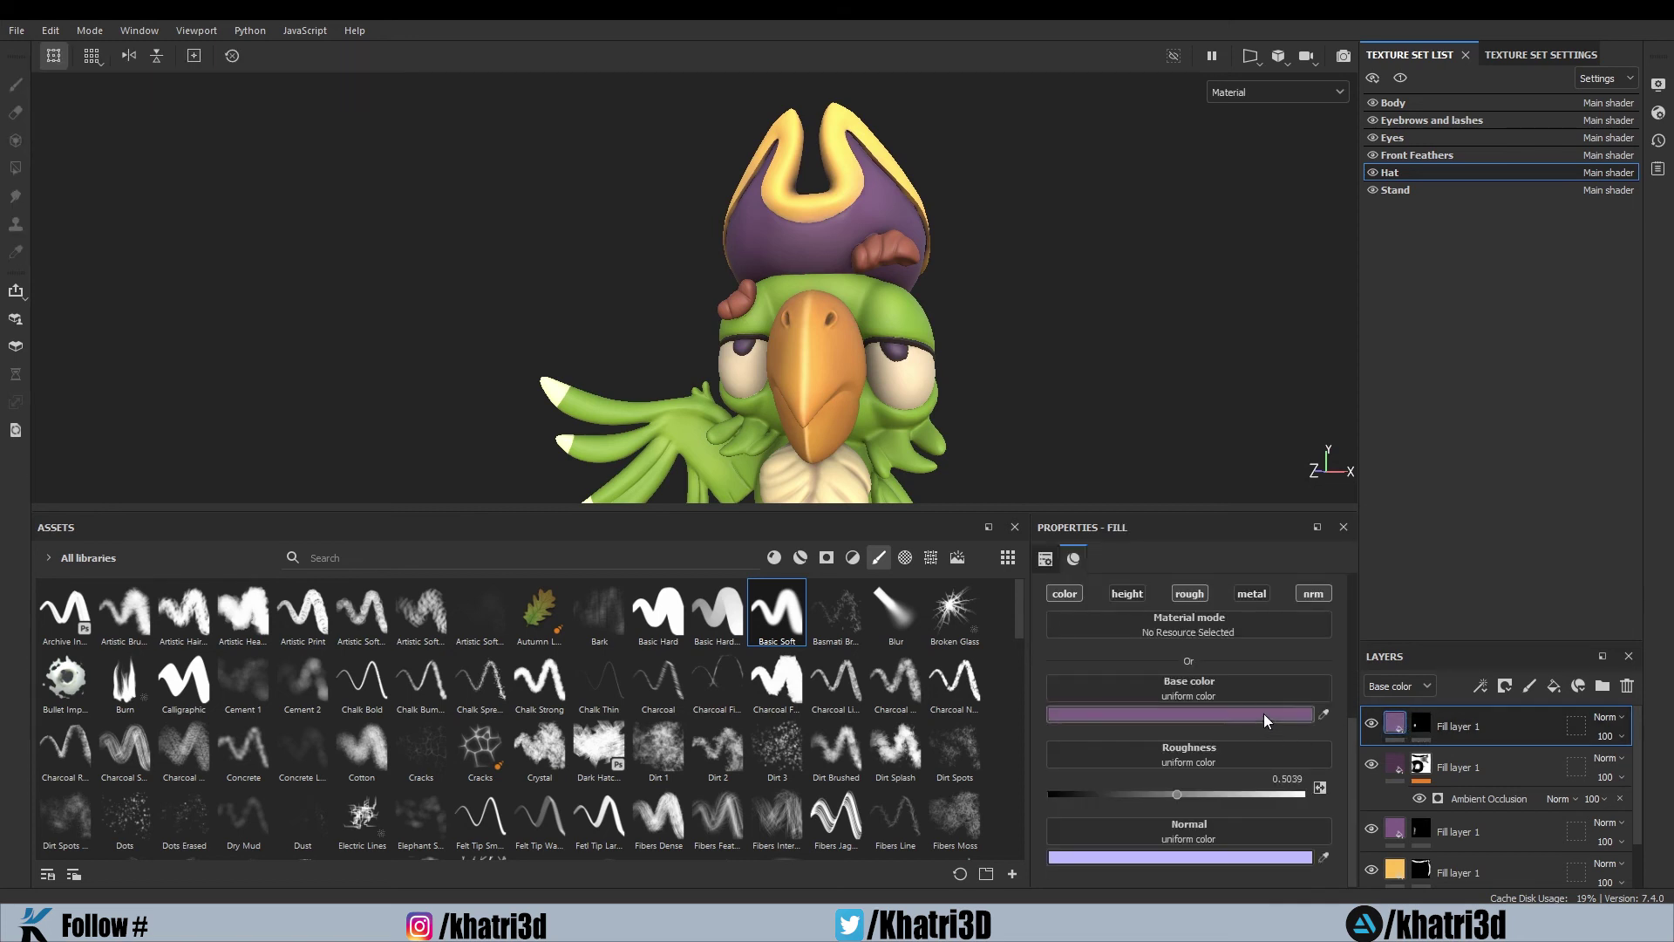
click(1267, 715)
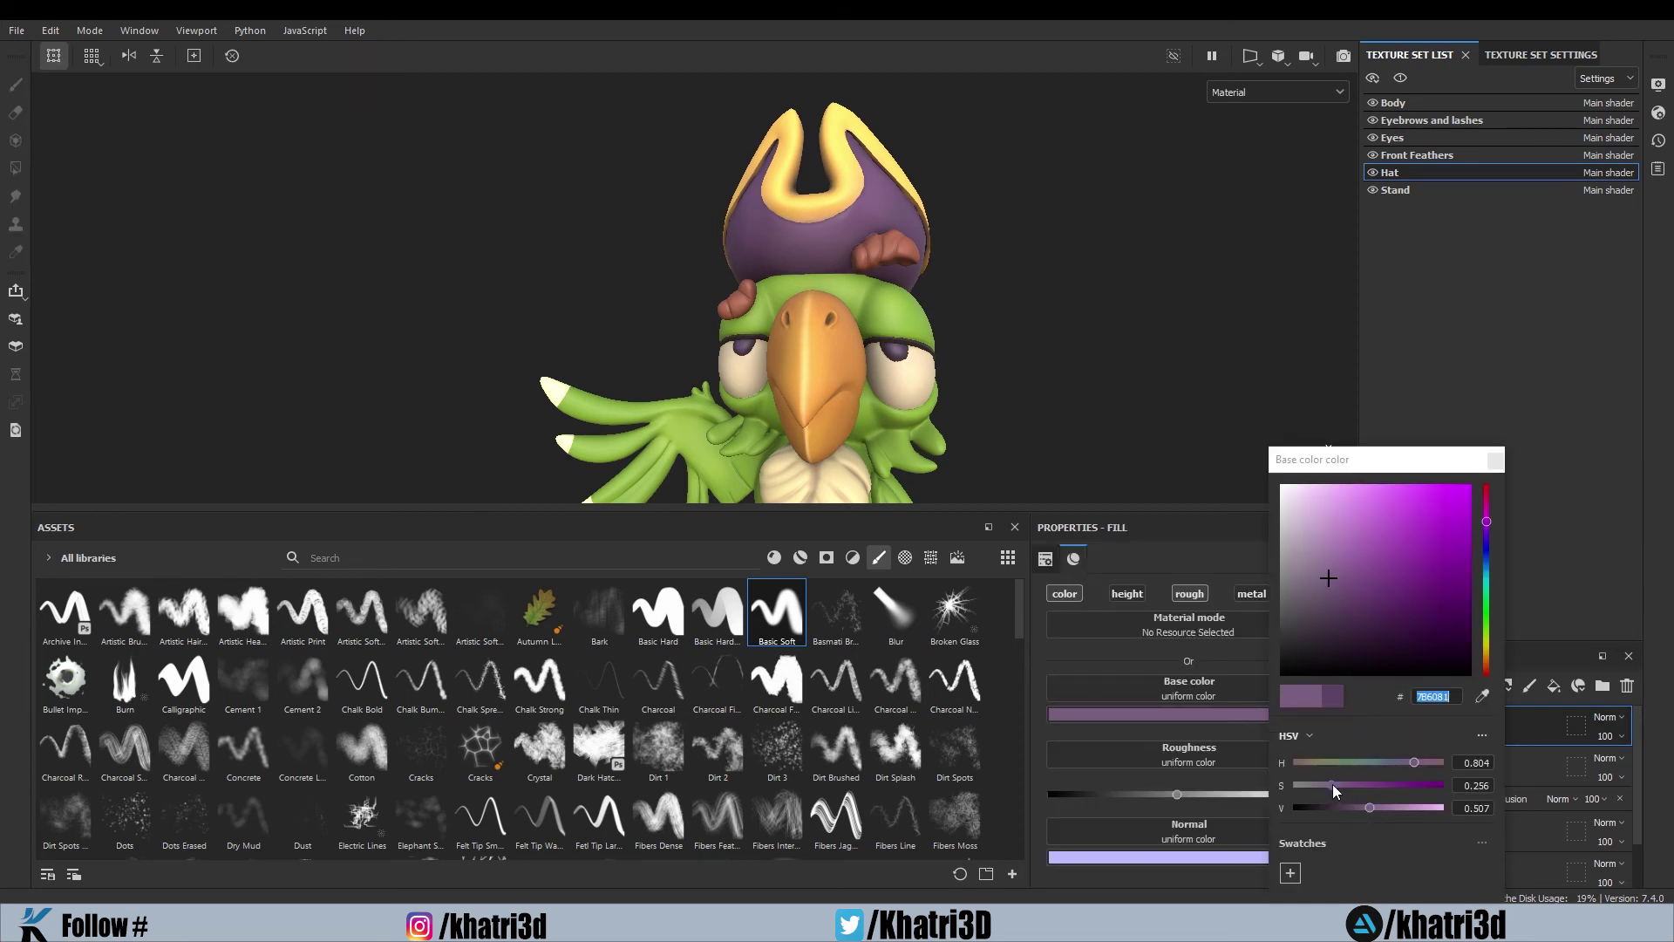
drag(1333, 783, 1326, 791)
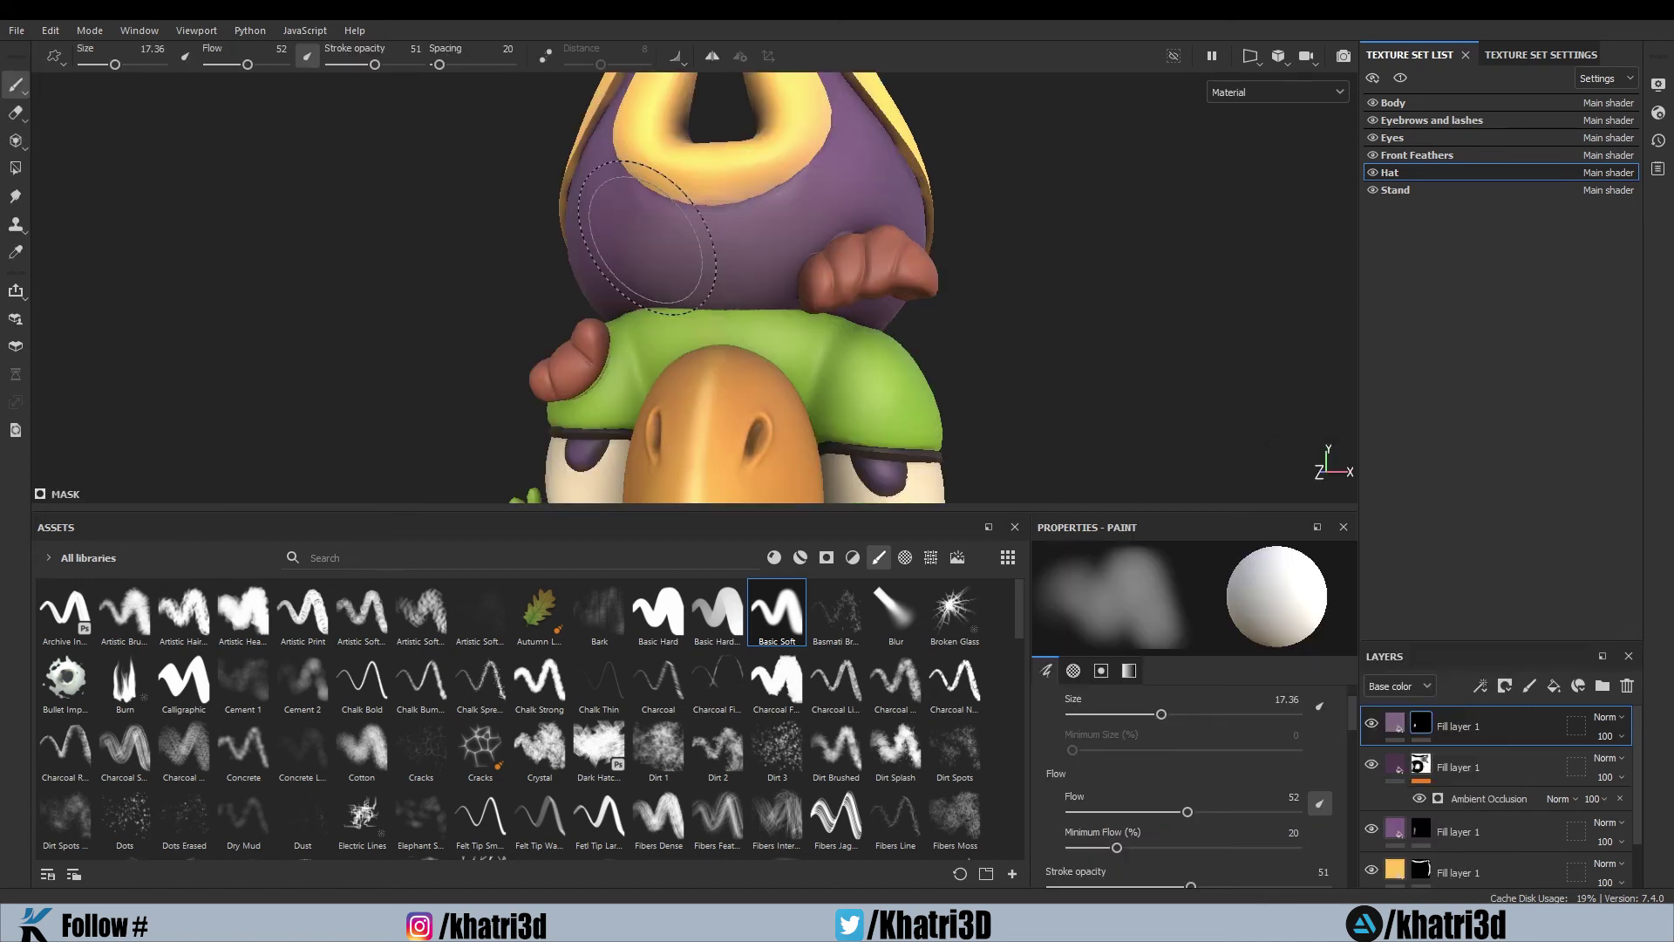
scroll(1230, 187, down, 5)
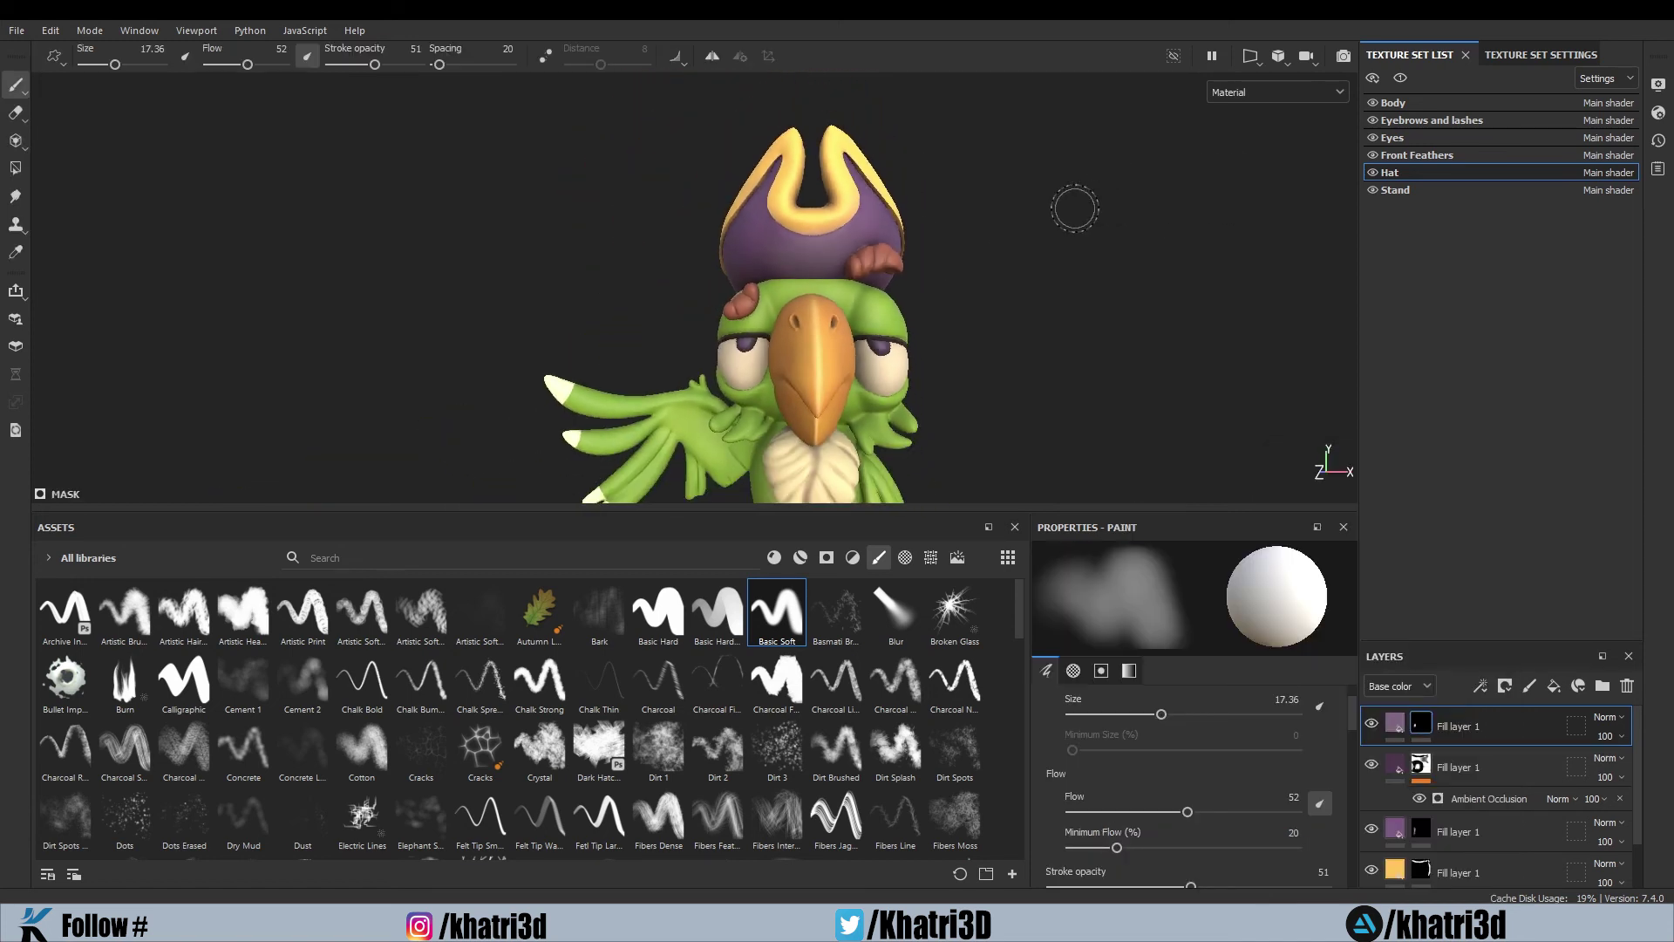
alt+drag(1128, 259, 1001, 254)
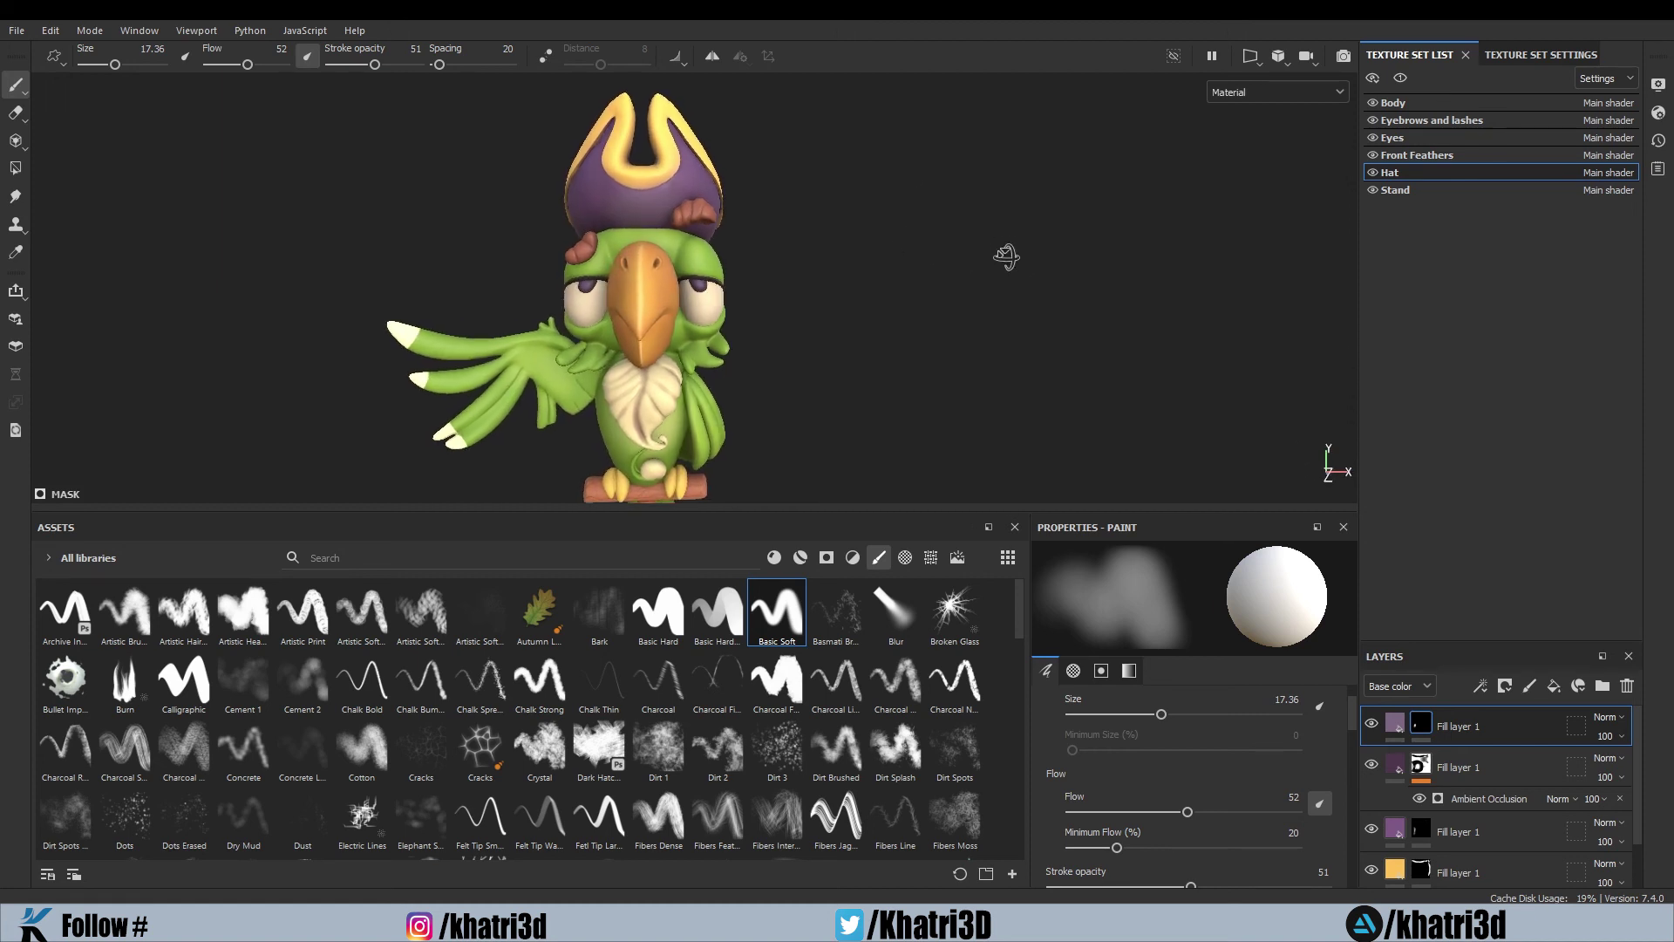
Compare the hat with the top lighter purple layer hidden and shown, and delete that layer from the Hat set
click(1373, 725)
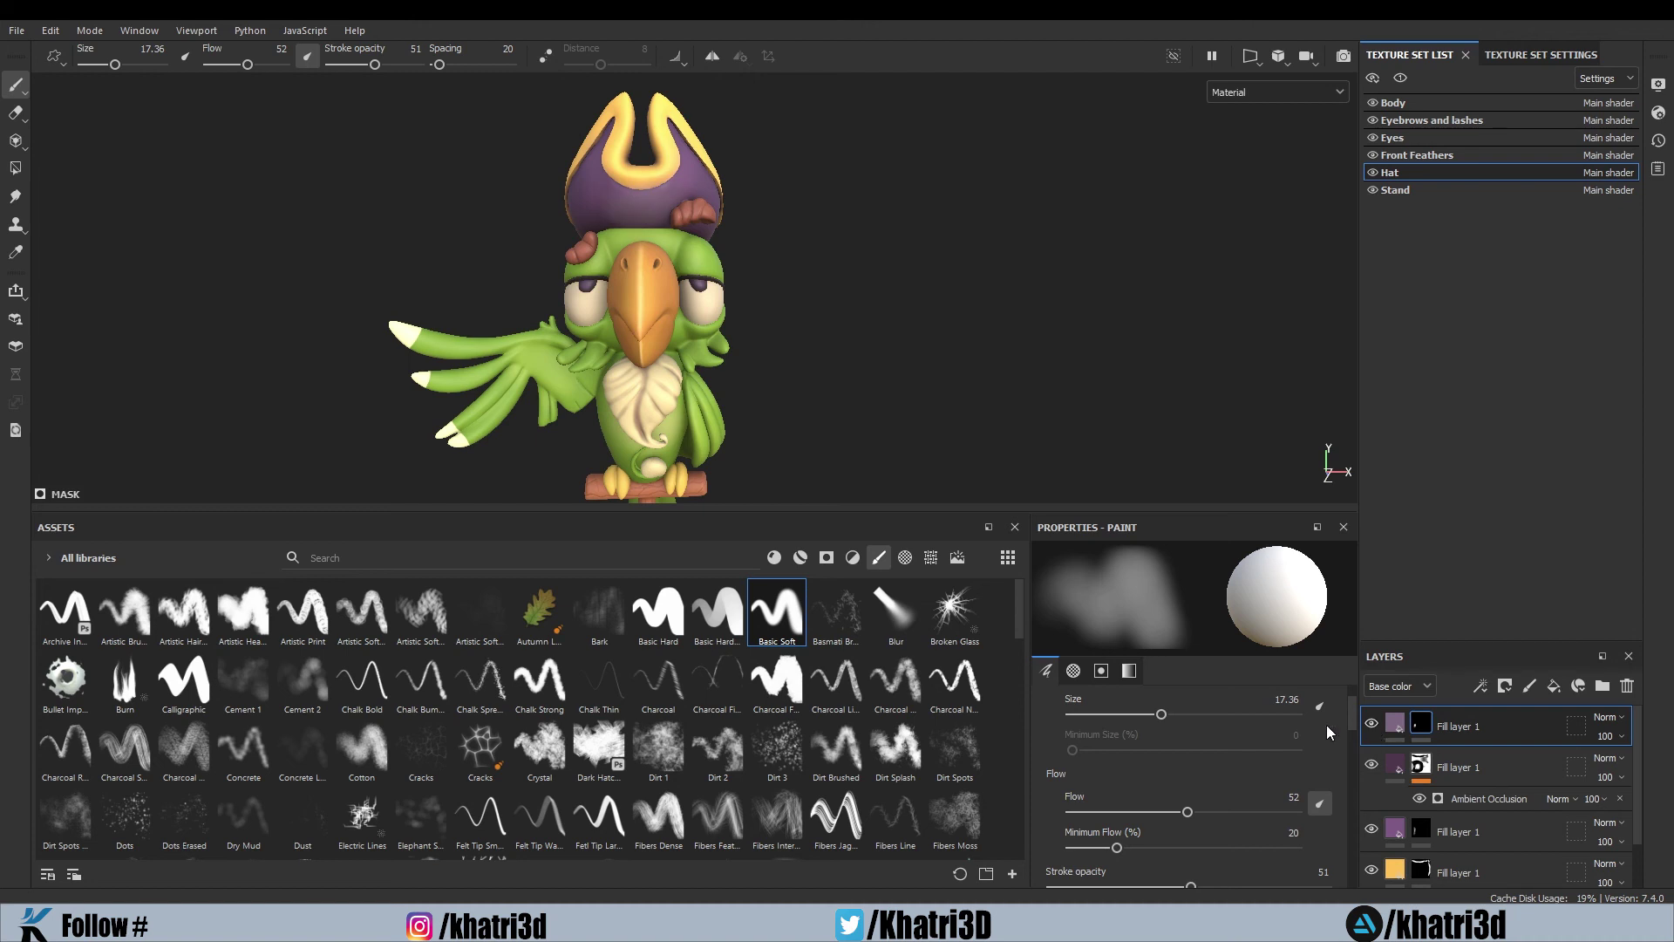
scroll(789, 273, up, 5)
scroll(835, 313, down, 4)
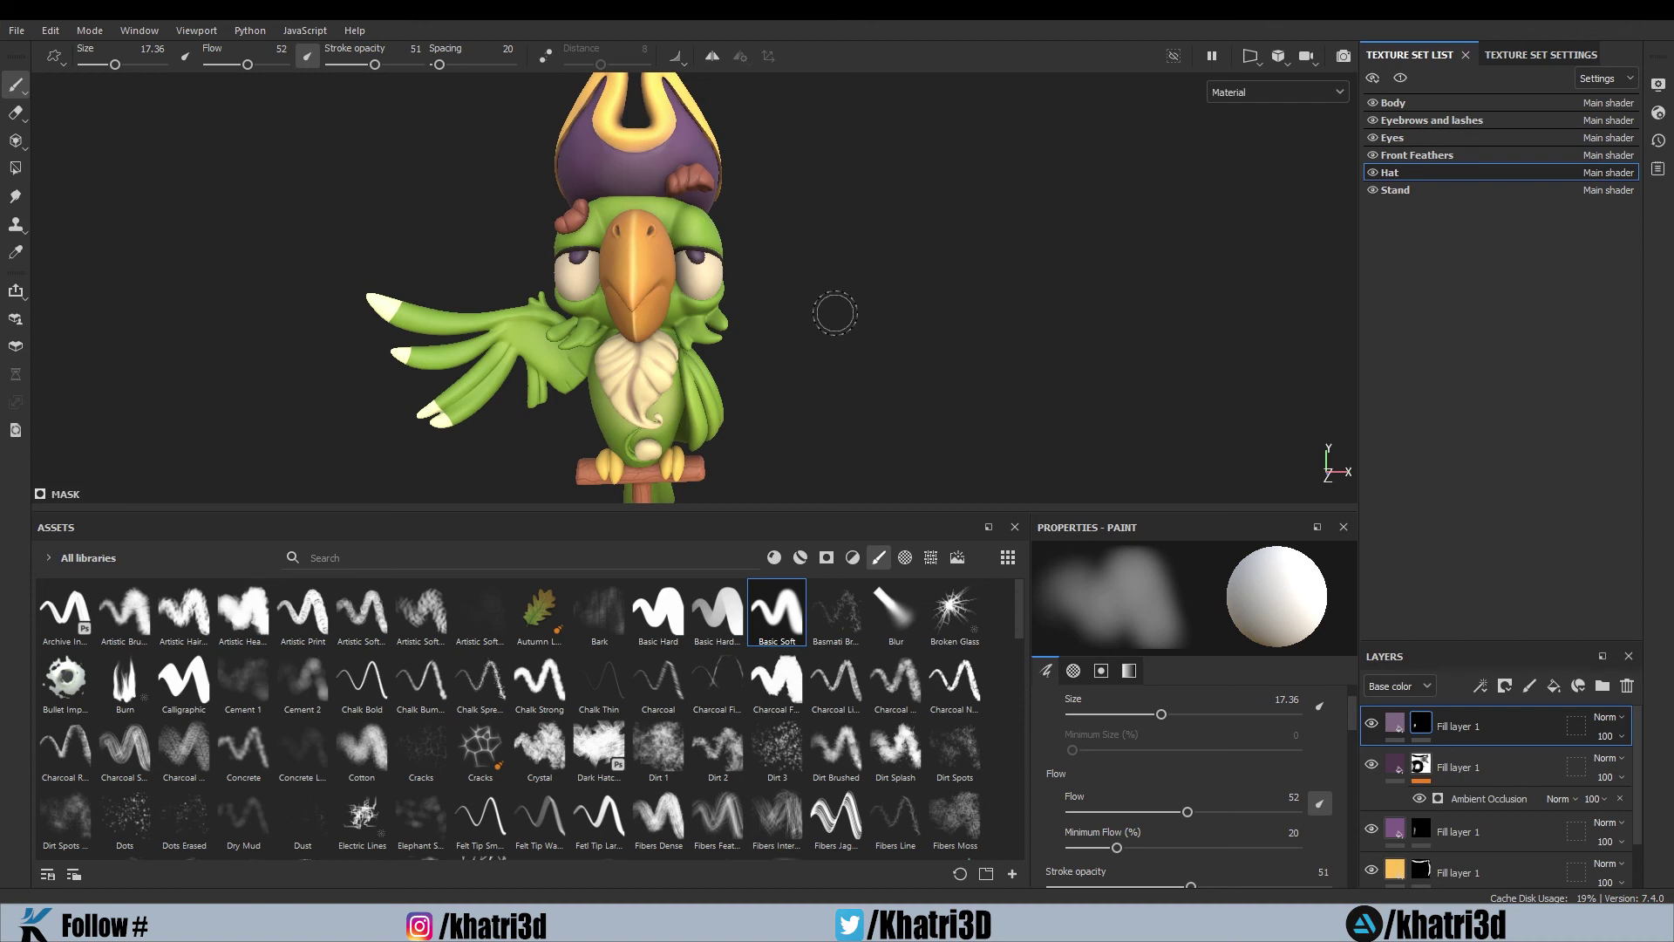
mouse_move(778, 336)
middle_down()
mouse_move(793, 325)
mouse_move(792, 351)
middle_up()
scroll(792, 331, up, 4)
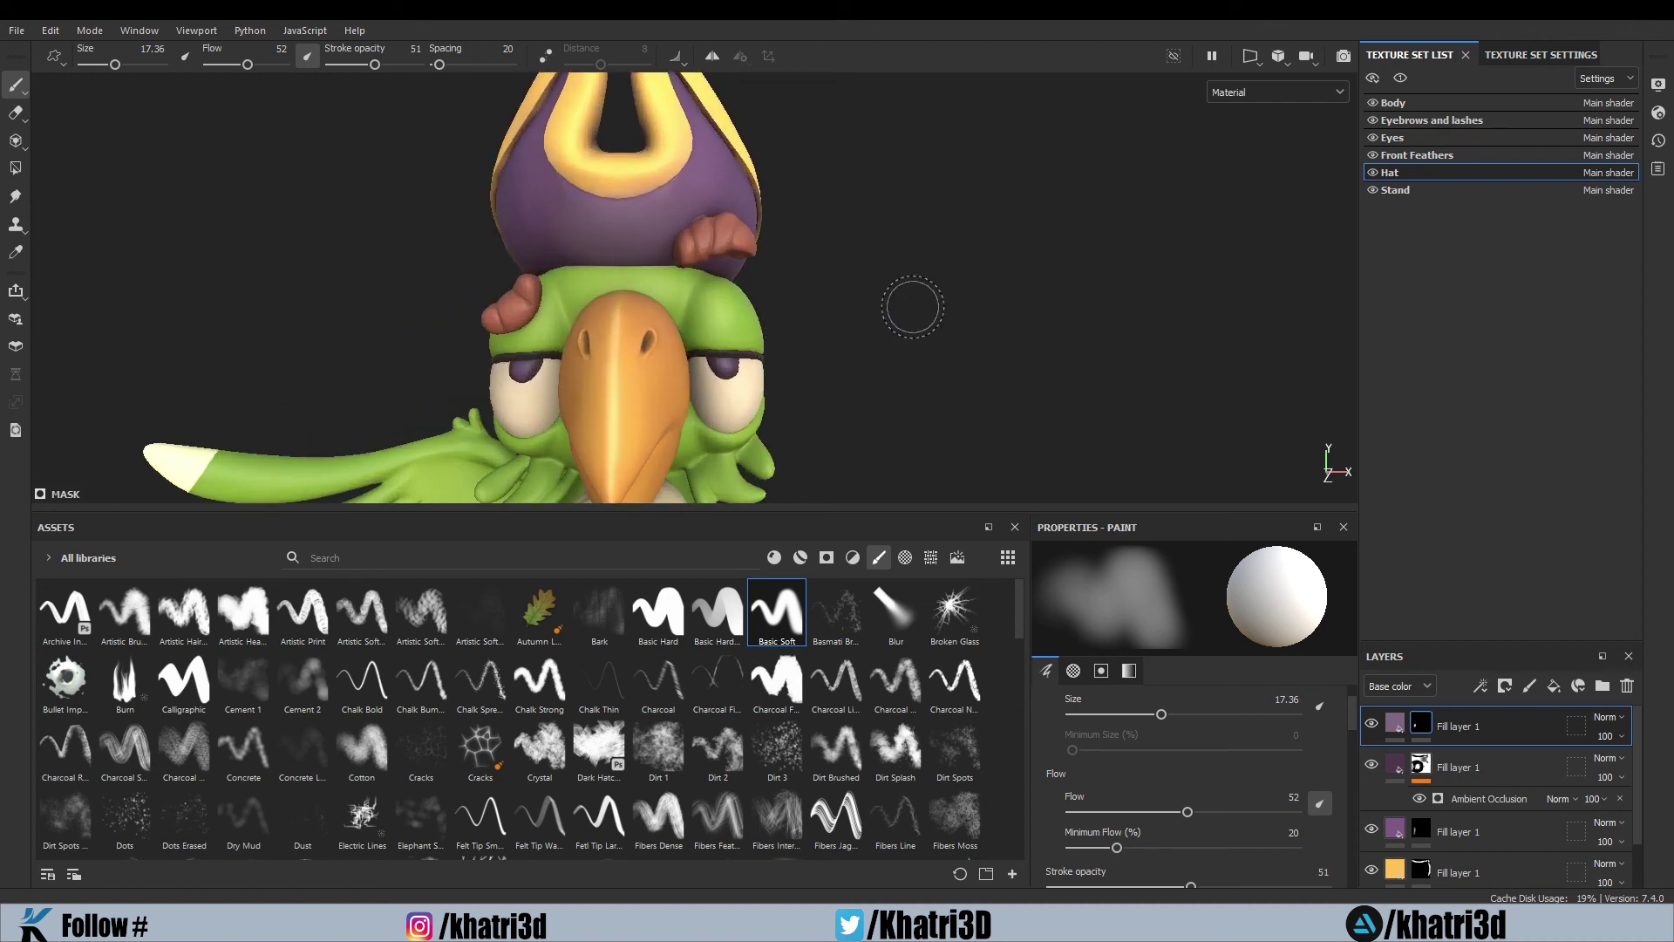
alt+drag(912, 307, 856, 312)
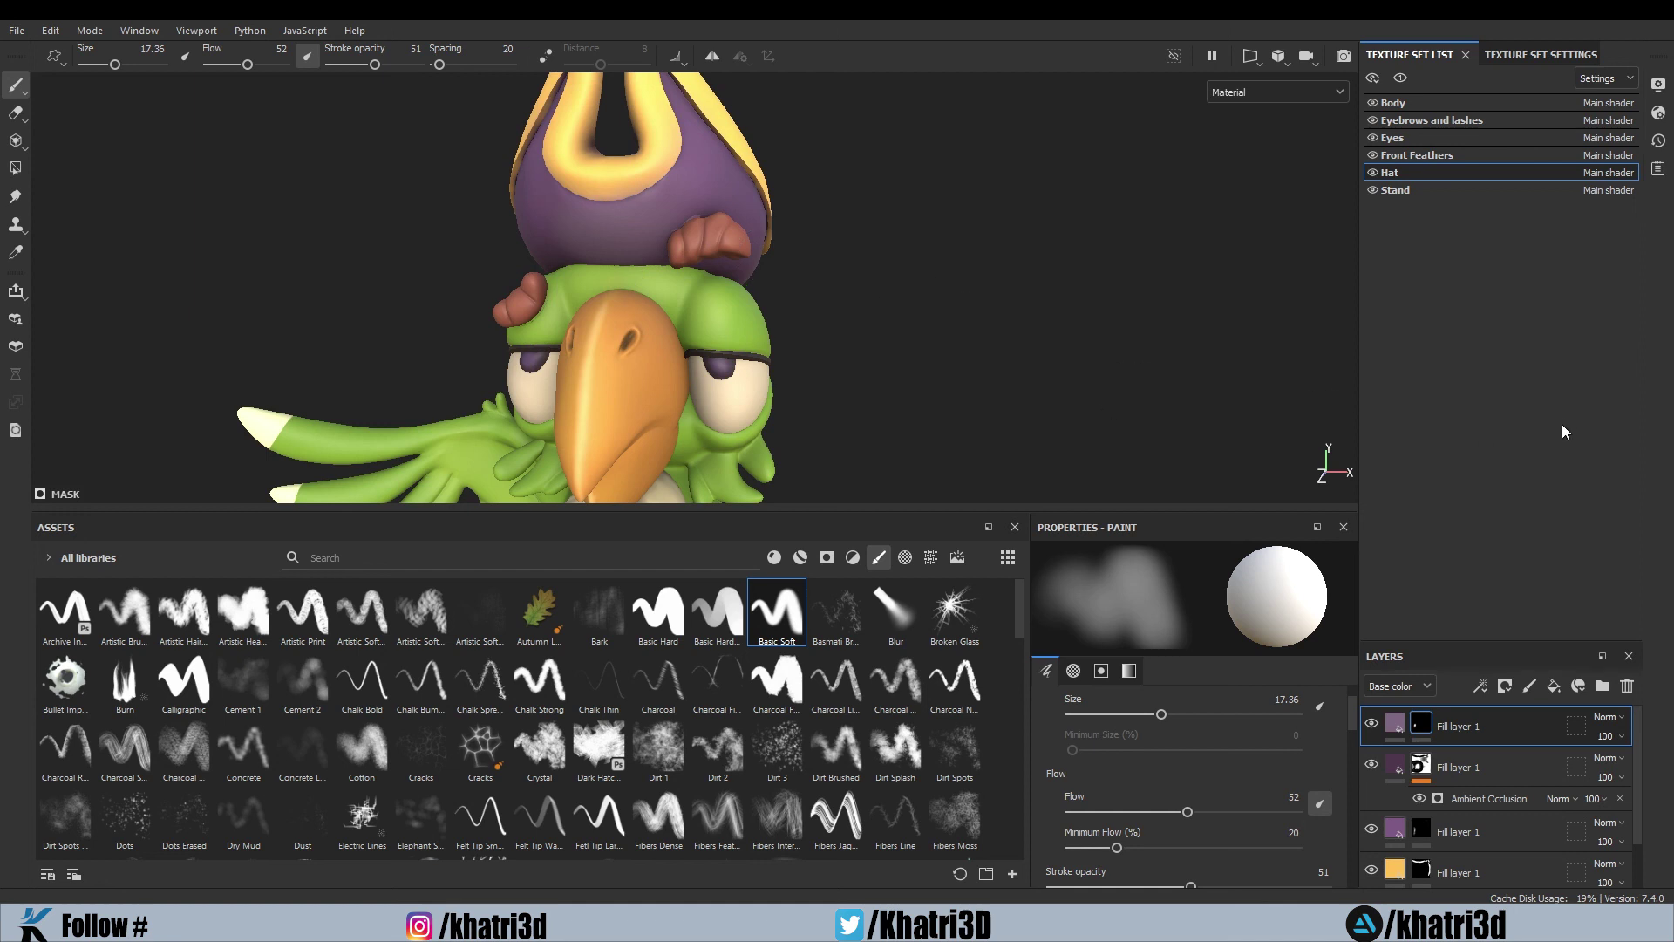
alt+drag(949, 202, 730, 139)
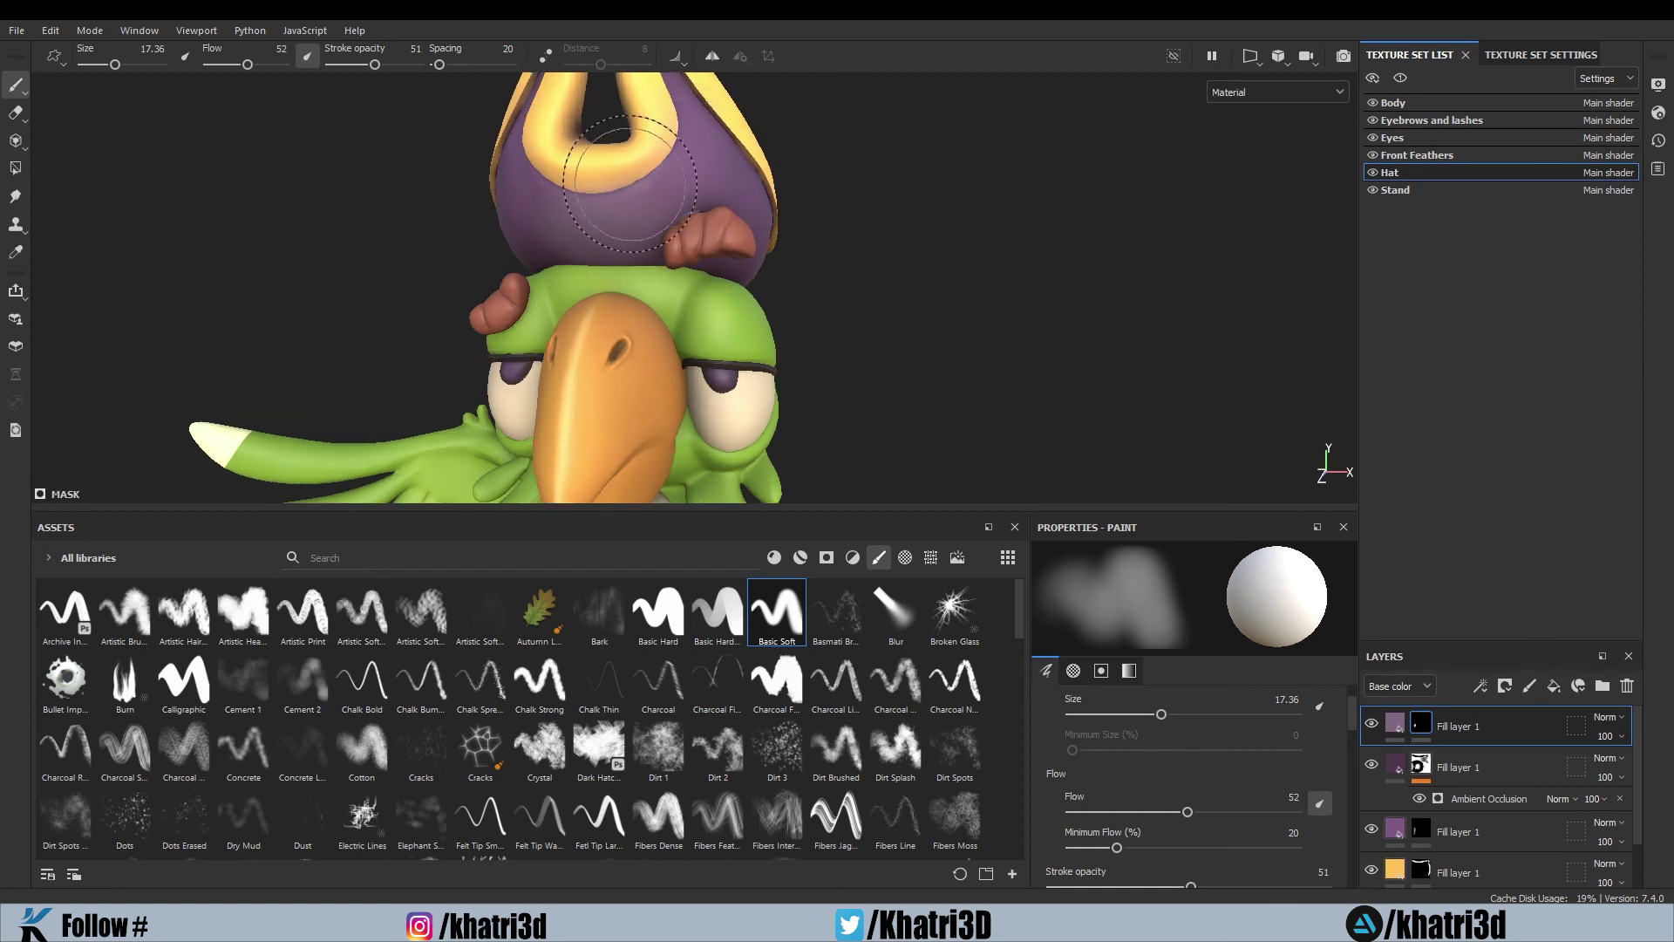
scroll(832, 366, down, 5)
alt+drag(822, 293, 971, 296)
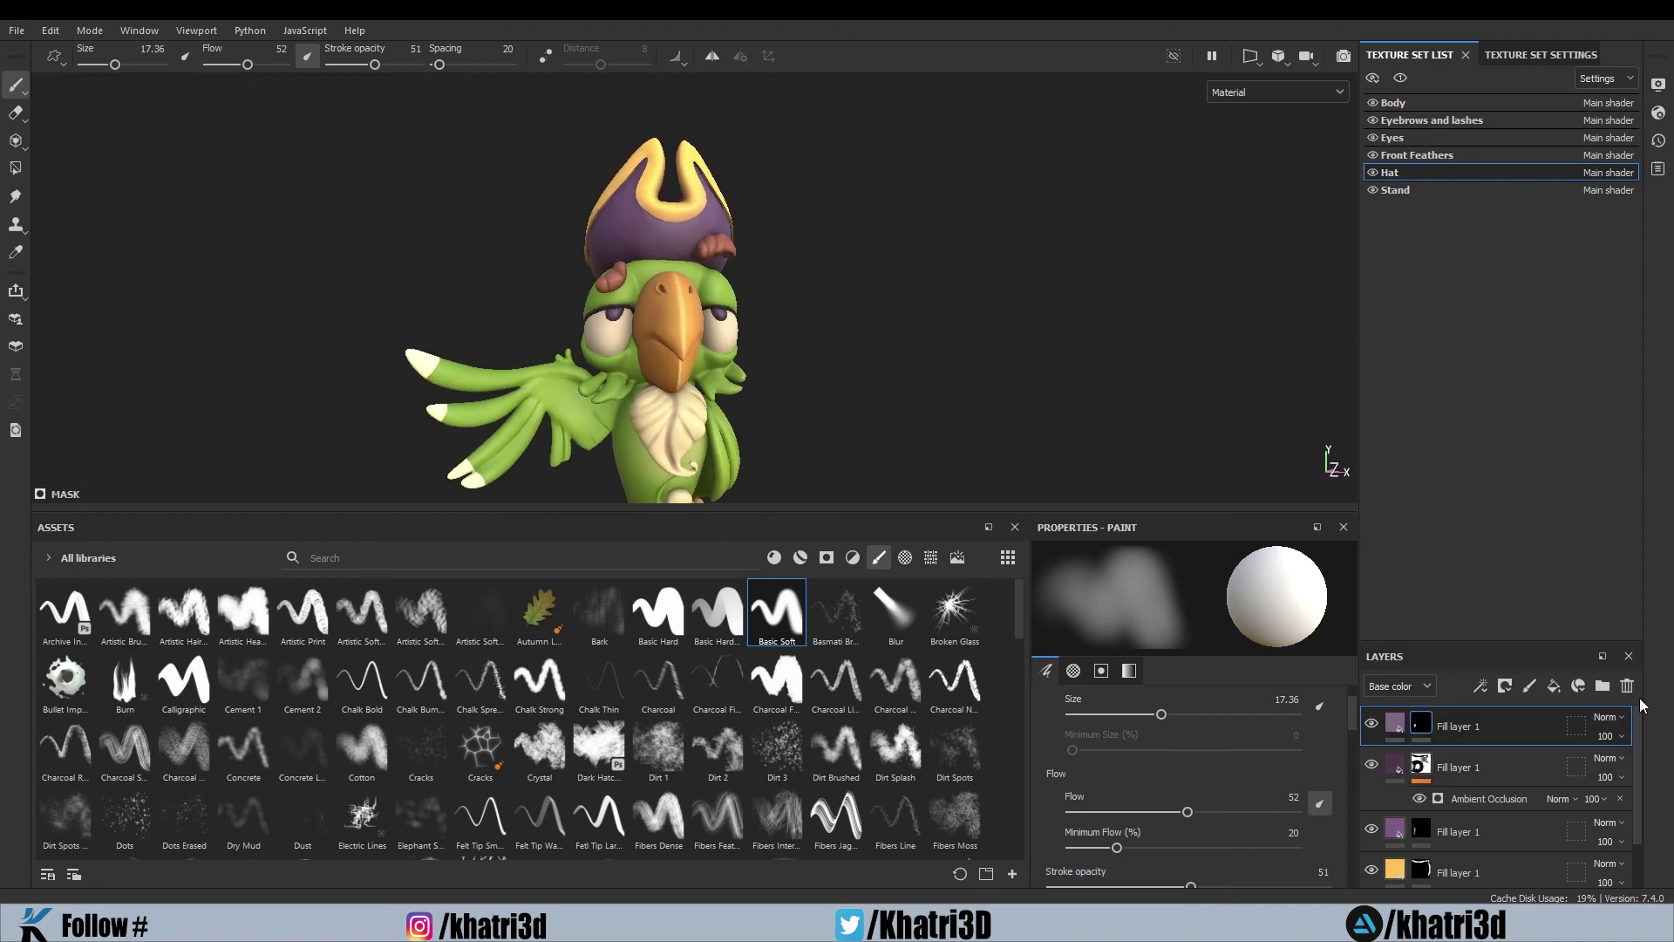
click(1626, 686)
Examine the whole parrot's coloring and shading from the front and both sides, close up and from a distance
scroll(1001, 407, down, 3)
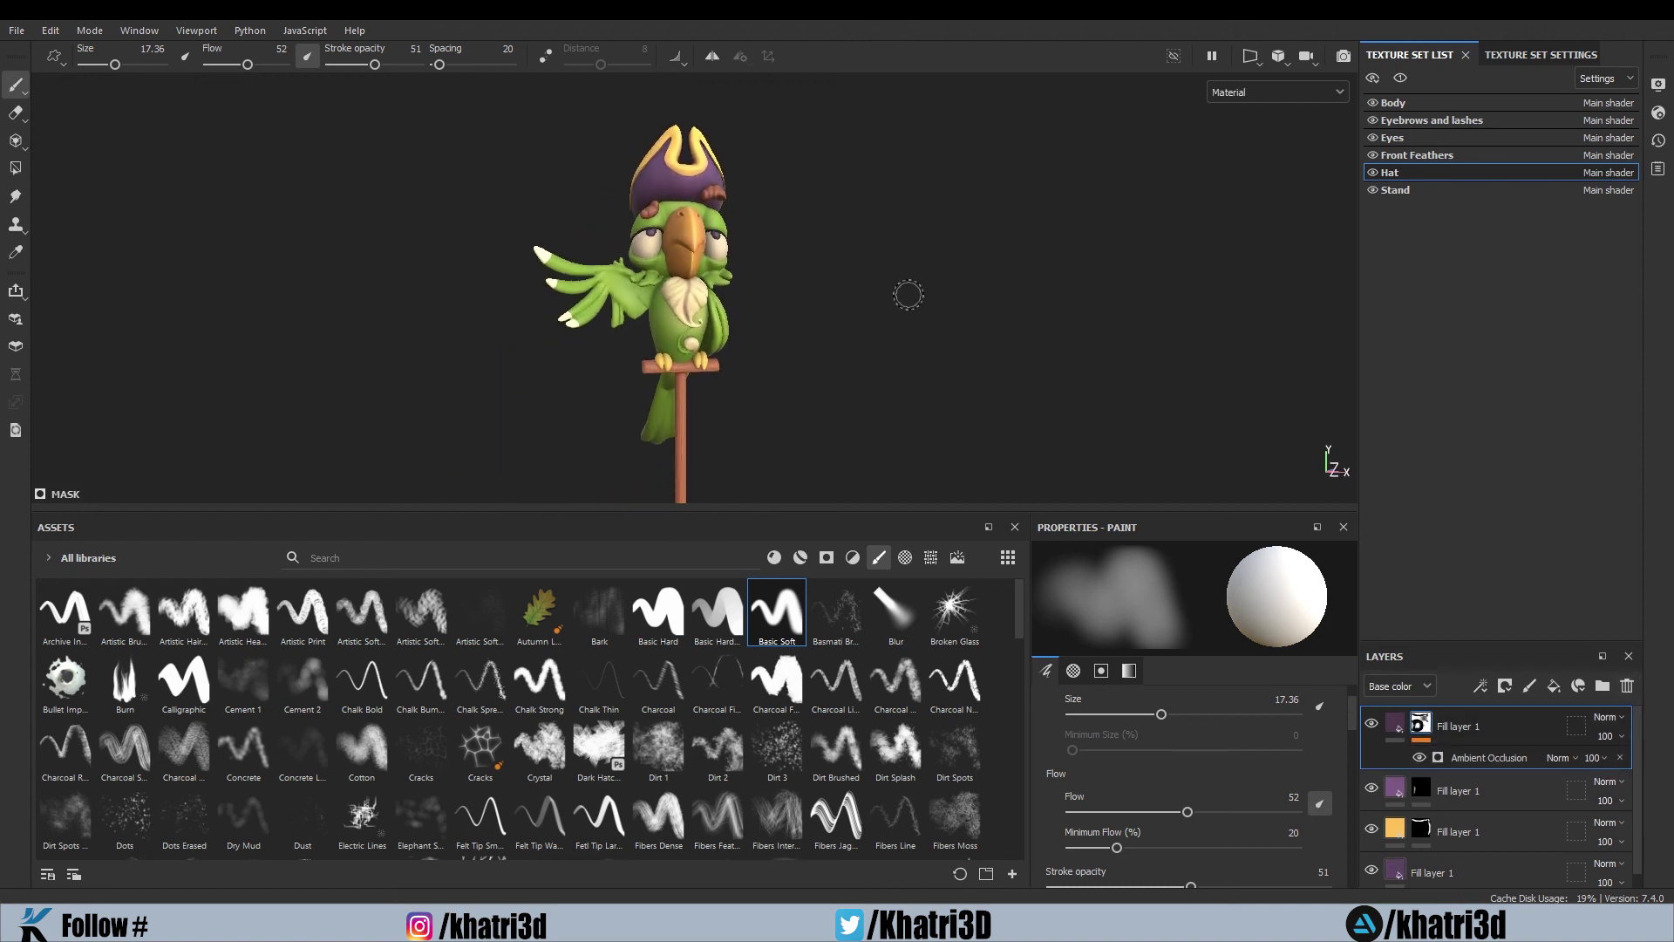
scroll(799, 347, up, 5)
mouse_move(957, 400)
alt+mouse_down()
mouse_move(410, 352)
mouse_move(639, 267)
mouse_move(838, 348)
mouse_move(897, 291)
mouse_move(900, 258)
alt+mouse_up()
alt+drag(1017, 314, 705, 193)
scroll(974, 253, up, 4)
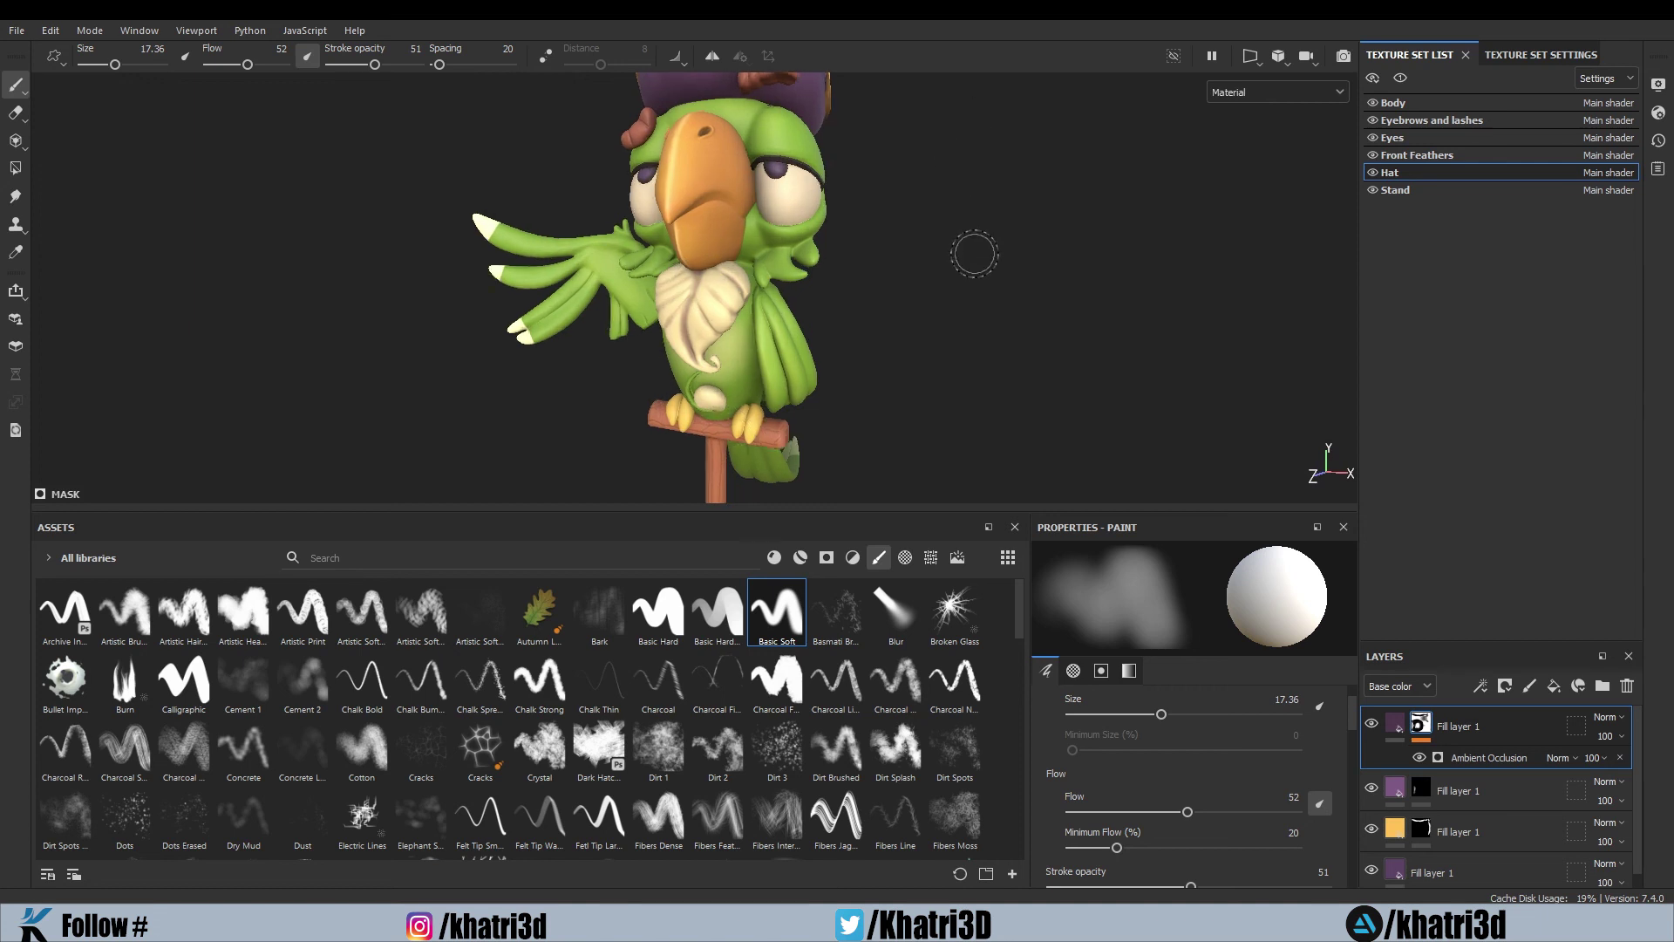
scroll(993, 253, down, 3)
mouse_move(990, 253)
alt+mouse_down()
mouse_move(1064, 341)
mouse_move(1098, 344)
mouse_move(844, 355)
mouse_move(1196, 348)
alt+mouse_up()
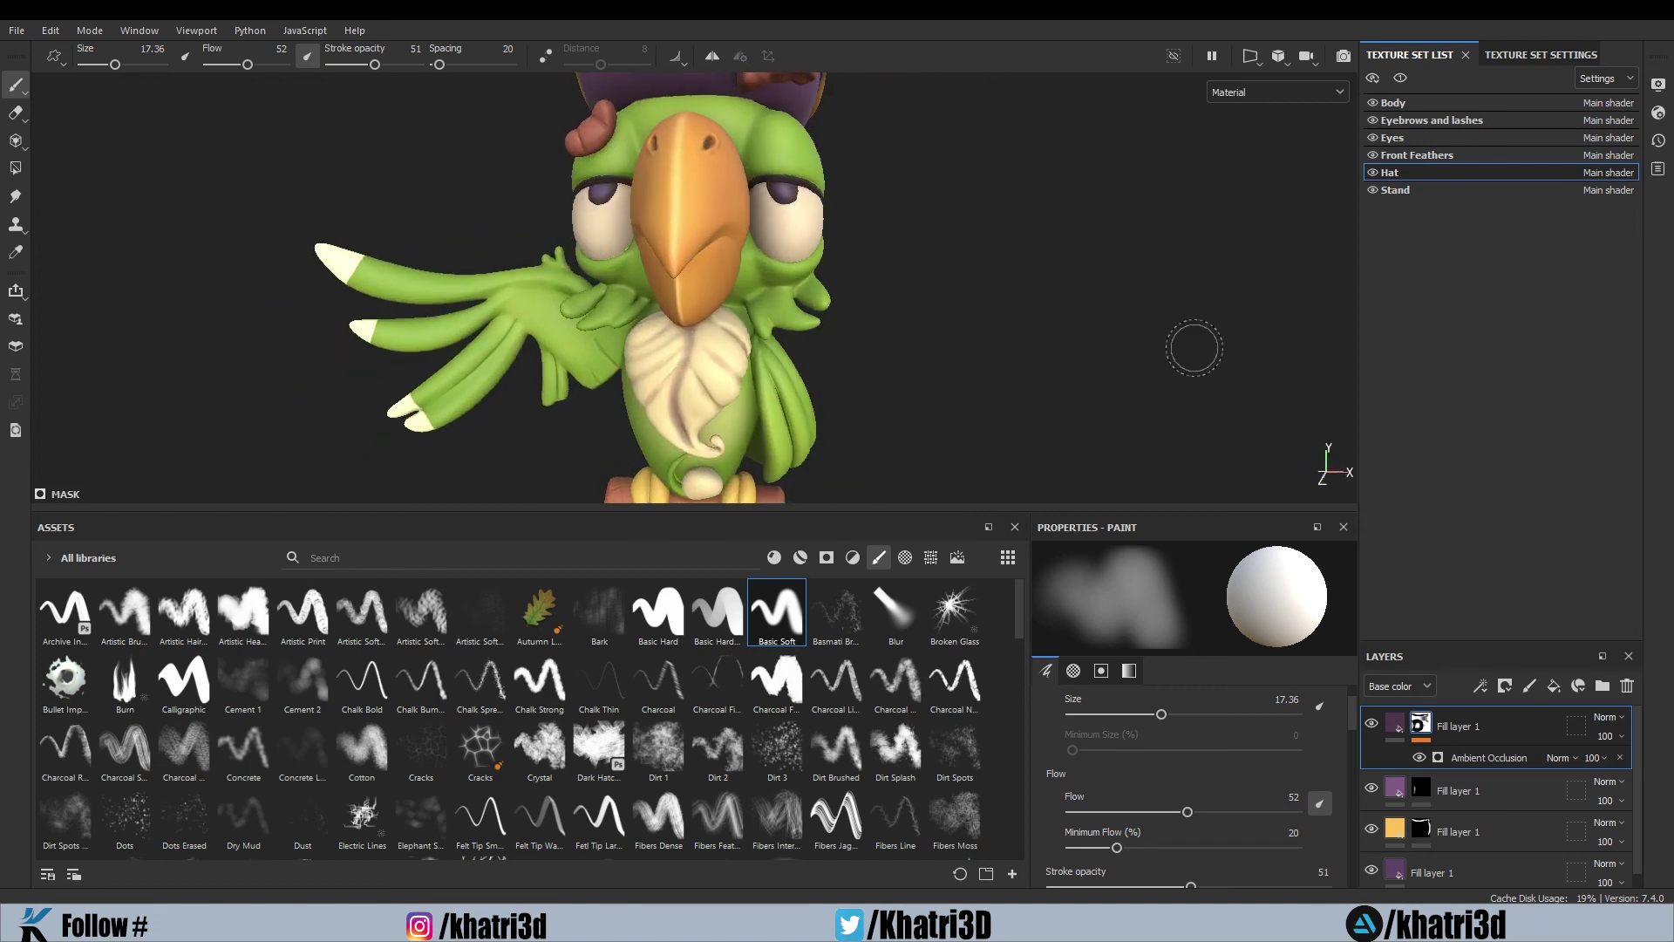
scroll(874, 290, down, 3)
alt+middle_drag(909, 285, 916, 399)
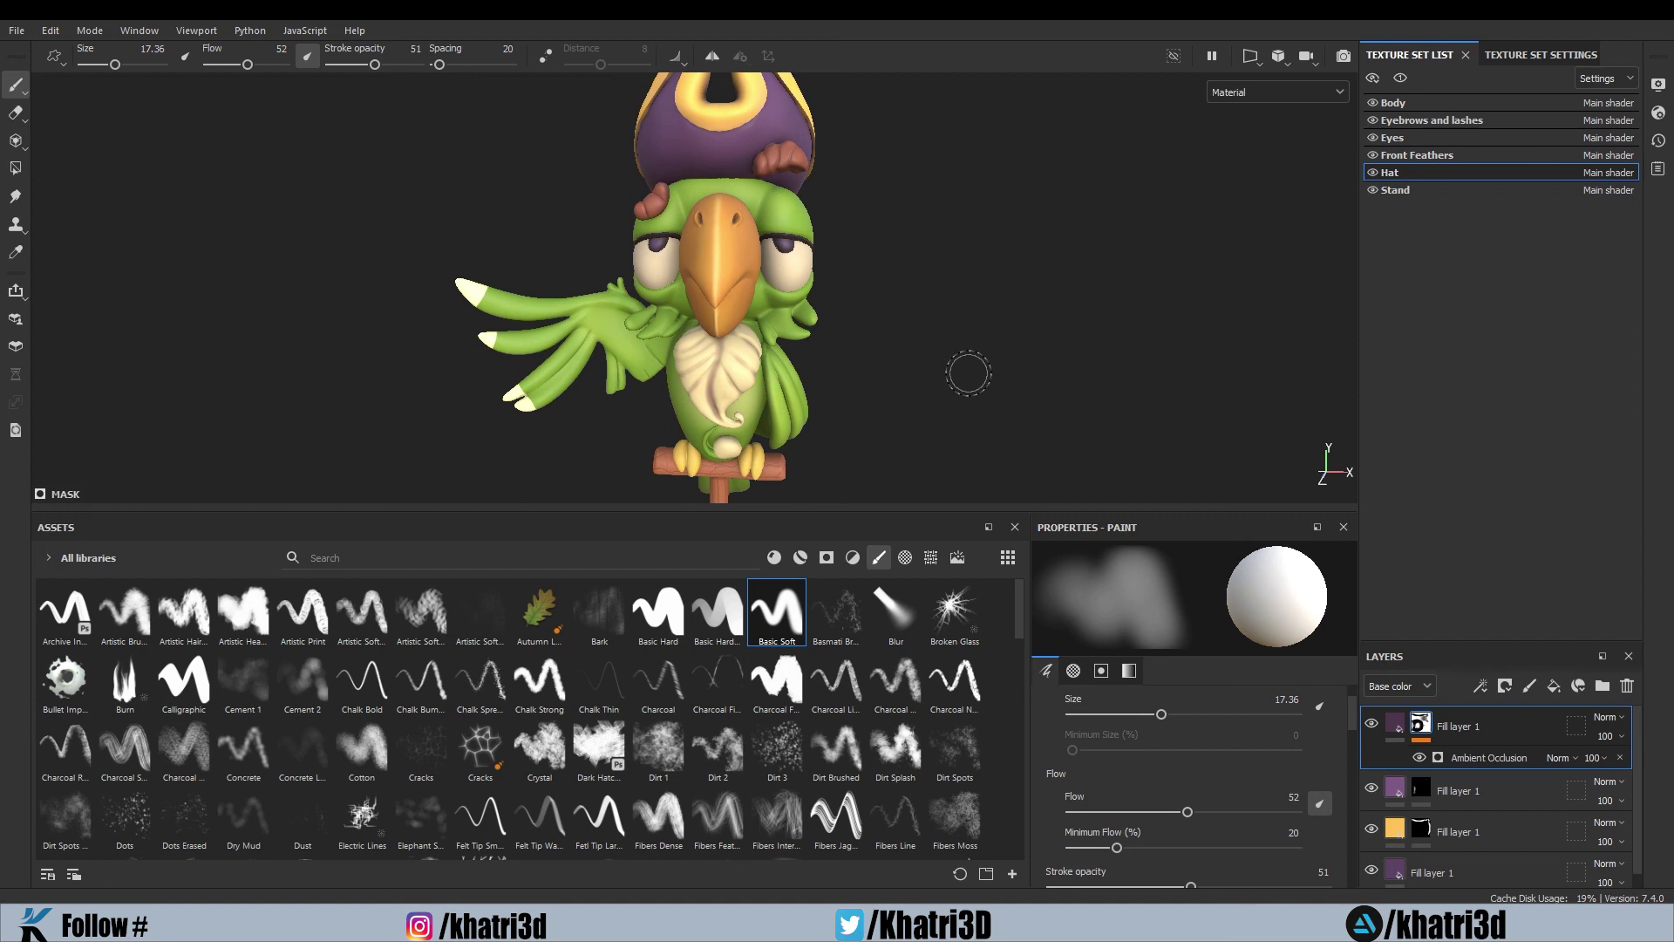
scroll(893, 335, up, 2)
scroll(845, 321, down, 2)
scroll(847, 324, up, 1)
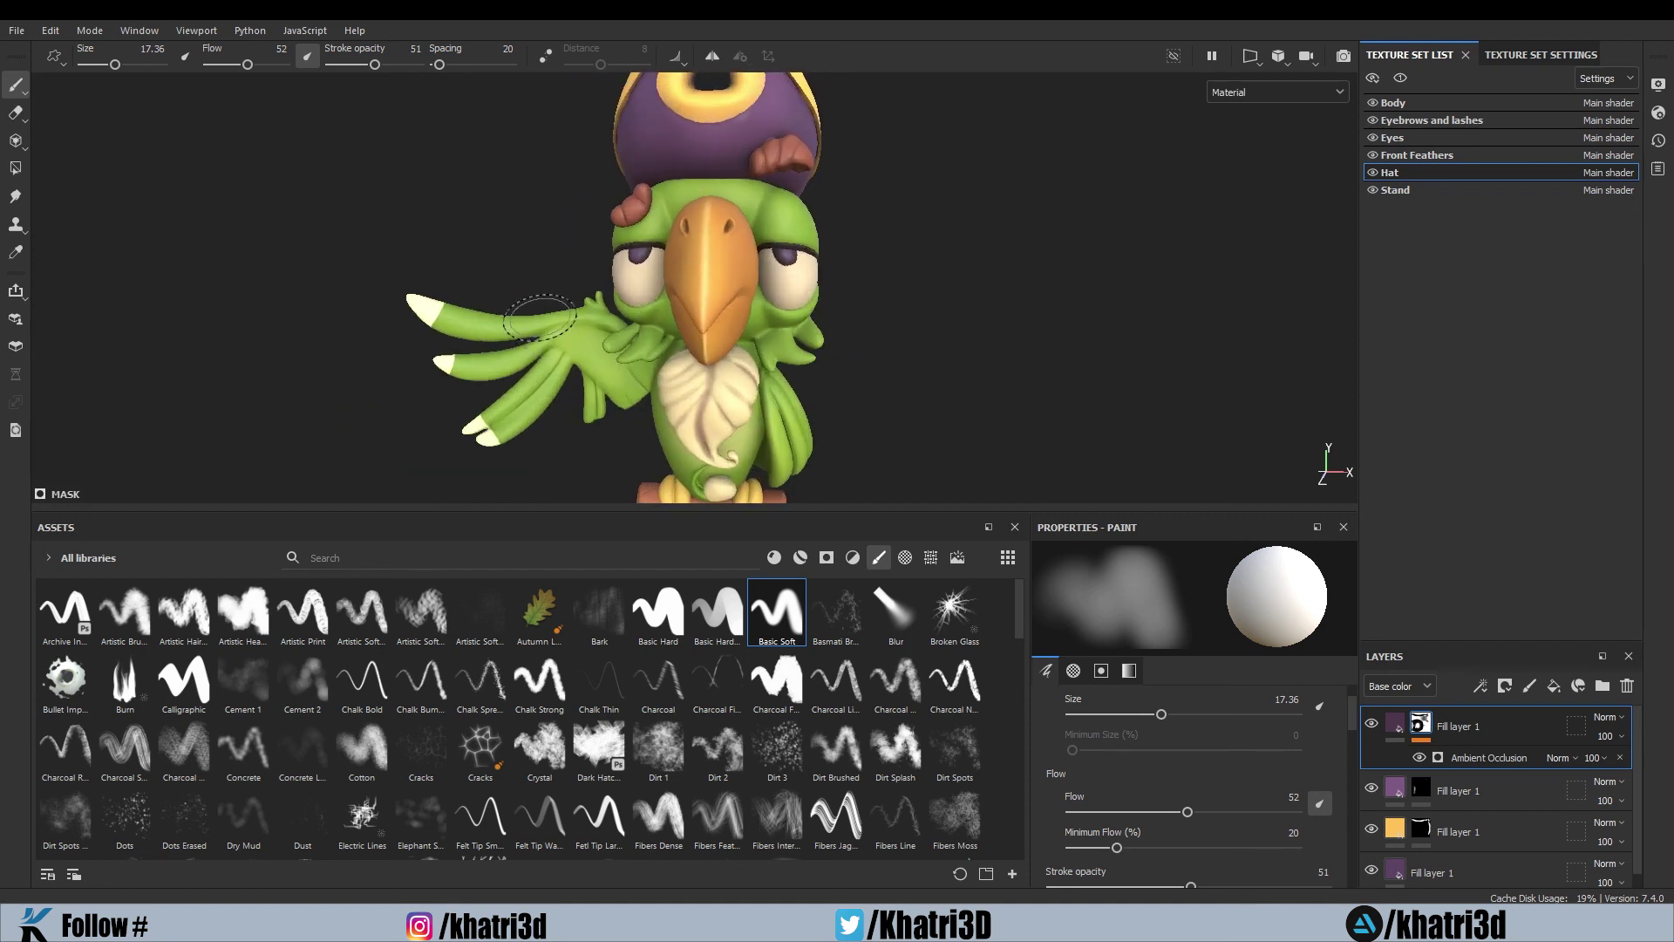
mouse_move(428, 181)
alt+mouse_down()
mouse_move(523, 217)
mouse_move(1028, 319)
mouse_move(957, 299)
mouse_move(832, 307)
mouse_move(855, 299)
mouse_move(807, 265)
mouse_move(867, 329)
mouse_move(908, 337)
alt+mouse_up()
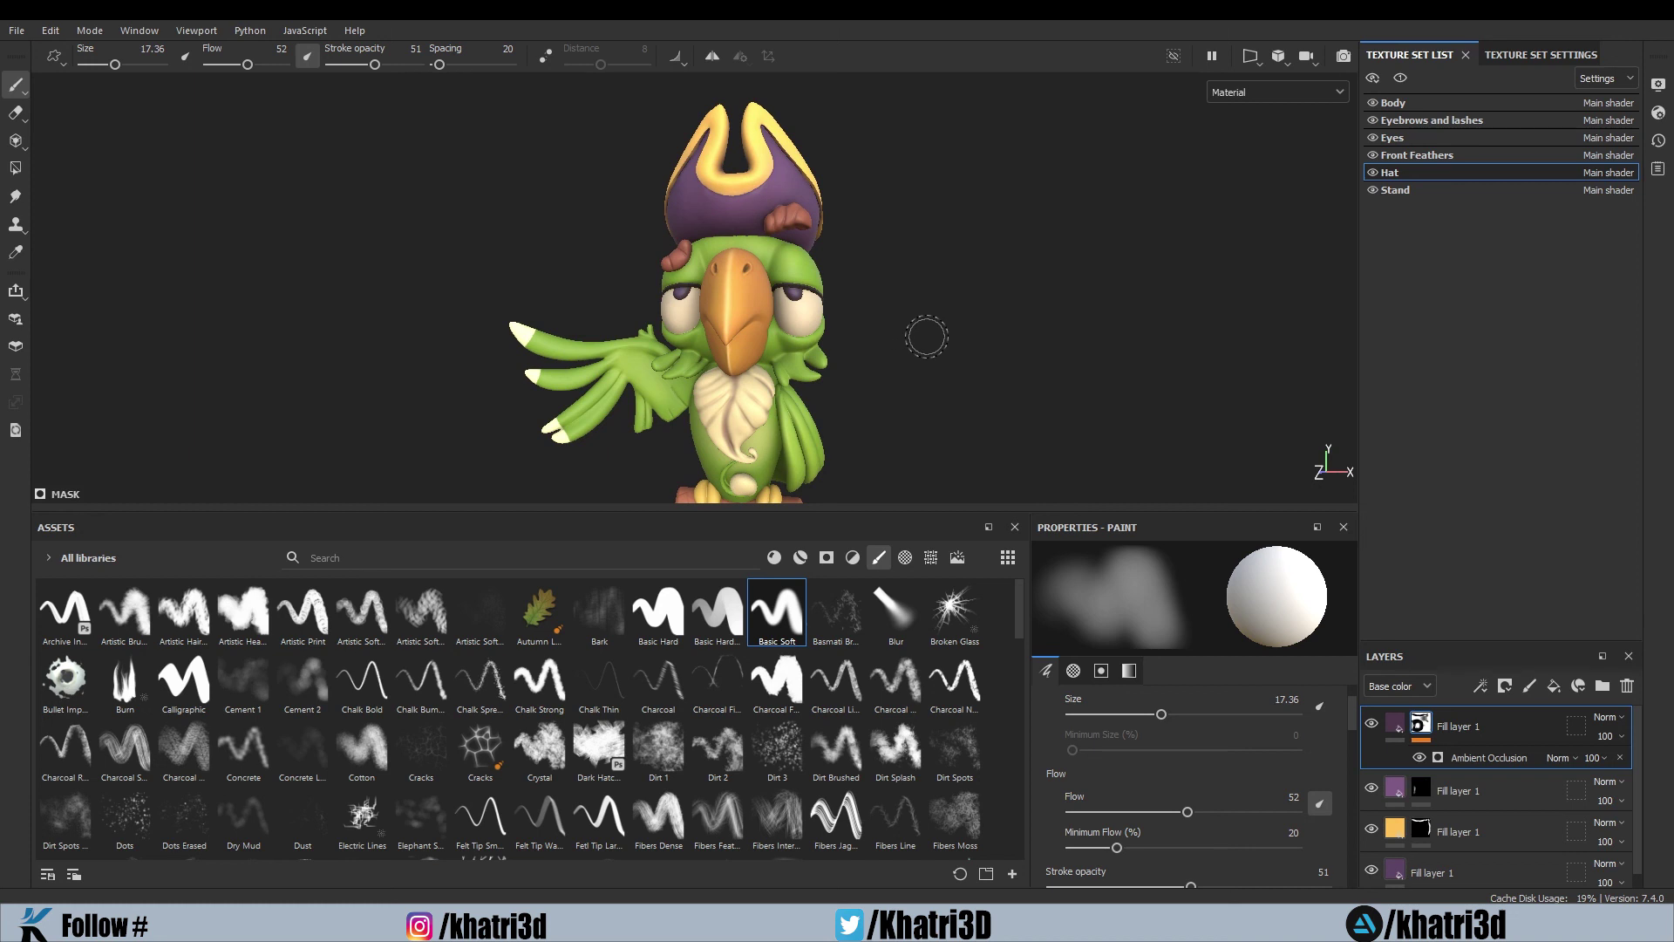
scroll(926, 336, down, 2)
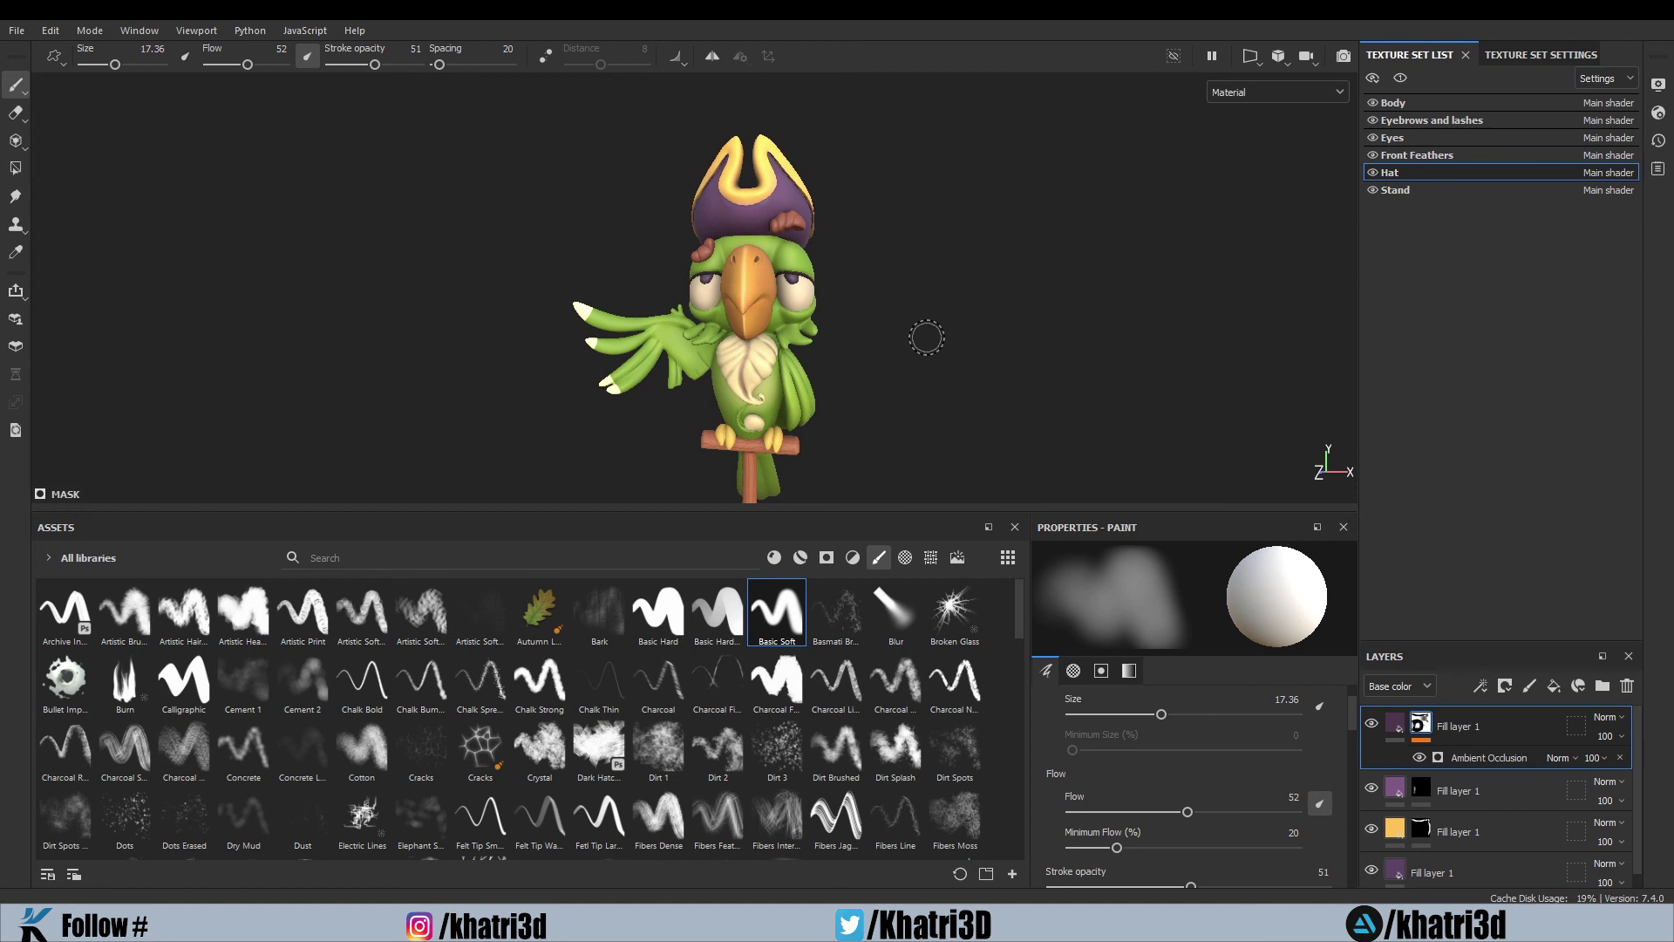
scroll(926, 336, up, 2)
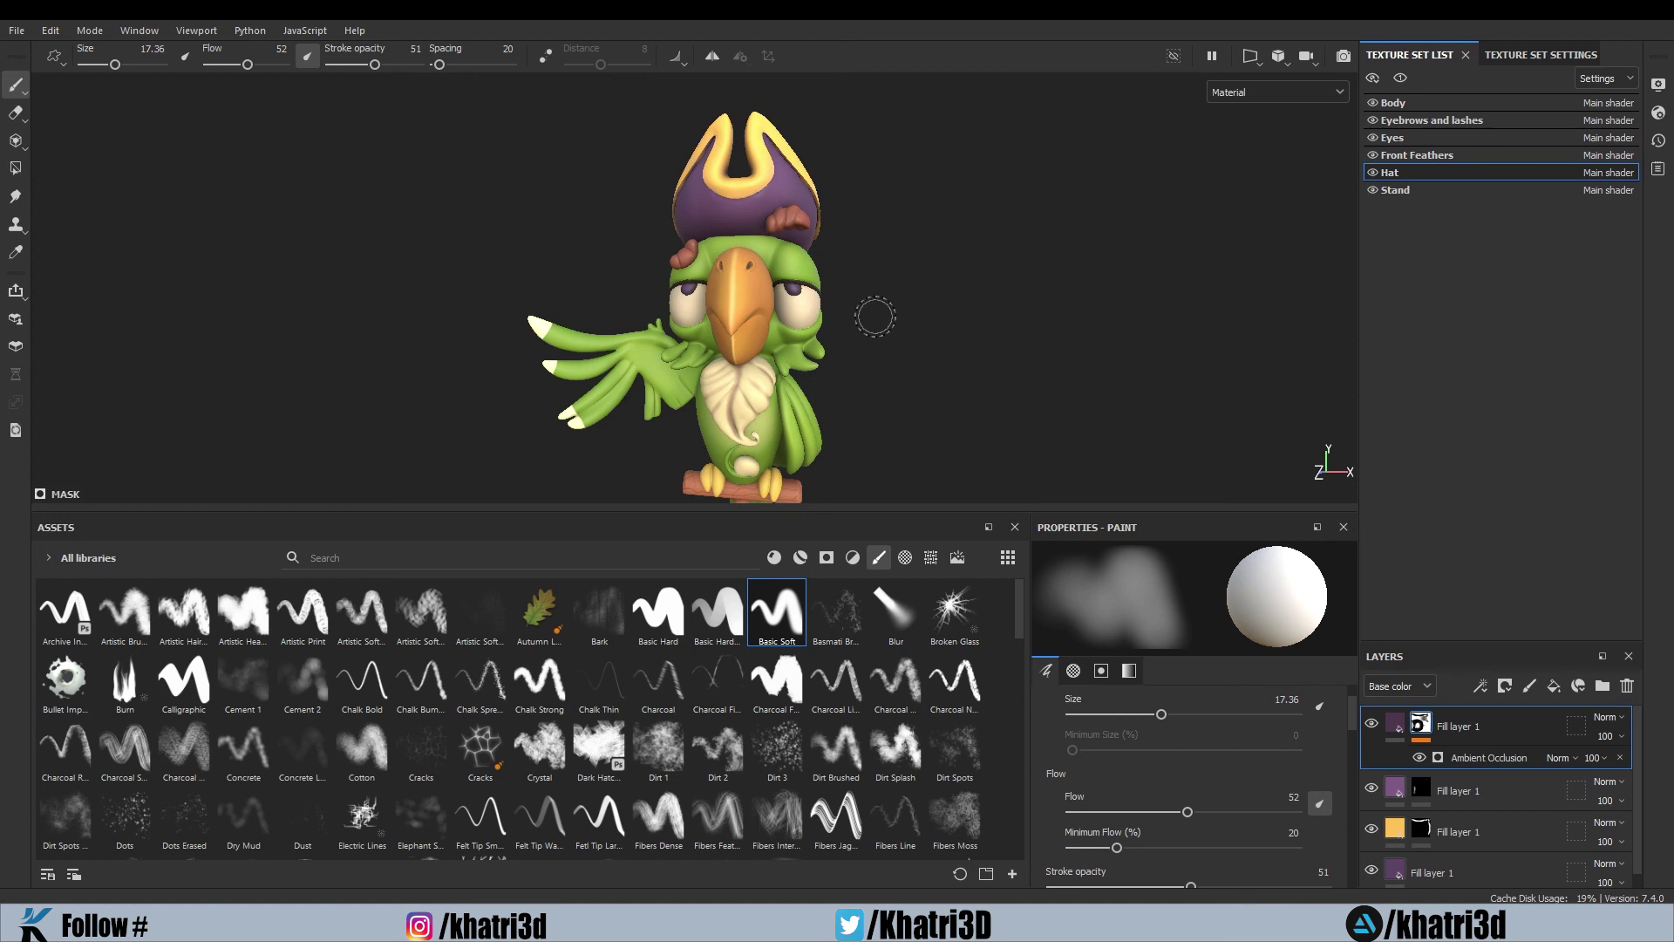
alt+drag(906, 342, 906, 345)
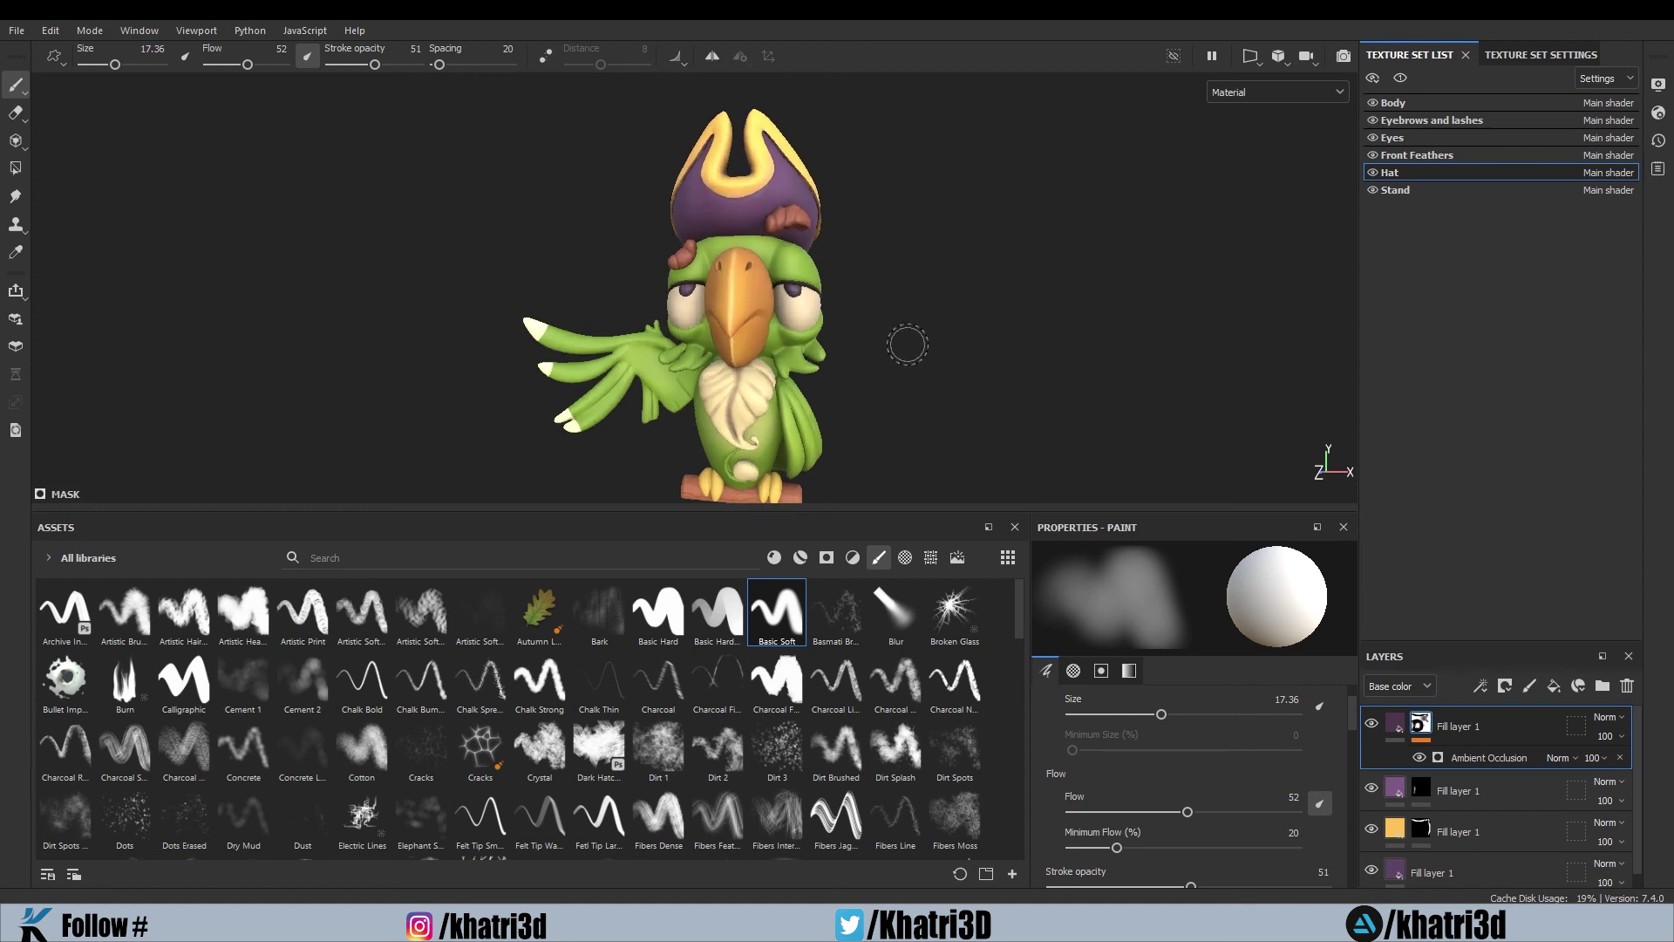